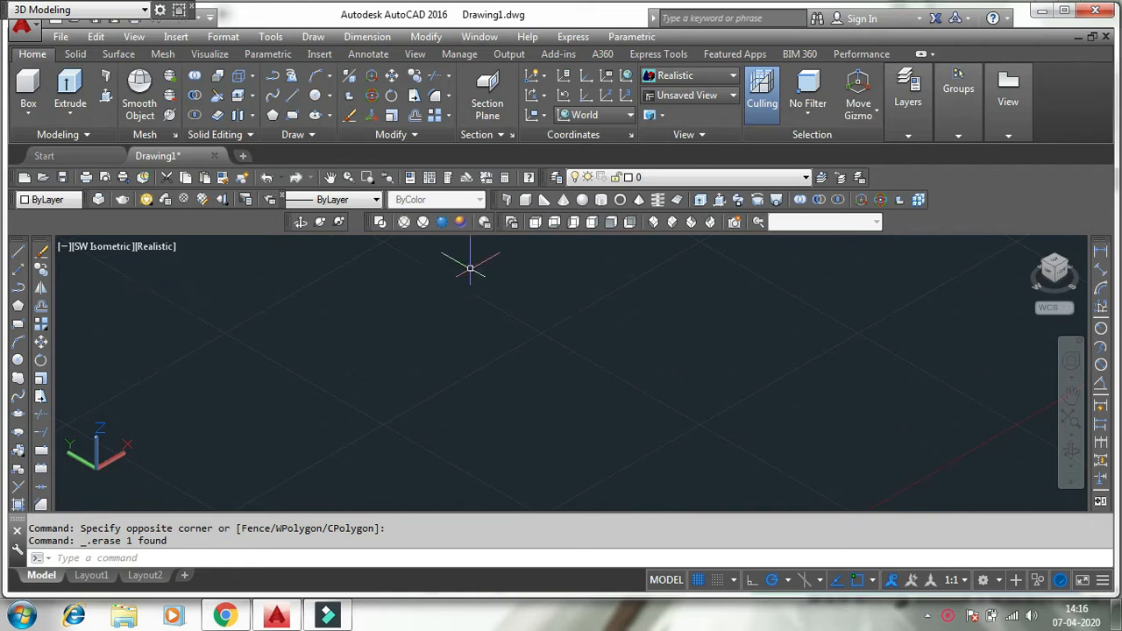
Step: Switch to the Front view and draw a rectangle 1200 wide and 2100 high as the door outline
{"action": "left_click", "coordinate": [612, 222]}
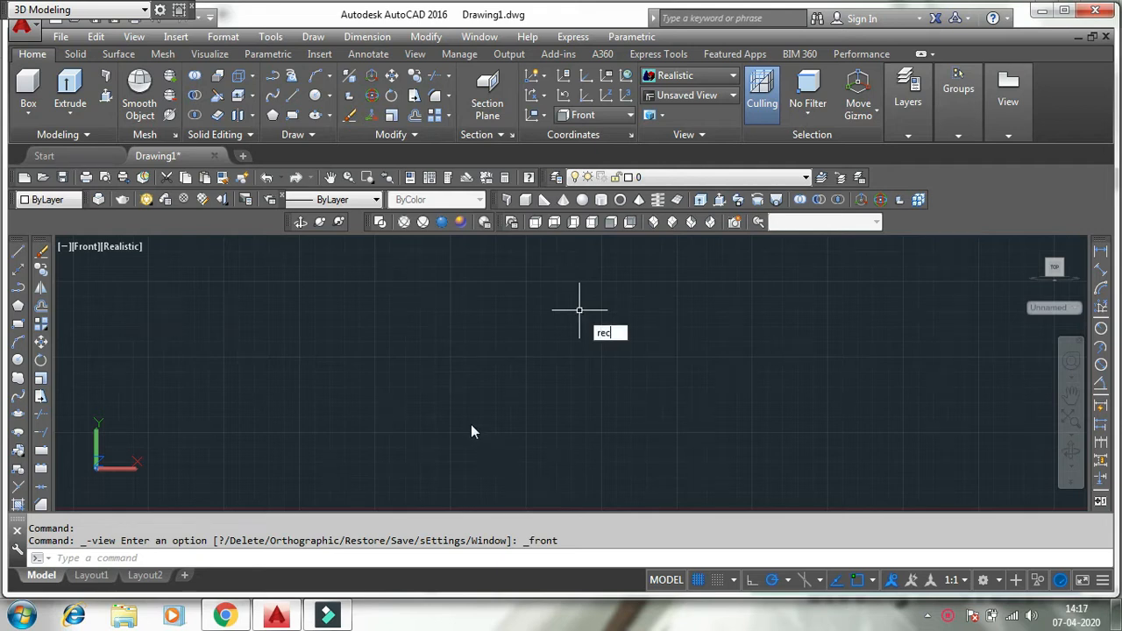
{"action": "key", "text": "Return"}
{"action": "left_click", "coordinate": [447, 454]}
{"action": "type", "text": "@"}
{"action": "type", "text": "1200"}
{"action": "key", "text": "Tab"}
{"action": "type", "text": "210"}
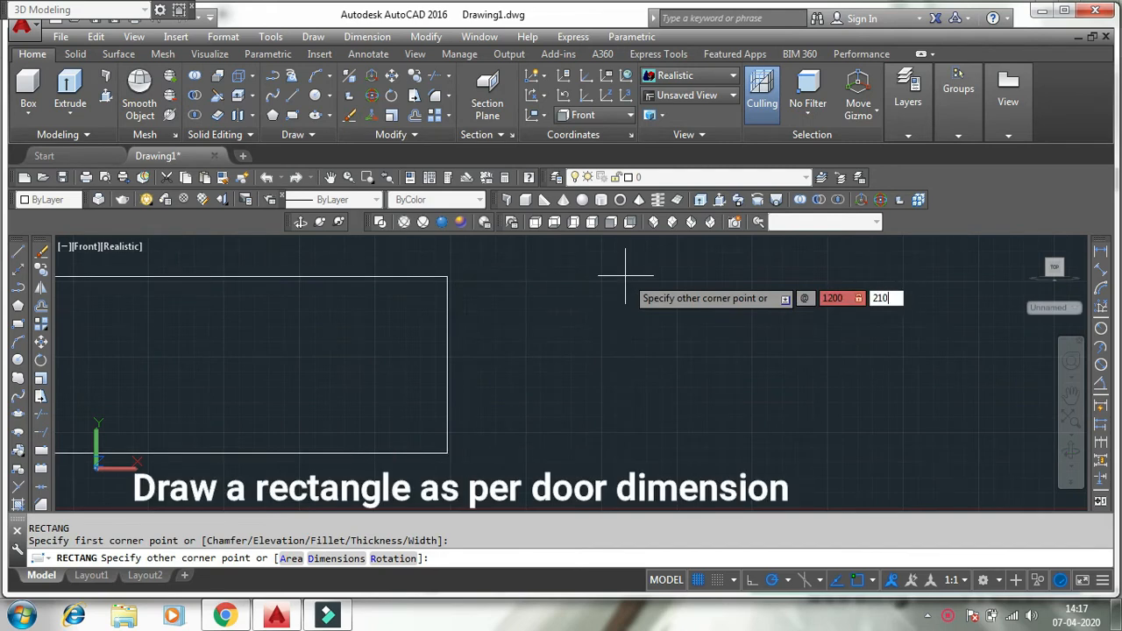
{"action": "type", "text": "0"}
{"action": "key", "text": "Return"}
{"action": "scroll", "coordinate": [605, 350], "scroll_direction": "down", "scroll_amount": 8}
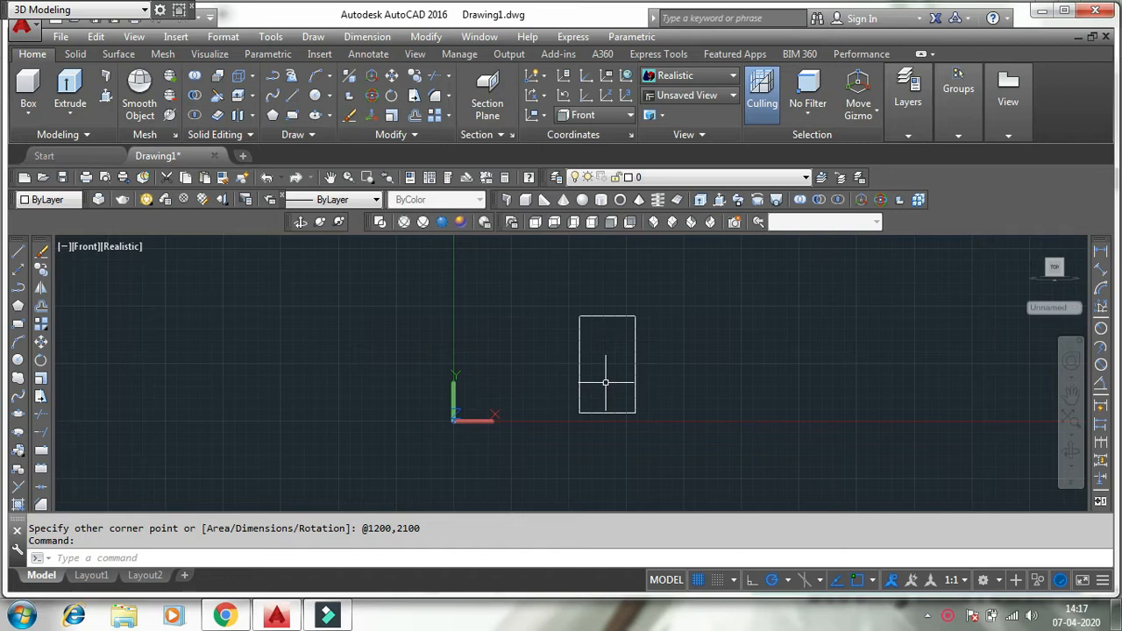
Step: Offset the door outline rectangle 50 inward
{"action": "type", "text": "o"}
{"action": "key", "text": "Return"}
{"action": "type", "text": "75"}
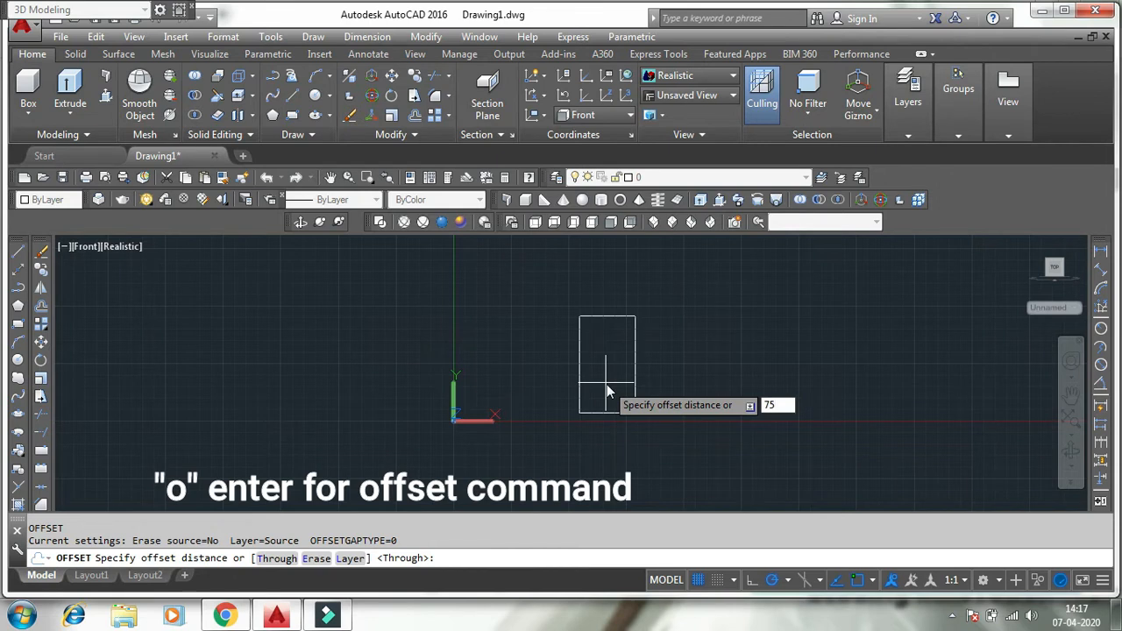
{"action": "key", "text": "BackSpace"}
{"action": "key", "text": "BackSpace"}
{"action": "type", "text": "50"}
{"action": "key", "text": "Return"}
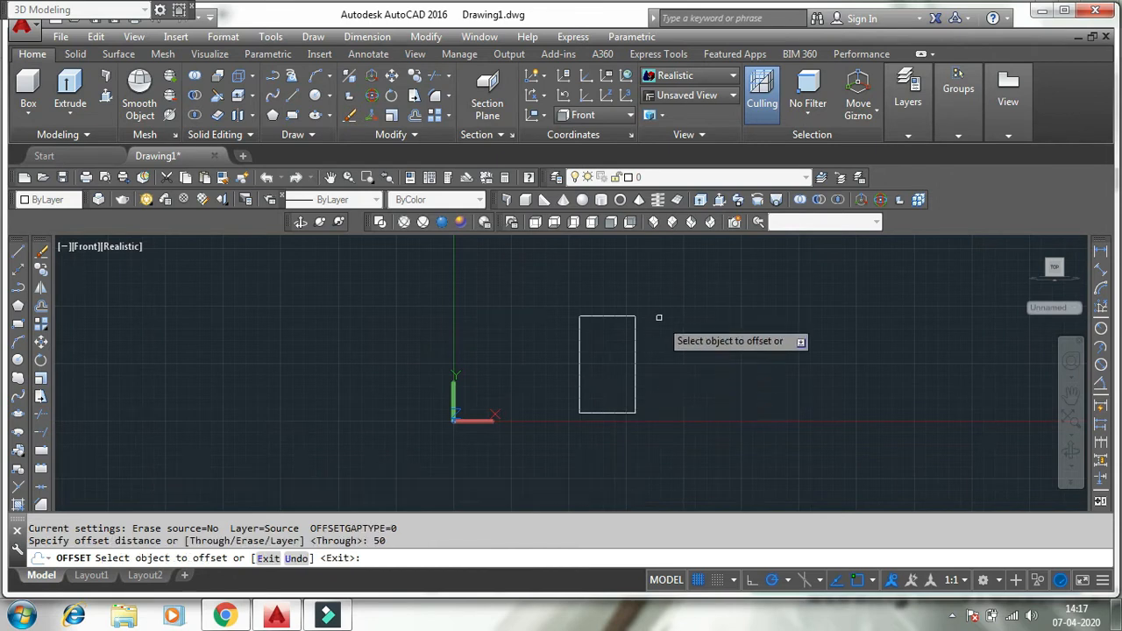
{"action": "left_click", "coordinate": [623, 319]}
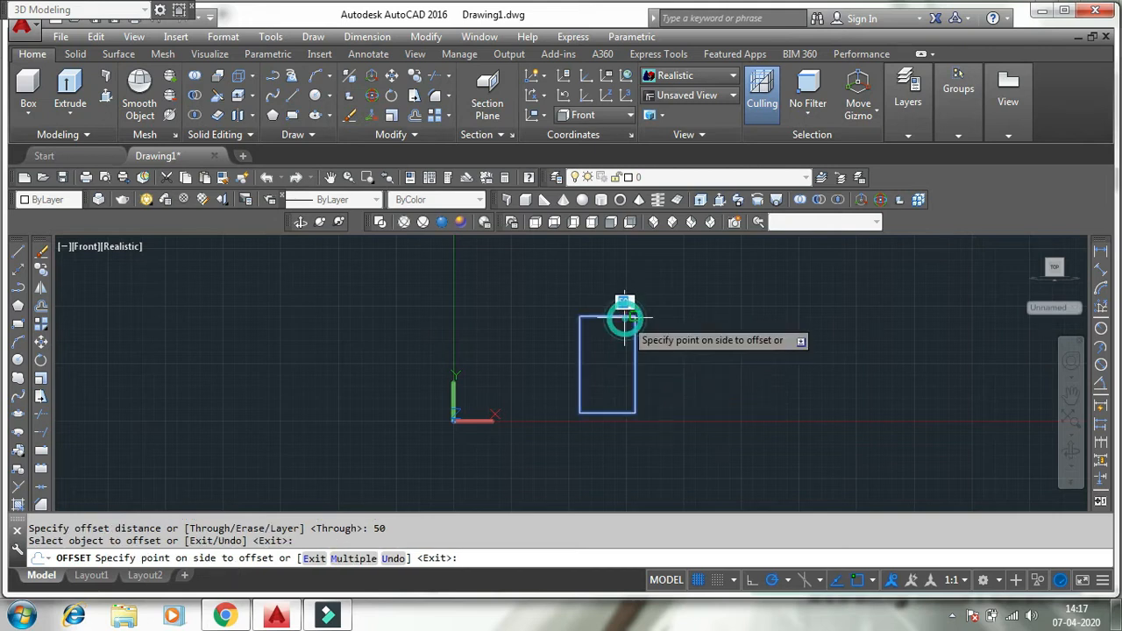
{"action": "left_click", "coordinate": [629, 356]}
{"action": "key", "text": "Escape"}
Step: Stretch the inner rectangle's lower edge straight down past the outer rectangle's lower edge
{"action": "scroll", "coordinate": [614, 403], "scroll_direction": "up", "scroll_amount": 4}
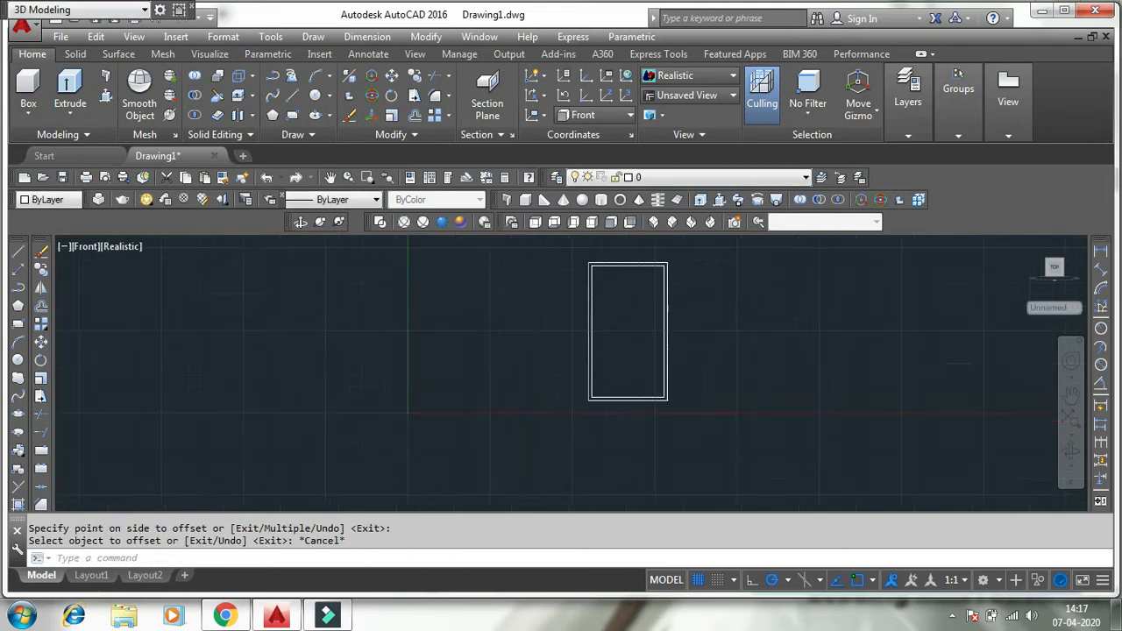
{"action": "left_click", "coordinate": [692, 366]}
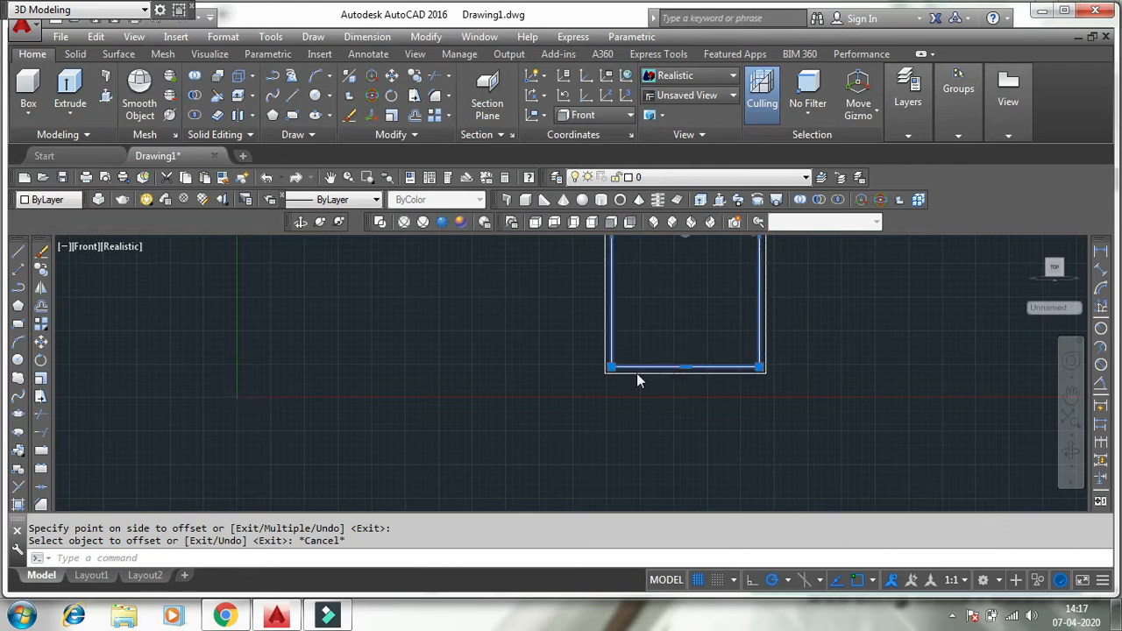
{"action": "left_click", "coordinate": [686, 366]}
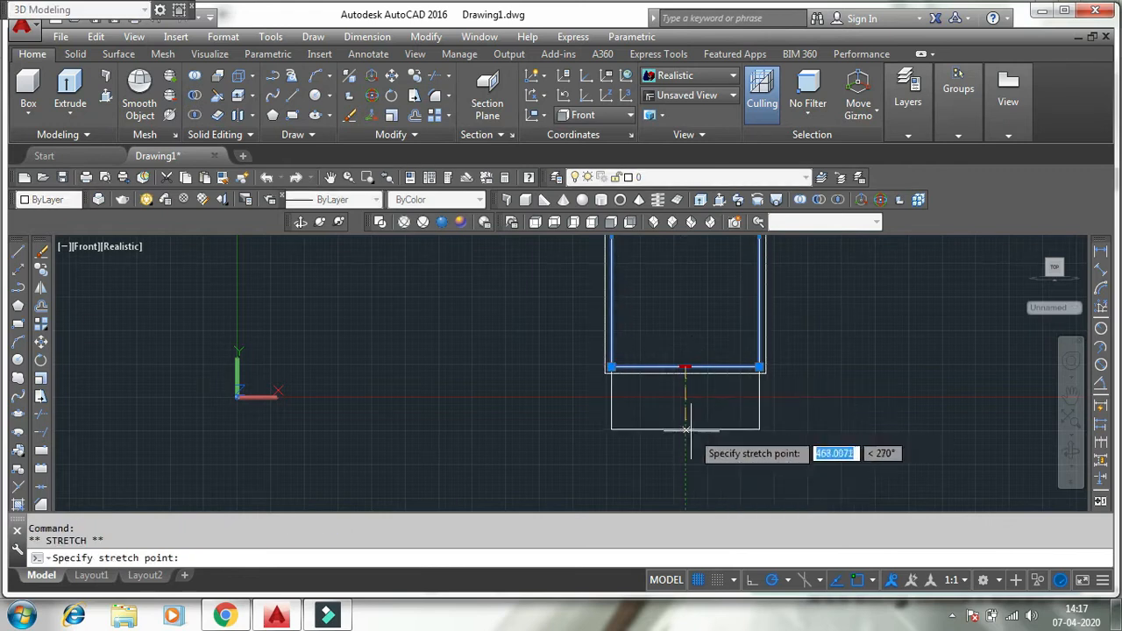
{"action": "left_click", "coordinate": [686, 431]}
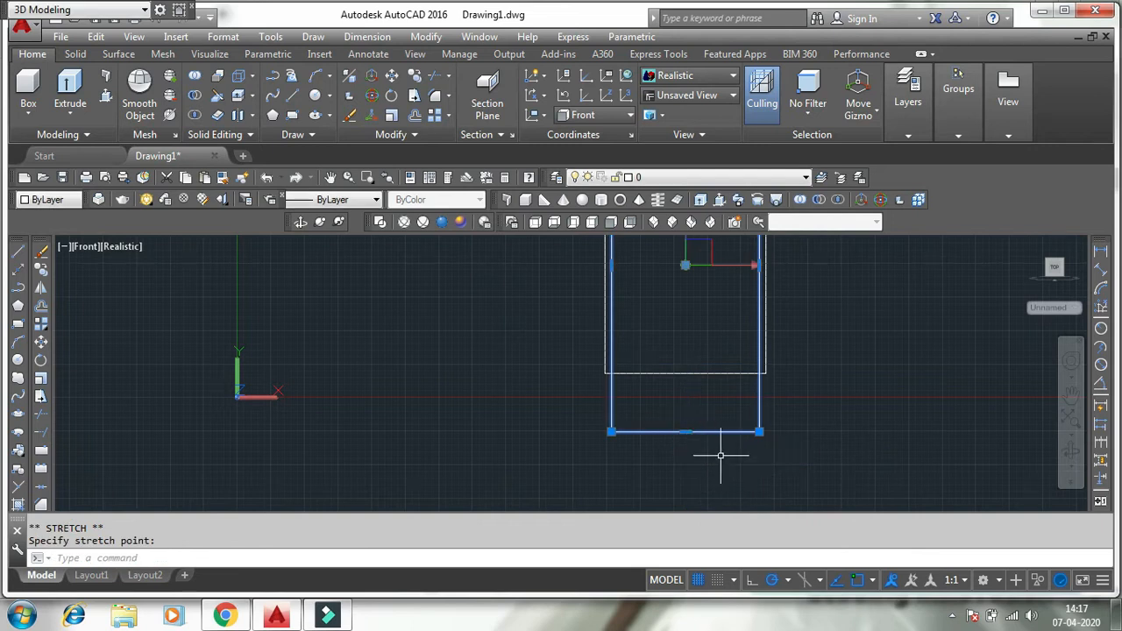
{"action": "key", "text": "Escape"}
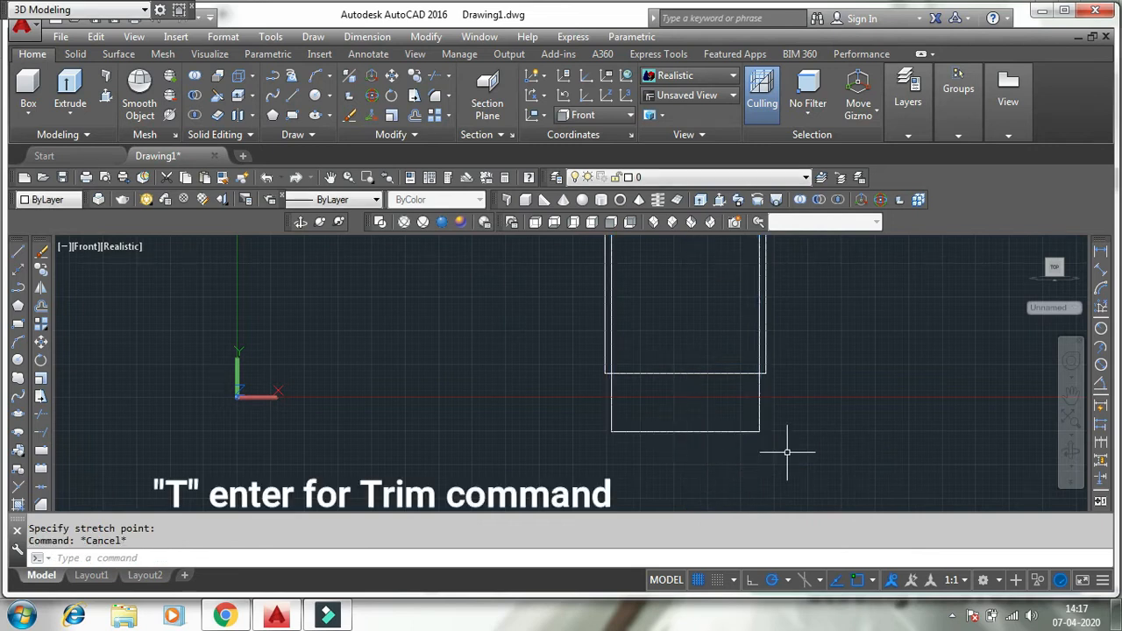
Step: Trim the inner rectangle's overhang below the outer rectangle and the outer bottom edge between the two legs
{"action": "key", "text": "Return"}
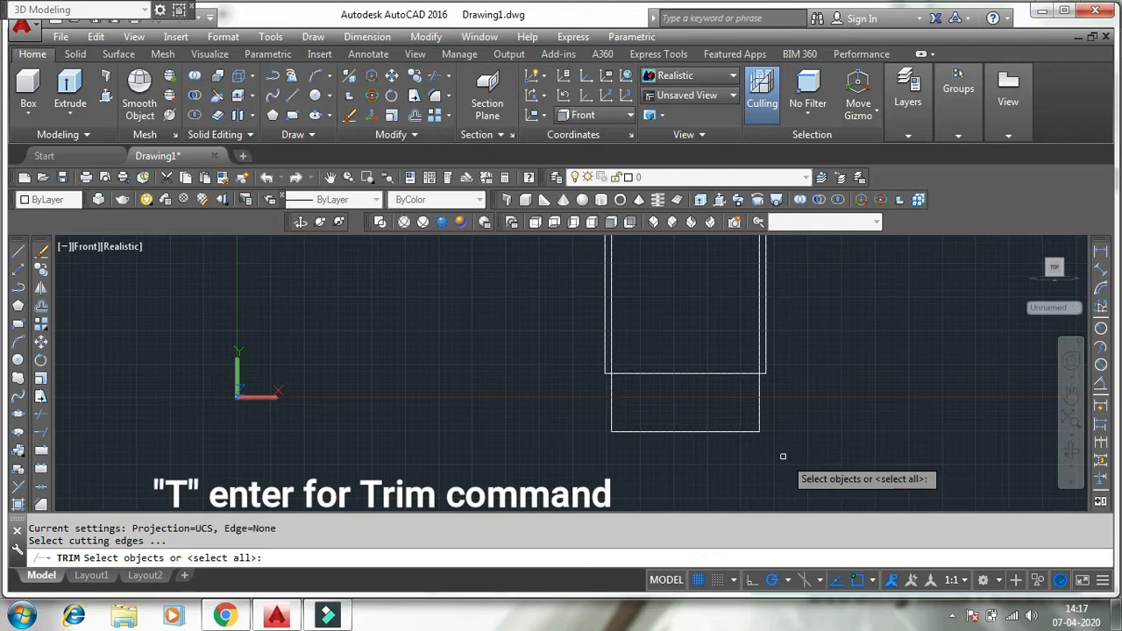
{"action": "key", "text": "Return"}
{"action": "left_click", "coordinate": [697, 432]}
{"action": "left_click", "coordinate": [612, 399]}
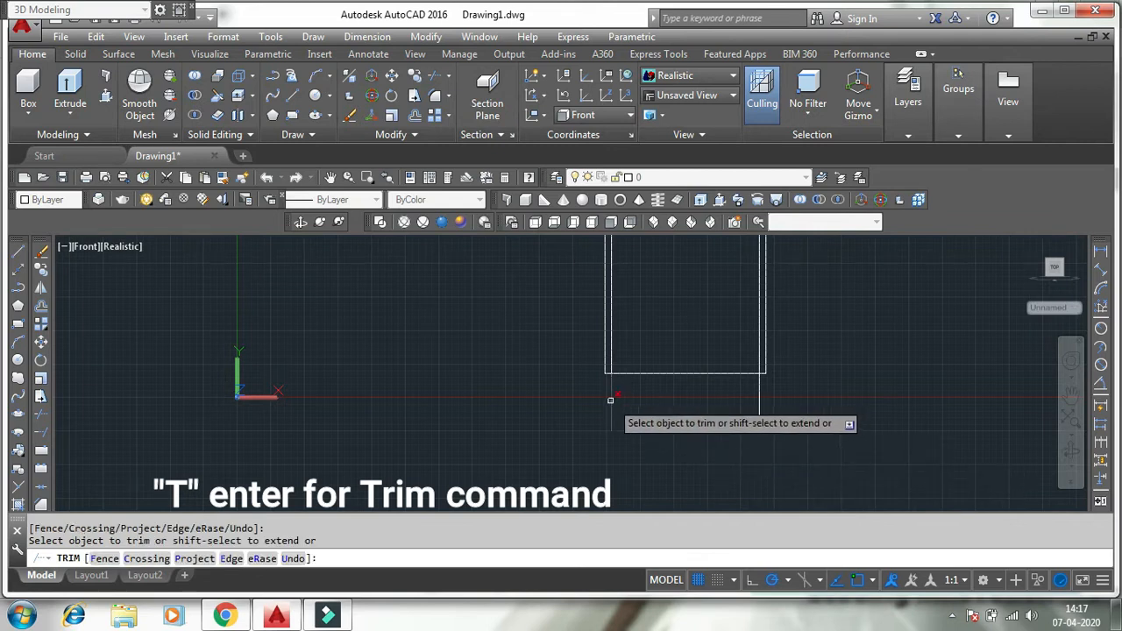
{"action": "left_click", "coordinate": [759, 406]}
{"action": "left_click", "coordinate": [712, 374]}
{"action": "scroll", "coordinate": [689, 427], "scroll_direction": "down", "scroll_amount": 3}
{"action": "key", "text": "Return"}
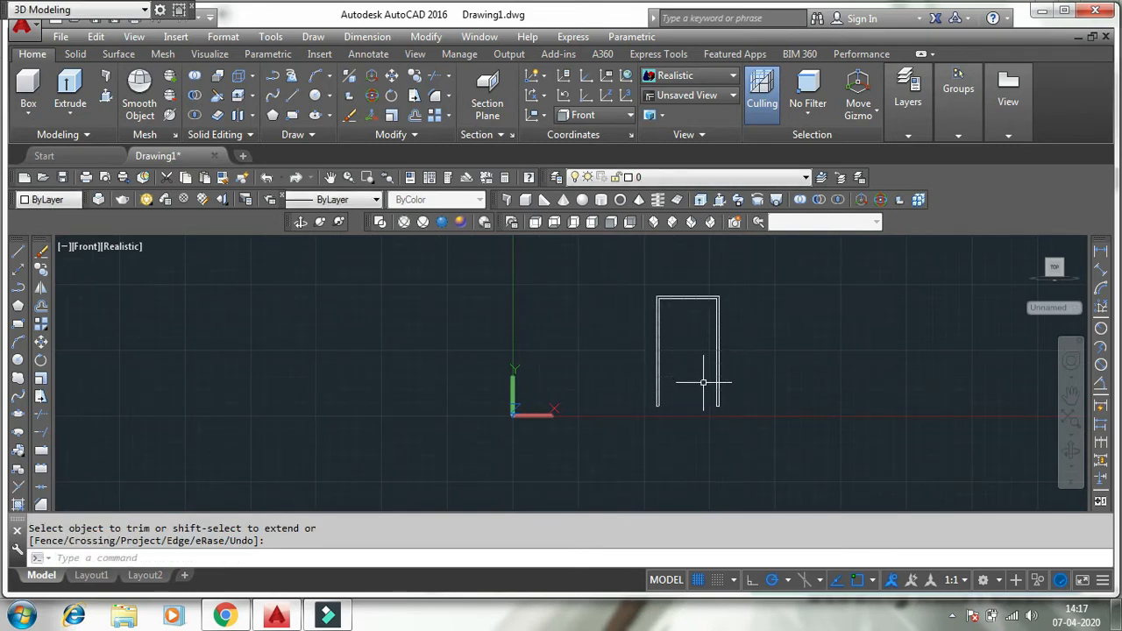
Step: Convert the trimmed door frame outline into a region
{"action": "type", "text": "reg"}
{"action": "key", "text": "Return"}
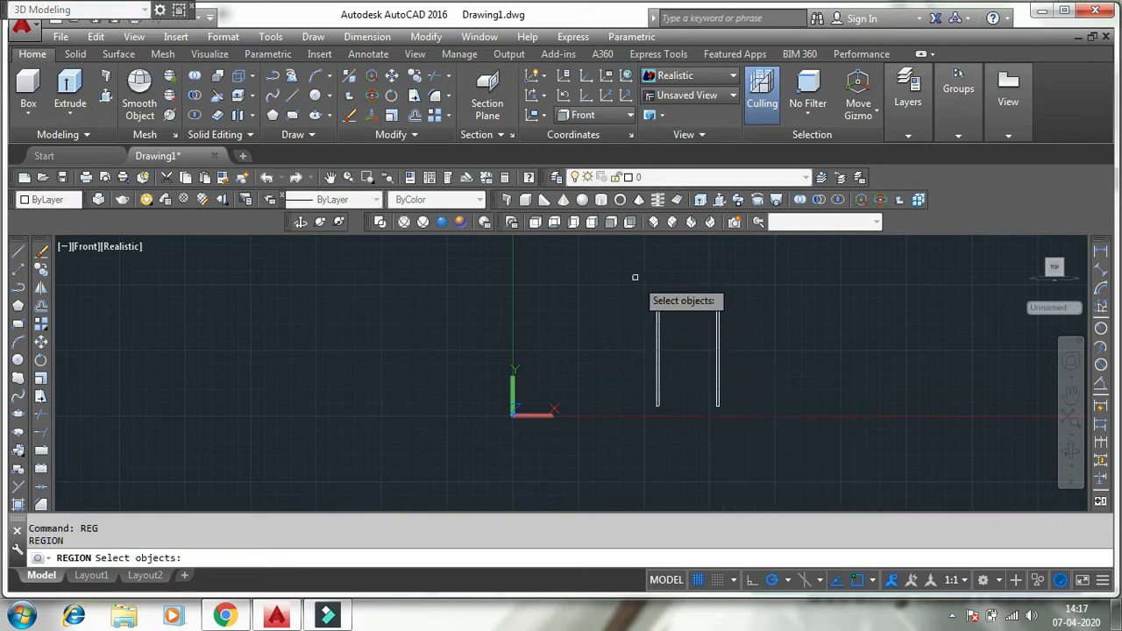
{"action": "left_click", "coordinate": [637, 275]}
{"action": "left_click", "coordinate": [802, 456]}
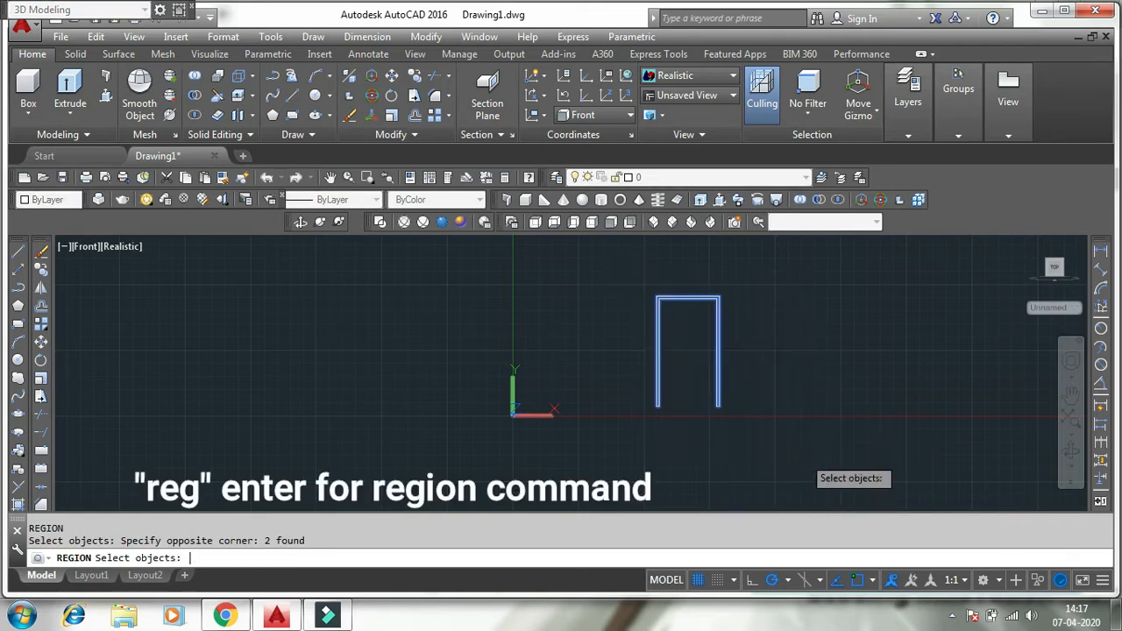
{"action": "key", "text": "Return"}
Step: Extrude the door frame region by 125 and view it in SW Isometric
{"action": "left_click", "coordinate": [719, 402]}
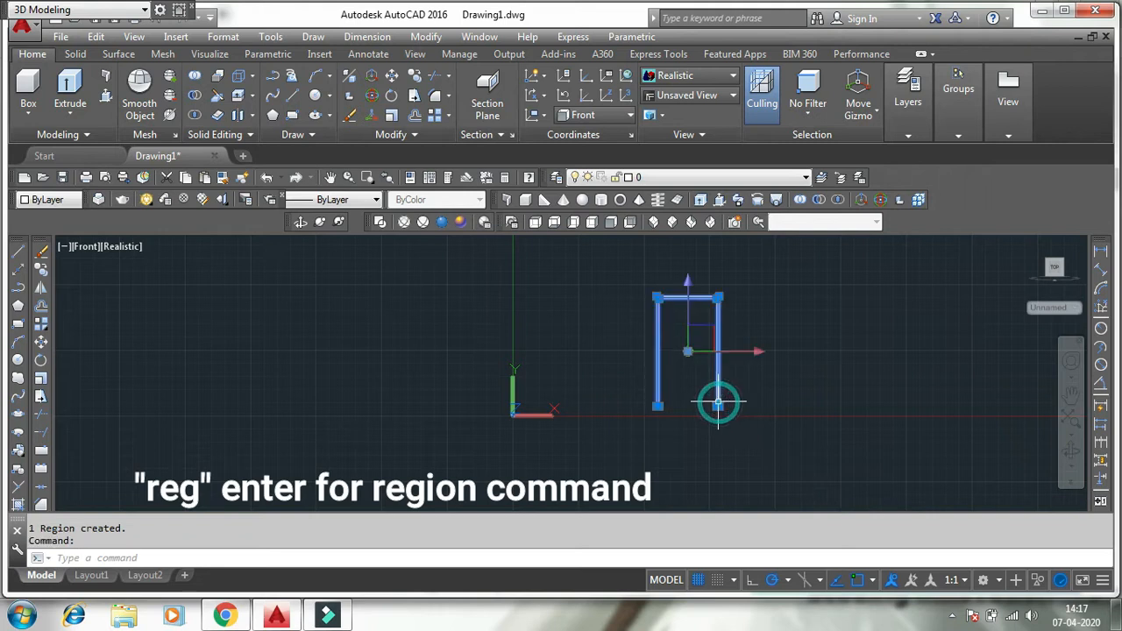
{"action": "type", "text": "ext"}
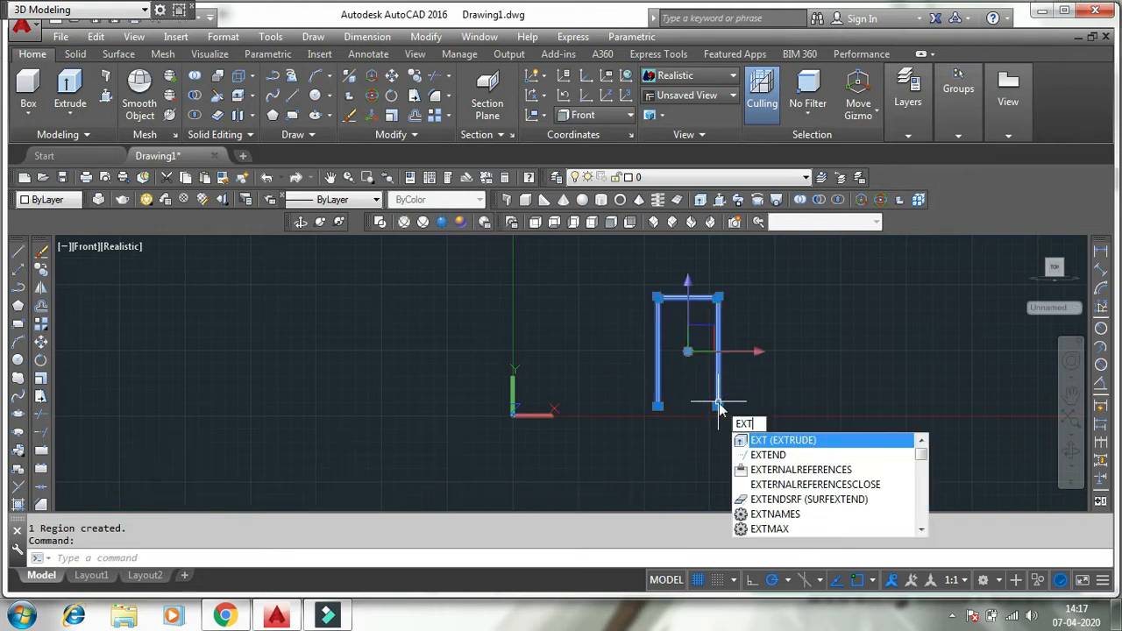
{"action": "key", "text": "Return"}
{"action": "type", "text": "125"}
{"action": "key", "text": "Return"}
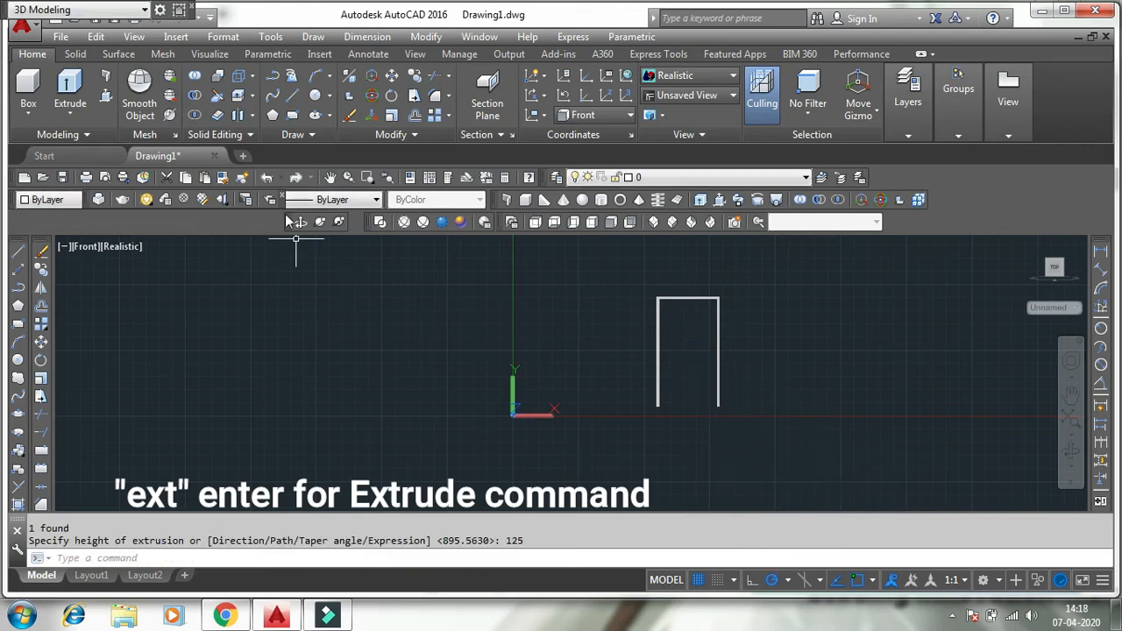
{"action": "left_click", "coordinate": [654, 223]}
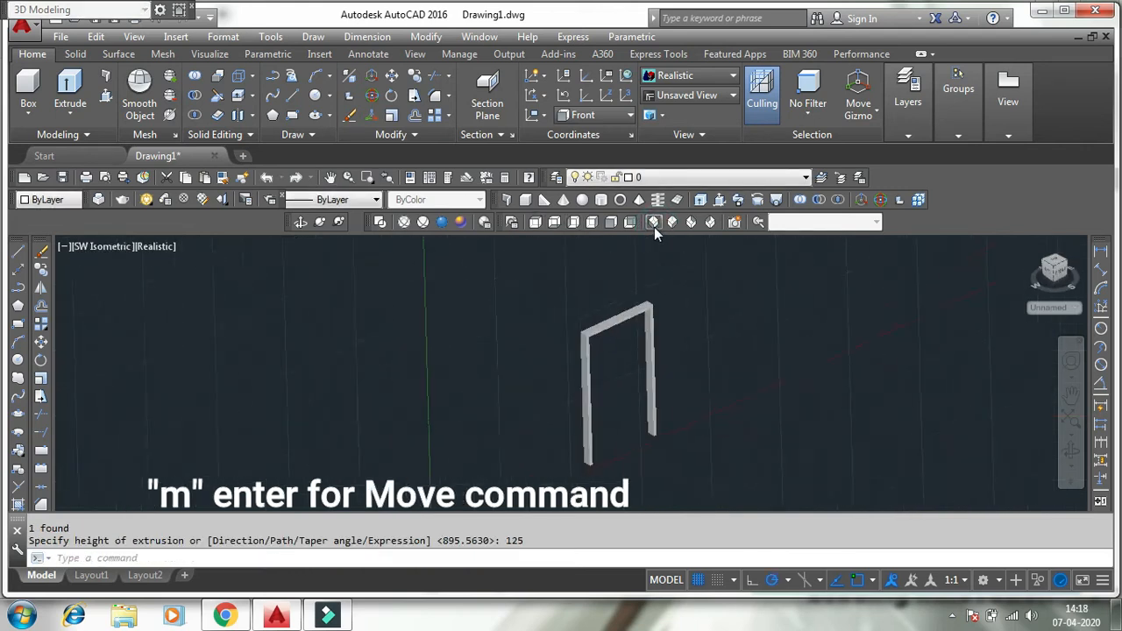
{"action": "scroll", "coordinate": [579, 364], "scroll_direction": "up", "scroll_amount": 3}
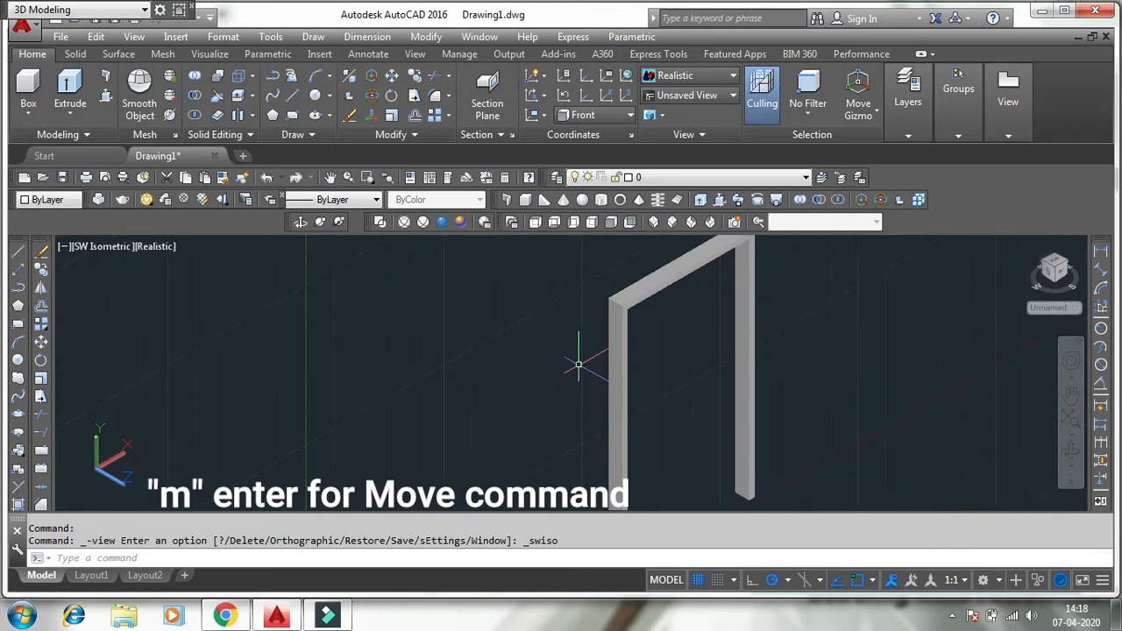
{"action": "scroll", "coordinate": [579, 365], "scroll_direction": "down", "scroll_amount": 2}
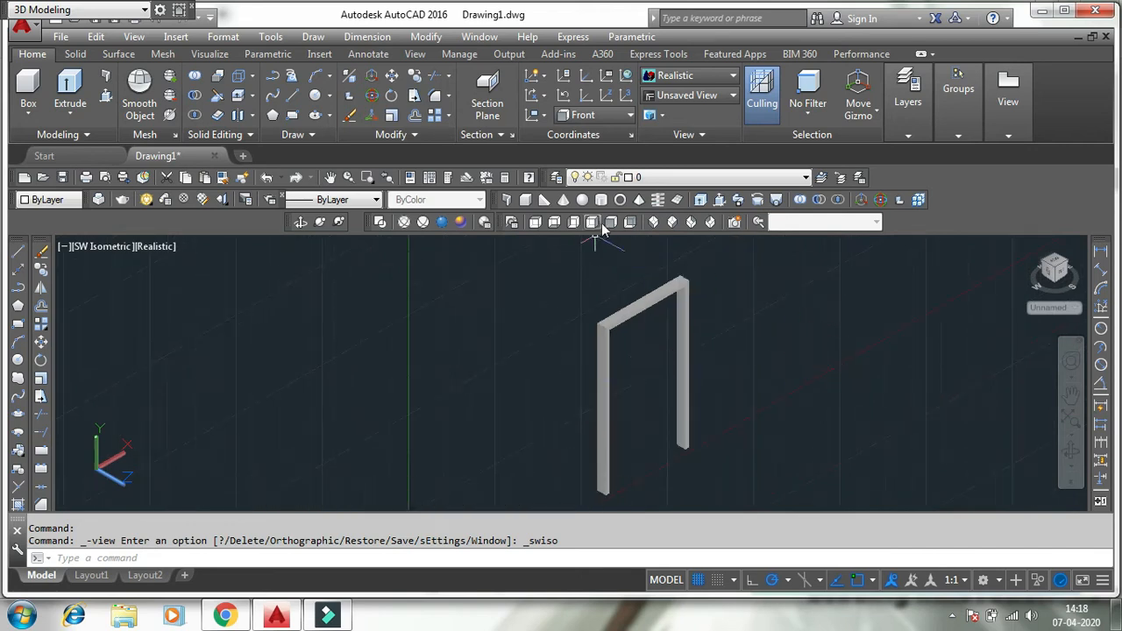
Step: Return to the Front view in 2D Wireframe style and draw a rectangle filling the door frame's opening
{"action": "left_click", "coordinate": [608, 223]}
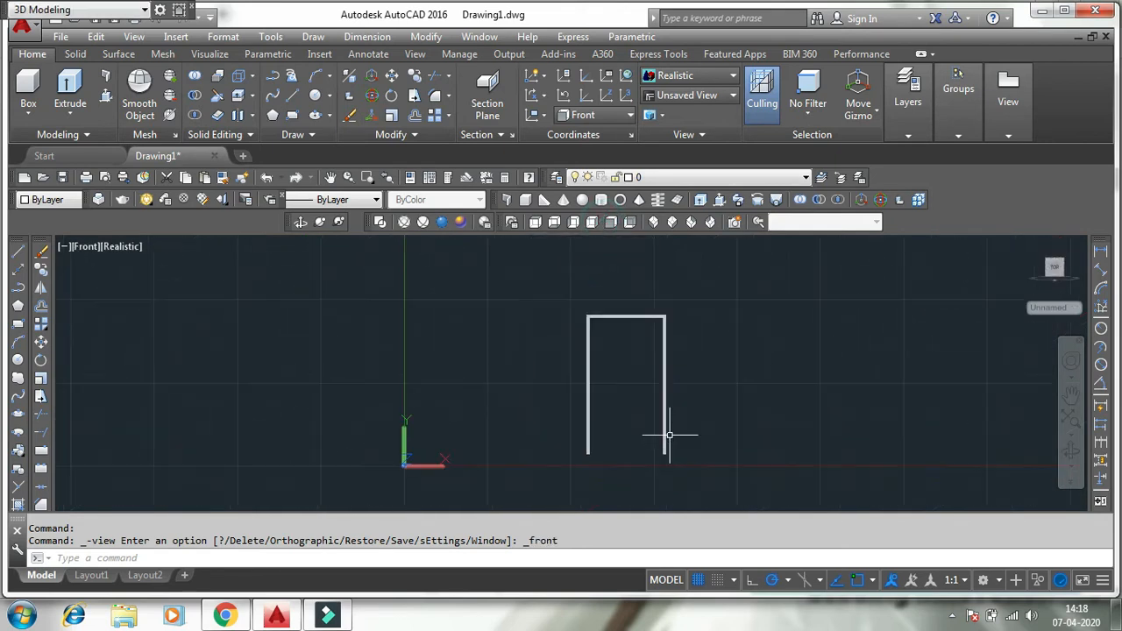
{"action": "scroll", "coordinate": [614, 289], "scroll_direction": "up", "scroll_amount": 3}
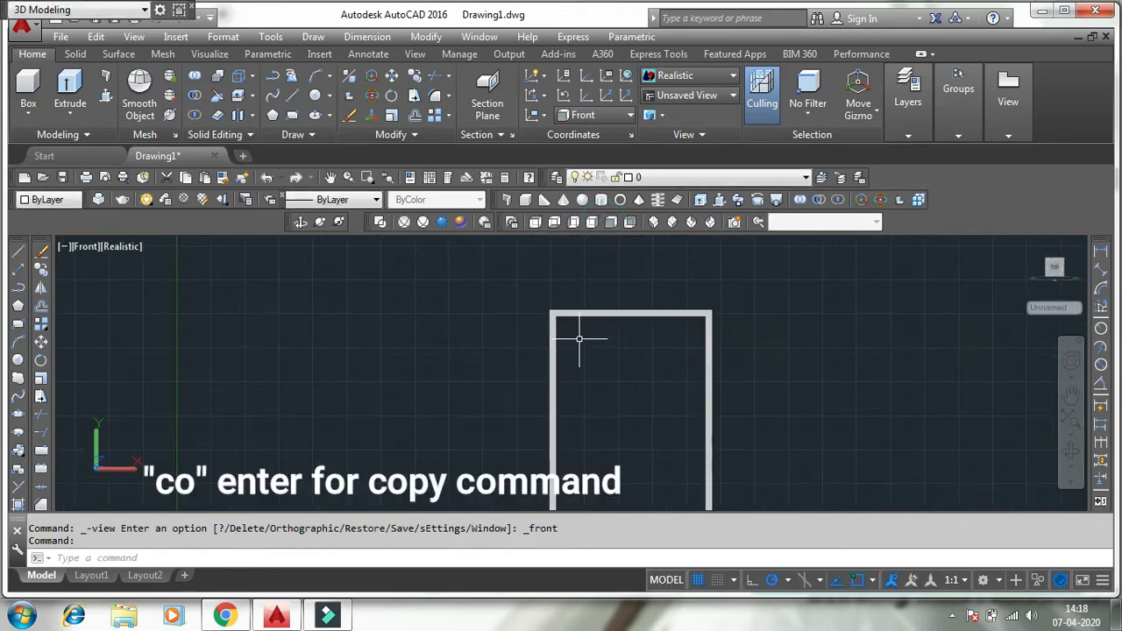
{"action": "middle_click_drag", "start_coordinate": [566, 278], "coordinate": [560, 266]}
{"action": "scroll", "coordinate": [566, 287], "scroll_direction": "down", "scroll_amount": 2}
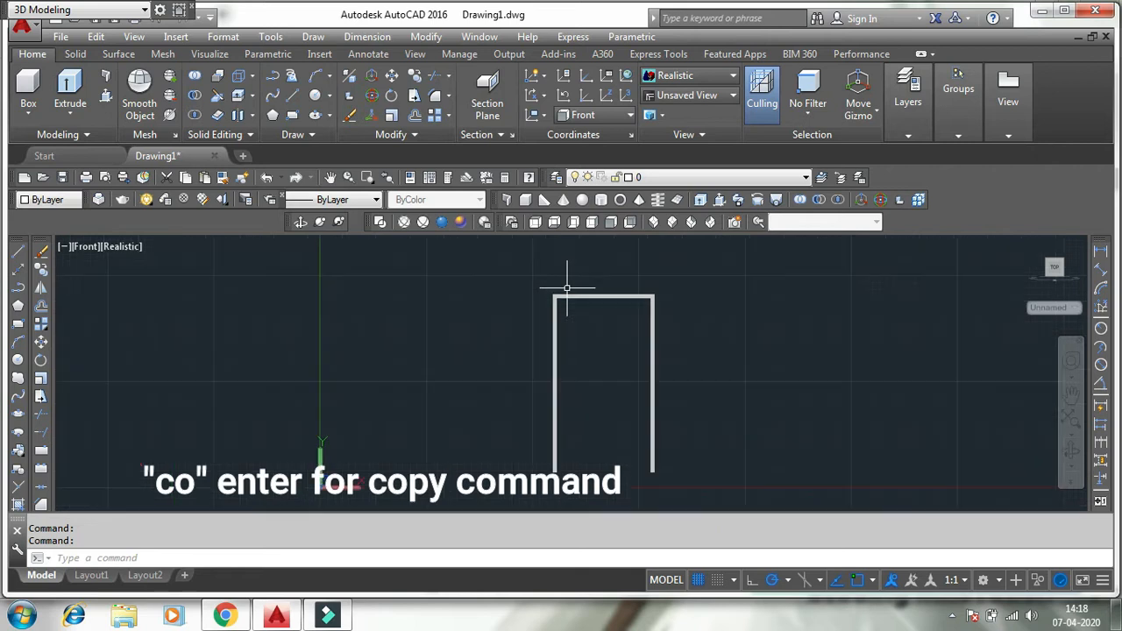
{"action": "left_click", "coordinate": [380, 221]}
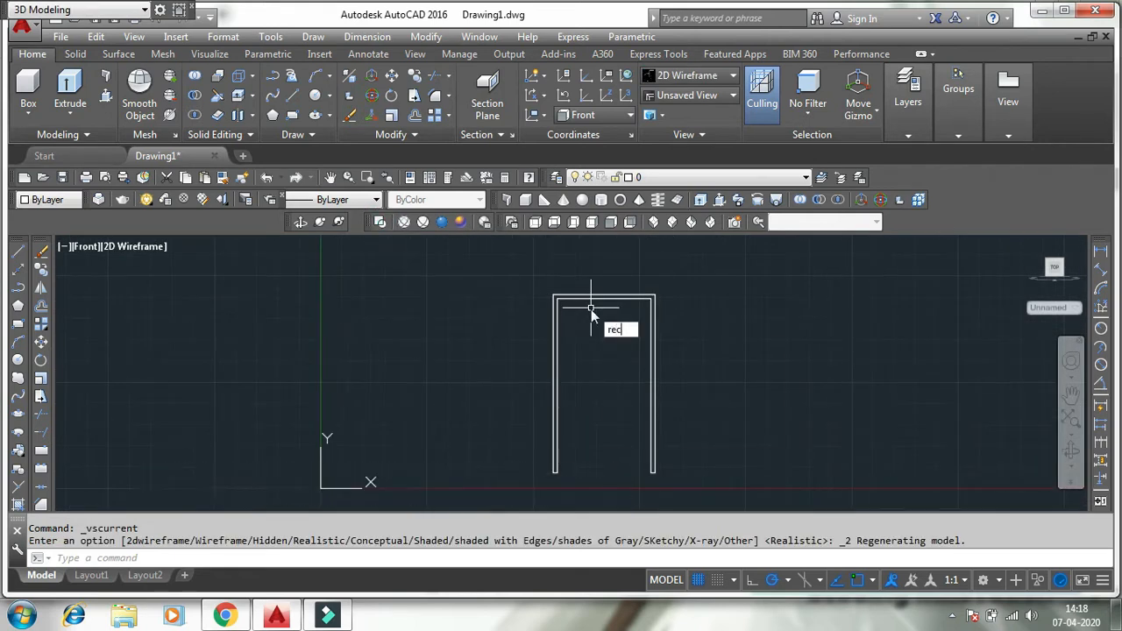
{"action": "key", "text": "Return"}
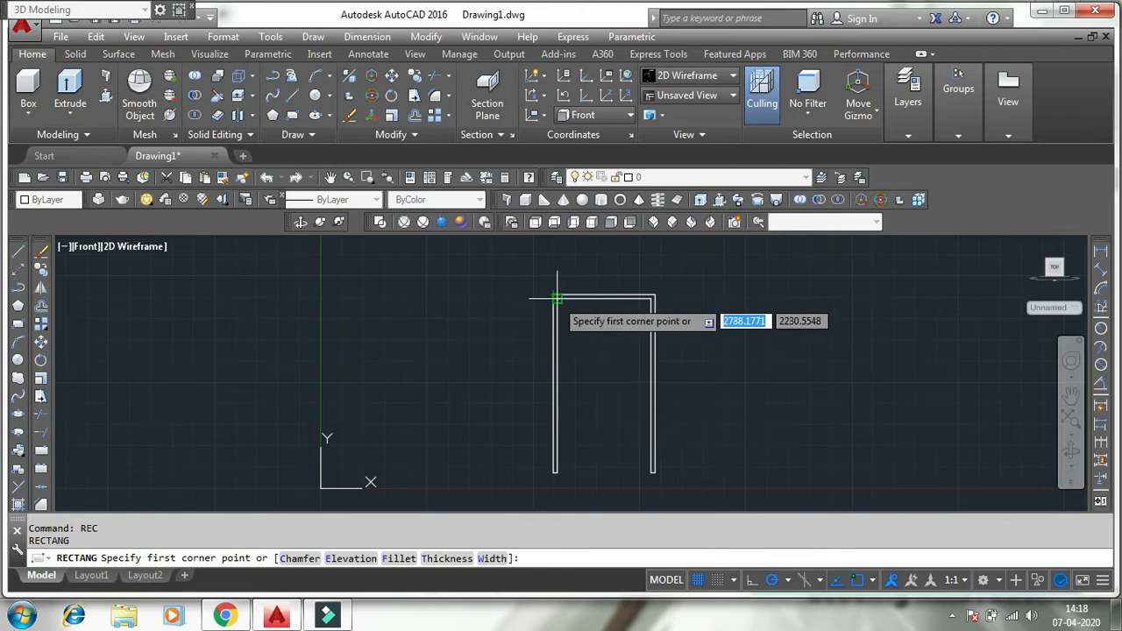
{"action": "left_click", "coordinate": [556, 299]}
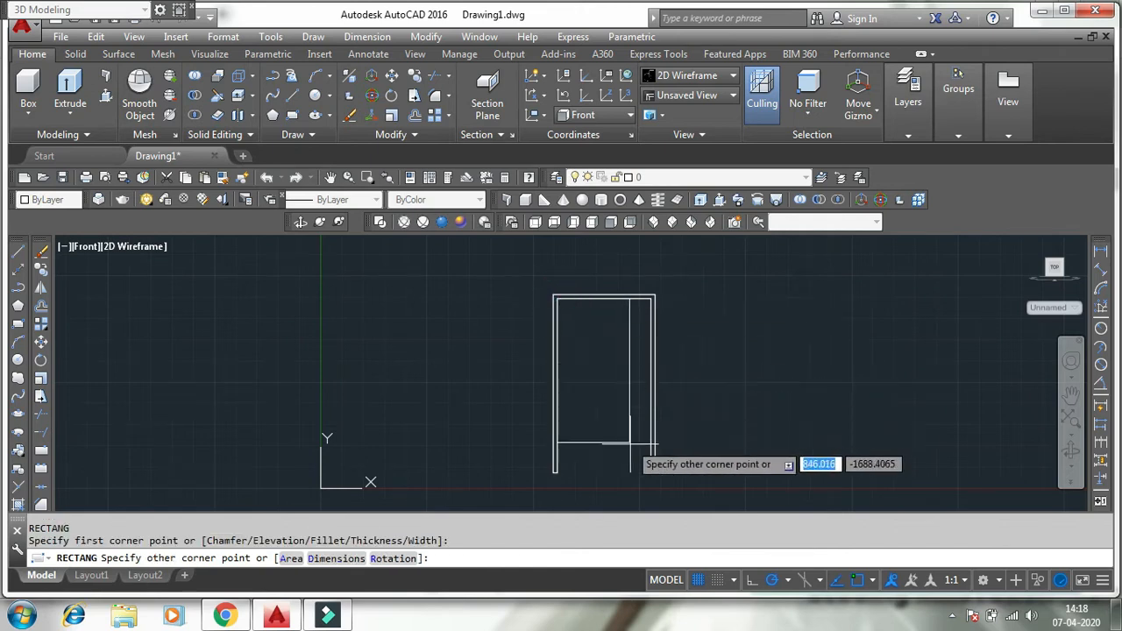
{"action": "left_click", "coordinate": [652, 471]}
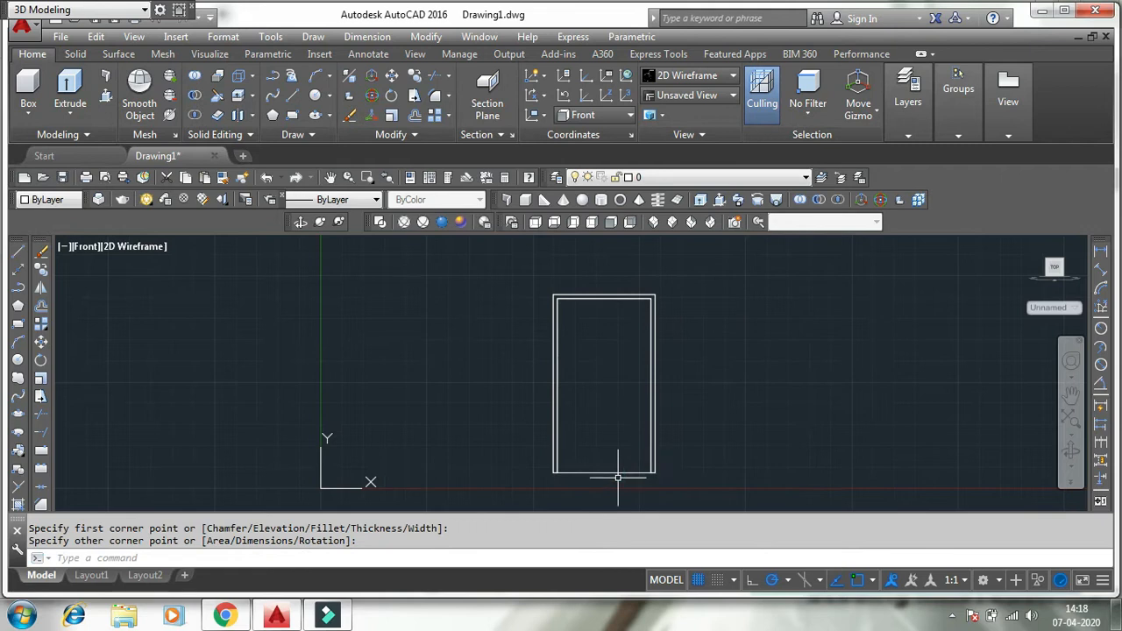
Step: Move the new rectangle horizontally out of the frame to the free space on its right
{"action": "left_click", "coordinate": [618, 474]}
{"action": "key", "text": "Return"}
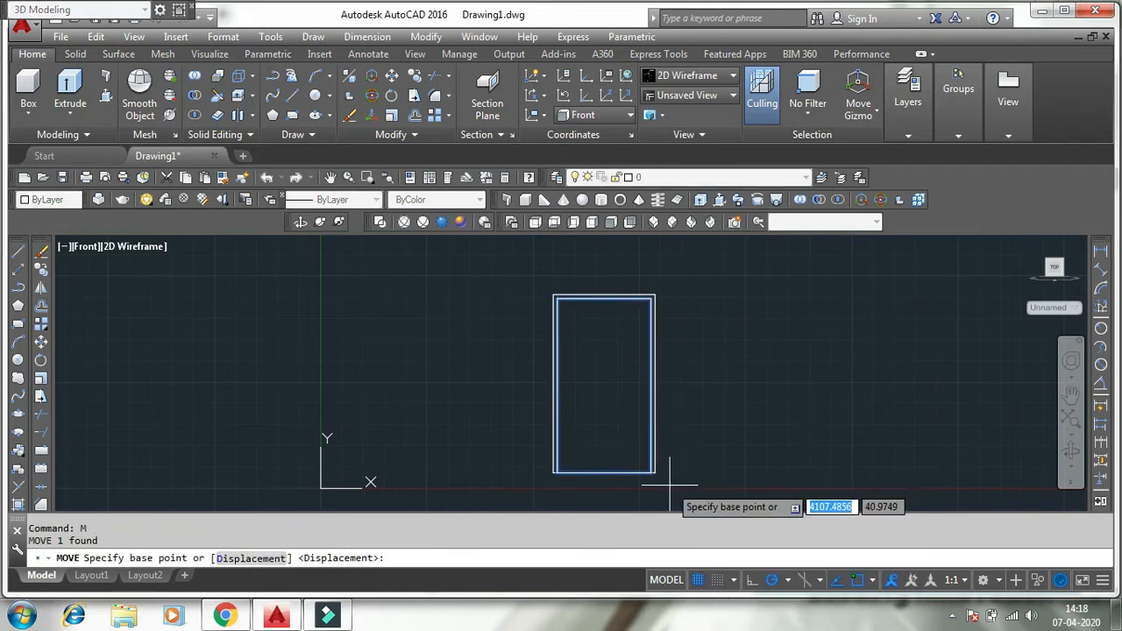
{"action": "left_click", "coordinate": [669, 483]}
{"action": "left_click", "coordinate": [905, 483]}
{"action": "middle_click_drag", "start_coordinate": [622, 430], "coordinate": [443, 413]}
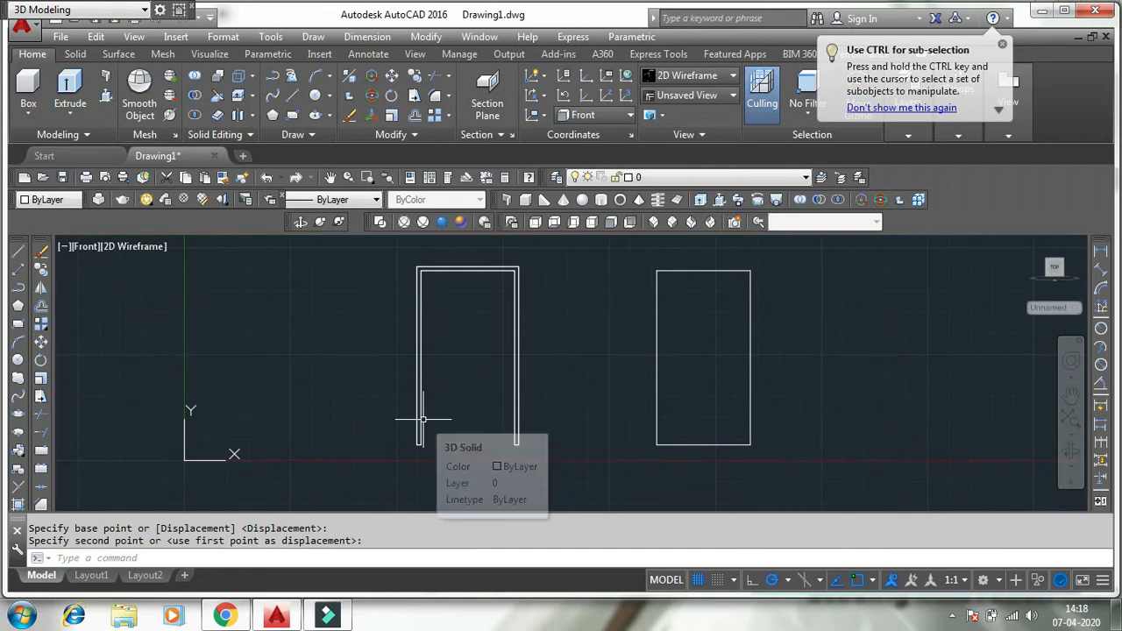
Step: Copy the door panel rectangle twice, placing both copies in a row to its right
{"action": "middle_click_drag", "start_coordinate": [648, 452], "coordinate": [561, 483]}
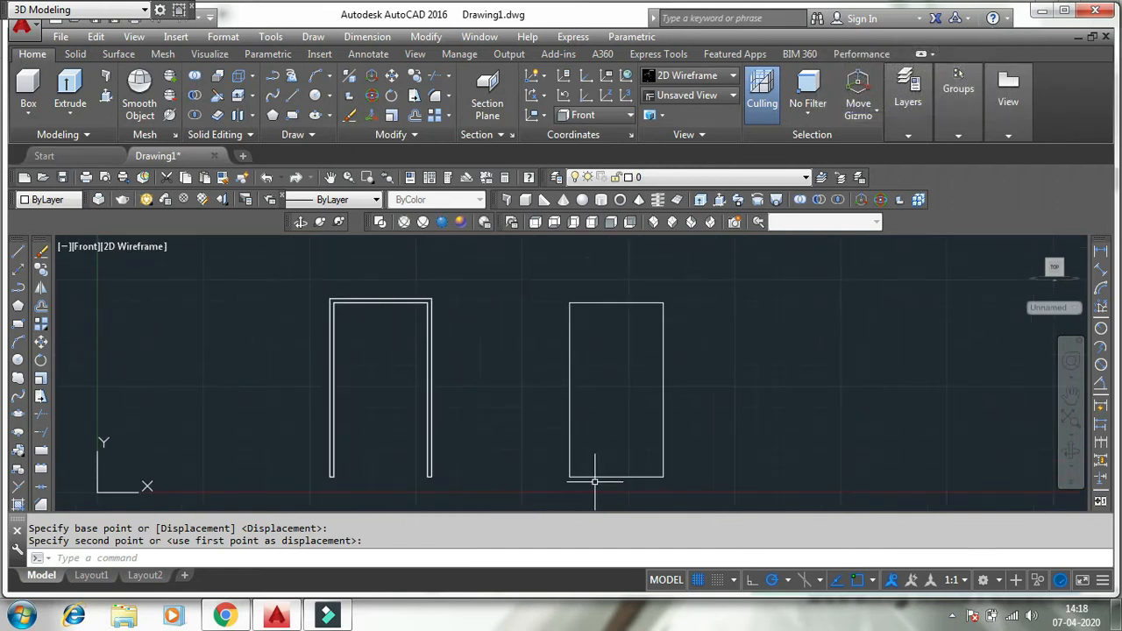
{"action": "left_click", "coordinate": [598, 477]}
{"action": "left_click", "coordinate": [682, 476]}
{"action": "type", "text": "co"}
{"action": "key", "text": "Return"}
{"action": "left_click", "coordinate": [664, 483]}
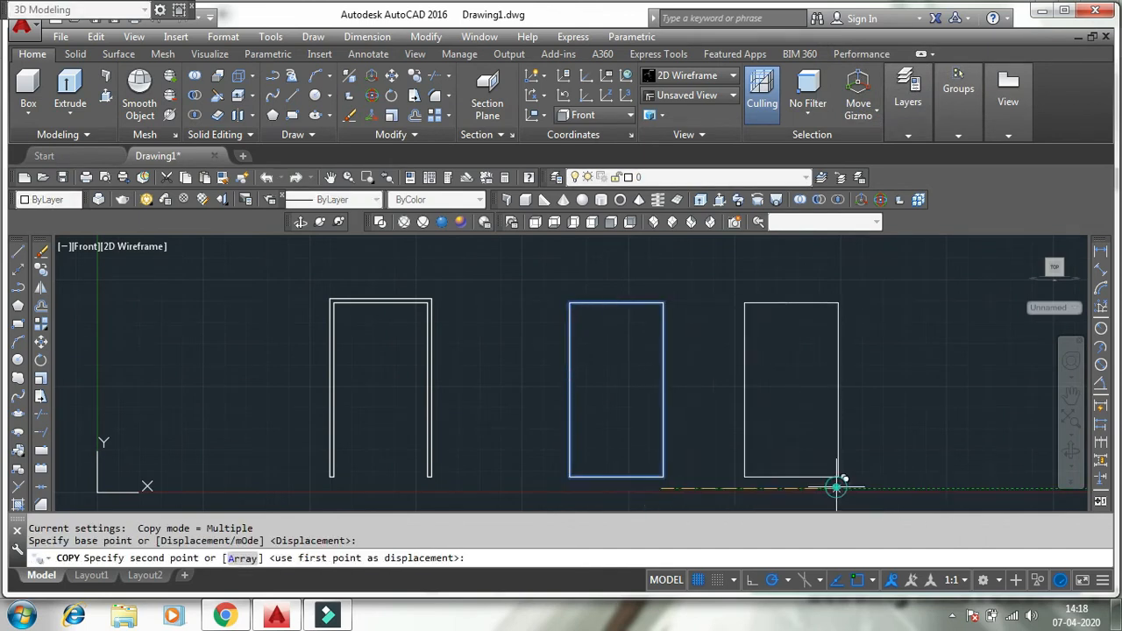
{"action": "left_click", "coordinate": [837, 487]}
{"action": "left_click", "coordinate": [1018, 483]}
{"action": "key", "text": "Return"}
{"action": "middle_click_drag", "start_coordinate": [710, 450], "coordinate": [623, 449]}
Step: Extrude the door panel rectangle nearest the frame by 75 and view it in SW Isometric
{"action": "mouse_move", "coordinate": [588, 387]}
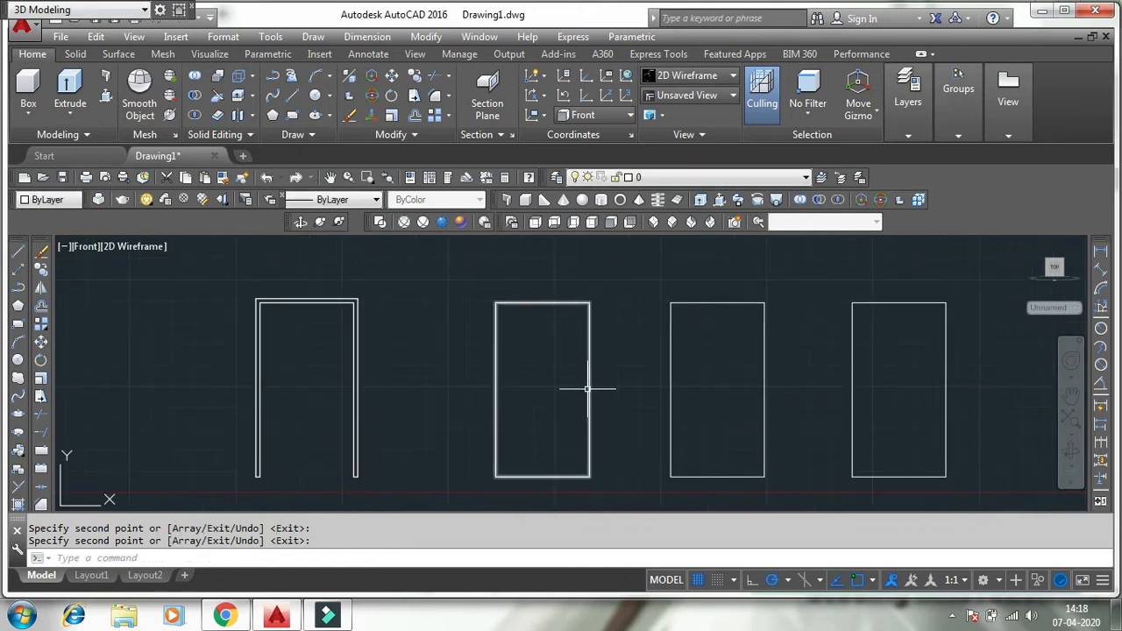
{"action": "type", "text": "x"}
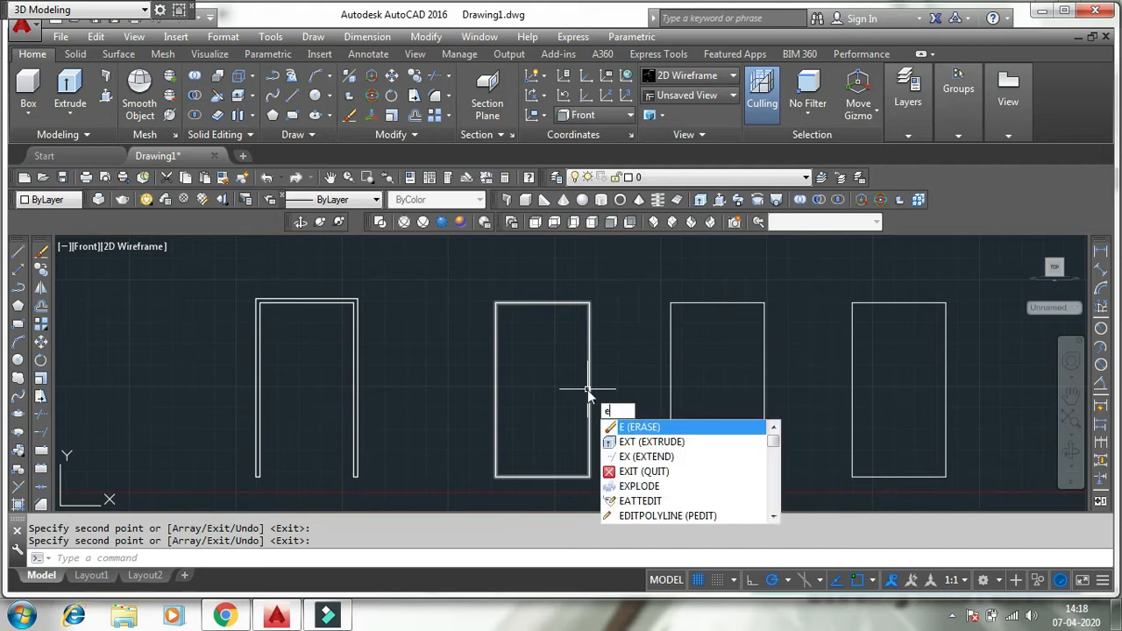
{"action": "type", "text": "t"}
{"action": "key", "text": "Return"}
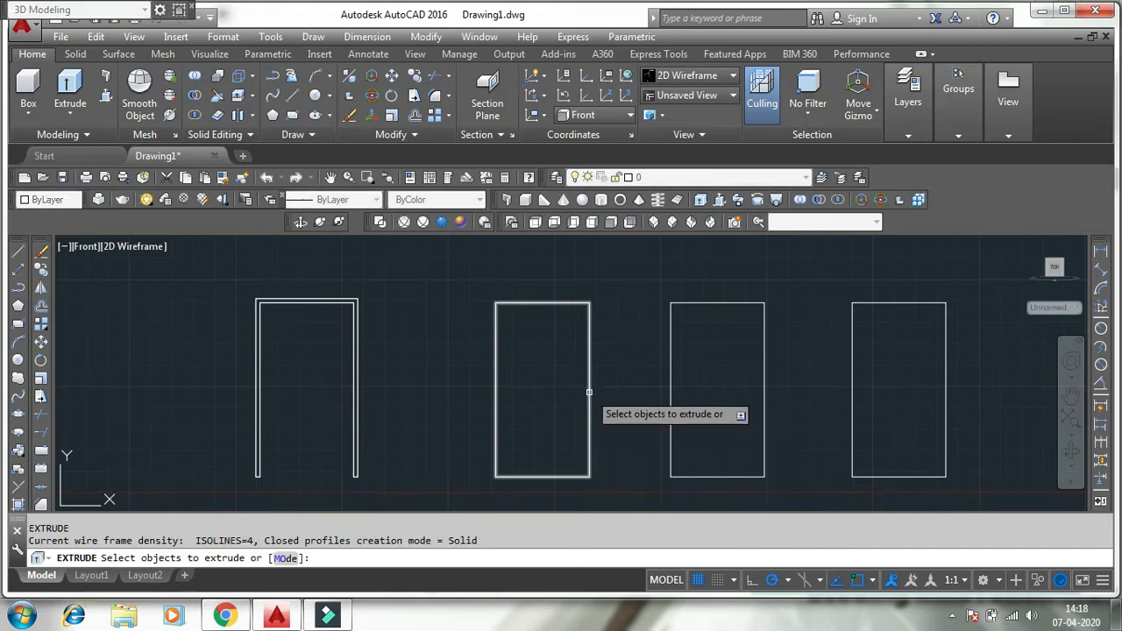
{"action": "left_click", "coordinate": [588, 414]}
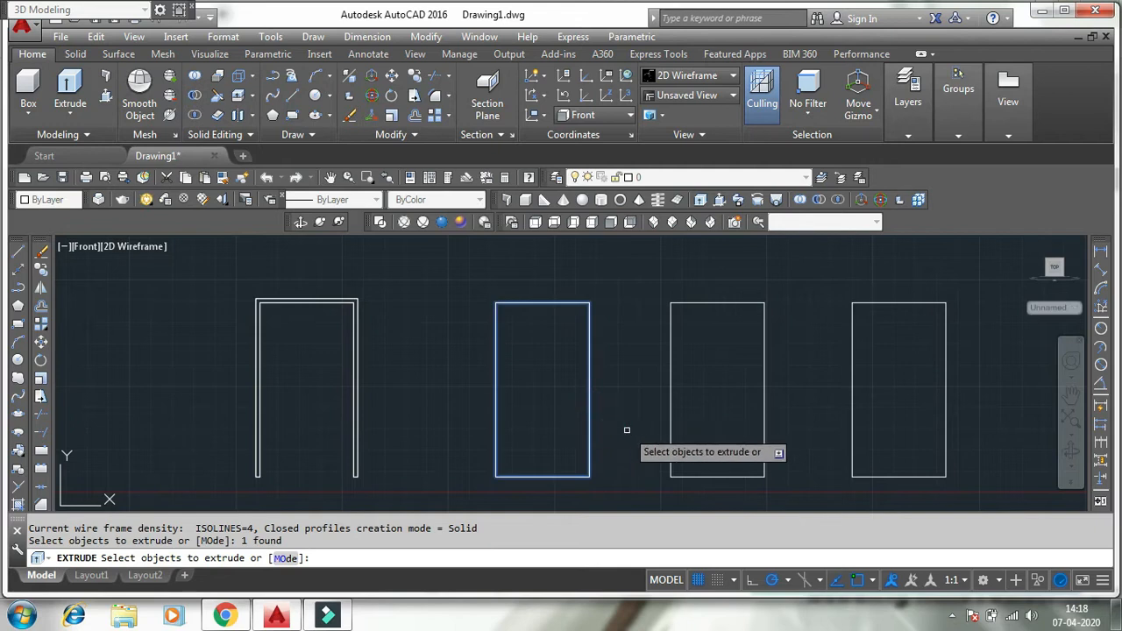
{"action": "key", "text": "Return"}
{"action": "type", "text": "75"}
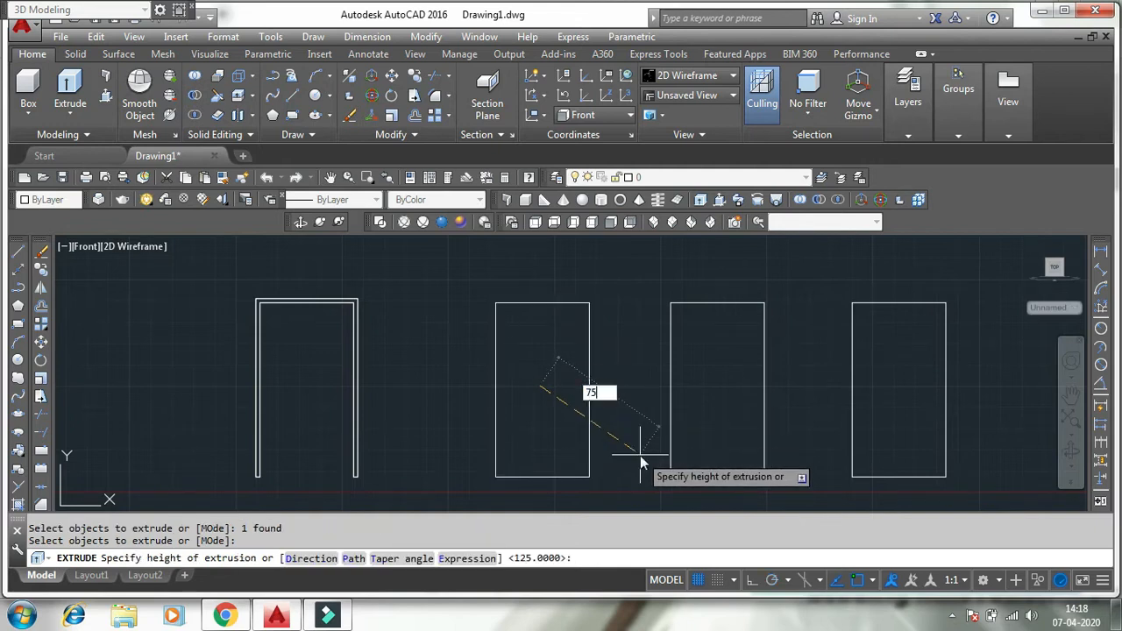
{"action": "key", "text": "Return"}
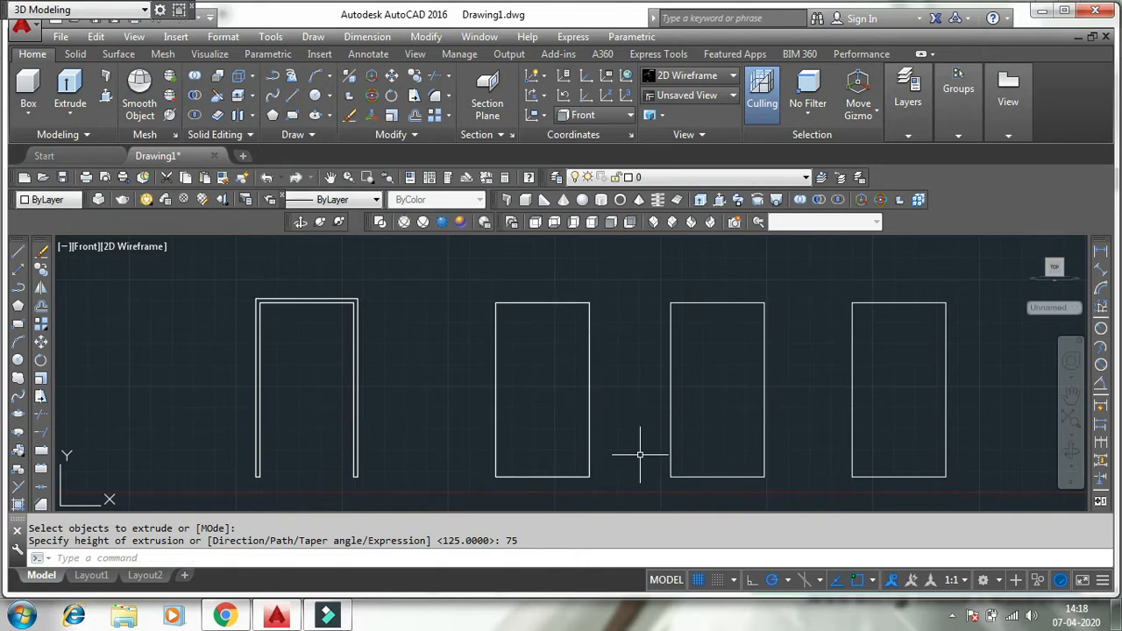
{"action": "left_click", "coordinate": [652, 223]}
{"action": "scroll", "coordinate": [584, 354], "scroll_direction": "up", "scroll_amount": 3}
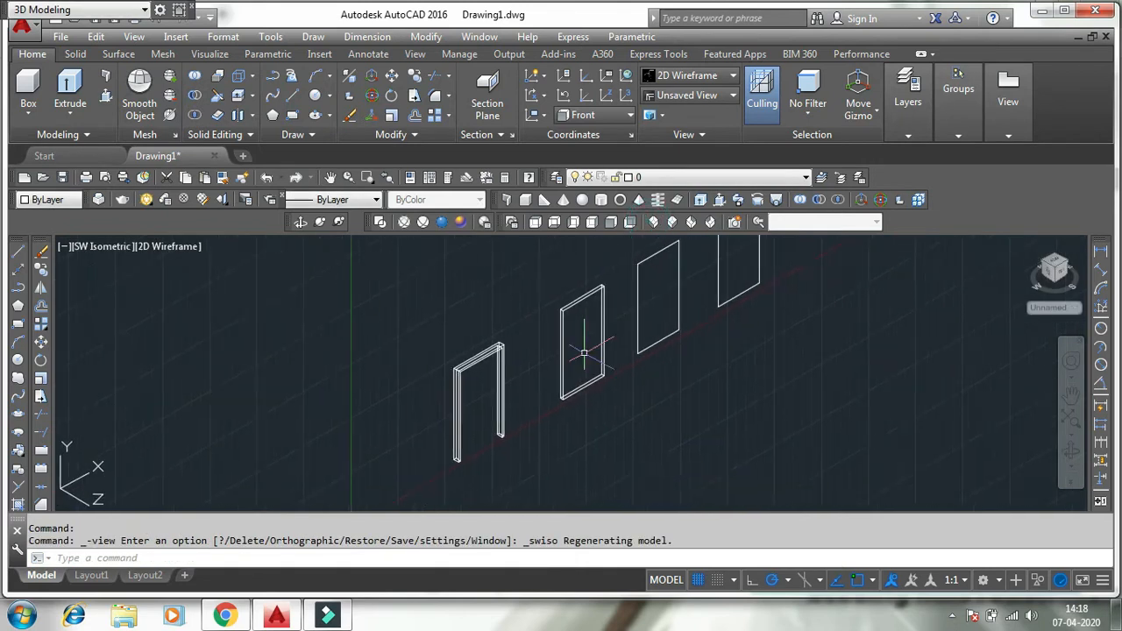
{"action": "type", "text": "m"}
{"action": "key", "text": "Return"}
{"action": "left_click", "coordinate": [591, 409]}
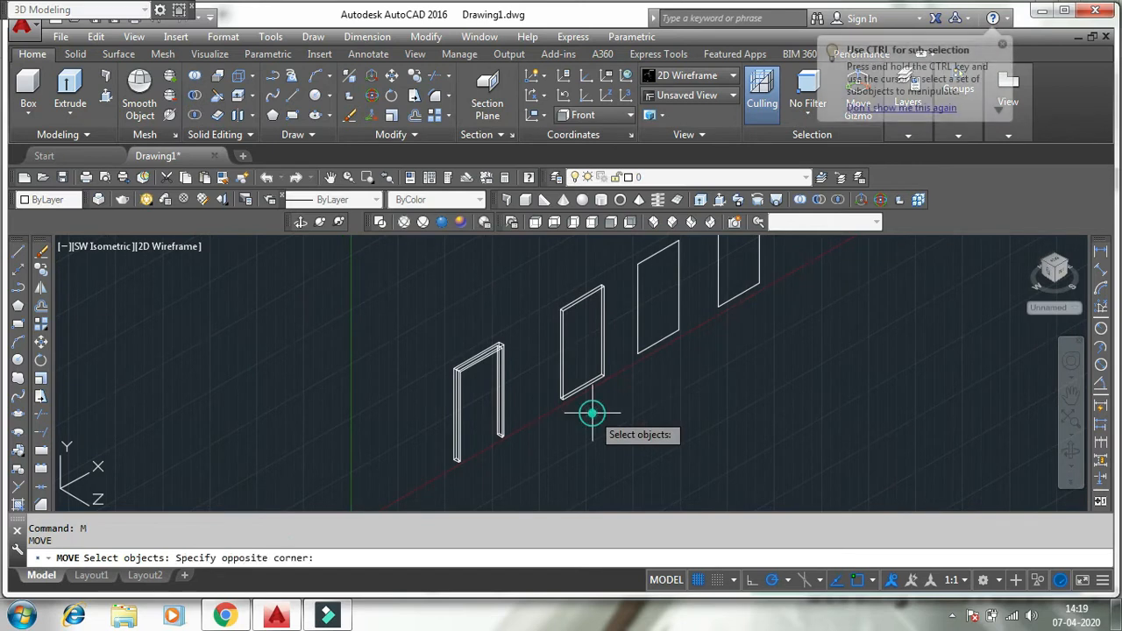
{"action": "left_click", "coordinate": [544, 360]}
{"action": "type", "text": "m"}
{"action": "key", "text": "Return"}
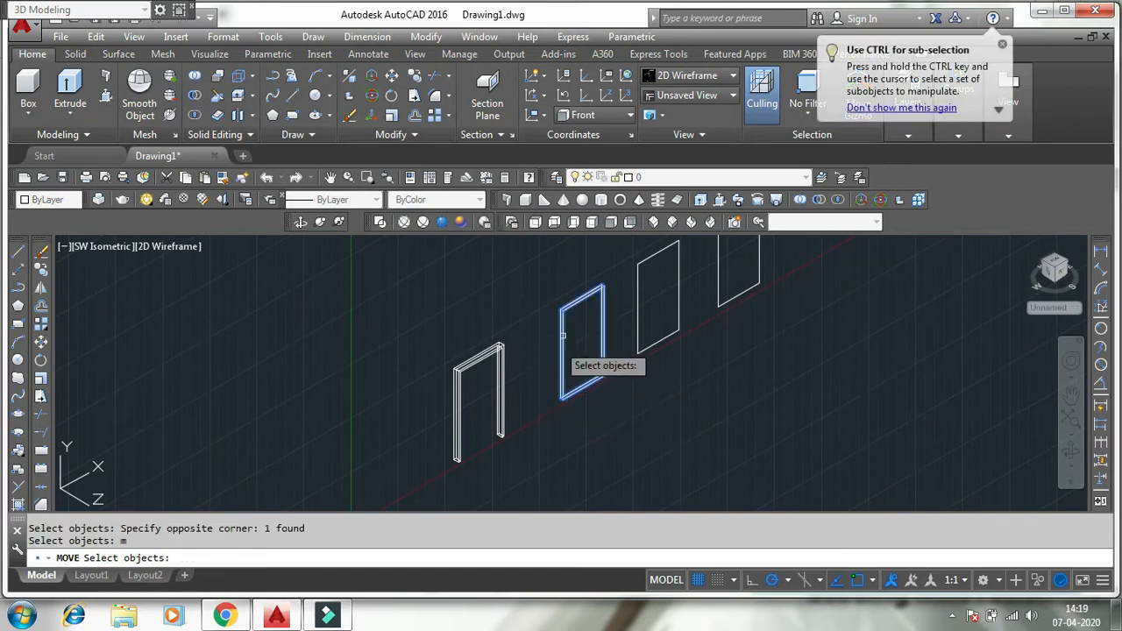
{"action": "scroll", "coordinate": [570, 351], "scroll_direction": "up", "scroll_amount": 2}
{"action": "key", "text": "Return"}
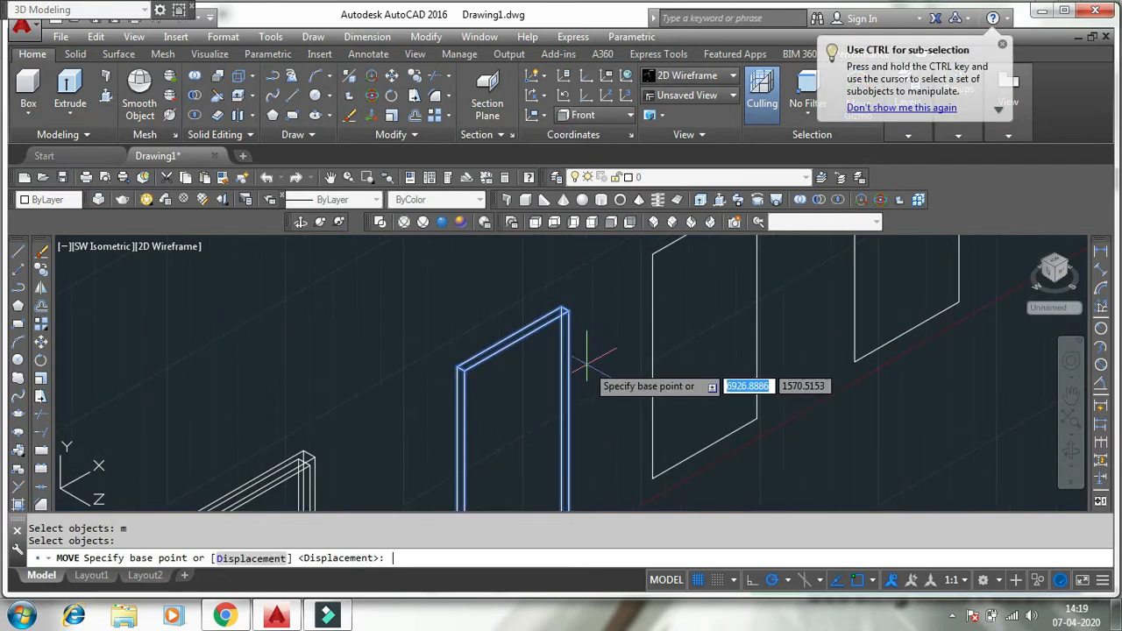
{"action": "scroll", "coordinate": [565, 298], "scroll_direction": "up", "scroll_amount": 5}
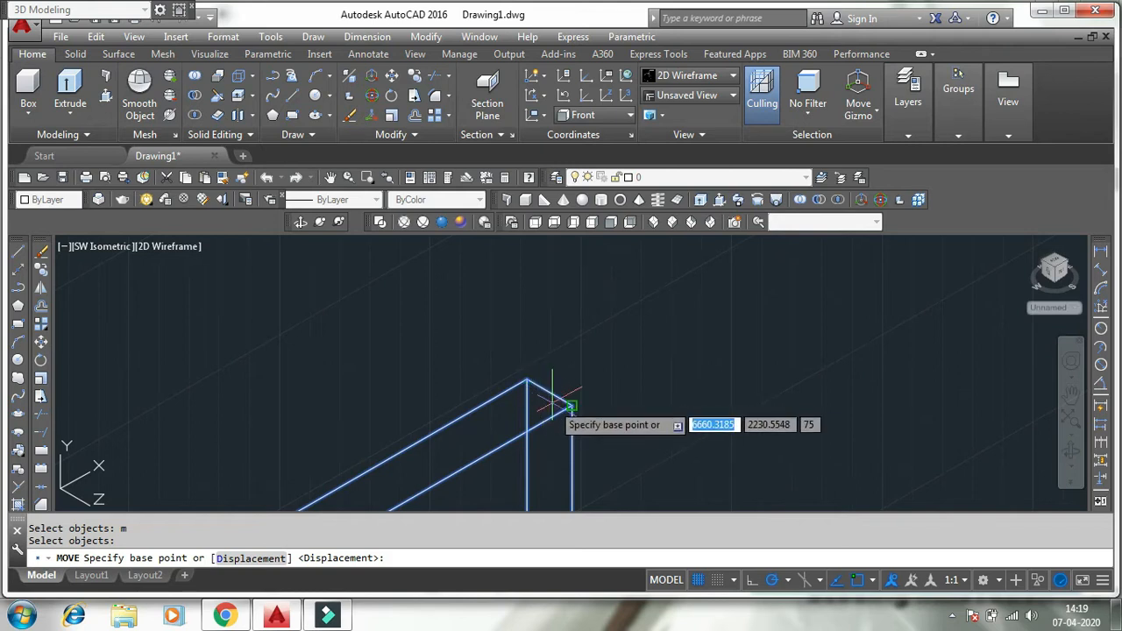
{"action": "key", "text": "Escape"}
Step: Enable all object snap modes in the drafting settings
{"action": "type", "text": "o"}
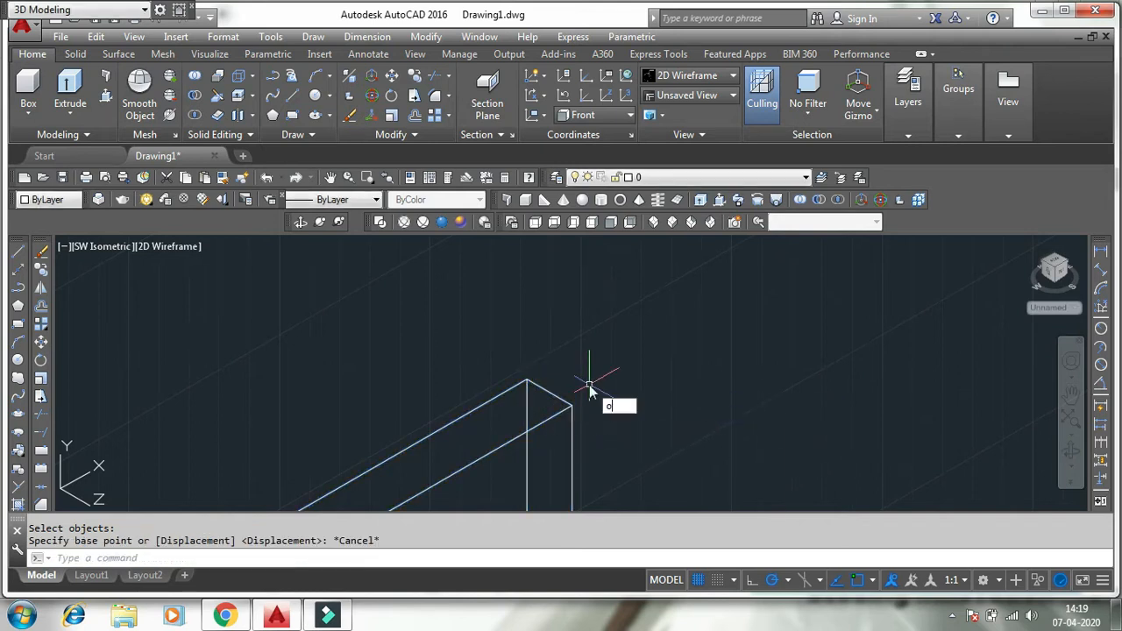
{"action": "type", "text": "s"}
{"action": "key", "text": "Return"}
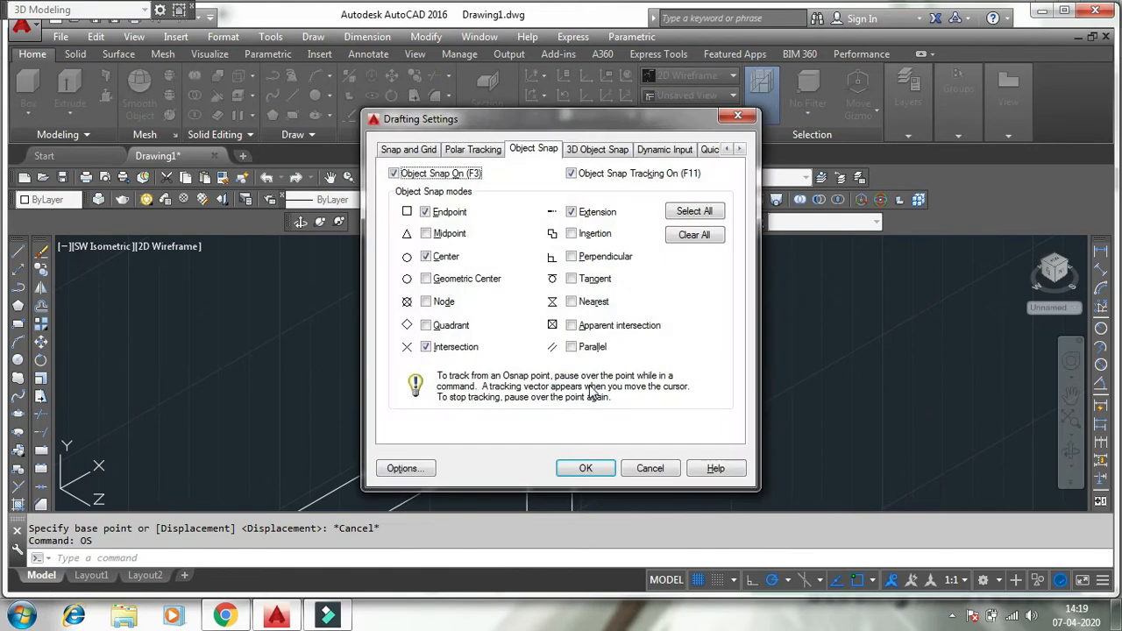
{"action": "left_click", "coordinate": [683, 213]}
{"action": "left_click", "coordinate": [580, 468]}
Step: Move the extruded panel into the door frame, matching the midpoints of their short upper edges across the thickness
{"action": "left_click", "coordinate": [640, 399]}
{"action": "left_click", "coordinate": [465, 349]}
{"action": "type", "text": "m"}
{"action": "key", "text": "Return"}
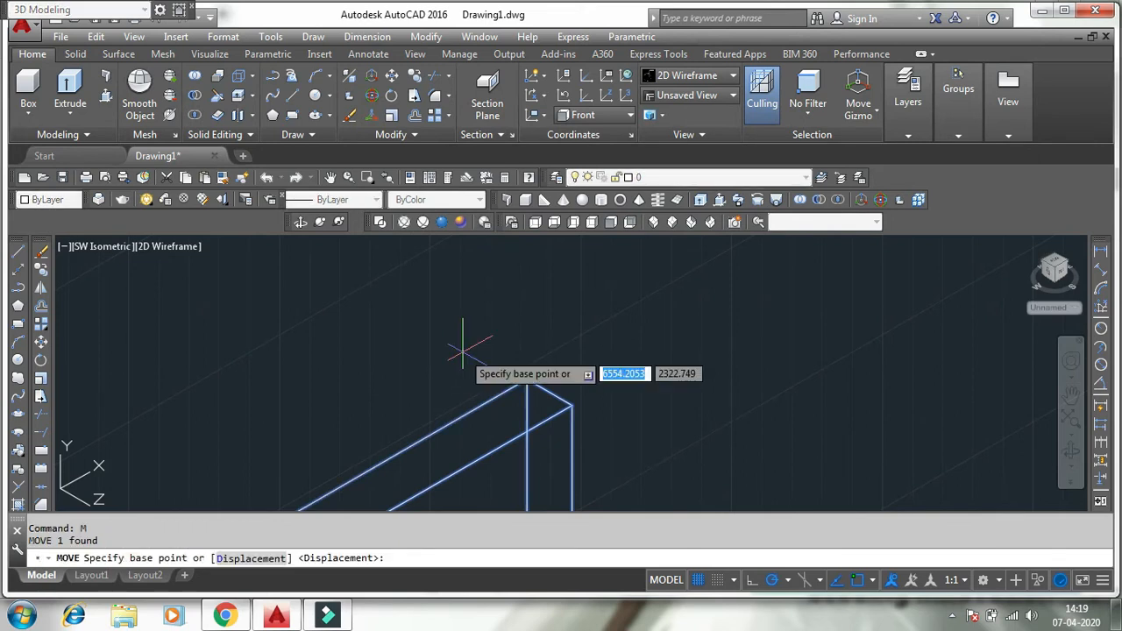
{"action": "left_click", "coordinate": [544, 391]}
{"action": "scroll", "coordinate": [510, 375], "scroll_direction": "down", "scroll_amount": 3}
{"action": "scroll", "coordinate": [516, 364], "scroll_direction": "up", "scroll_amount": 5}
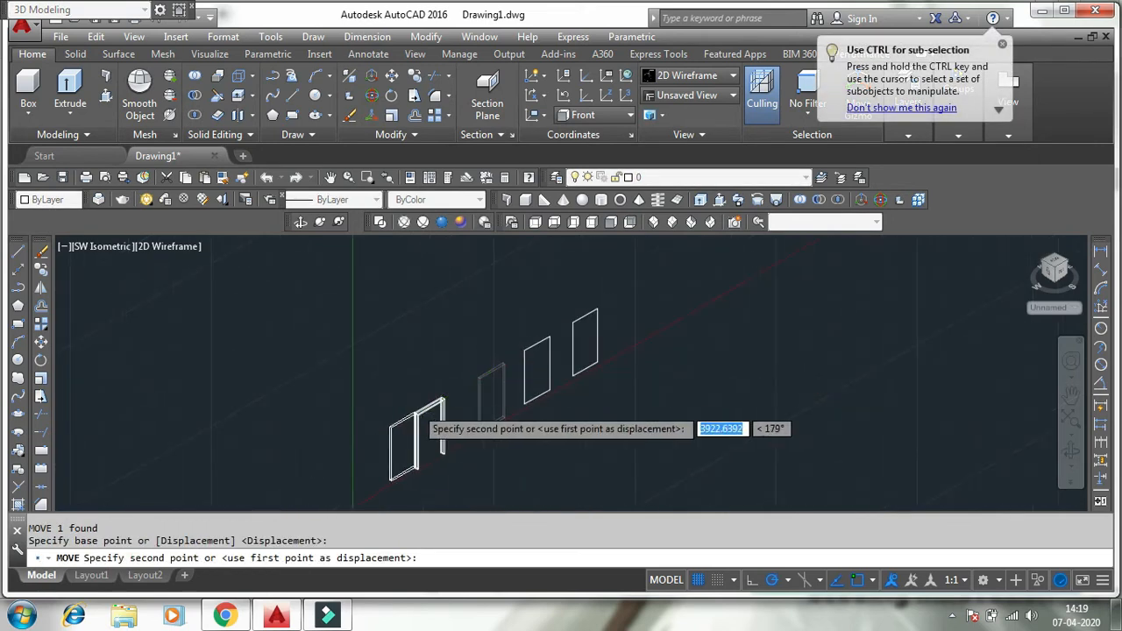
{"action": "scroll", "coordinate": [528, 344], "scroll_direction": "up", "scroll_amount": 5}
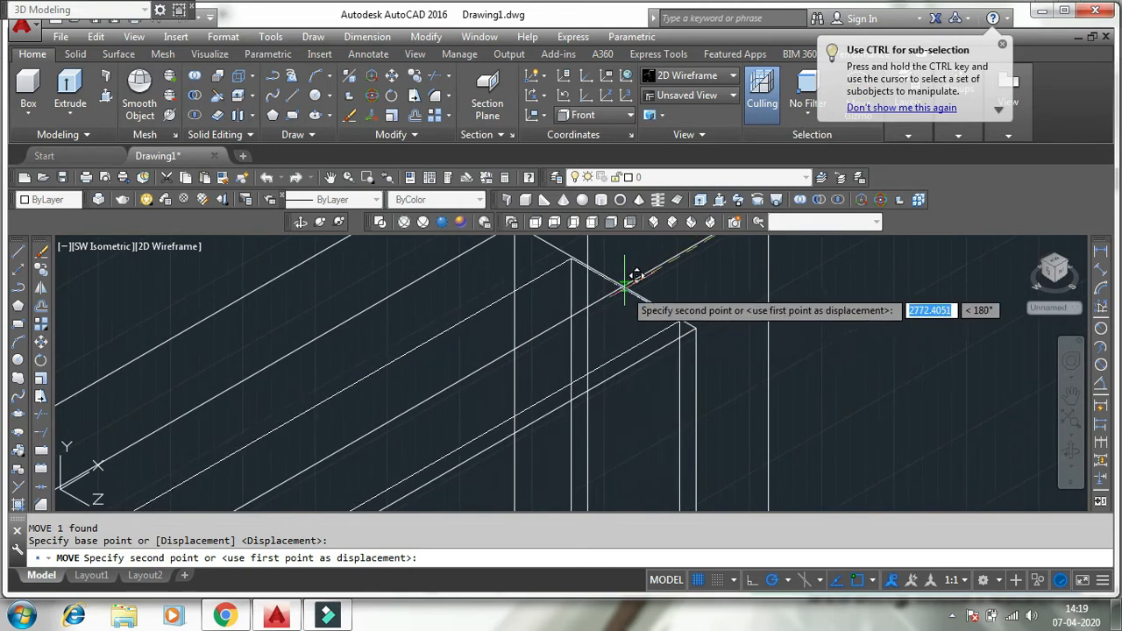
{"action": "left_click", "coordinate": [602, 281]}
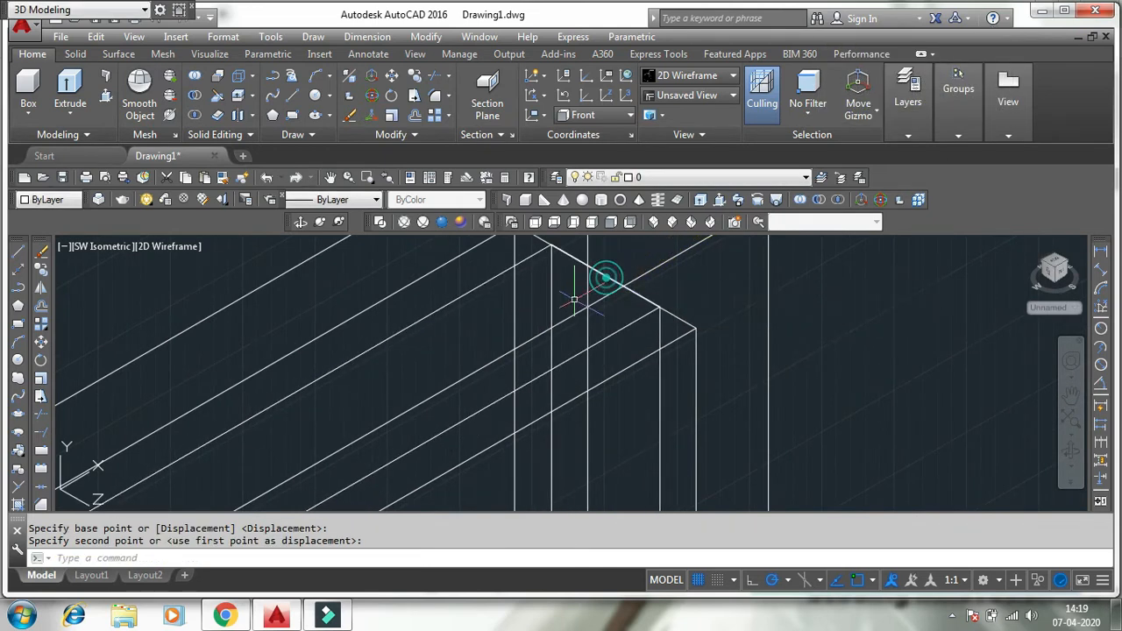
{"action": "scroll", "coordinate": [562, 320], "scroll_direction": "down", "scroll_amount": 5}
{"action": "middle_click_drag", "start_coordinate": [662, 391], "coordinate": [642, 343]}
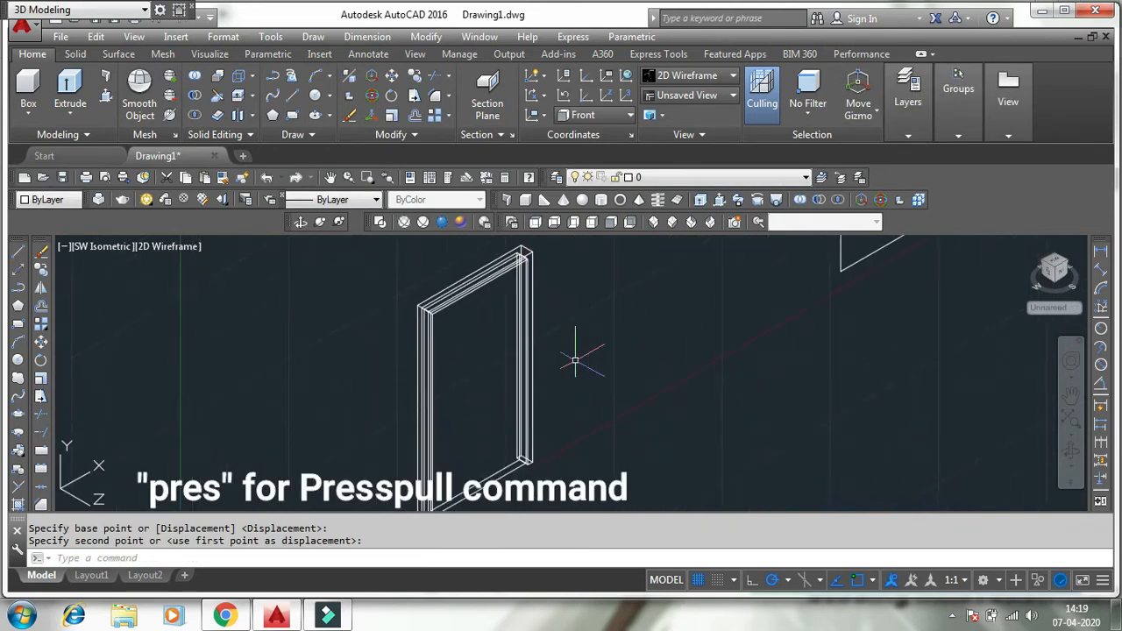
{"action": "left_click", "coordinate": [532, 387]}
{"action": "type", "text": "M"}
{"action": "key", "text": "Return"}
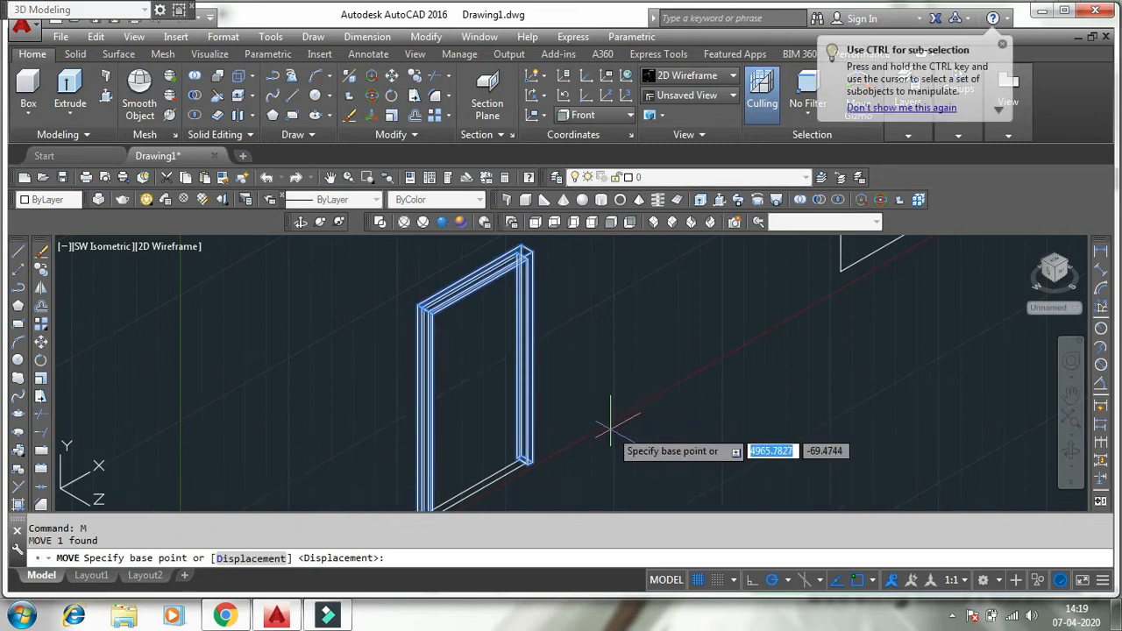
{"action": "key", "text": "Escape"}
Step: Copy the door frame twice along the row with Ortho on, placing one copy on each side of the original
{"action": "left_click", "coordinate": [531, 457]}
{"action": "type", "text": "co"}
{"action": "key", "text": "Return"}
{"action": "left_click", "coordinate": [561, 478]}
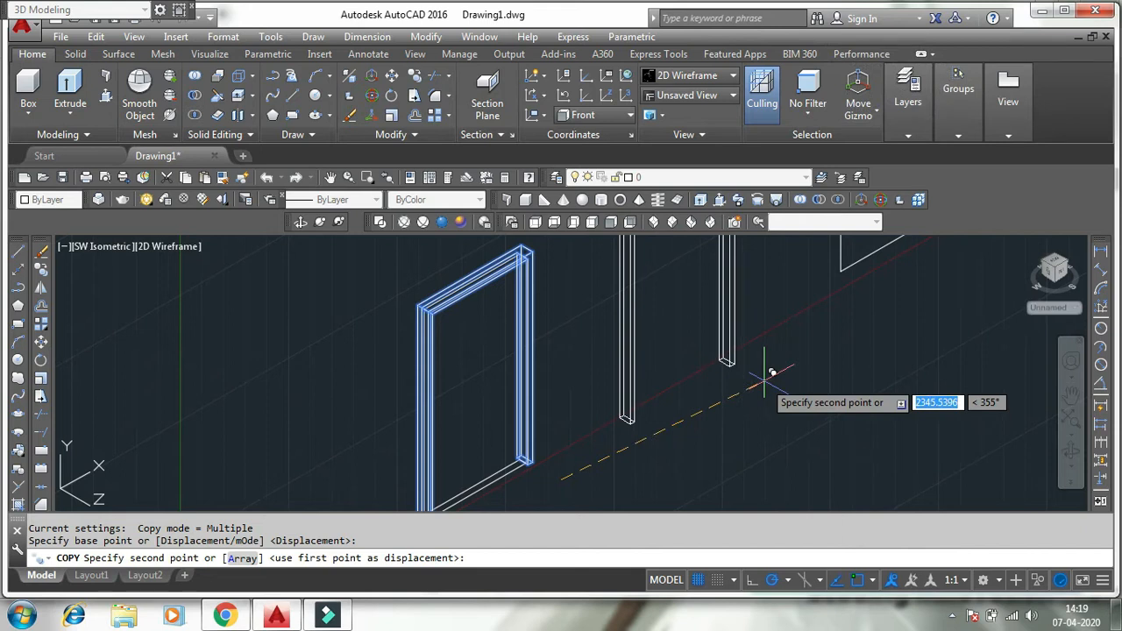
{"action": "key", "text": "F8"}
{"action": "left_click", "coordinate": [770, 375]}
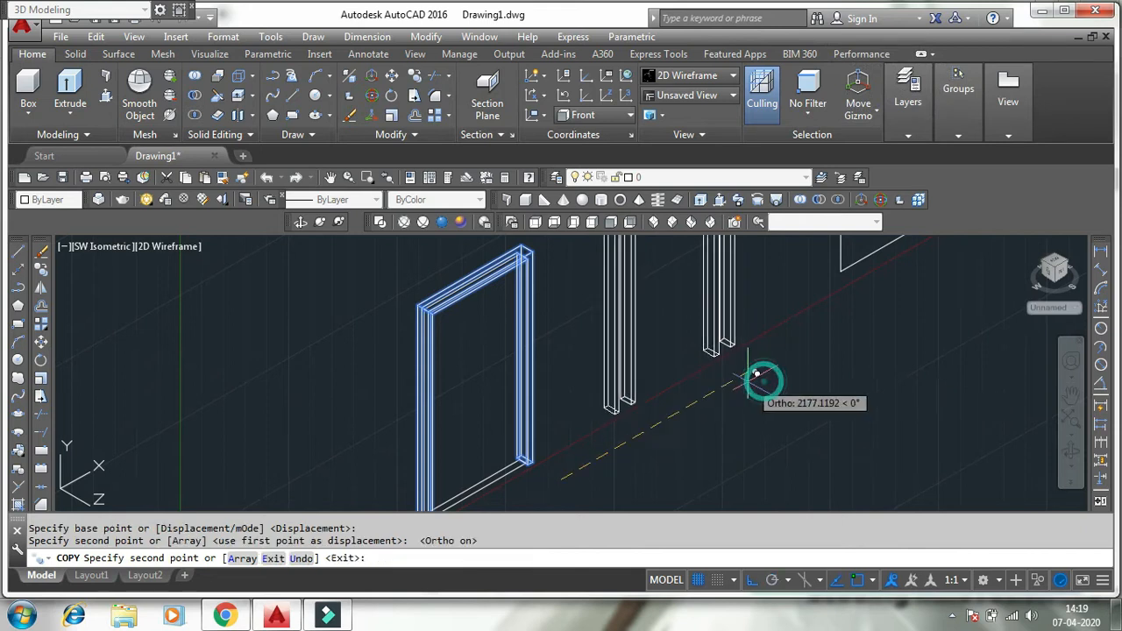
{"action": "scroll", "coordinate": [763, 376], "scroll_direction": "down", "scroll_amount": 8}
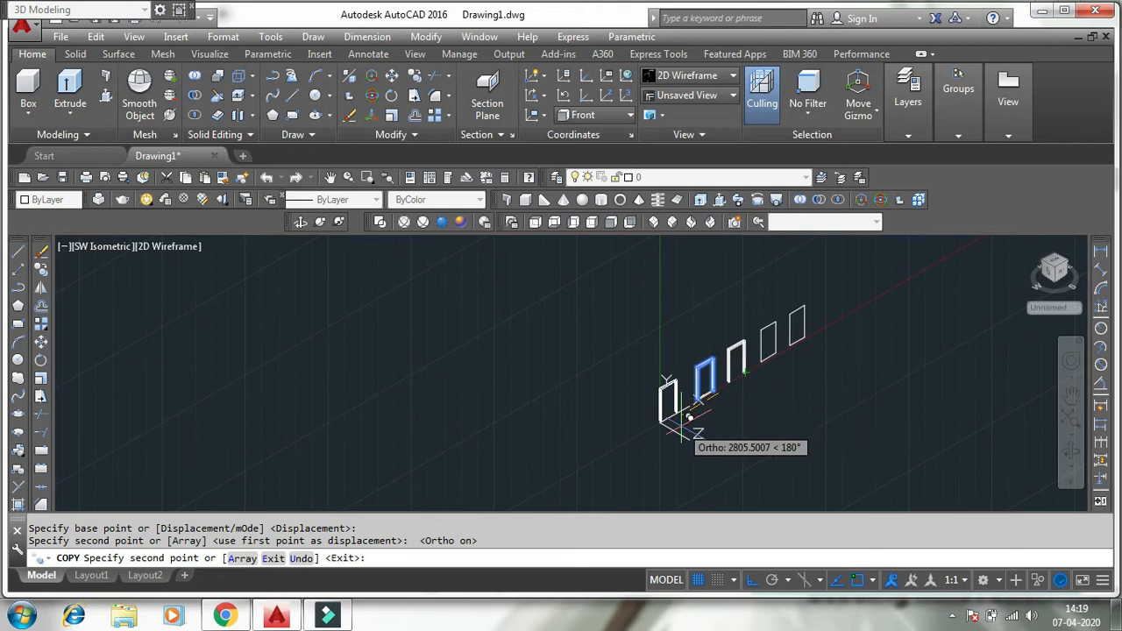
{"action": "left_click", "coordinate": [693, 410]}
{"action": "key", "text": "Escape"}
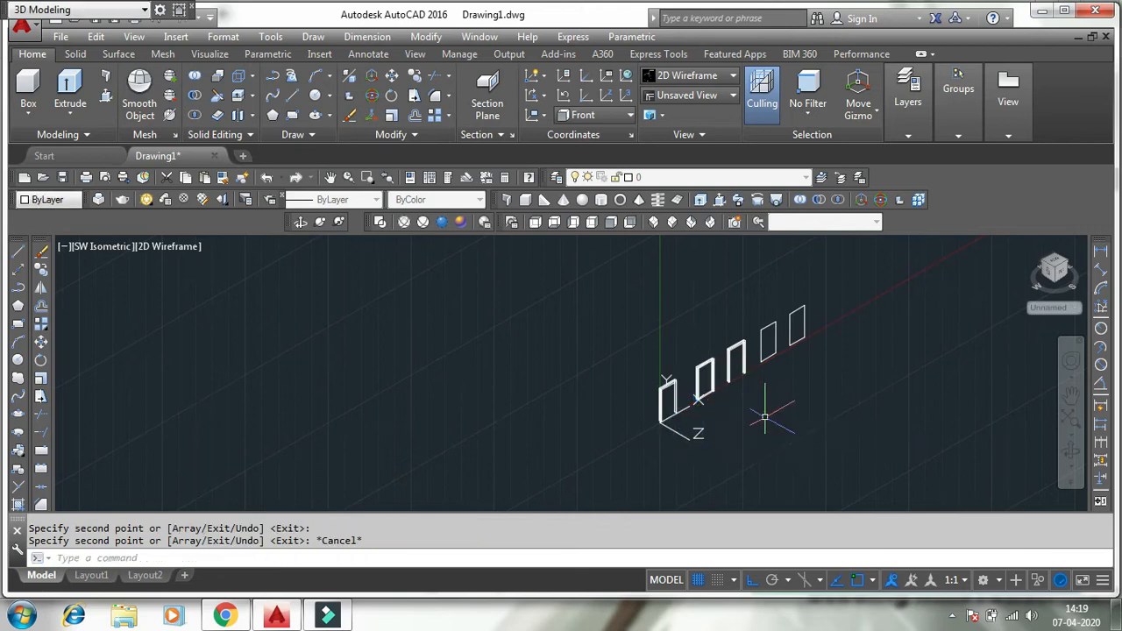
Step: Apply the Realistic visual style to check the doors, and return to the Front view
{"action": "left_click", "coordinate": [443, 222]}
{"action": "scroll", "coordinate": [722, 350], "scroll_direction": "up", "scroll_amount": 6}
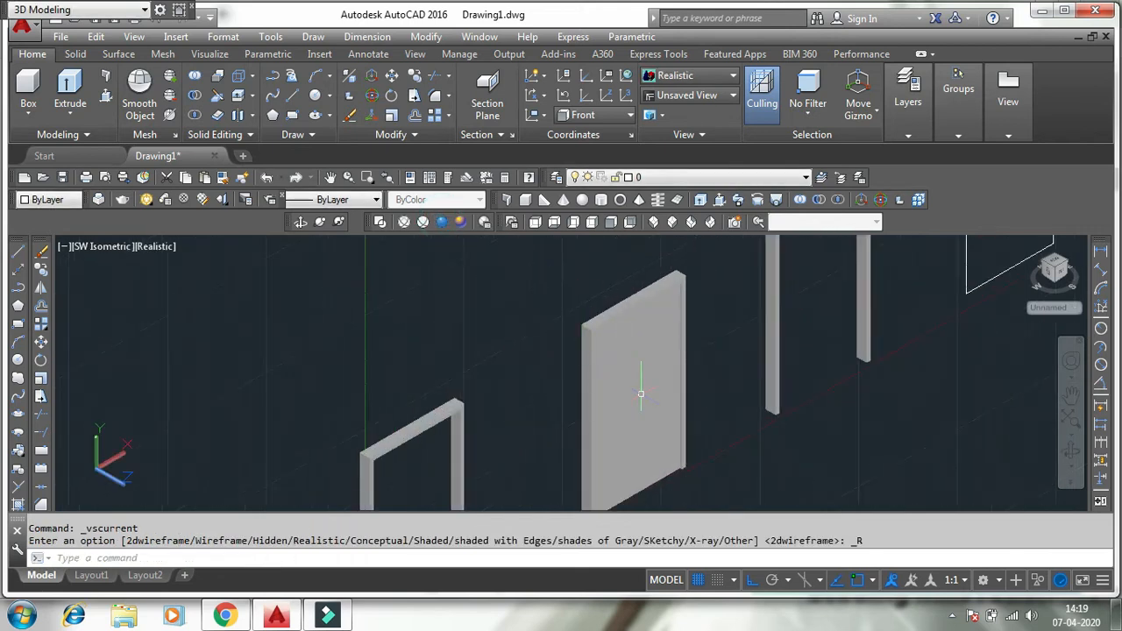
{"action": "middle_click_drag", "start_coordinate": [734, 430], "coordinate": [628, 429]}
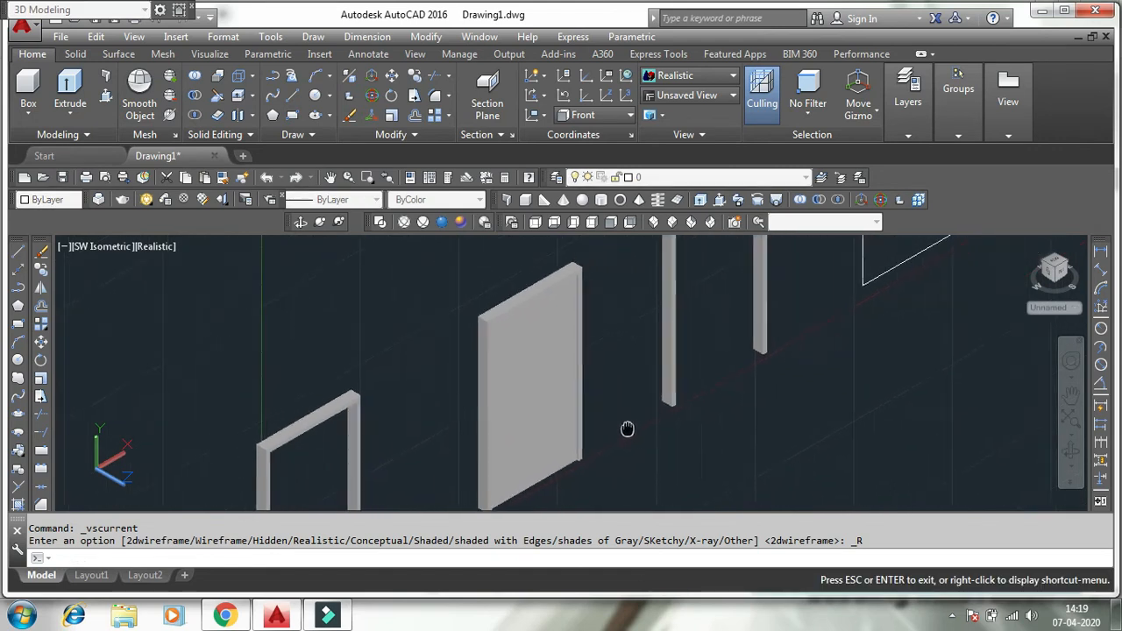
{"action": "scroll", "coordinate": [614, 407], "scroll_direction": "down", "scroll_amount": 5}
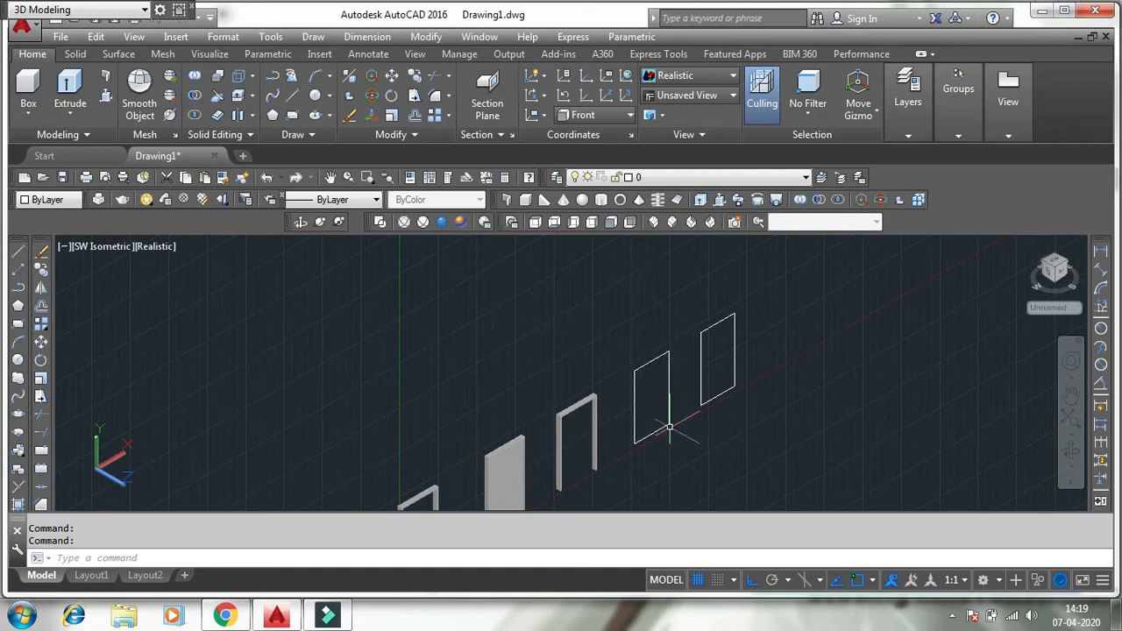
{"action": "scroll", "coordinate": [671, 443], "scroll_direction": "up", "scroll_amount": 5}
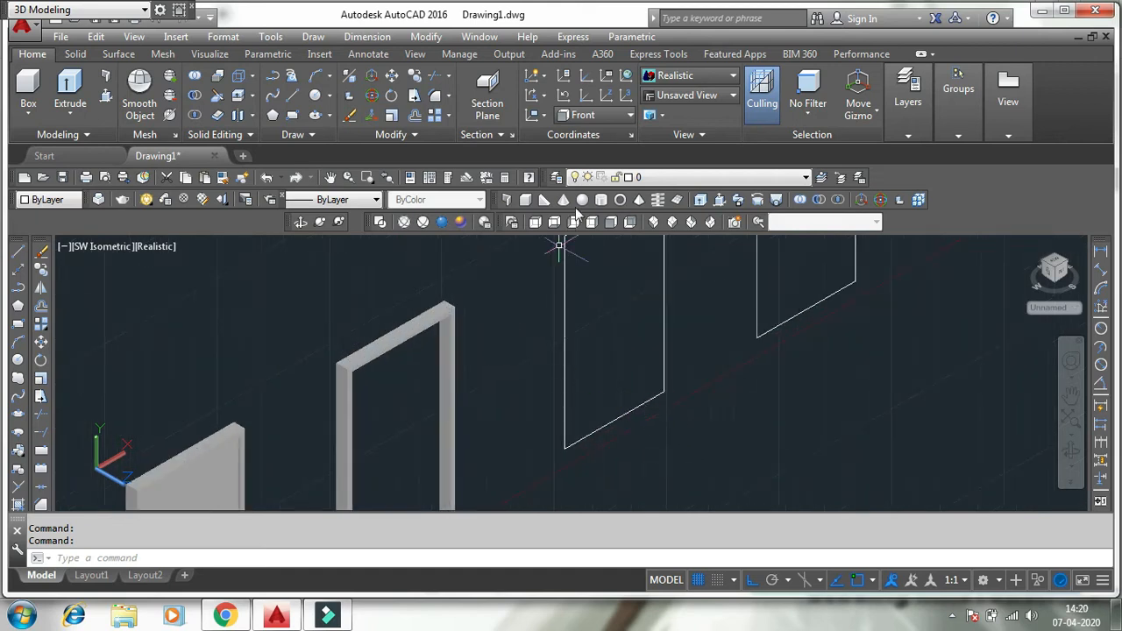
{"action": "left_click", "coordinate": [611, 222]}
{"action": "middle_click_drag", "start_coordinate": [738, 410], "coordinate": [627, 411]}
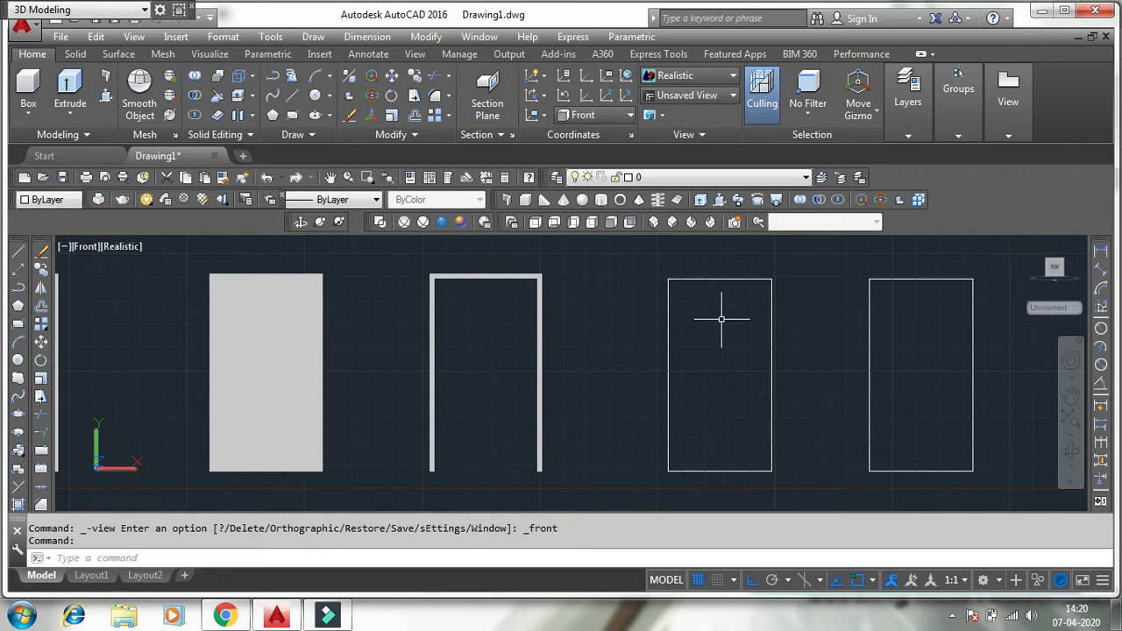
Step: Try offsetting the rectangle beside the copied frame inward by 200, and delete the resulting inner rectangle
{"action": "type", "text": "o"}
{"action": "key", "text": "Return"}
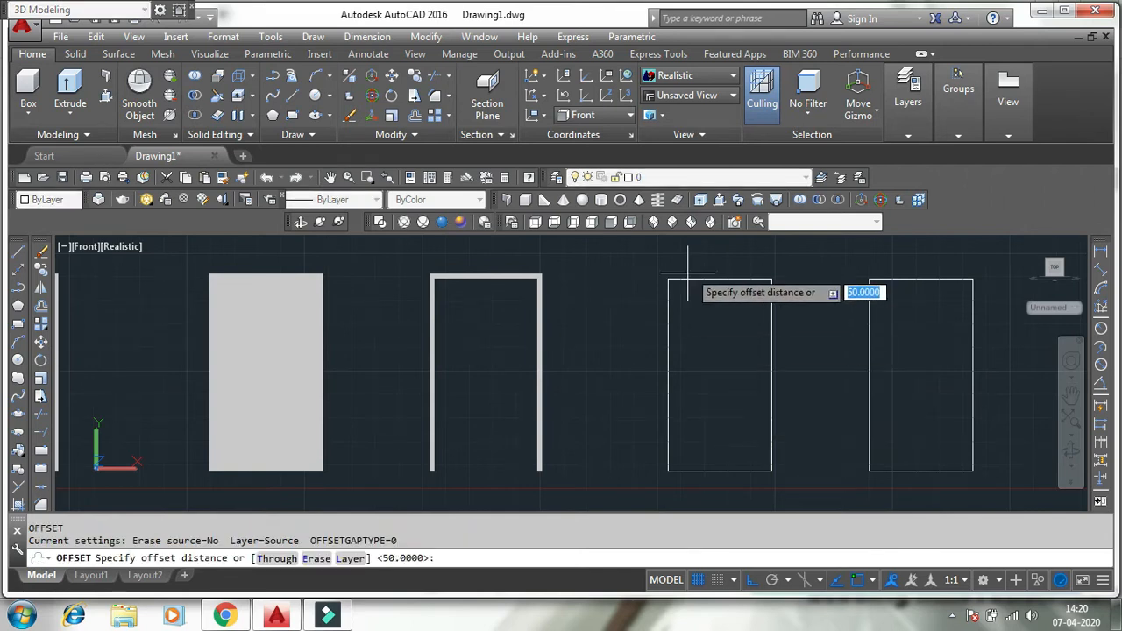
{"action": "type", "text": "200"}
{"action": "key", "text": "Return"}
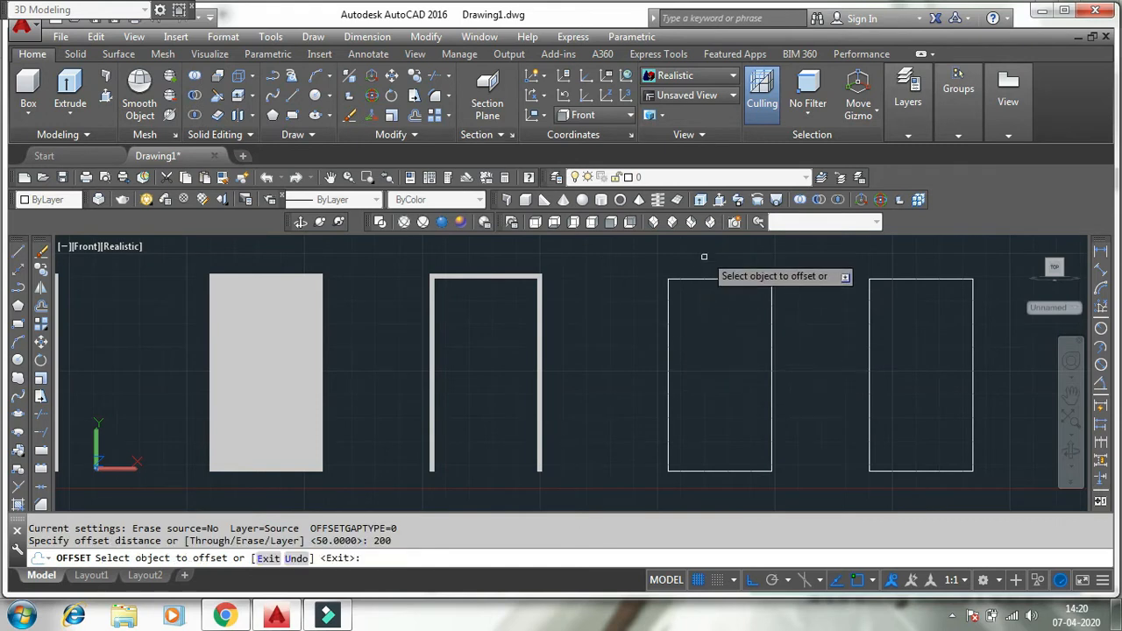
{"action": "left_click", "coordinate": [717, 363]}
{"action": "left_click", "coordinate": [711, 326]}
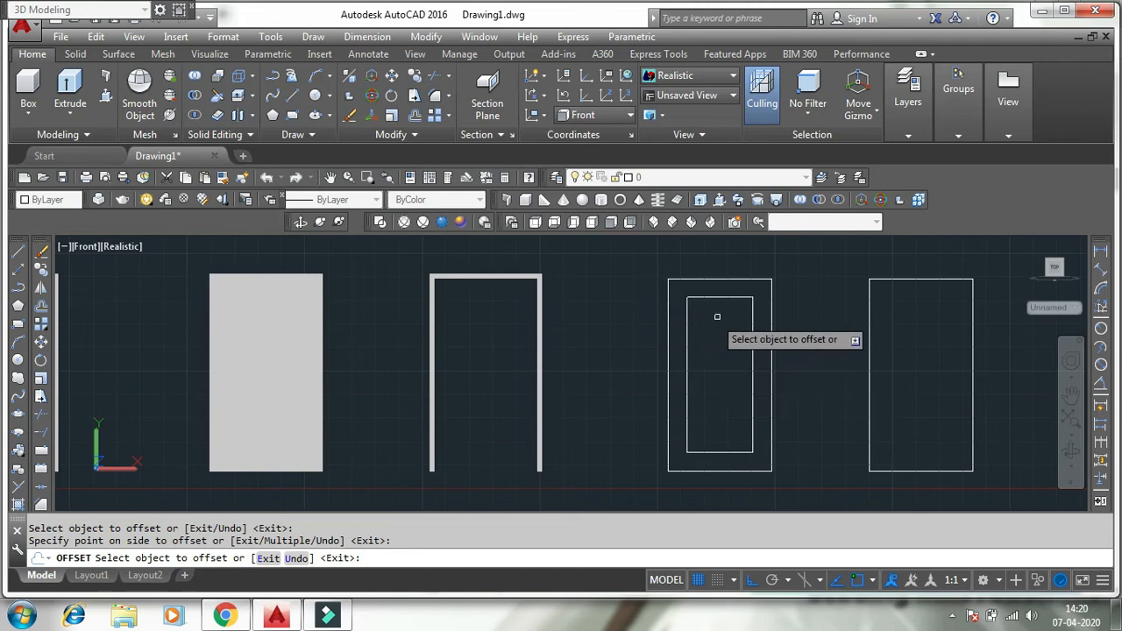
{"action": "key", "text": "Escape"}
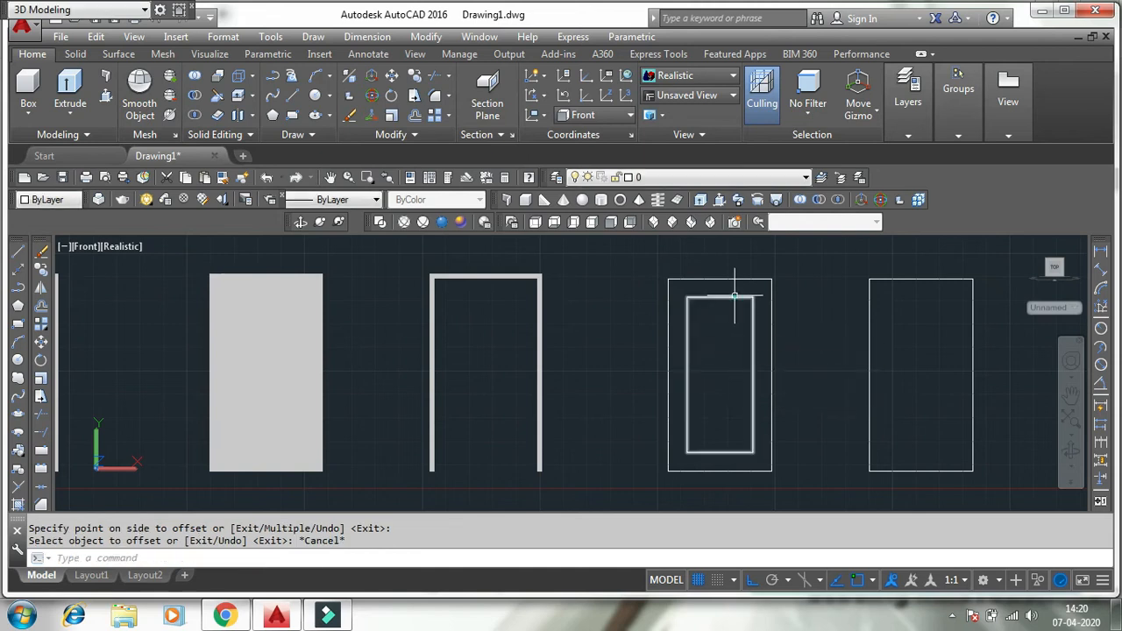
{"action": "left_click", "coordinate": [734, 296]}
{"action": "key", "text": "Delete"}
Step: Offset the rectangle beside the copied frame inward by 400
{"action": "type", "text": "o"}
{"action": "key", "text": "Return"}
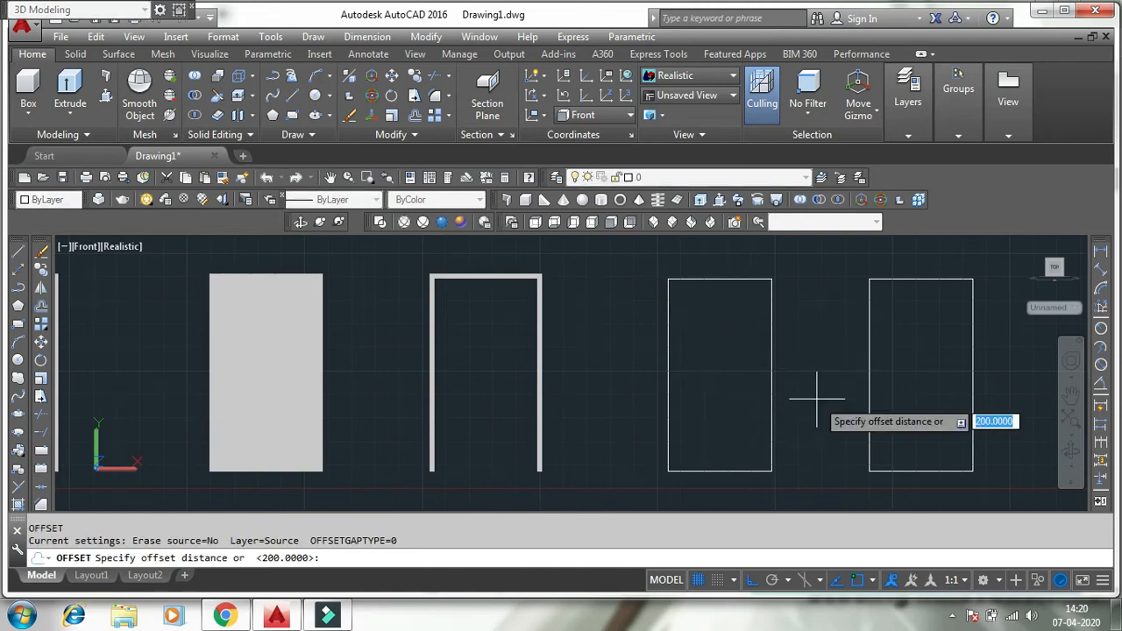
{"action": "type", "text": "400"}
{"action": "key", "text": "Return"}
{"action": "left_click", "coordinate": [741, 279]}
{"action": "left_click", "coordinate": [738, 308]}
{"action": "key", "text": "Return"}
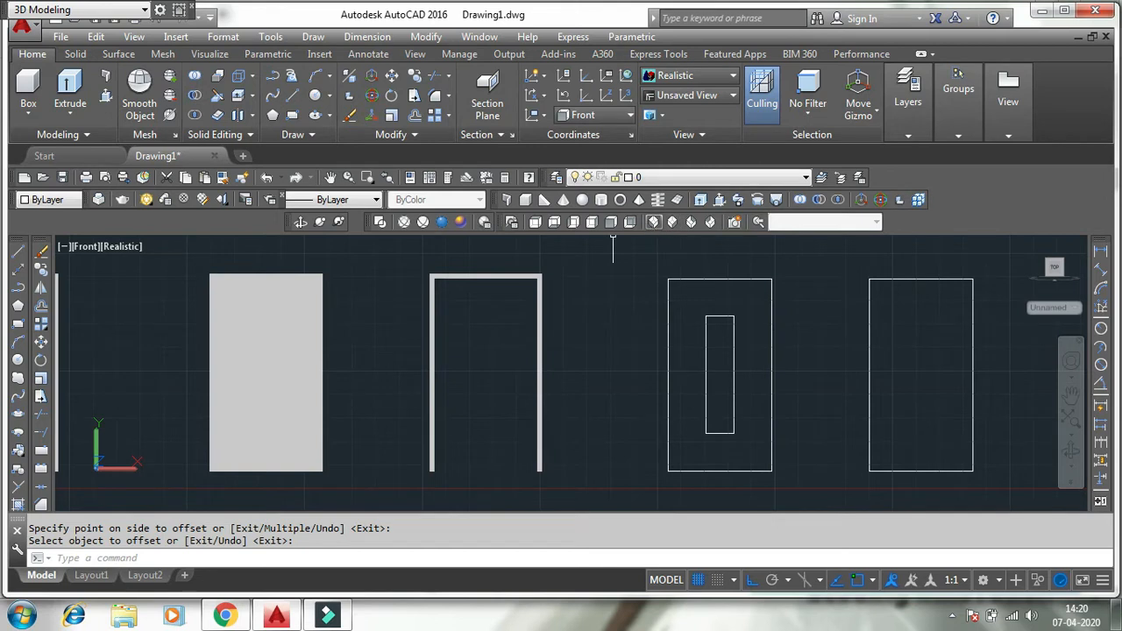
Step: Copy the narrow inner rectangle horizontally into the gap between the door frame and the outer rectangle
{"action": "left_click", "coordinate": [716, 338]}
{"action": "left_click", "coordinate": [690, 308]}
{"action": "type", "text": "co"}
{"action": "key", "text": "Return"}
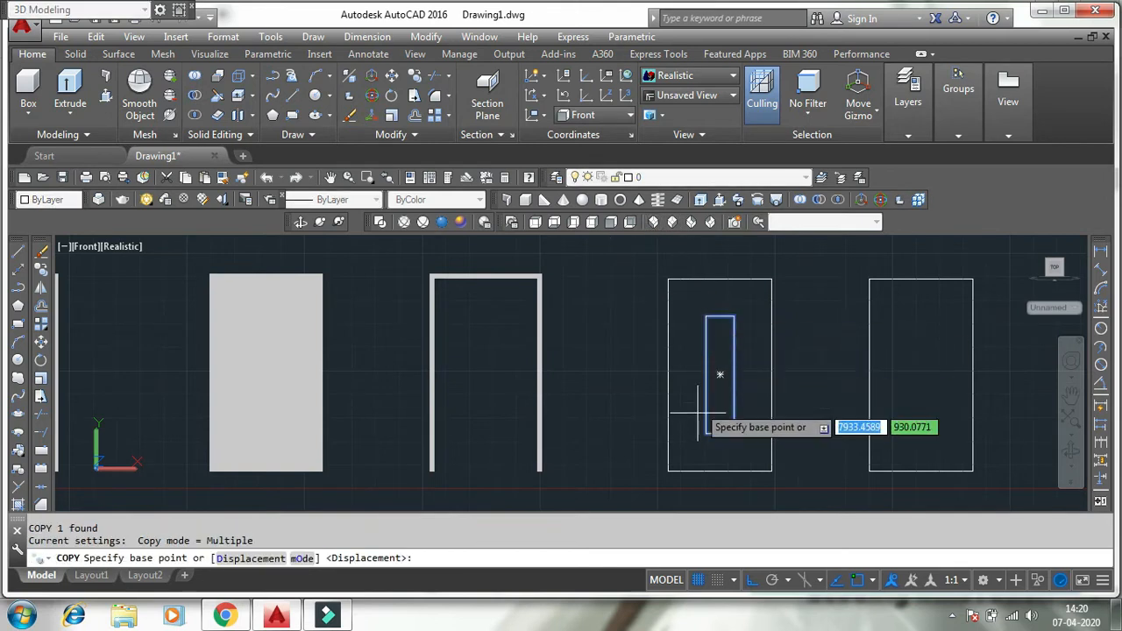
{"action": "left_click", "coordinate": [706, 480]}
{"action": "left_click", "coordinate": [578, 485]}
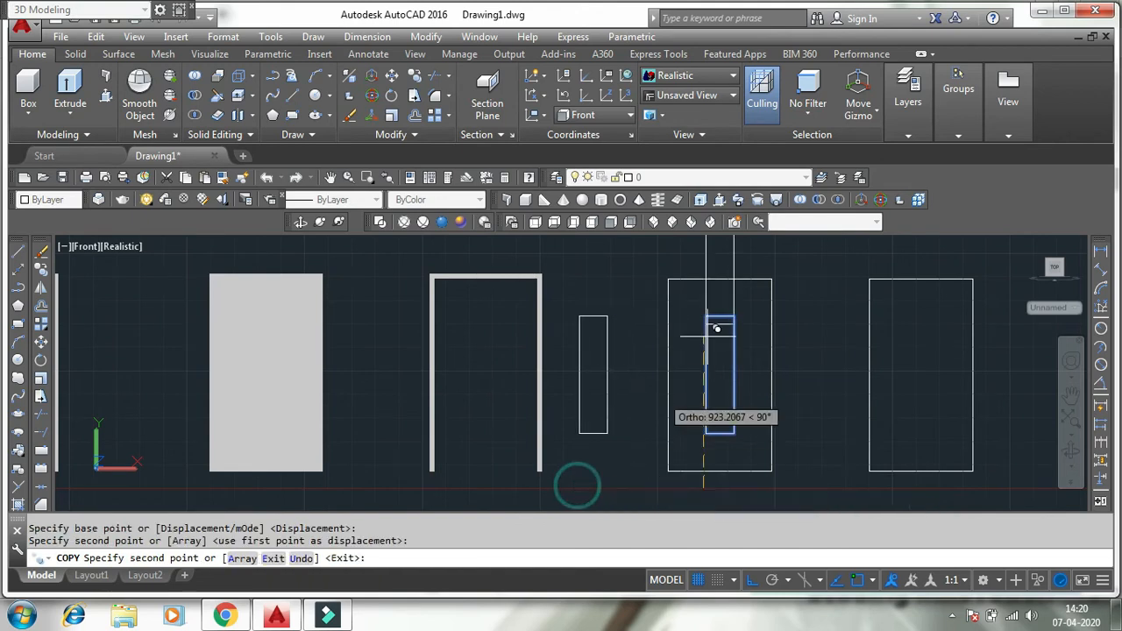
Step: In the SW Isometric view, Presspull the area between the outer and inner rectangles by 75, and turn off the grid
{"action": "left_click", "coordinate": [654, 222]}
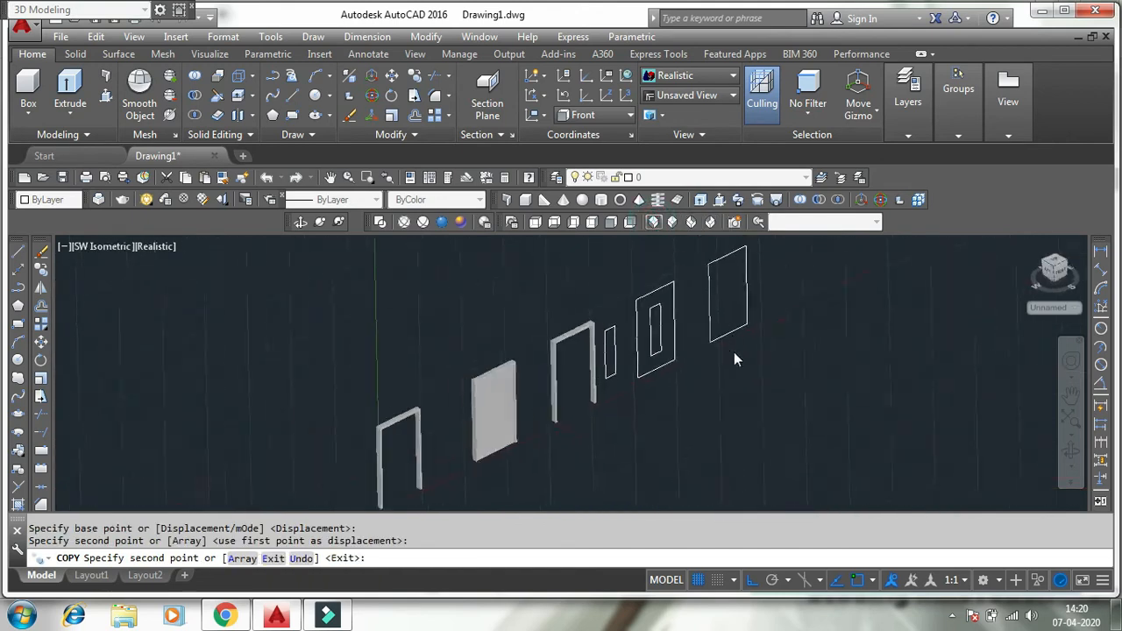
{"action": "type", "text": "P"}
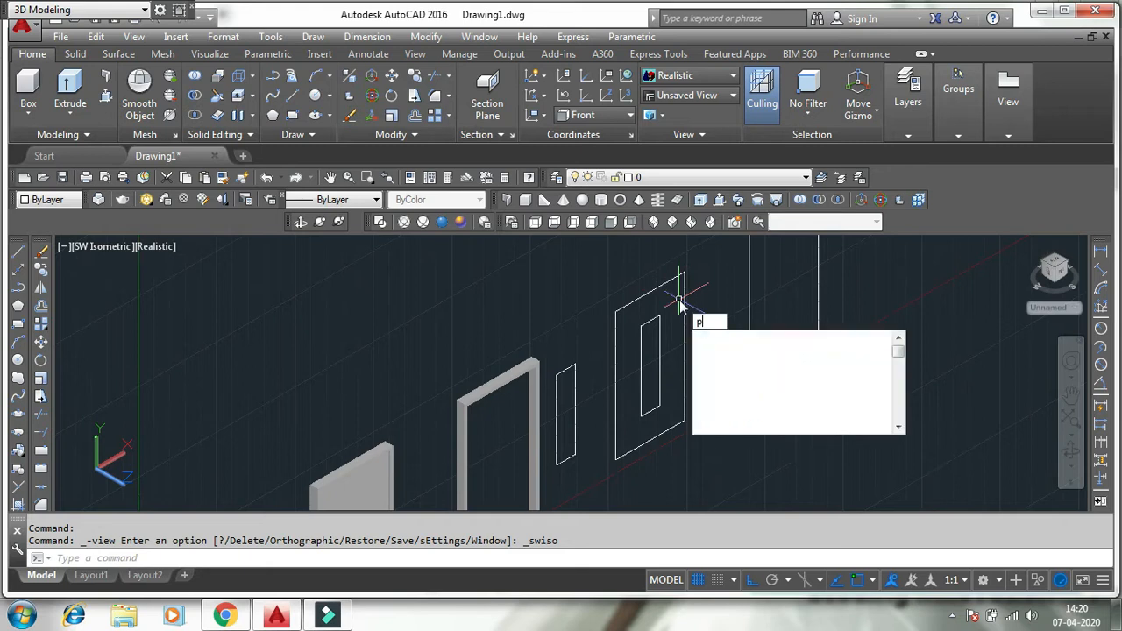
{"action": "type", "text": "RESS"}
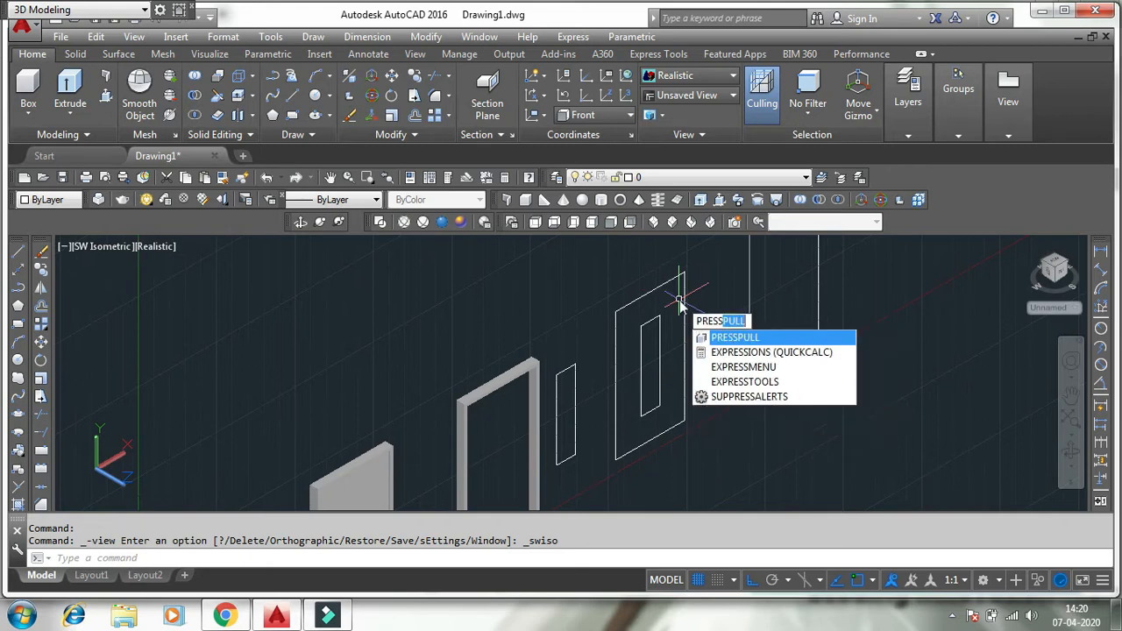
{"action": "key", "text": "Return"}
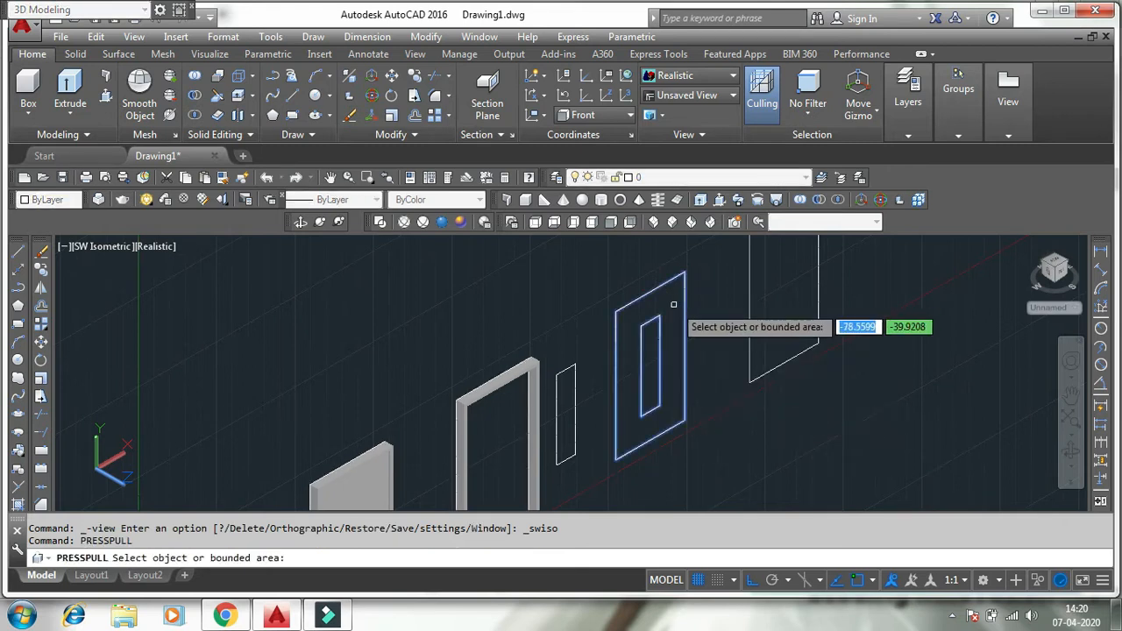
{"action": "left_click", "coordinate": [673, 304]}
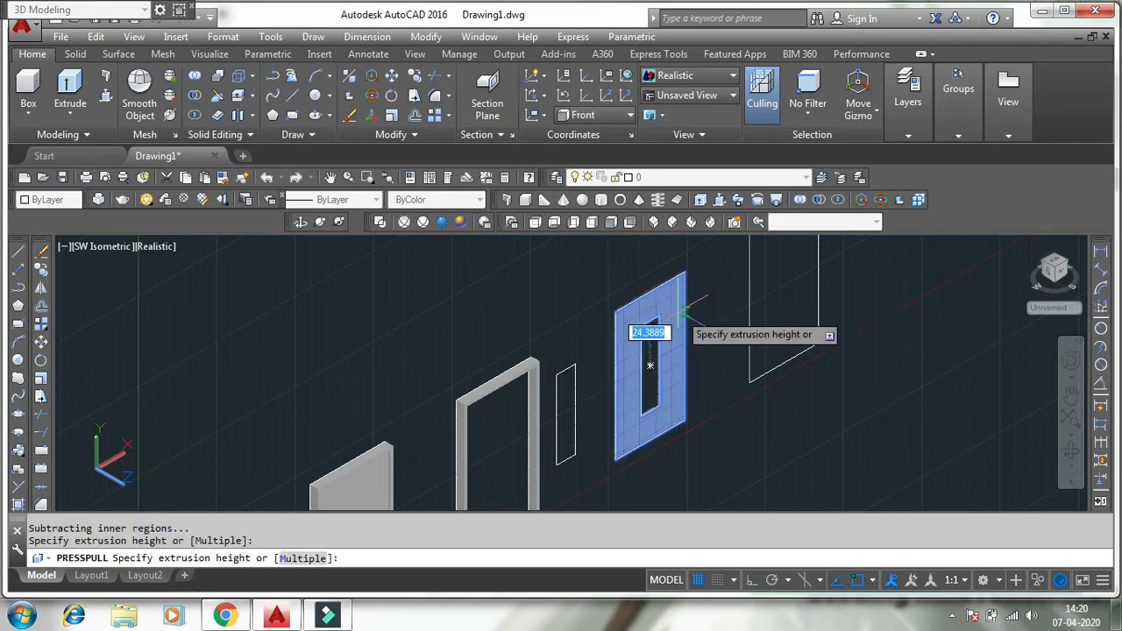
{"action": "type", "text": "75"}
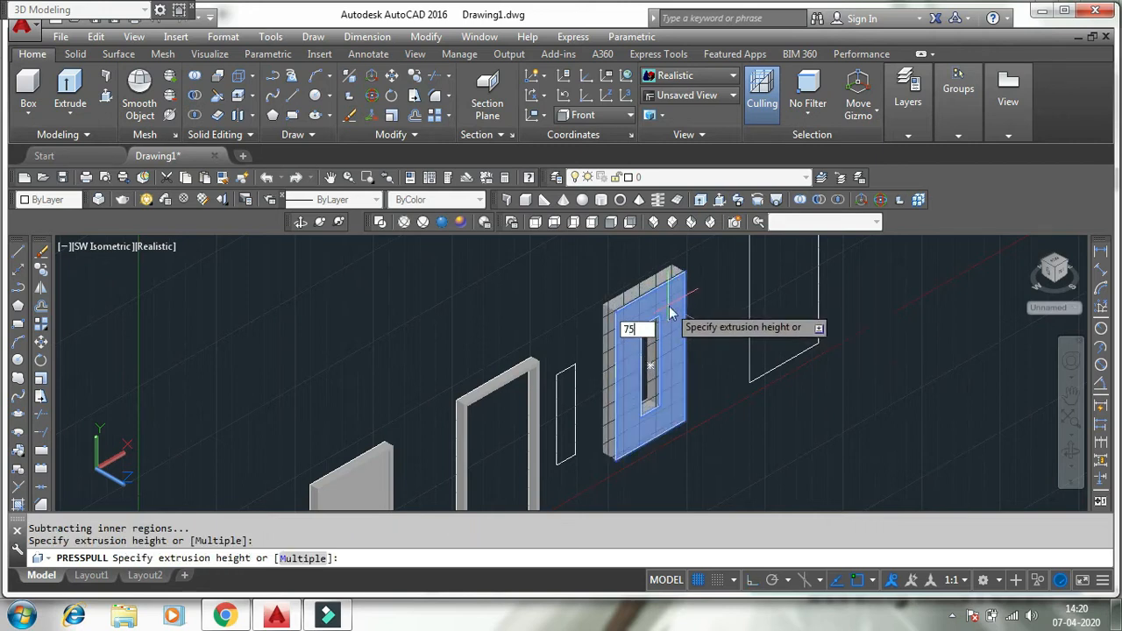
{"action": "key", "text": "Return"}
{"action": "key", "text": "Return"}
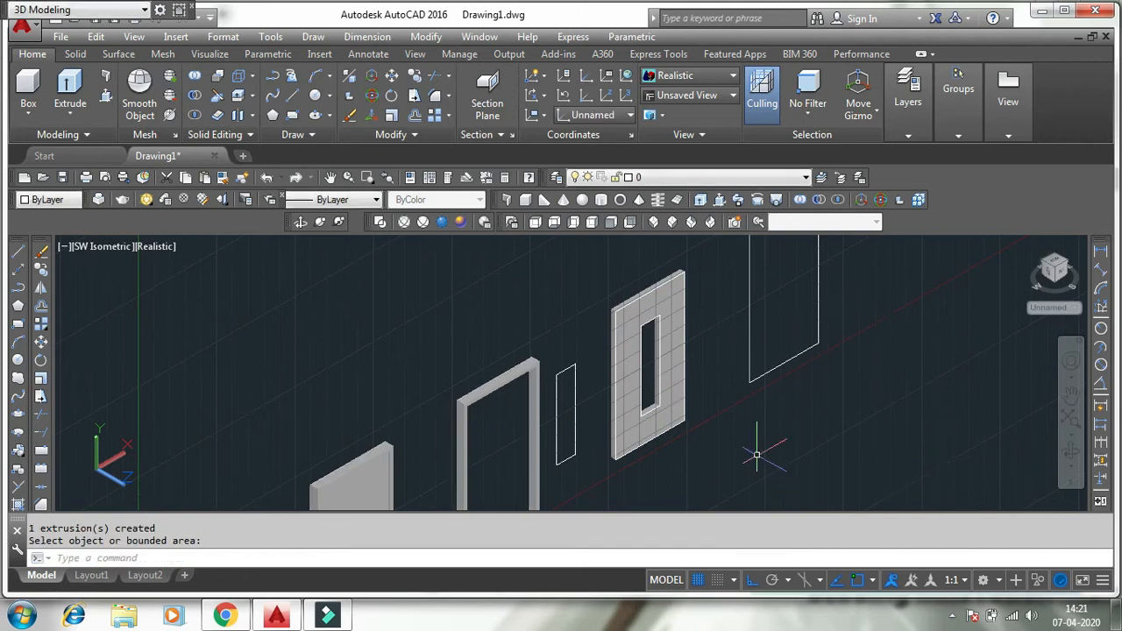
{"action": "key", "text": "F7"}
{"action": "middle_click_drag", "start_coordinate": [757, 455], "coordinate": [713, 394]}
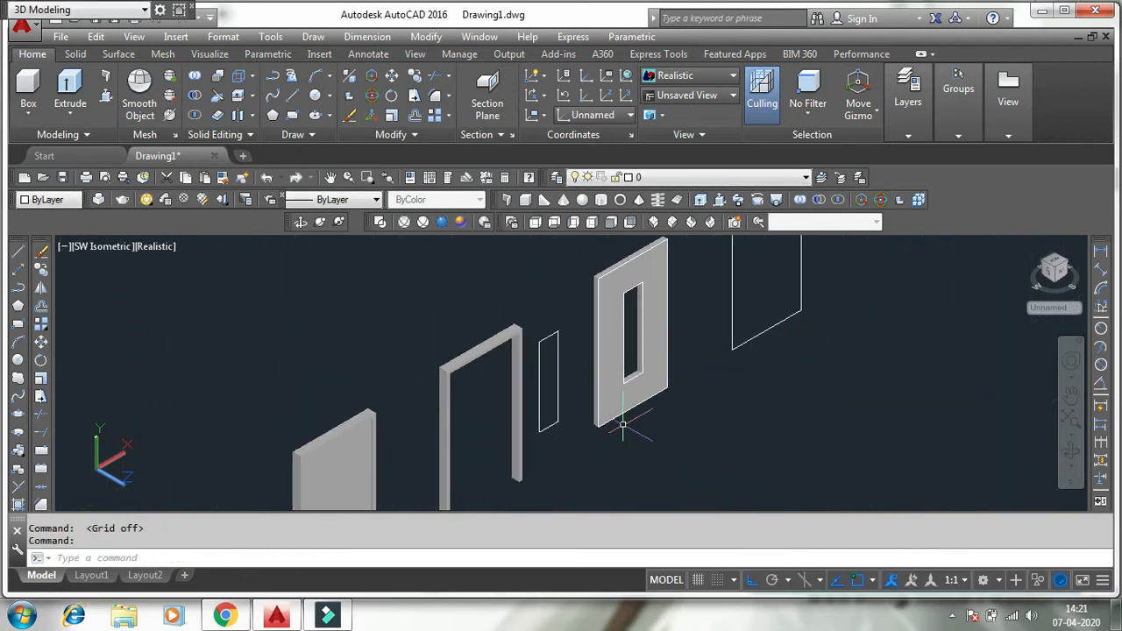
{"action": "left_click", "coordinate": [540, 403]}
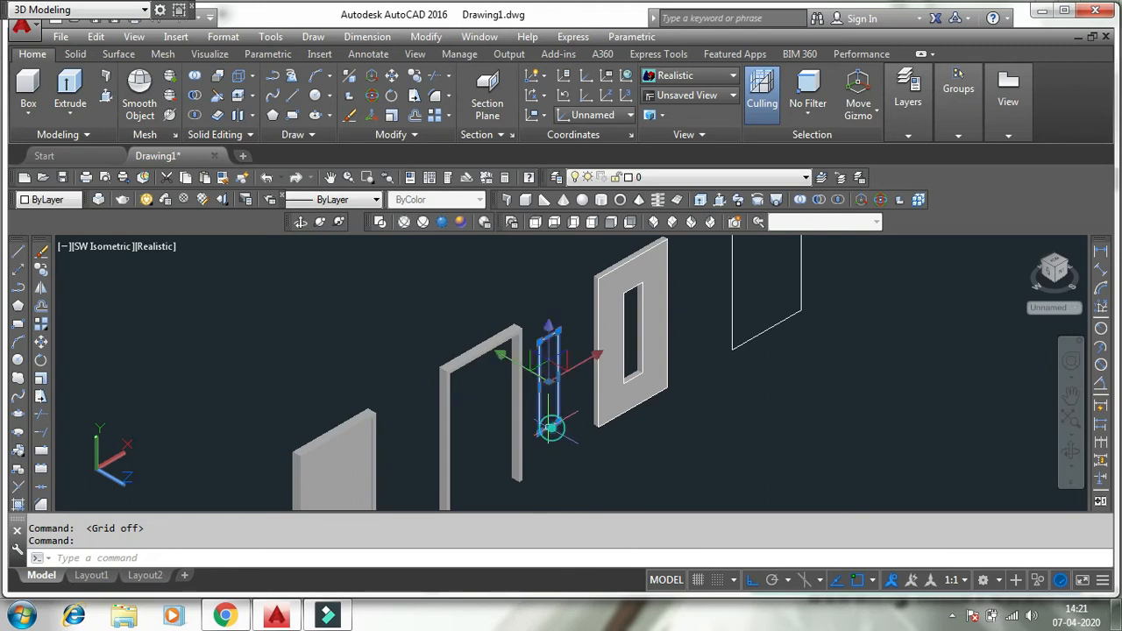
{"action": "mouse_move", "coordinate": [548, 428]}
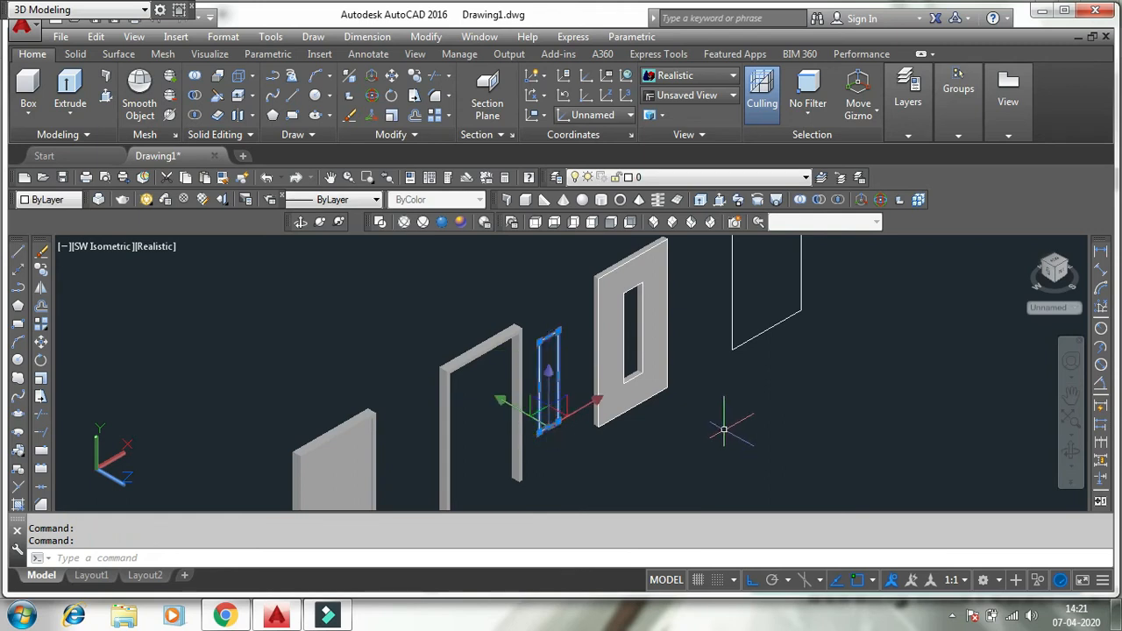
{"action": "key", "text": "Escape"}
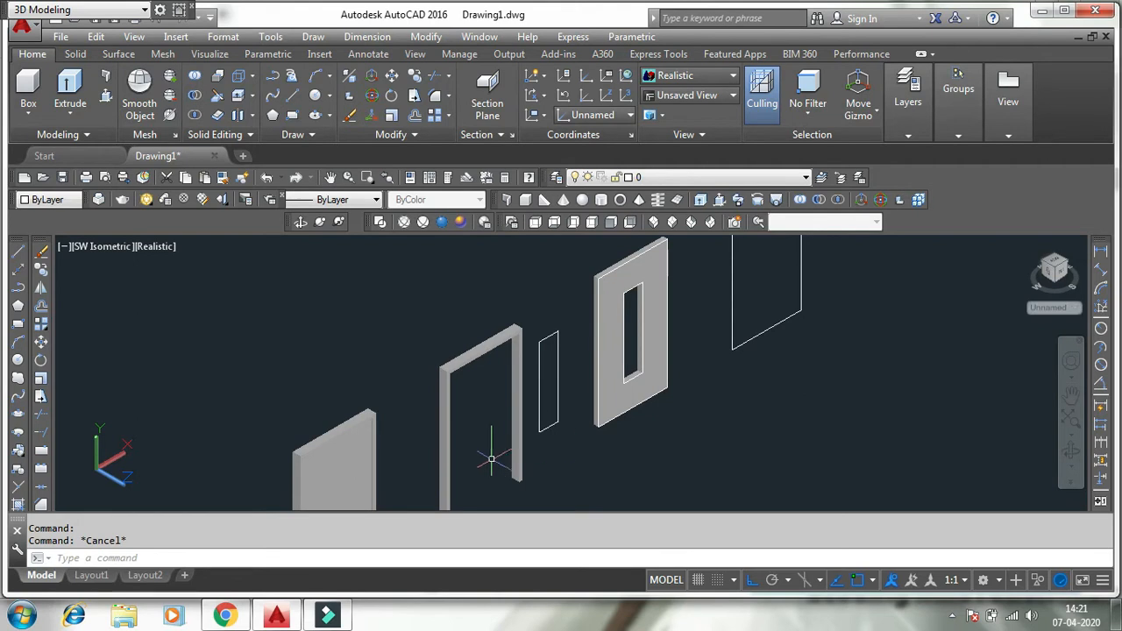
Step: Extrude the copied narrow rectangle beside the door frame by 12.5
{"action": "left_click", "coordinate": [559, 444]}
{"action": "left_click", "coordinate": [549, 402]}
{"action": "type", "text": "ext"}
{"action": "key", "text": "Return"}
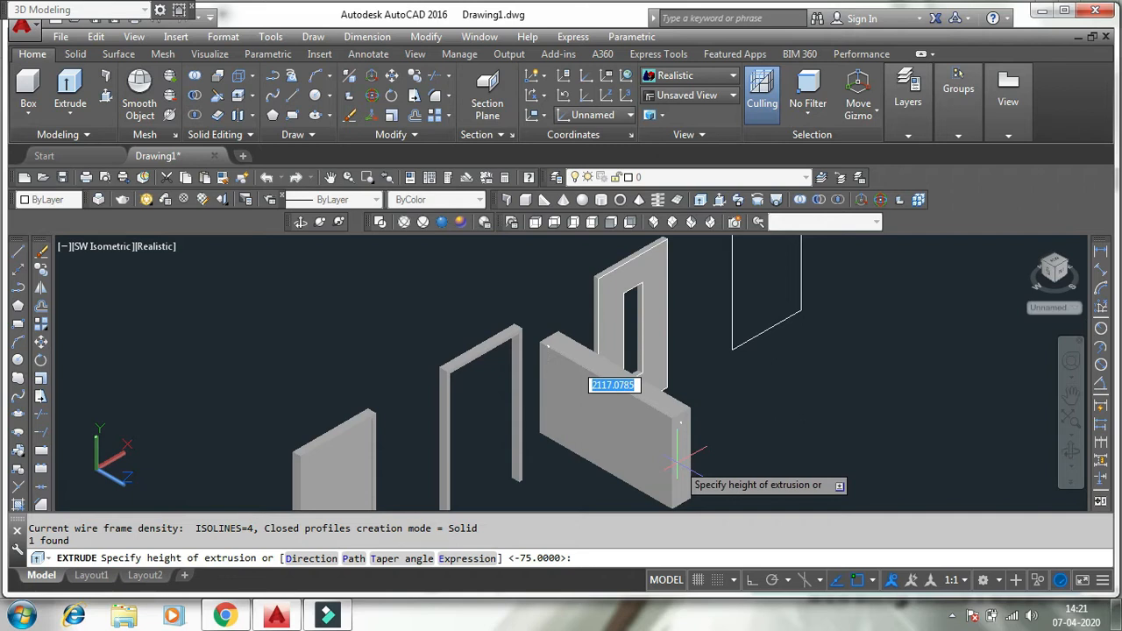
{"action": "type", "text": "12.5"}
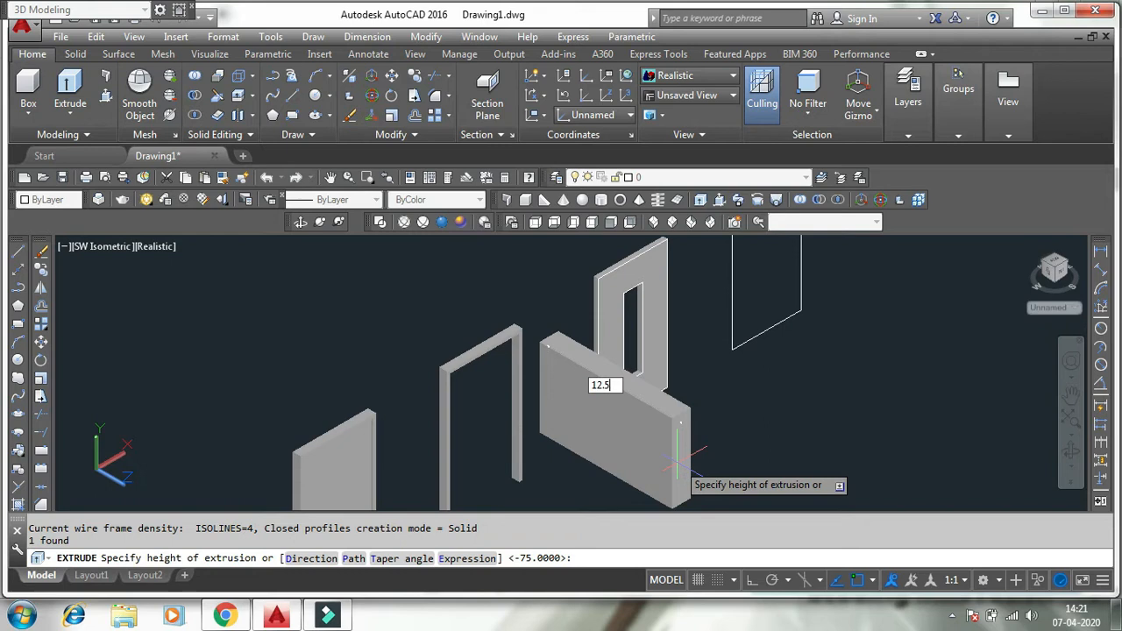
{"action": "key", "text": "Return"}
{"action": "key", "text": "Escape"}
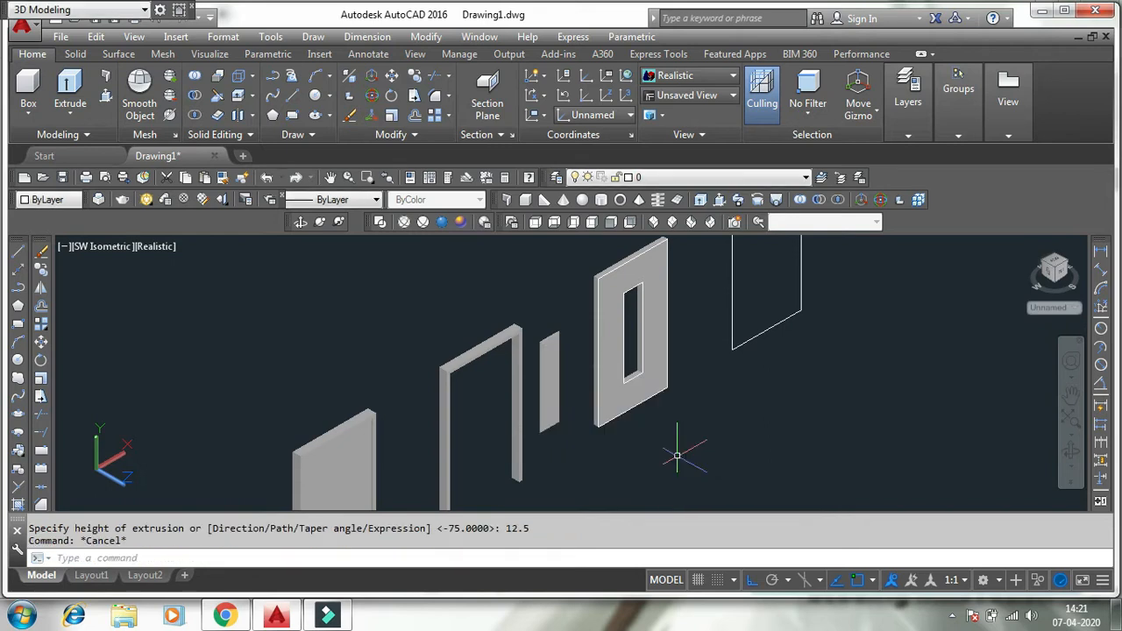
Step: In the 2D Wireframe style, move the thin narrow panel into the rectangular opening of the 75-thick door panel
{"action": "left_click", "coordinate": [381, 222]}
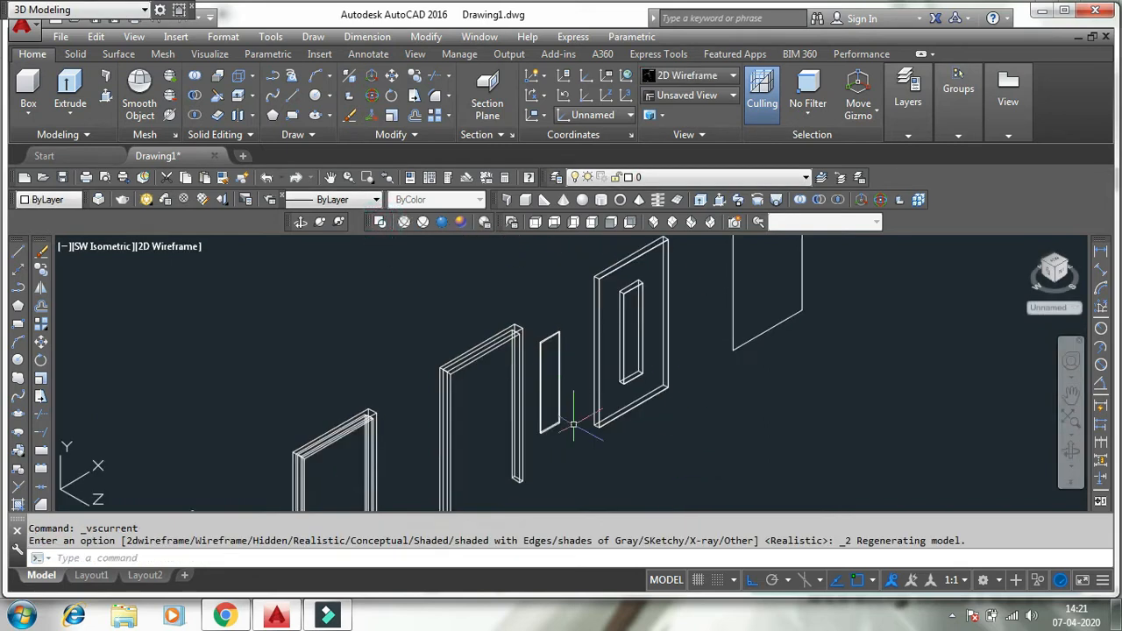
{"action": "left_click", "coordinate": [567, 446]}
{"action": "left_click", "coordinate": [528, 413]}
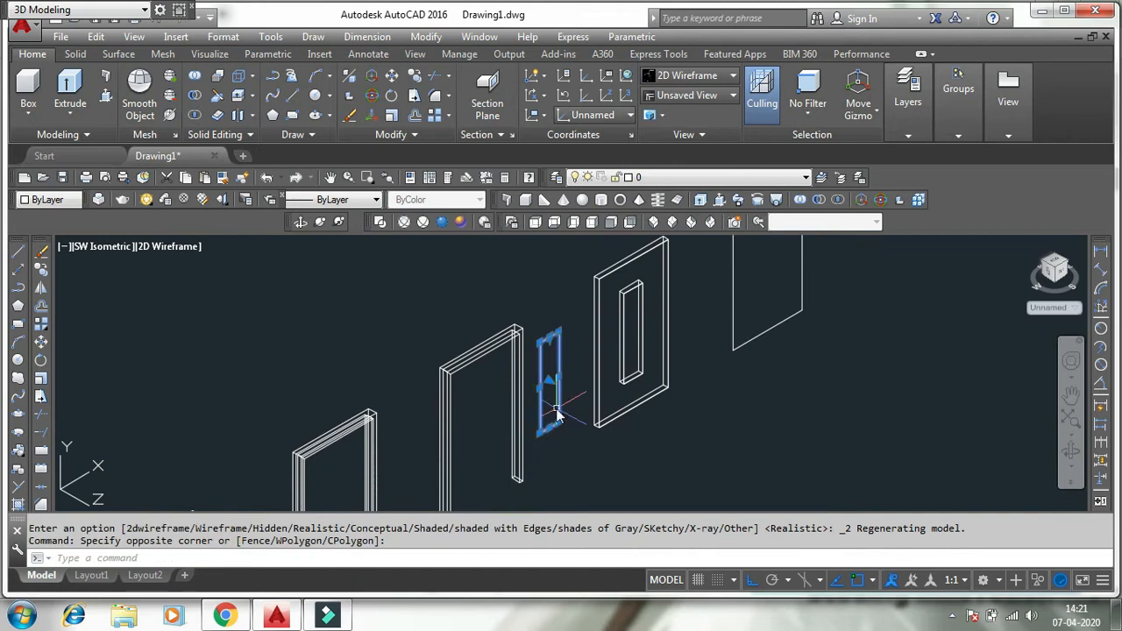
{"action": "type", "text": "M"}
{"action": "key", "text": "Return"}
{"action": "scroll", "coordinate": [576, 376], "scroll_direction": "up", "scroll_amount": 10}
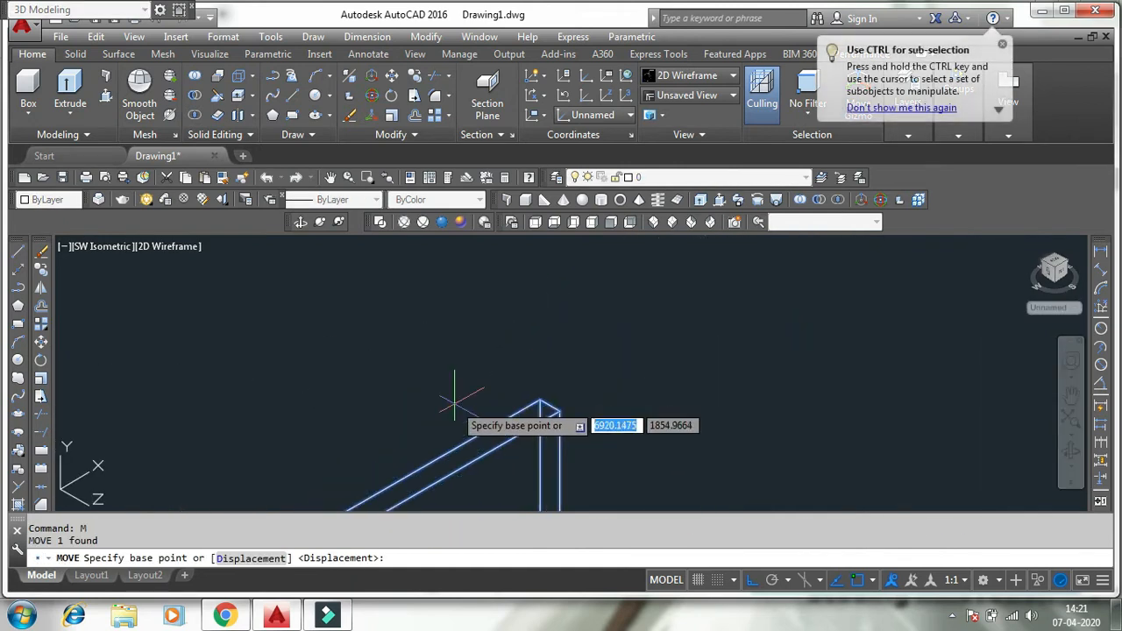
{"action": "left_click", "coordinate": [614, 408]}
{"action": "scroll", "coordinate": [552, 393], "scroll_direction": "down", "scroll_amount": 3}
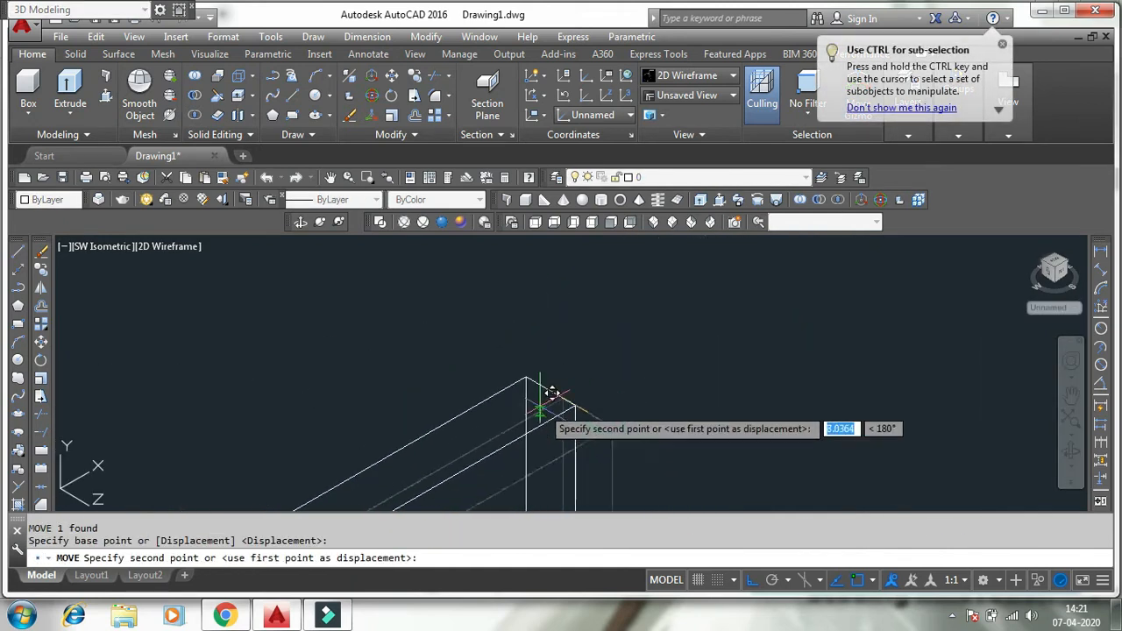
{"action": "scroll", "coordinate": [608, 389], "scroll_direction": "down", "scroll_amount": 2}
{"action": "scroll", "coordinate": [664, 275], "scroll_direction": "up", "scroll_amount": 3}
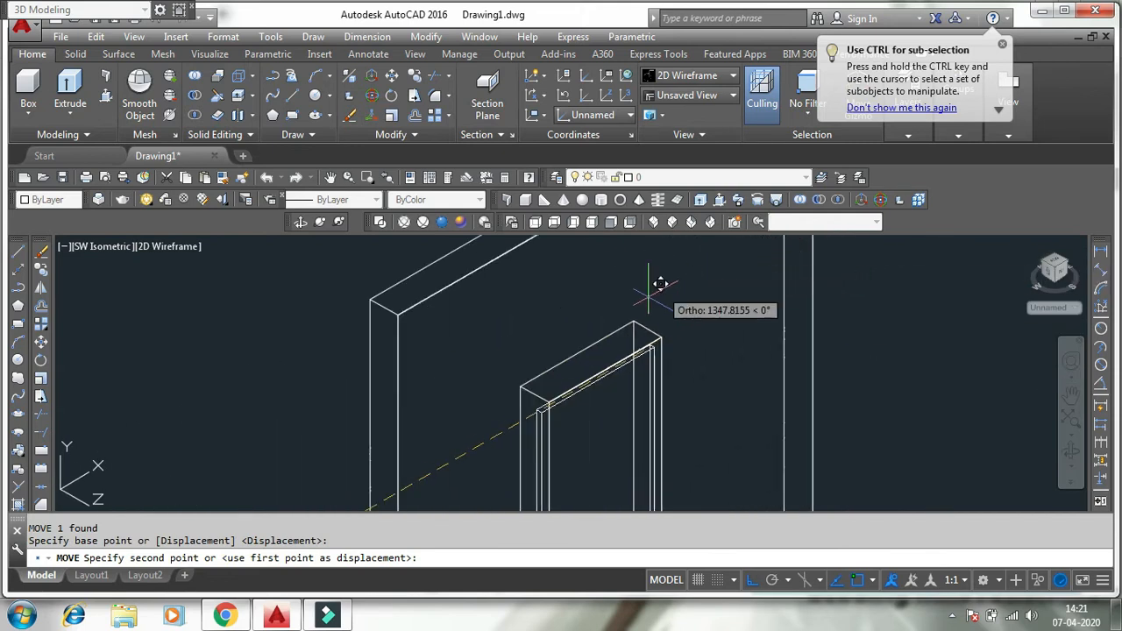
{"action": "left_click", "coordinate": [653, 313]}
{"action": "scroll", "coordinate": [578, 302], "scroll_direction": "down", "scroll_amount": 4}
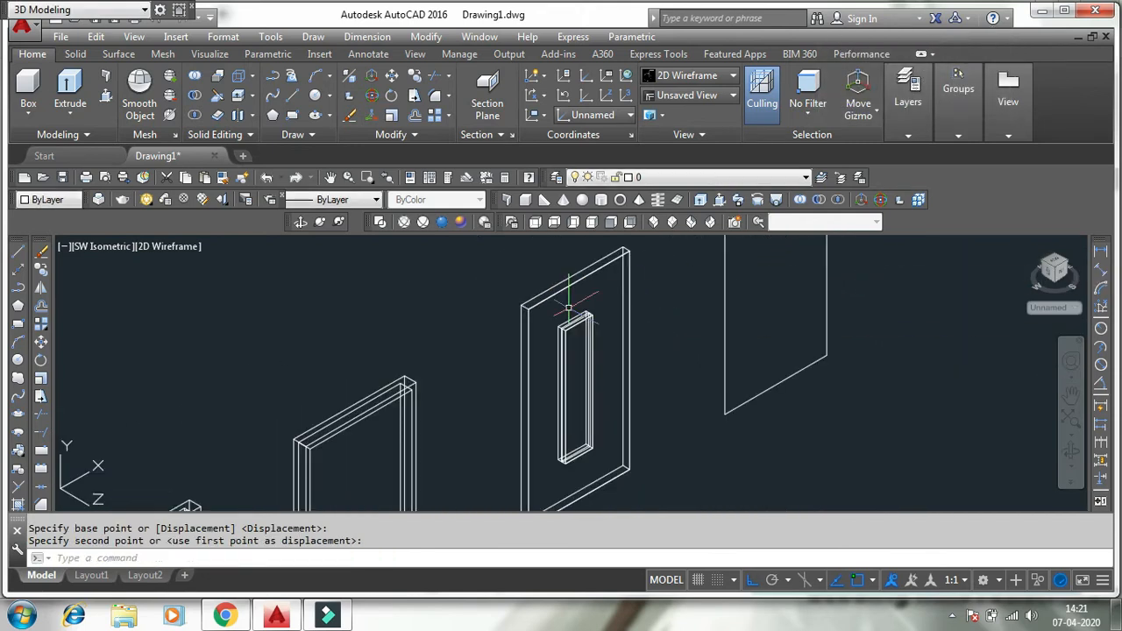
Step: Move the door panel together with its narrow insert into the adjacent empty frame, aligning it at the frame's upper inner corner
{"action": "left_click", "coordinate": [656, 442]}
{"action": "left_click", "coordinate": [497, 245]}
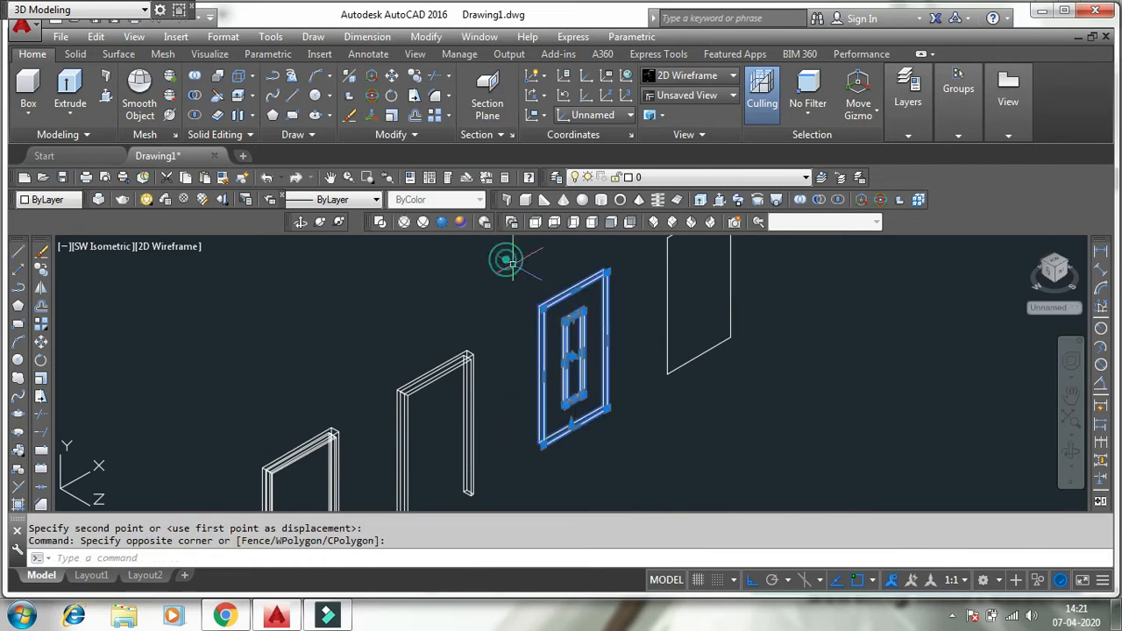
{"action": "type", "text": "m"}
{"action": "key", "text": "Return"}
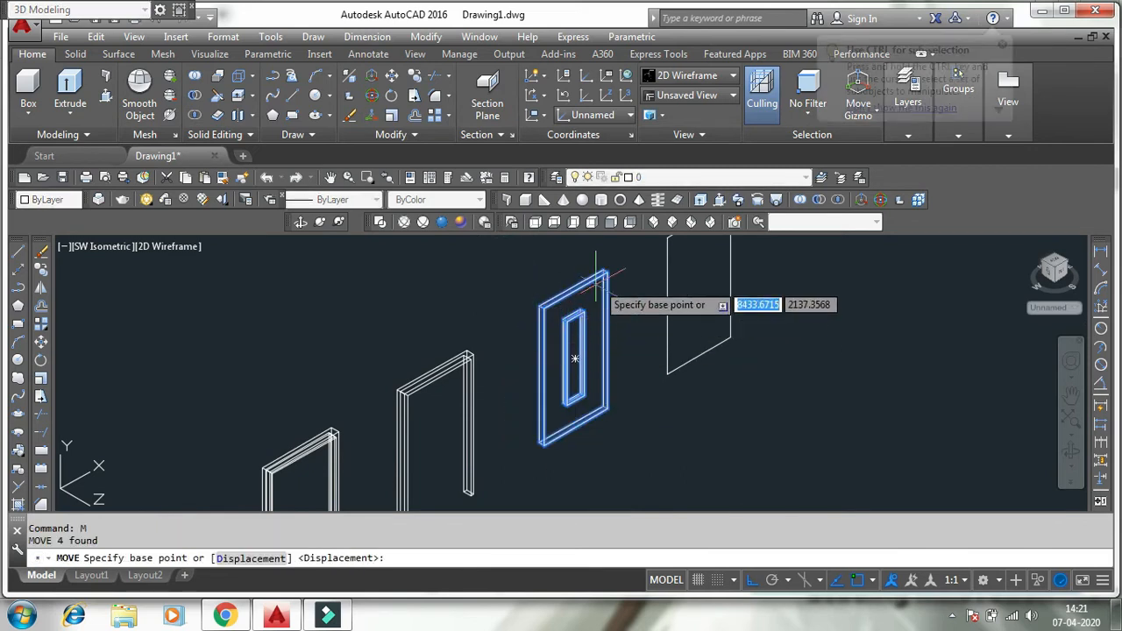
{"action": "scroll", "coordinate": [578, 307], "scroll_direction": "up", "scroll_amount": 4}
{"action": "left_click", "coordinate": [583, 337]}
{"action": "scroll", "coordinate": [581, 329], "scroll_direction": "down", "scroll_amount": 4}
{"action": "scroll", "coordinate": [561, 311], "scroll_direction": "up", "scroll_amount": 8}
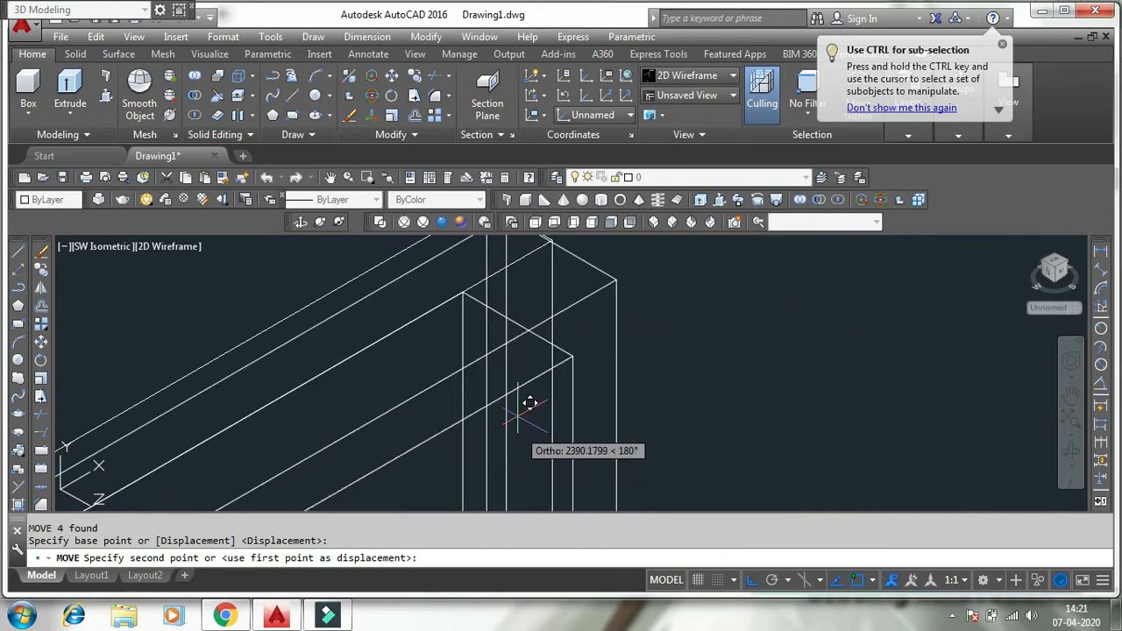
{"action": "left_click", "coordinate": [514, 318]}
{"action": "scroll", "coordinate": [602, 336], "scroll_direction": "down", "scroll_amount": 3}
{"action": "scroll", "coordinate": [622, 355], "scroll_direction": "down", "scroll_amount": 3}
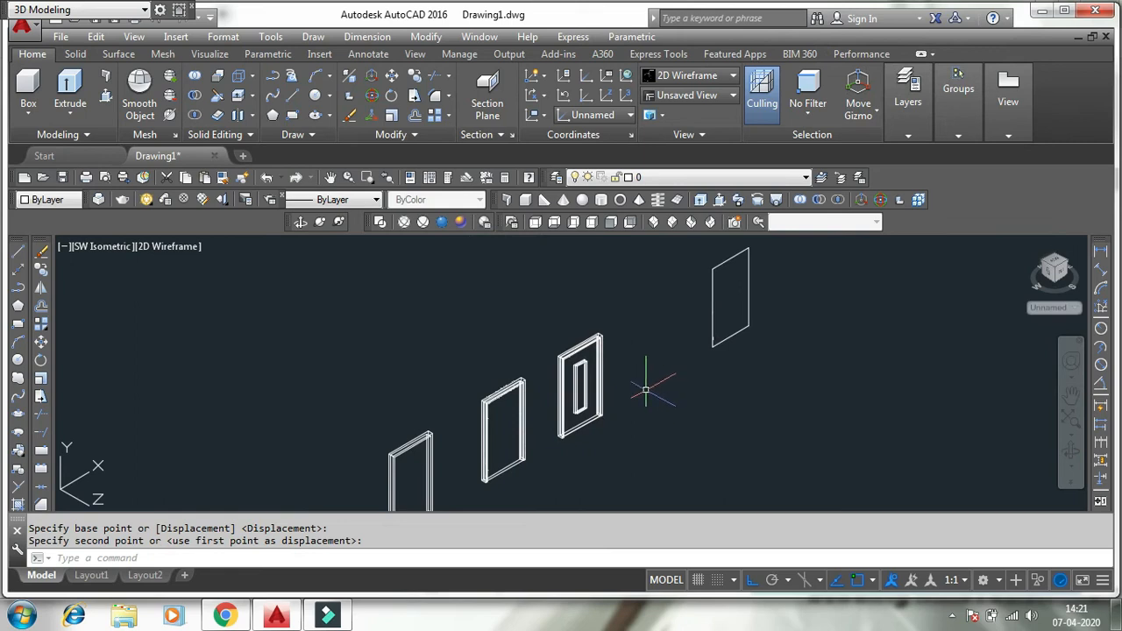
Step: Inspect the fitted door and its inset panel in the Realistic style, and return to 2D Wireframe to examine the insert's position
{"action": "scroll", "coordinate": [590, 325], "scroll_direction": "up", "scroll_amount": 1}
{"action": "left_click", "coordinate": [441, 225]}
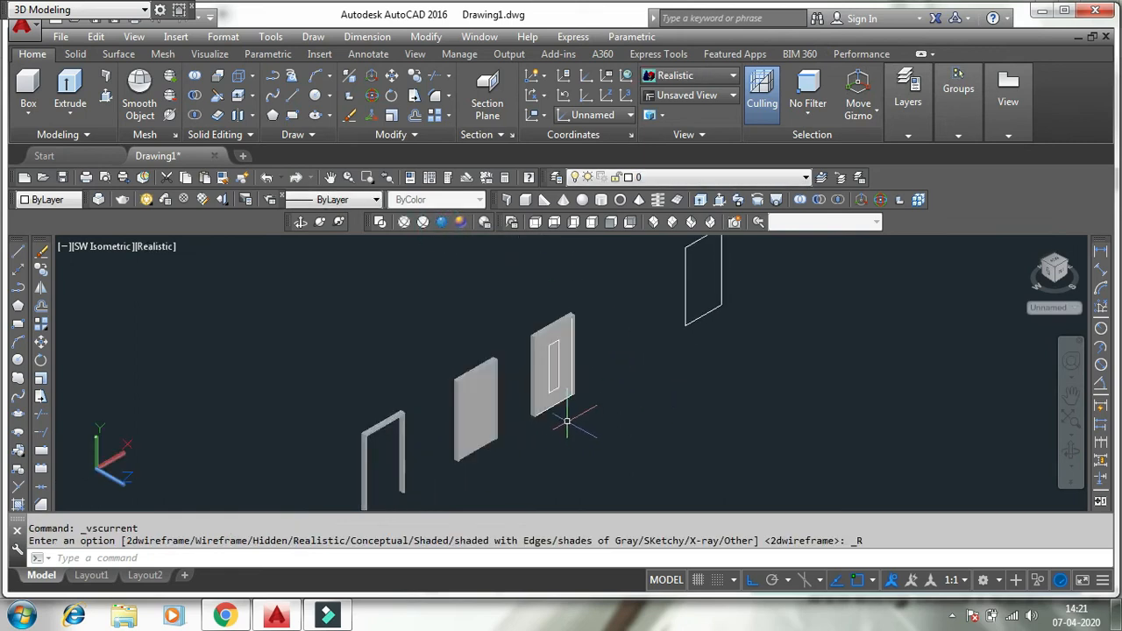
{"action": "scroll", "coordinate": [565, 407], "scroll_direction": "up", "scroll_amount": 3}
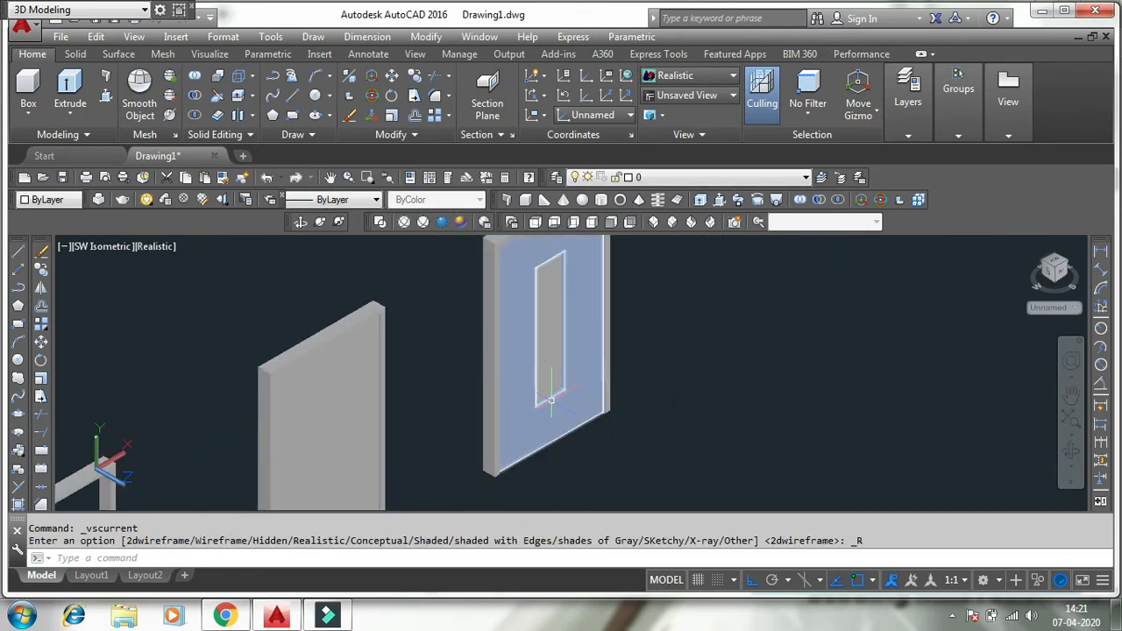
{"action": "left_click", "coordinate": [380, 224]}
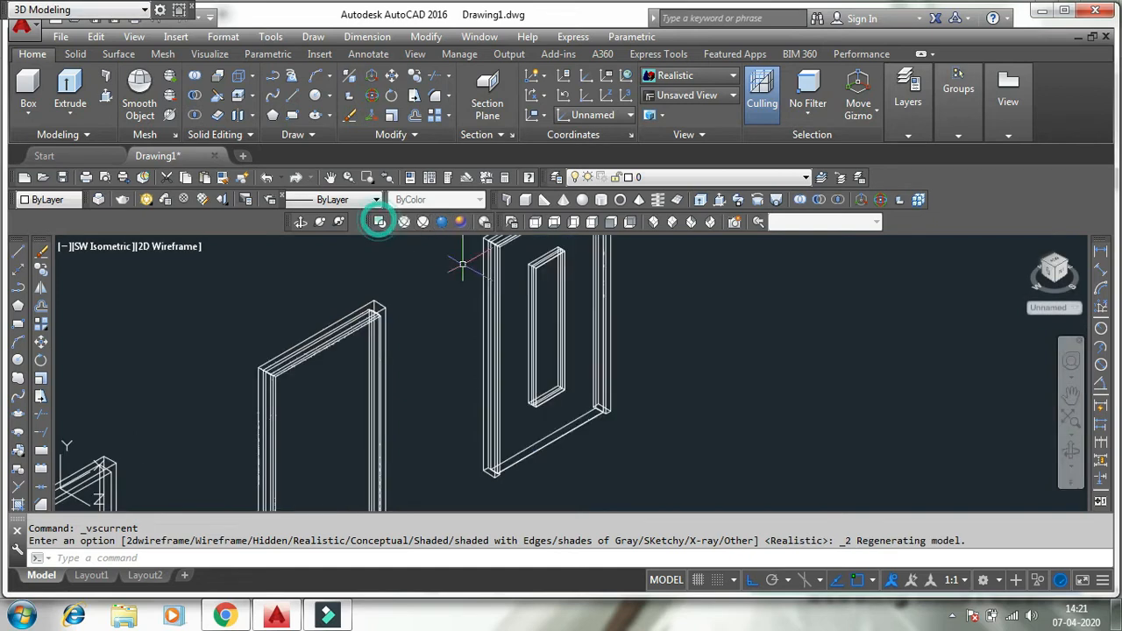
{"action": "scroll", "coordinate": [542, 405], "scroll_direction": "up", "scroll_amount": 3}
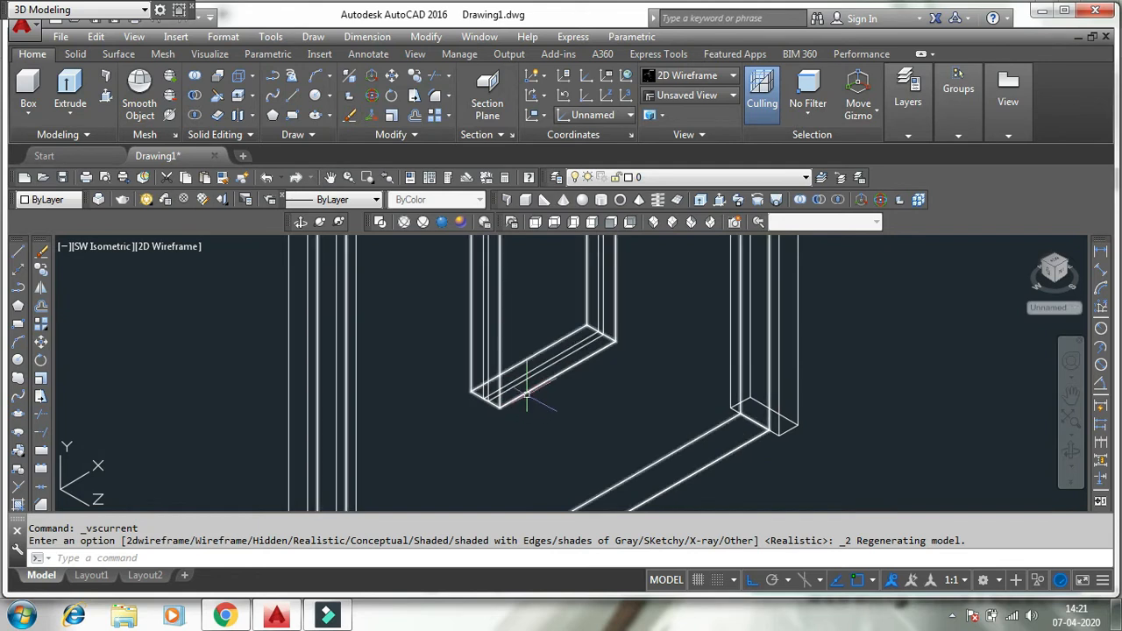
{"action": "scroll", "coordinate": [521, 393], "scroll_direction": "down", "scroll_amount": 5}
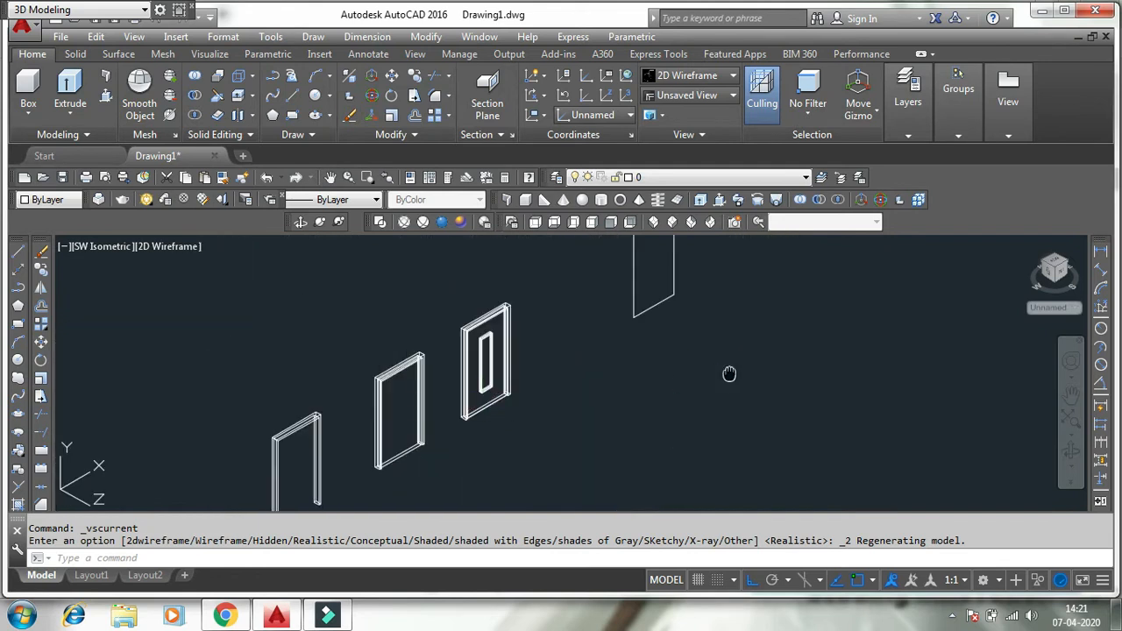
Step: In the Front view, draw a three-point arc in the separate door rectangle from its upper-right corner through its centre to its lower-right corner
{"action": "middle_click_drag", "start_coordinate": [729, 374], "coordinate": [697, 451]}
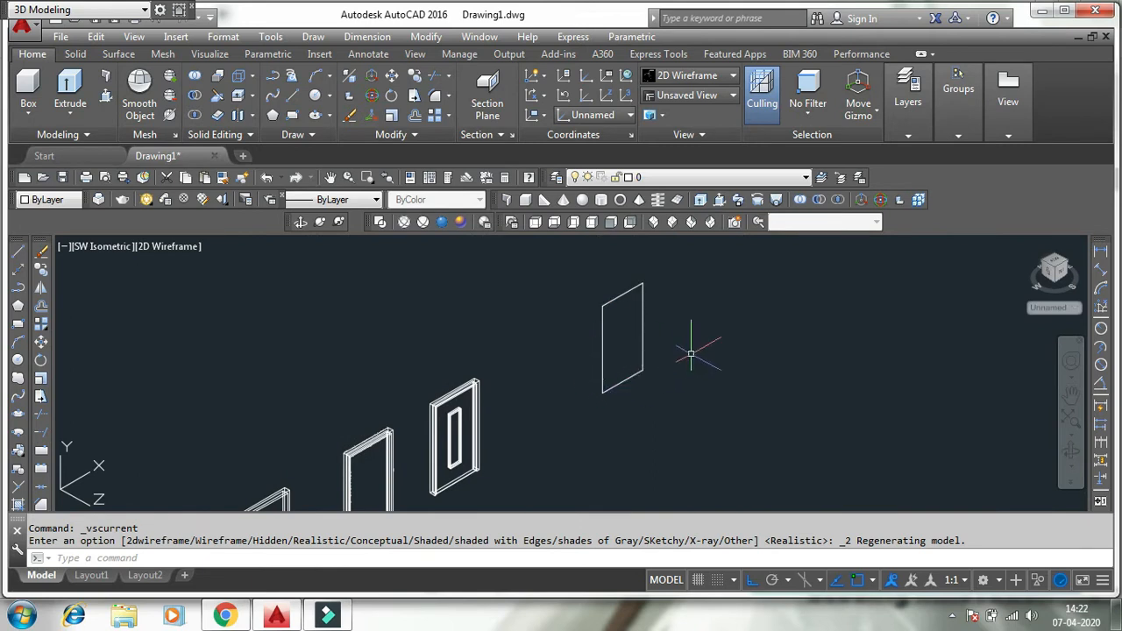
{"action": "middle_click_drag", "start_coordinate": [674, 351], "coordinate": [657, 368]}
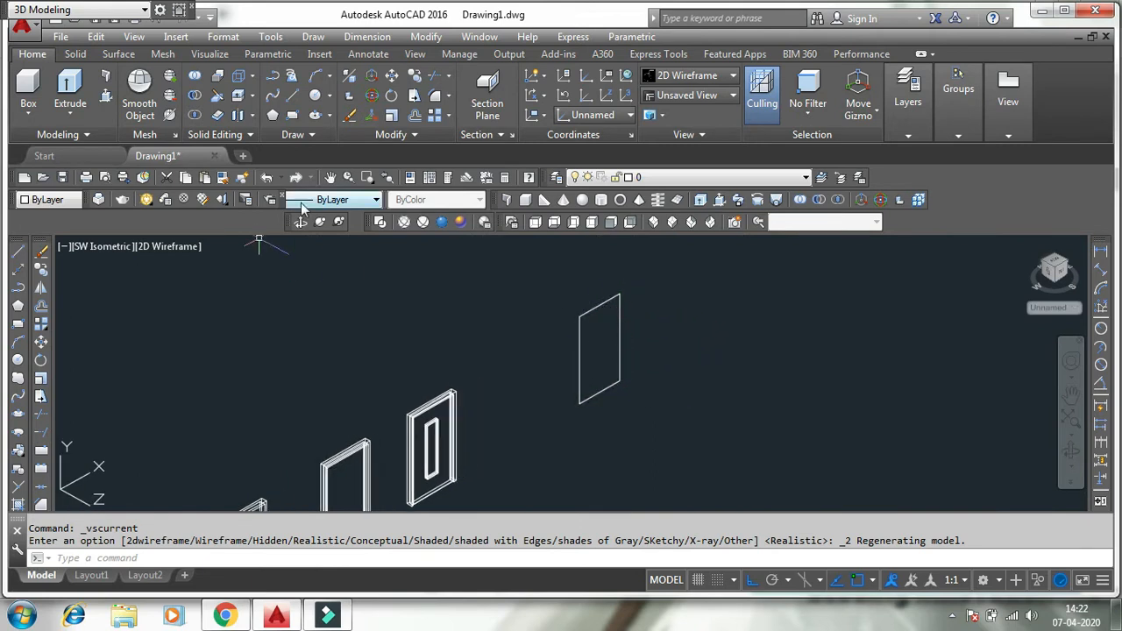
{"action": "left_click", "coordinate": [610, 225]}
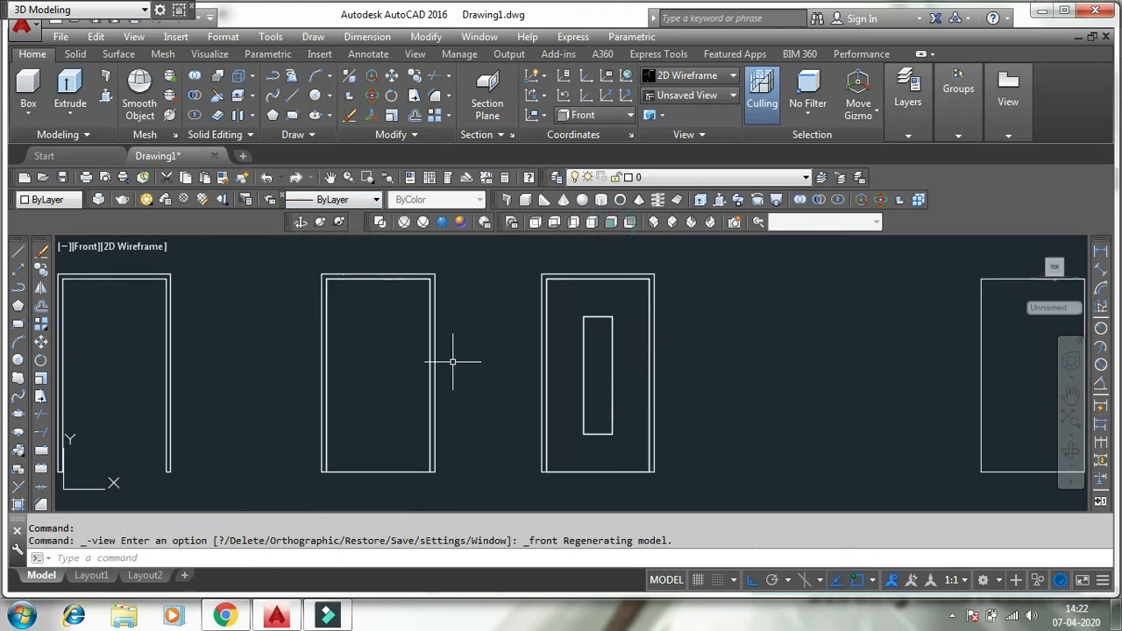
{"action": "scroll", "coordinate": [452, 361], "scroll_direction": "down", "scroll_amount": 3}
{"action": "scroll", "coordinate": [666, 342], "scroll_direction": "up", "scroll_amount": 5}
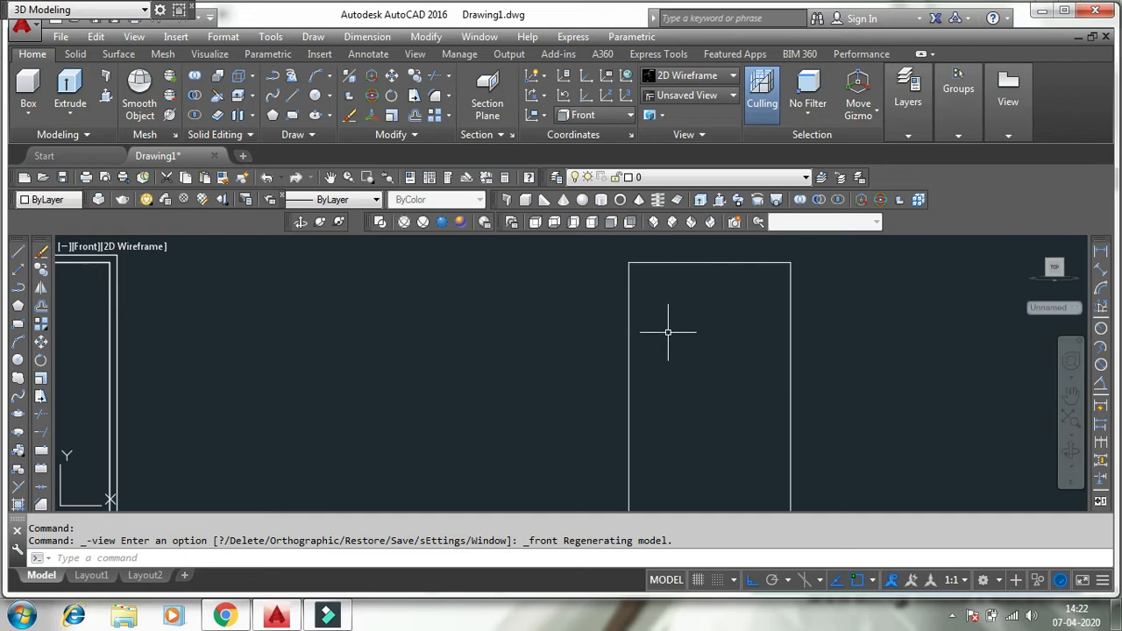
{"action": "scroll", "coordinate": [668, 333], "scroll_direction": "down", "scroll_amount": 4}
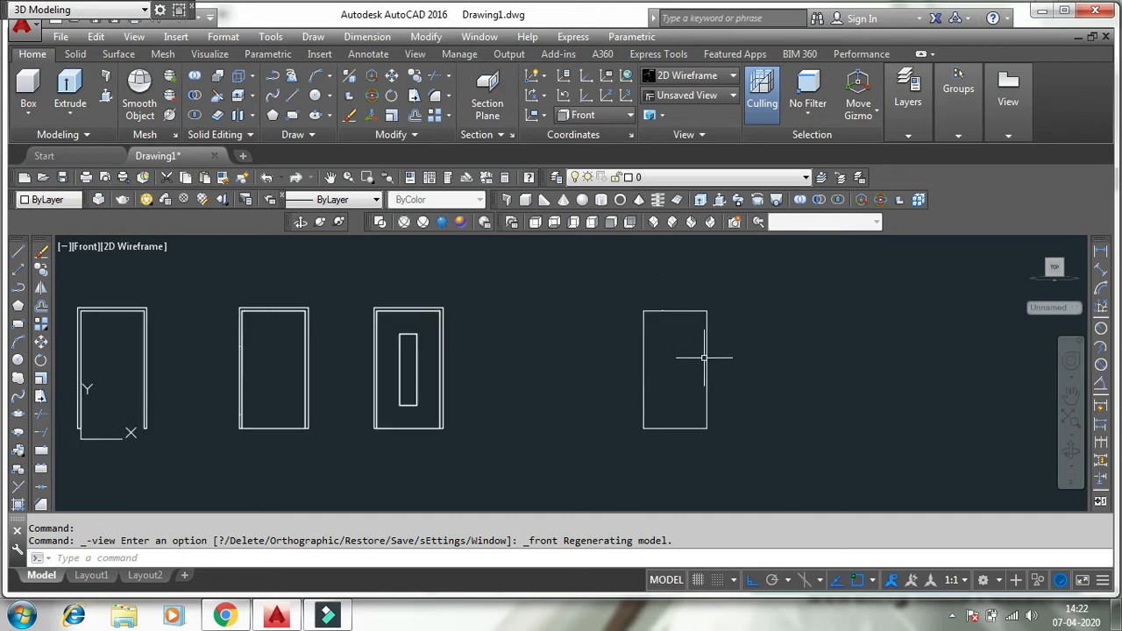
{"action": "type", "text": "A"}
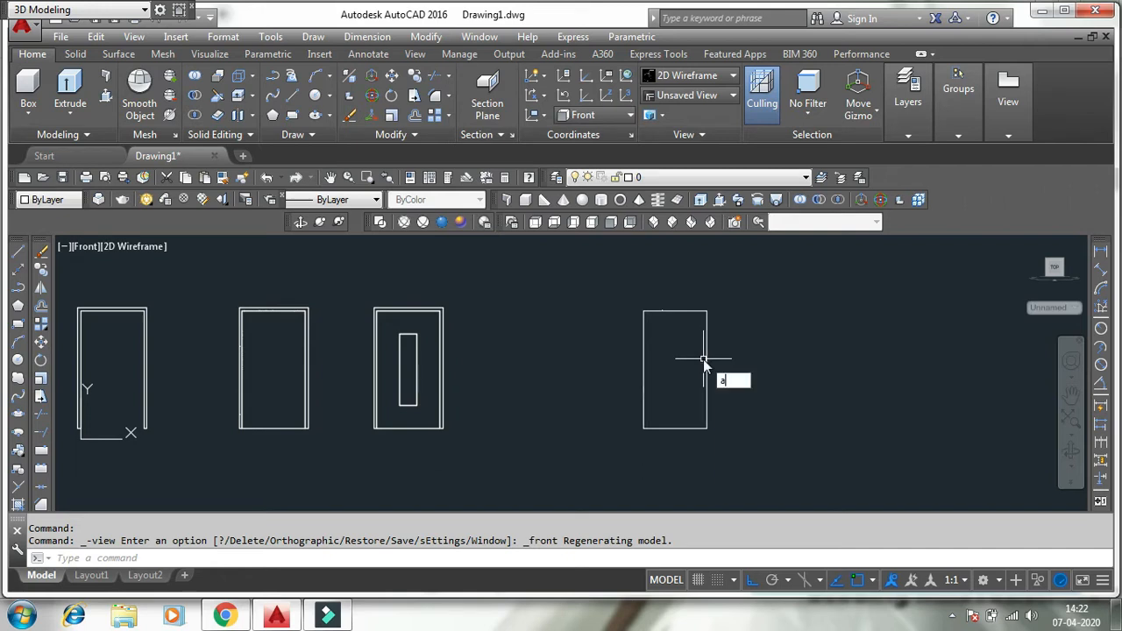
{"action": "key", "text": "Return"}
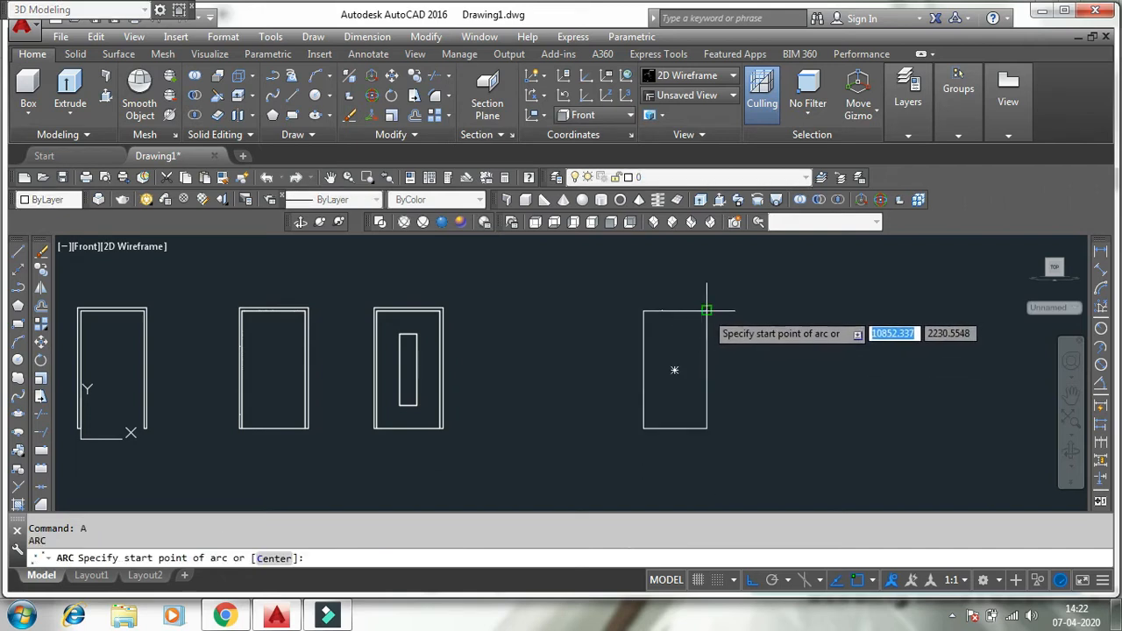
{"action": "left_click", "coordinate": [708, 311]}
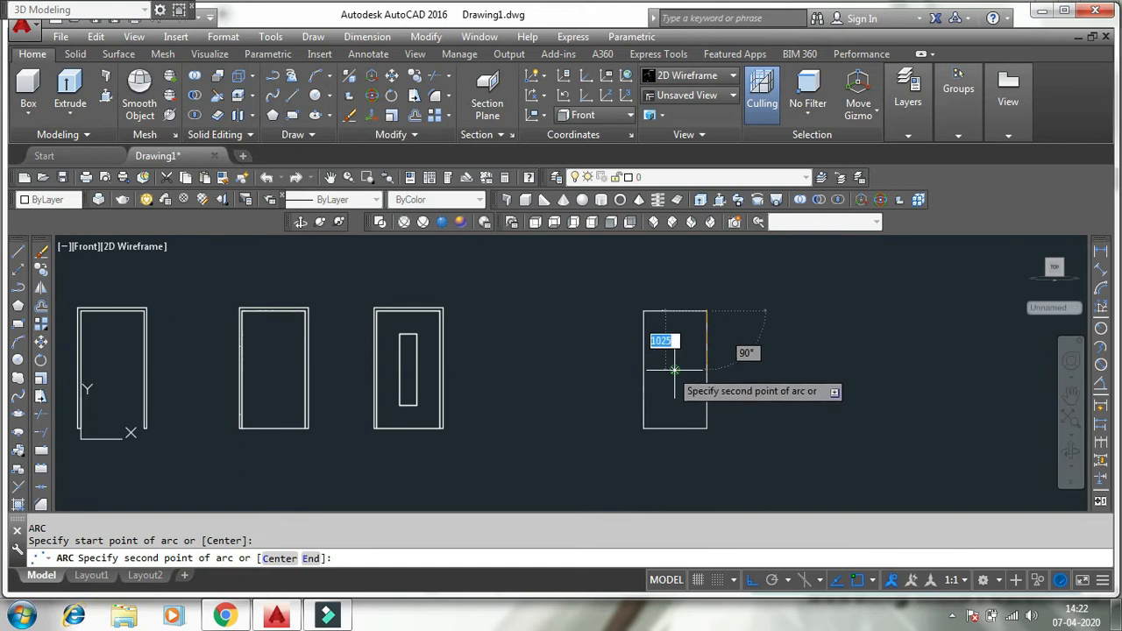
{"action": "left_click", "coordinate": [674, 370]}
{"action": "left_click", "coordinate": [706, 429]}
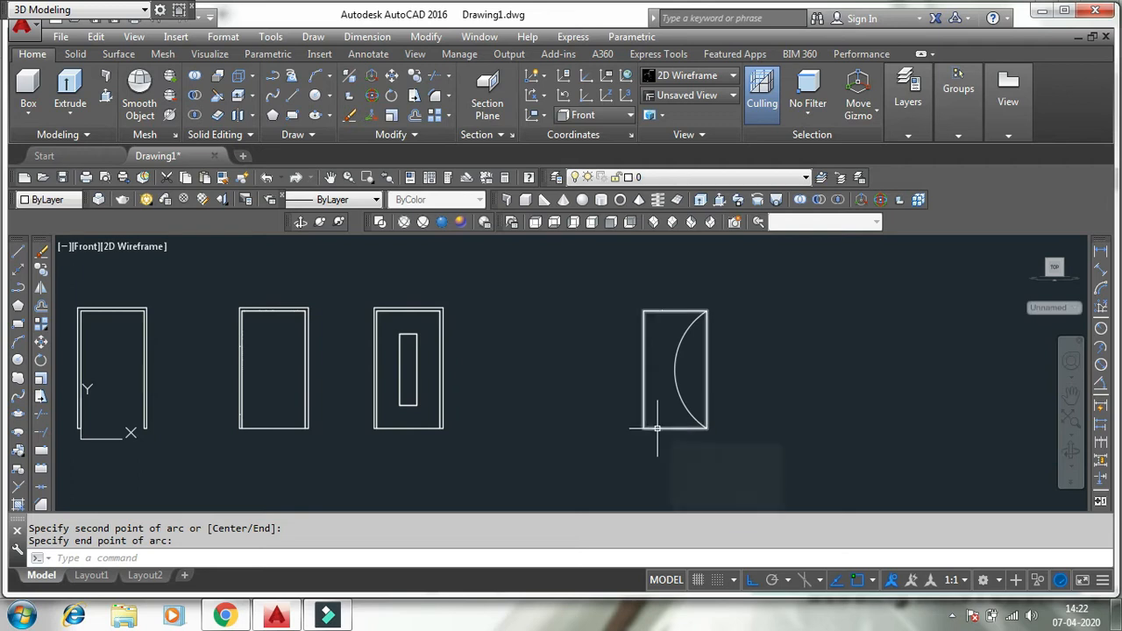
Step: Move the arc horizontally out of the rectangle into the empty space to its right
{"action": "left_click", "coordinate": [685, 405]}
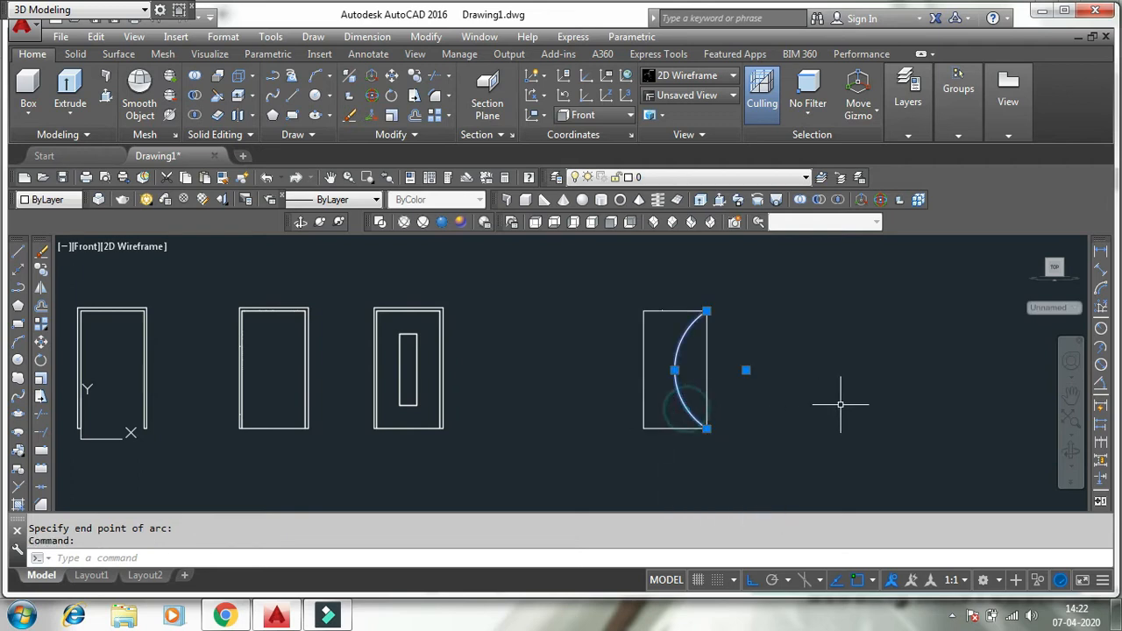
{"action": "type", "text": "m"}
{"action": "key", "text": "Return"}
{"action": "left_click", "coordinate": [741, 473]}
{"action": "left_click", "coordinate": [843, 473]}
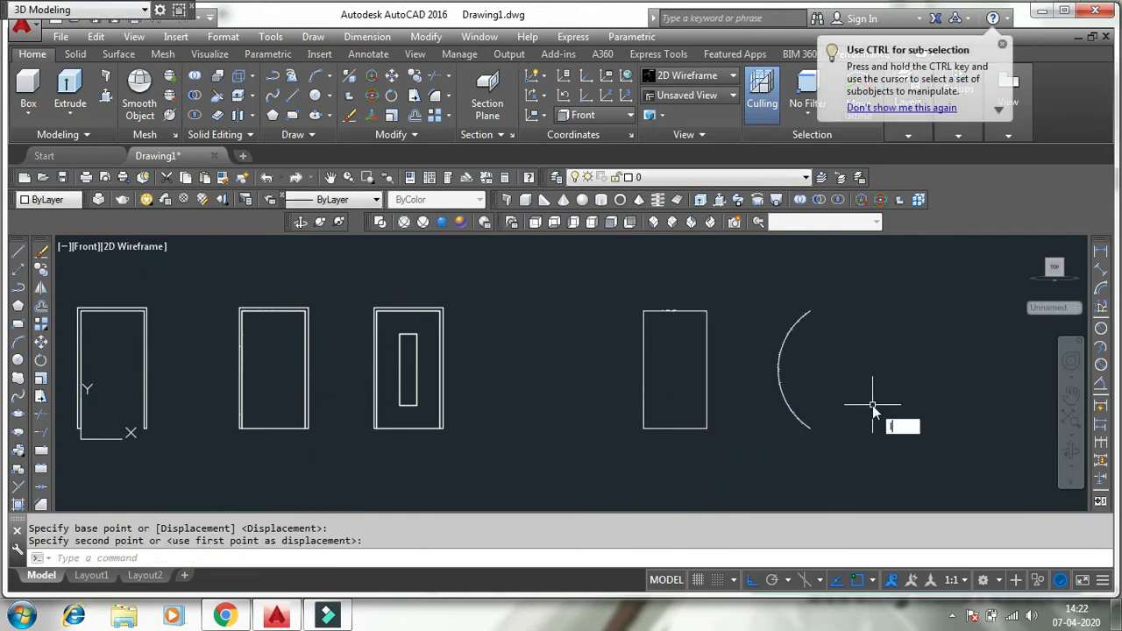
Step: Draw a straight vertical line joining the two ends of the moved arc
{"action": "key", "text": "Return"}
{"action": "left_click", "coordinate": [809, 310]}
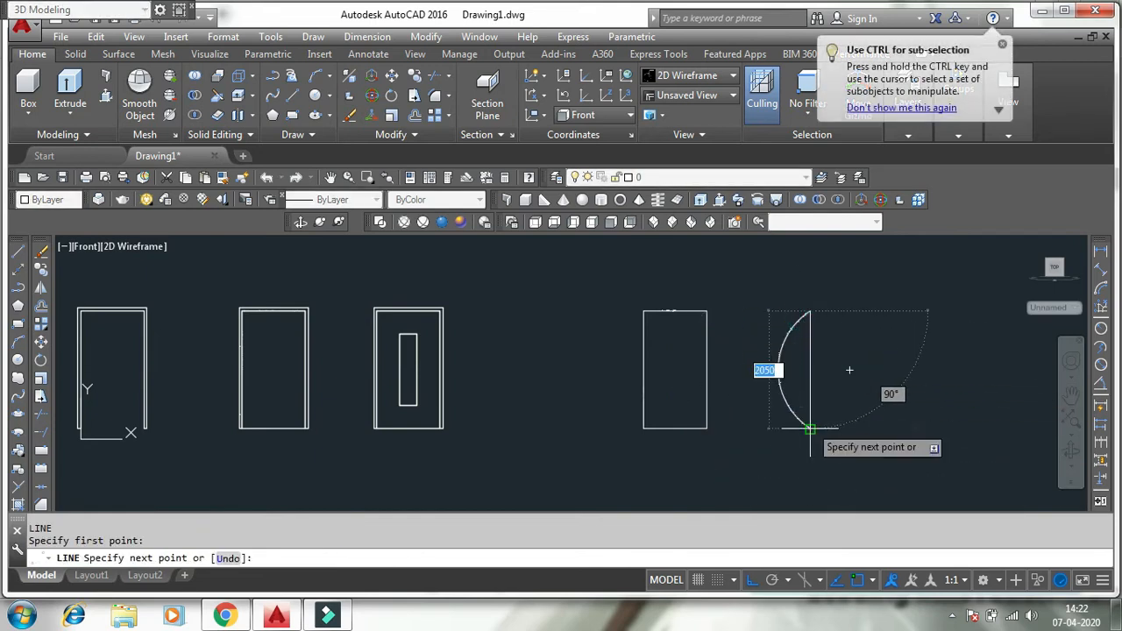
{"action": "left_click", "coordinate": [810, 429]}
{"action": "key", "text": "Return"}
Step: Convert the arc and its closing line into a region
{"action": "type", "text": "REG"}
{"action": "key", "text": "Return"}
{"action": "left_click", "coordinate": [752, 273]}
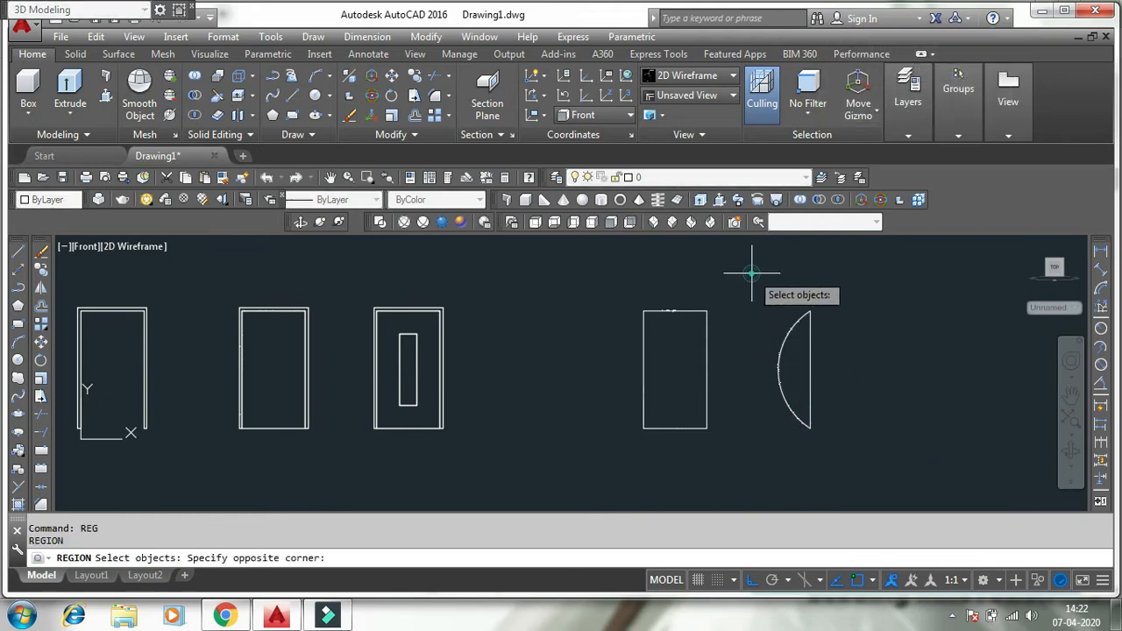
{"action": "left_click", "coordinate": [853, 459]}
{"action": "key", "text": "Return"}
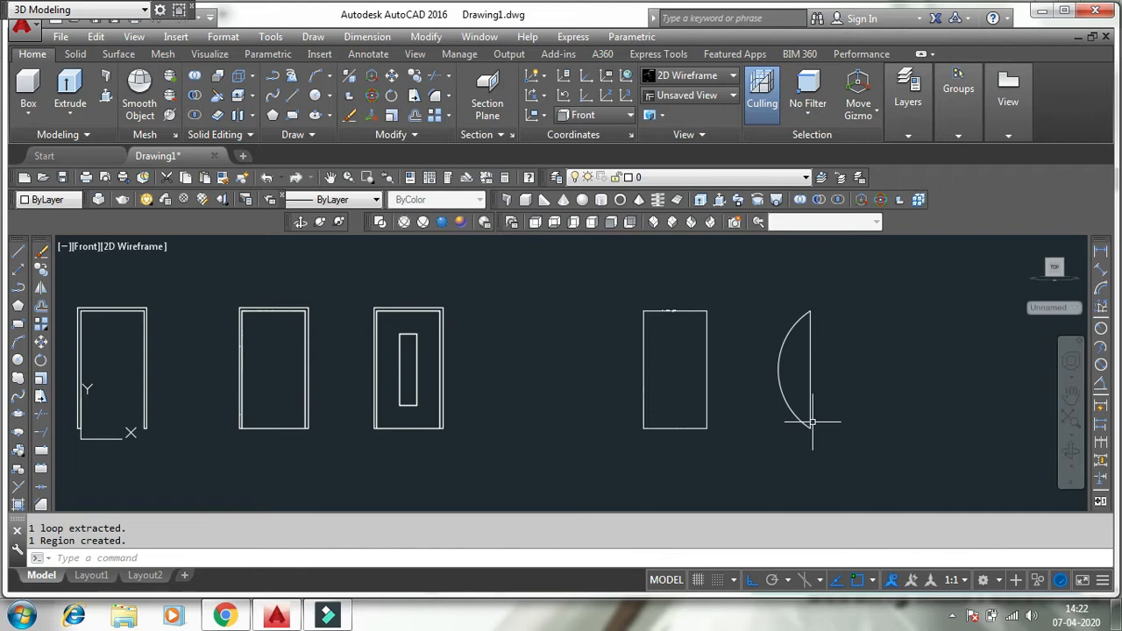
Step: In the Realistic style and SW Isometric view, extrude the separate door rectangle by 75
{"action": "left_click", "coordinate": [439, 224]}
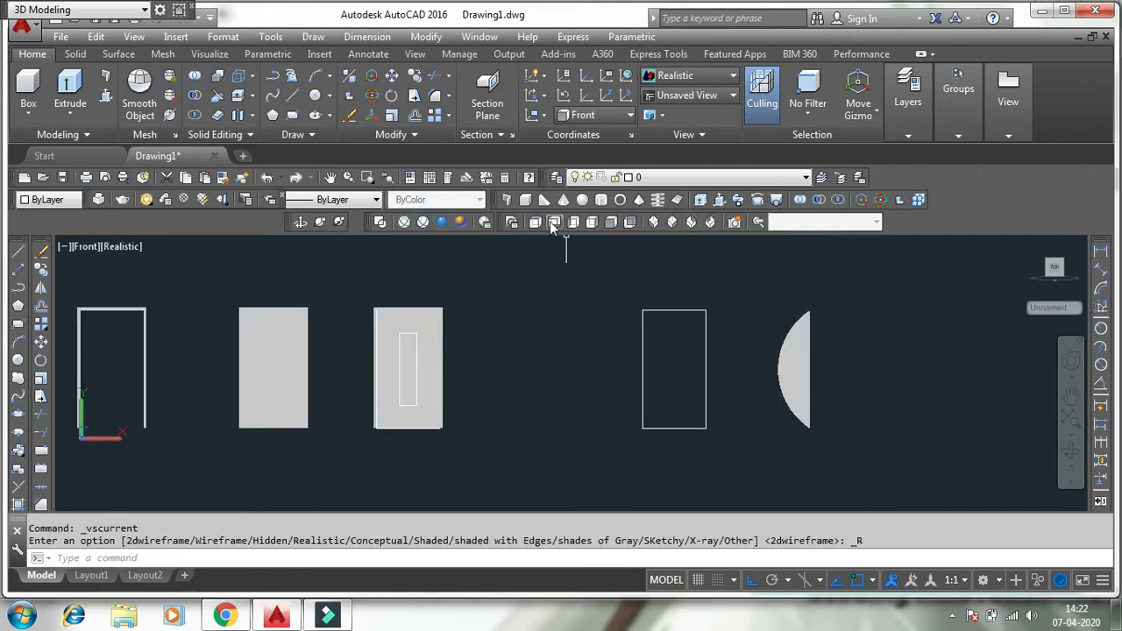
{"action": "left_click", "coordinate": [653, 222]}
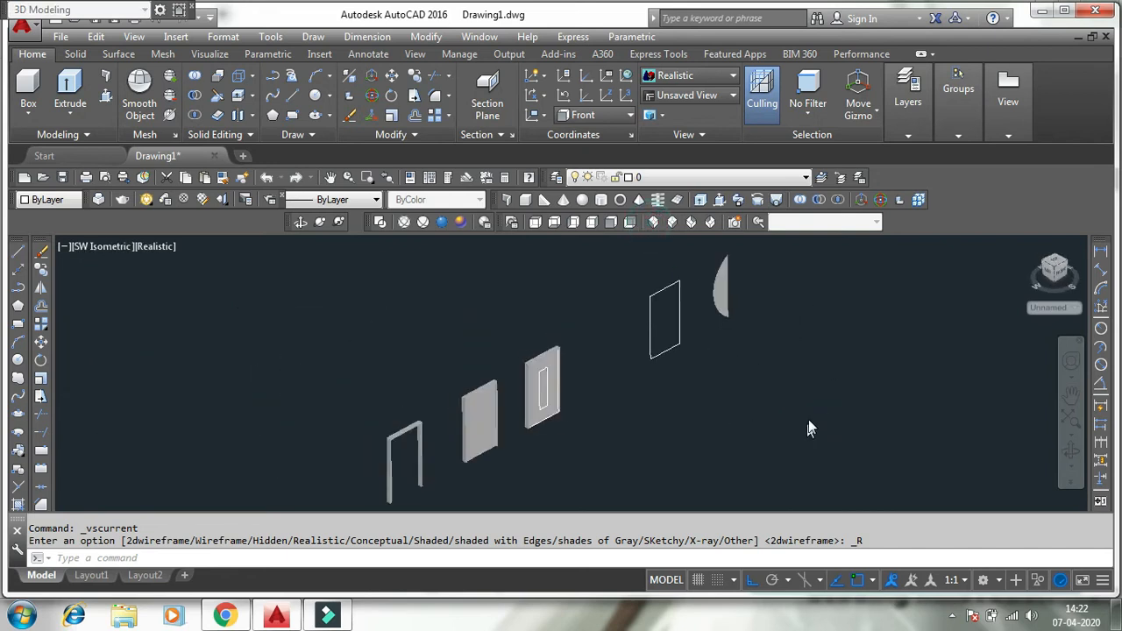
{"action": "type", "text": "ex"}
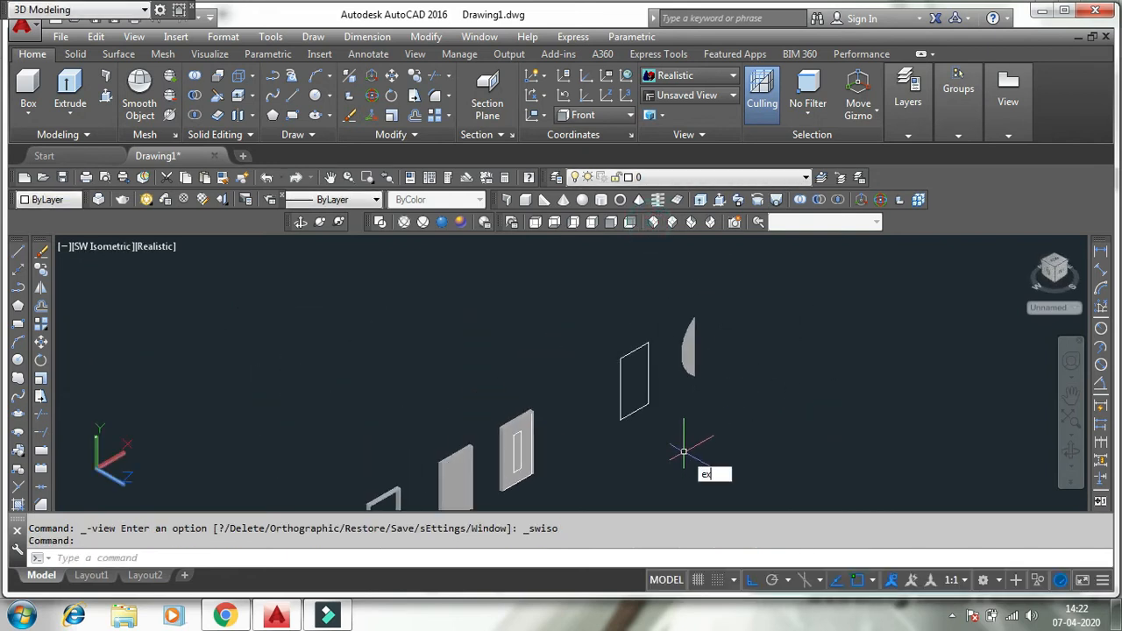
{"action": "type", "text": "t"}
{"action": "key", "text": "Return"}
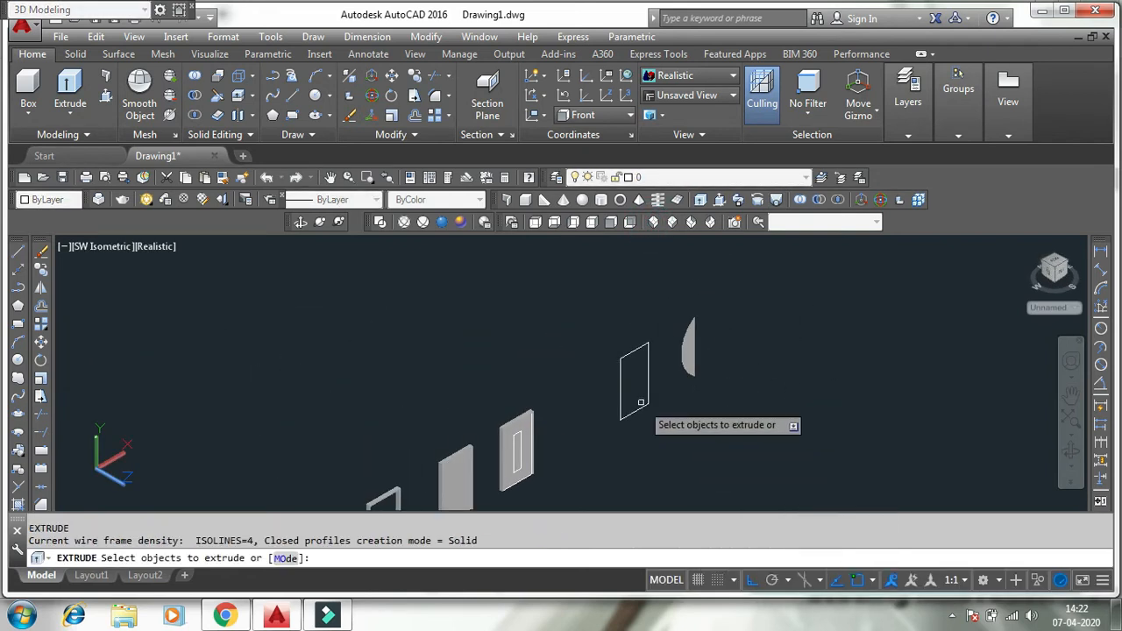
{"action": "left_click", "coordinate": [649, 403]}
{"action": "key", "text": "Return"}
{"action": "type", "text": "75"}
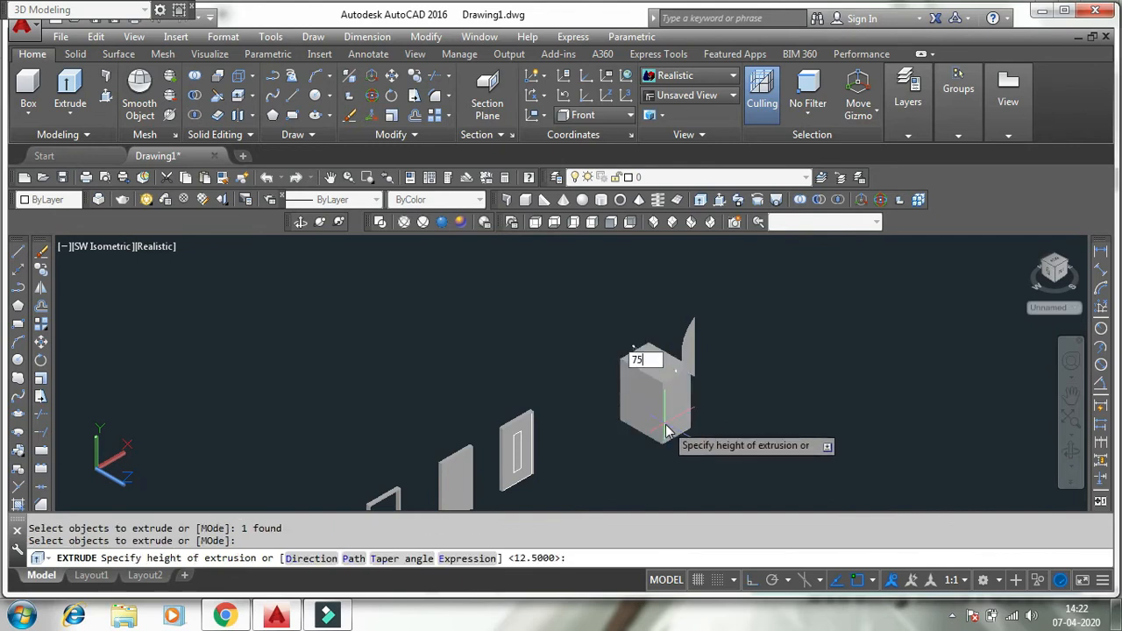
{"action": "key", "text": "Return"}
Step: Extrude the arc-shaped region beside the door panel by 4
{"action": "scroll", "coordinate": [676, 365], "scroll_direction": "up", "scroll_amount": 4}
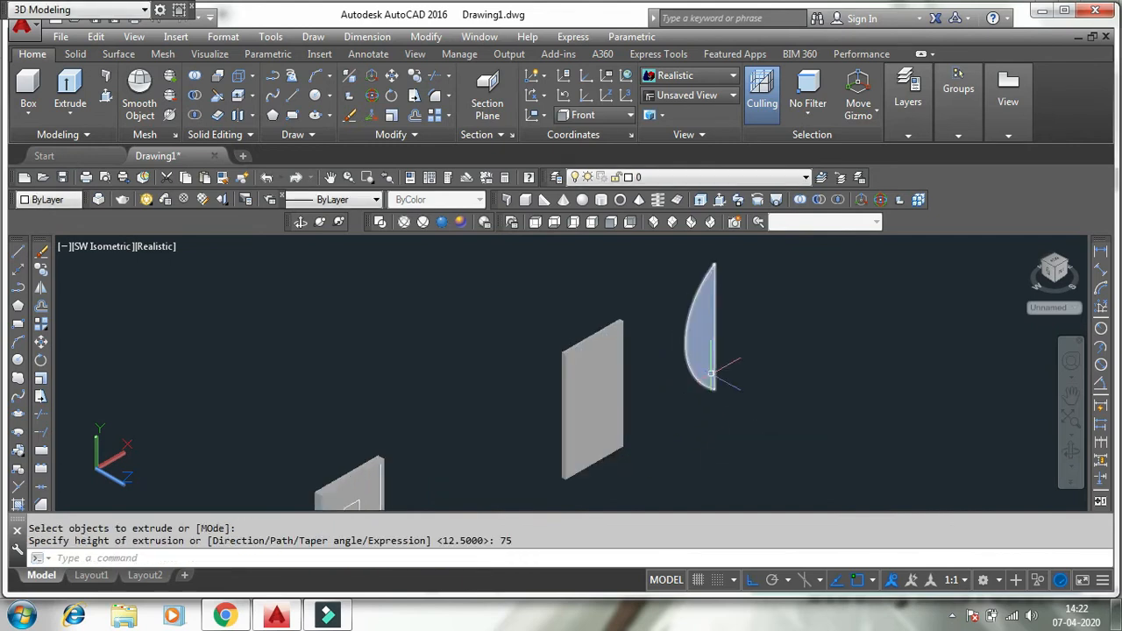
{"action": "left_click", "coordinate": [702, 355]}
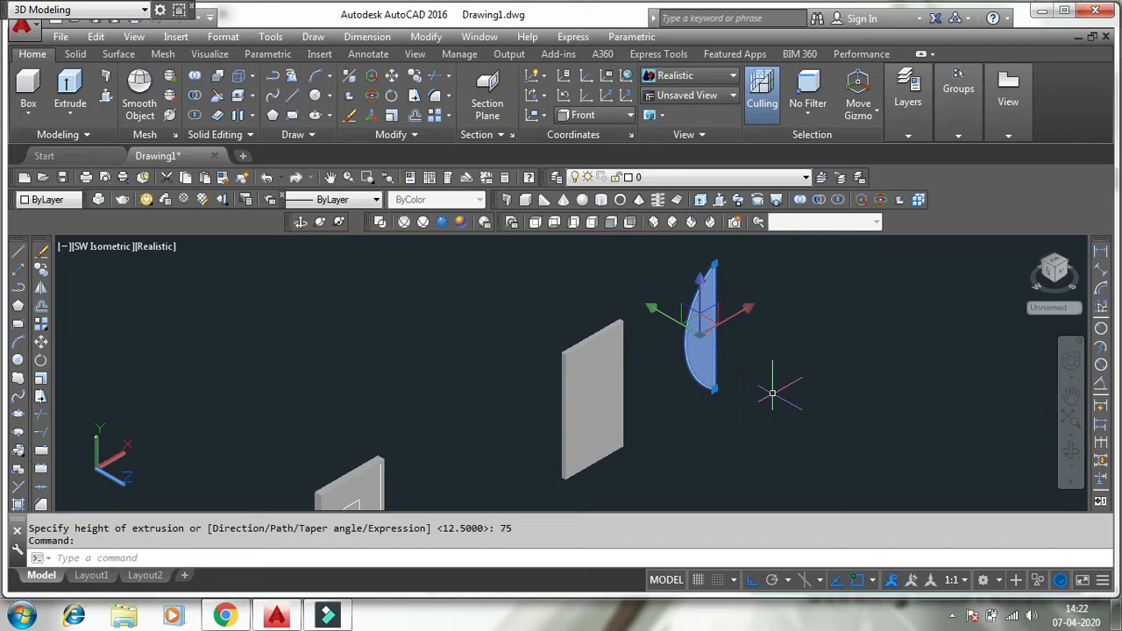
{"action": "key", "text": "Return"}
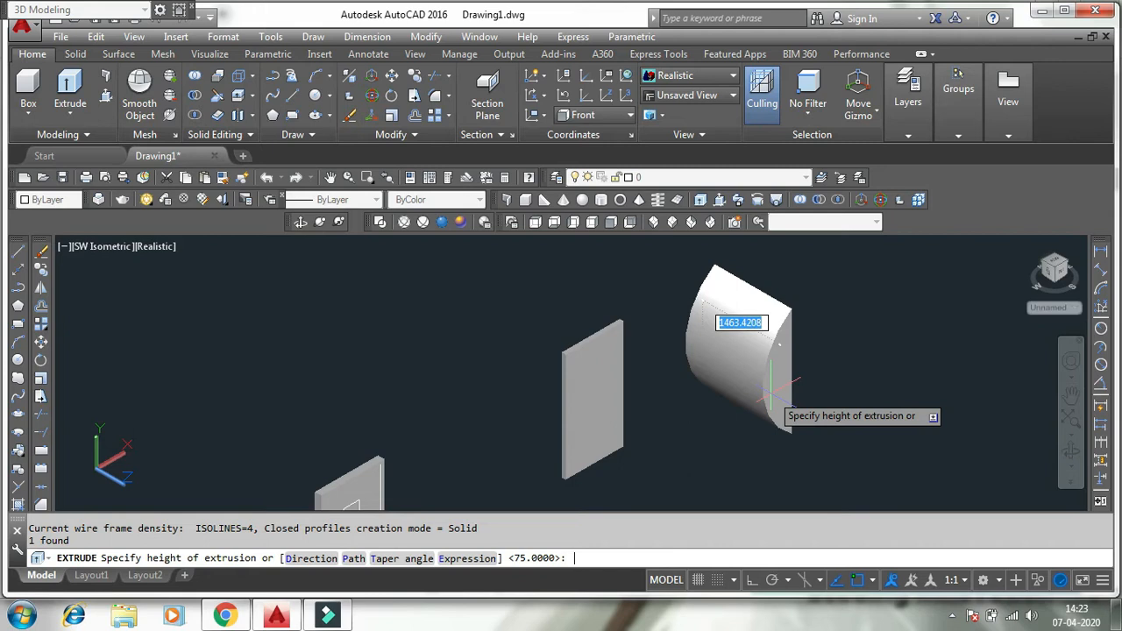
{"action": "type", "text": "4"}
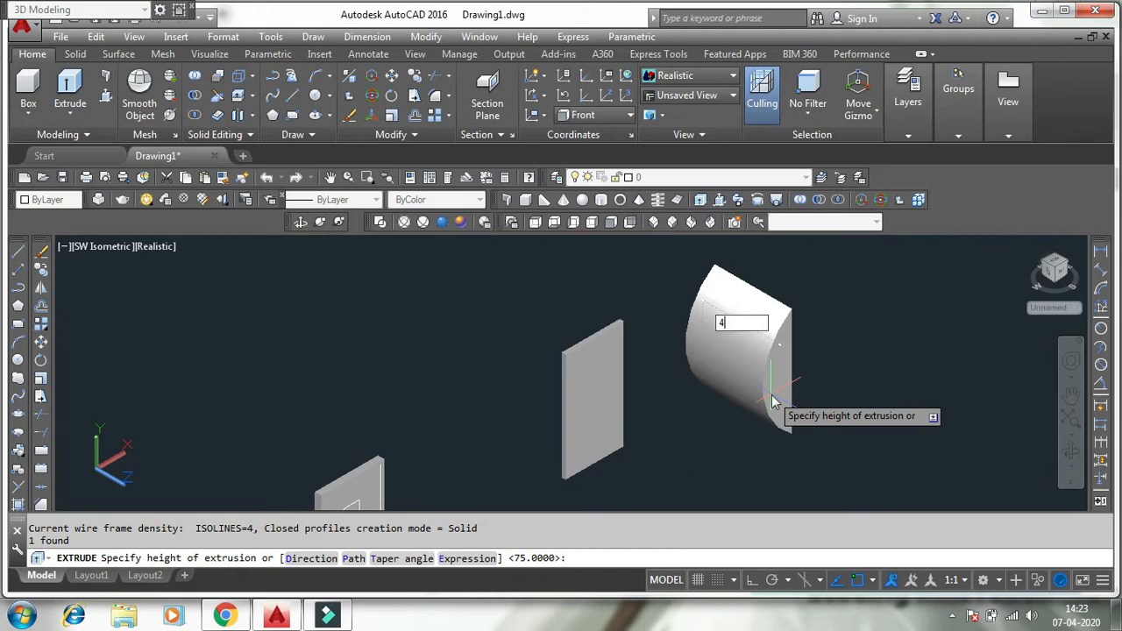
{"action": "key", "text": "Return"}
{"action": "key", "text": "Escape"}
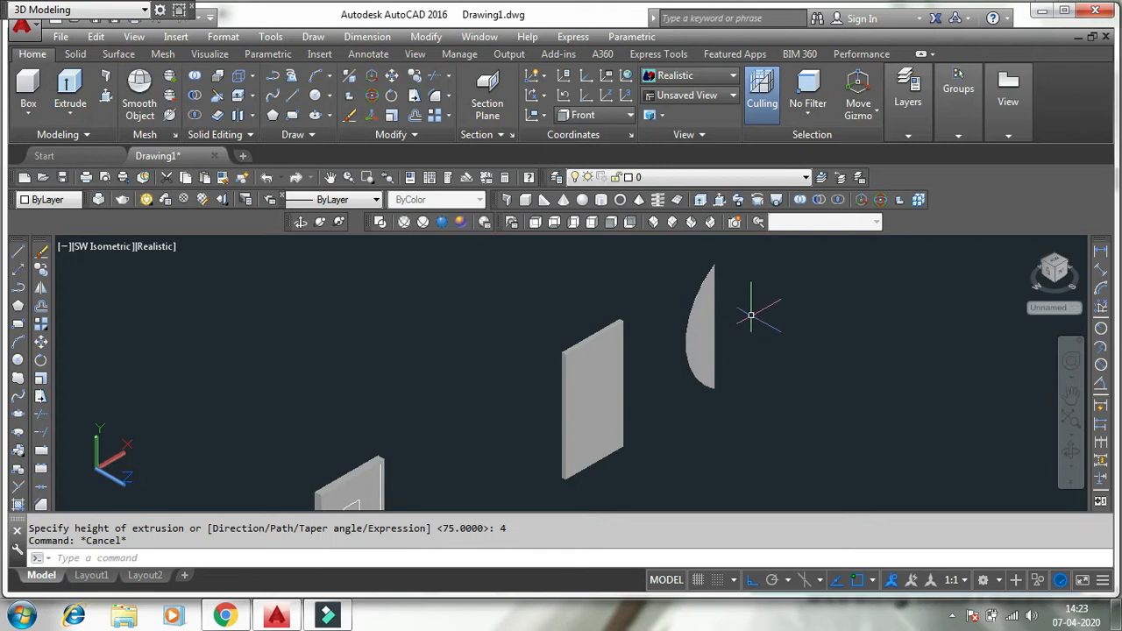
Step: In the 2D Wireframe style, move the thin arc-shaped solid onto the door panel's front face, matching its rear top corner to the panel's upper-right corner
{"action": "left_click", "coordinate": [380, 222]}
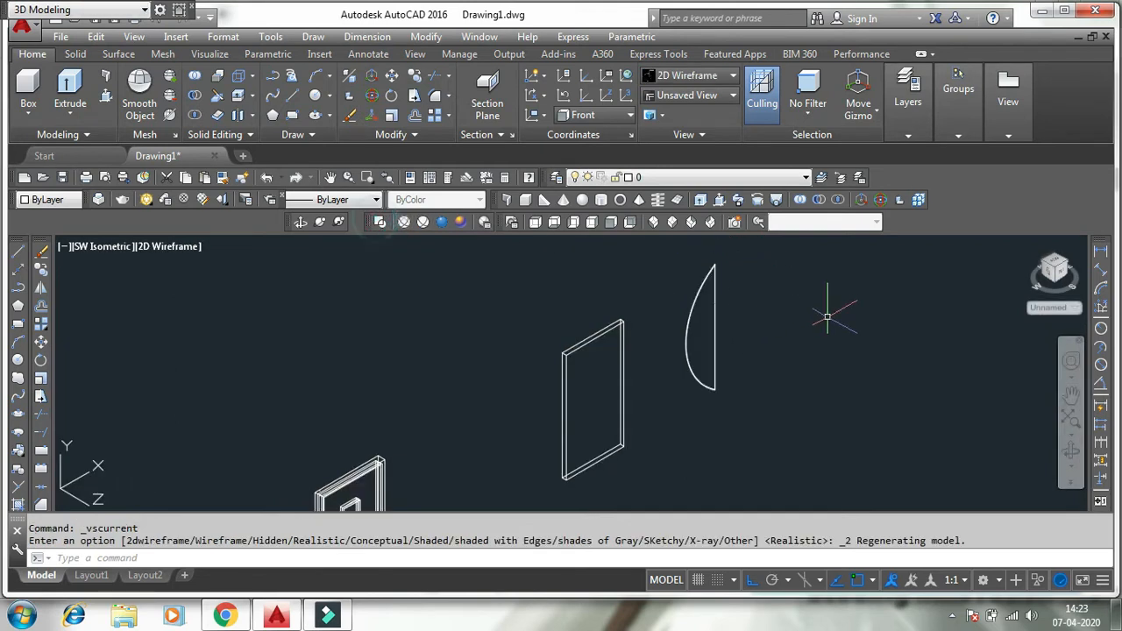
{"action": "type", "text": "m"}
{"action": "key", "text": "Return"}
{"action": "left_click", "coordinate": [739, 408]}
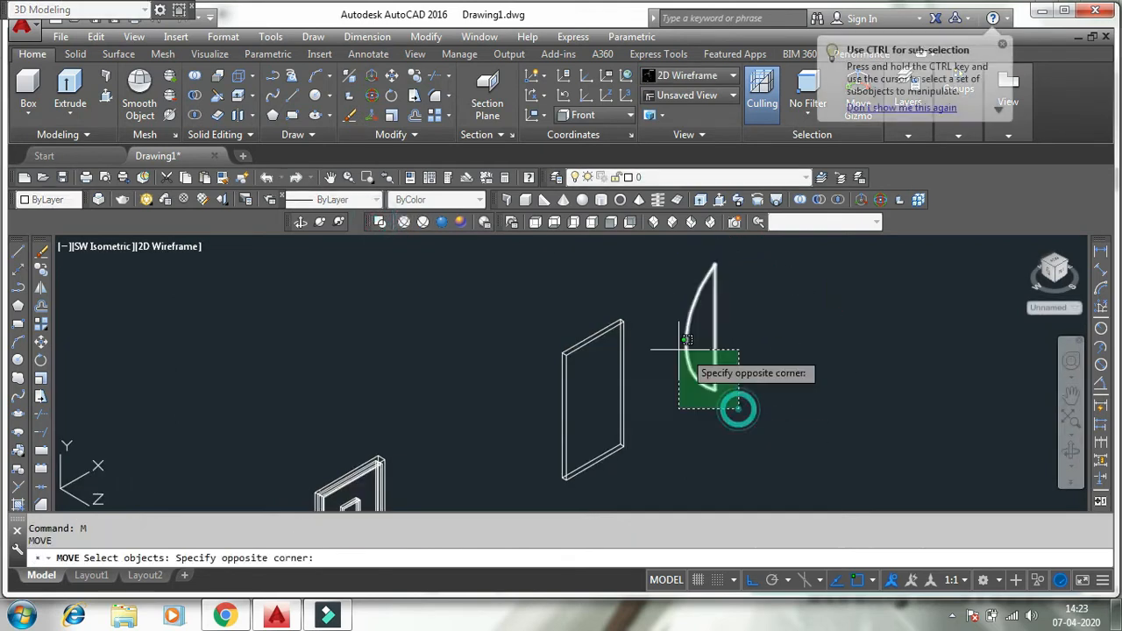
{"action": "left_click", "coordinate": [680, 351]}
{"action": "key", "text": "Return"}
{"action": "scroll", "coordinate": [692, 333], "scroll_direction": "up", "scroll_amount": 5}
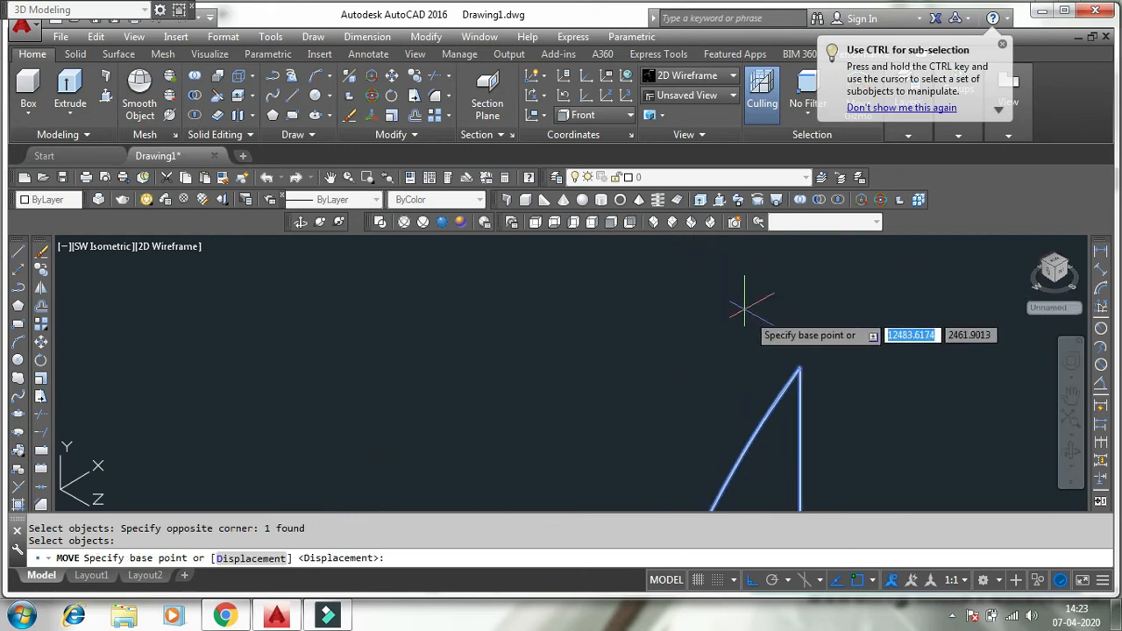
{"action": "scroll", "coordinate": [750, 404], "scroll_direction": "up", "scroll_amount": 5}
{"action": "scroll", "coordinate": [745, 425], "scroll_direction": "up", "scroll_amount": 4}
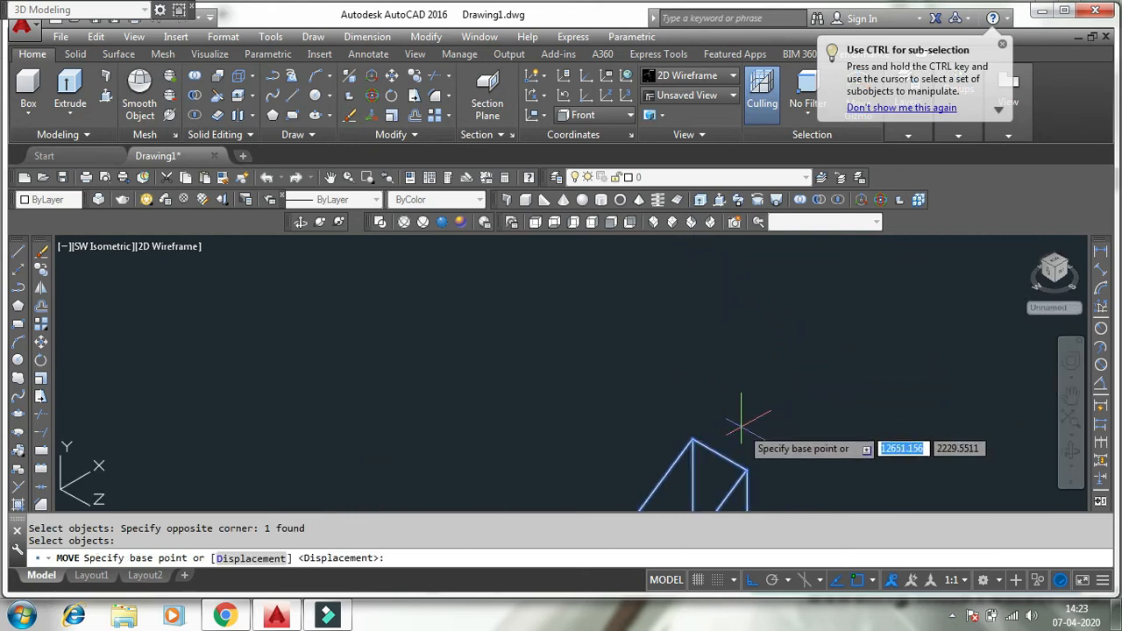
{"action": "left_click", "coordinate": [693, 439]}
{"action": "scroll", "coordinate": [647, 298], "scroll_direction": "up", "scroll_amount": 3}
{"action": "scroll", "coordinate": [646, 318], "scroll_direction": "down", "scroll_amount": 10}
{"action": "scroll", "coordinate": [565, 372], "scroll_direction": "up", "scroll_amount": 5}
{"action": "scroll", "coordinate": [626, 318], "scroll_direction": "up", "scroll_amount": 5}
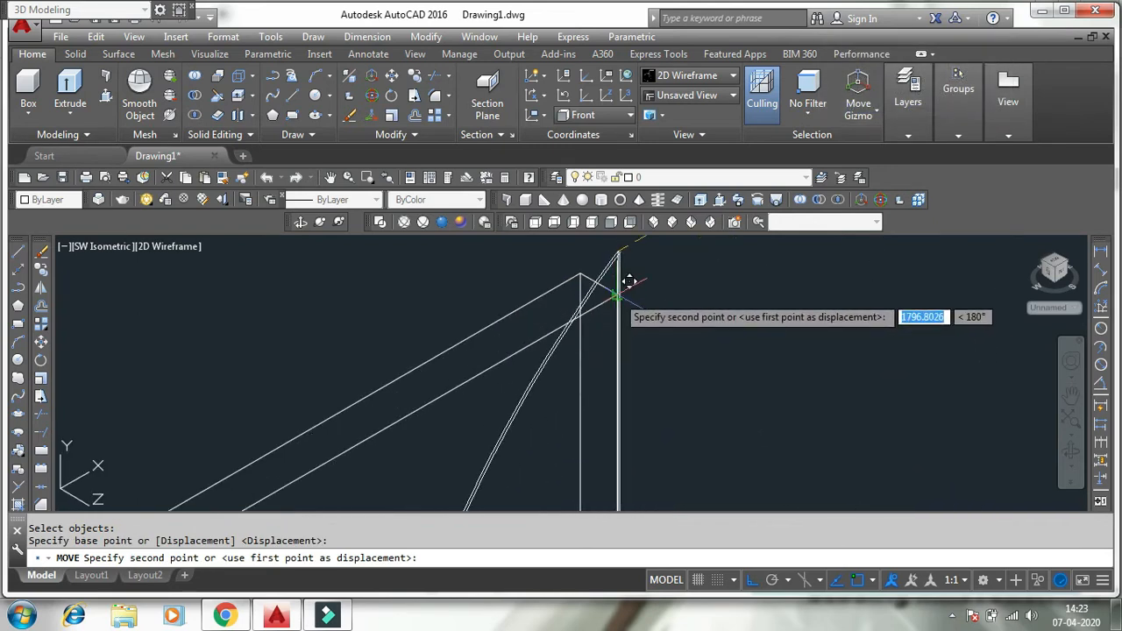
{"action": "left_click", "coordinate": [617, 297]}
{"action": "scroll", "coordinate": [692, 342], "scroll_direction": "down", "scroll_amount": 5}
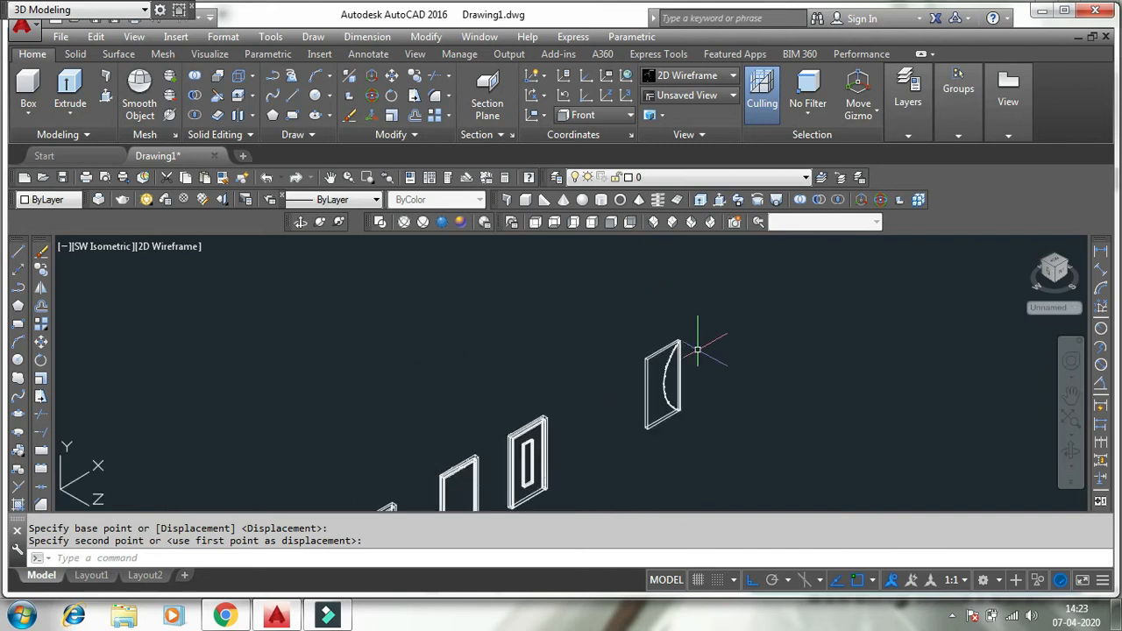
Step: Move the door panel together with its arc-shaped piece into the empty first frame, centred in the frame's depth at the upper inner corner
{"action": "left_click", "coordinate": [690, 428]}
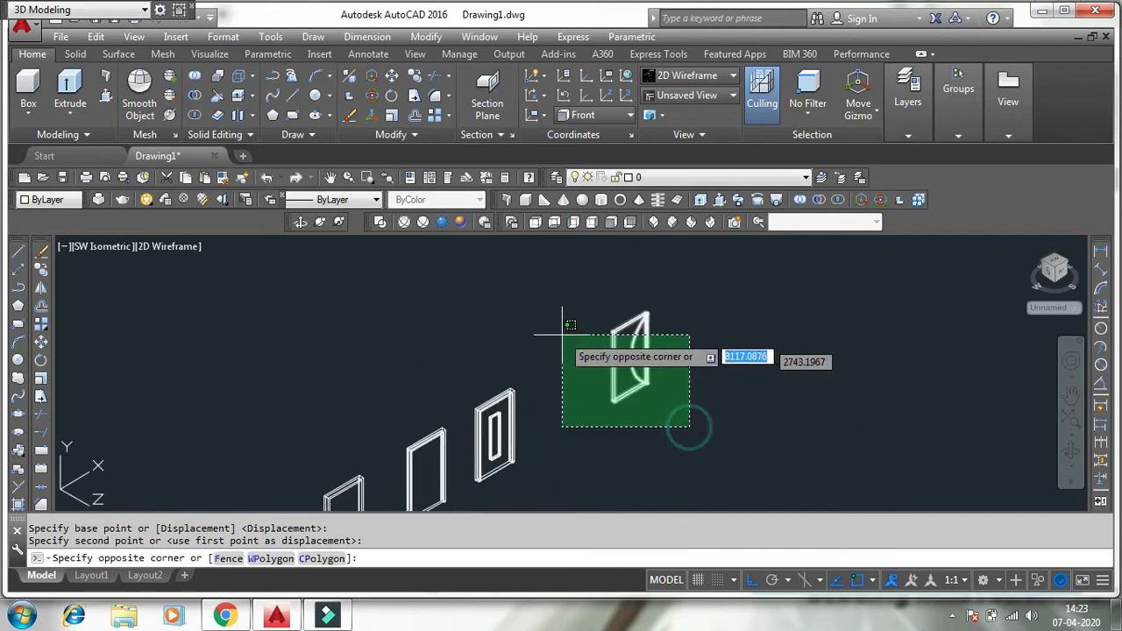
{"action": "left_click", "coordinate": [572, 299]}
{"action": "key", "text": "Return"}
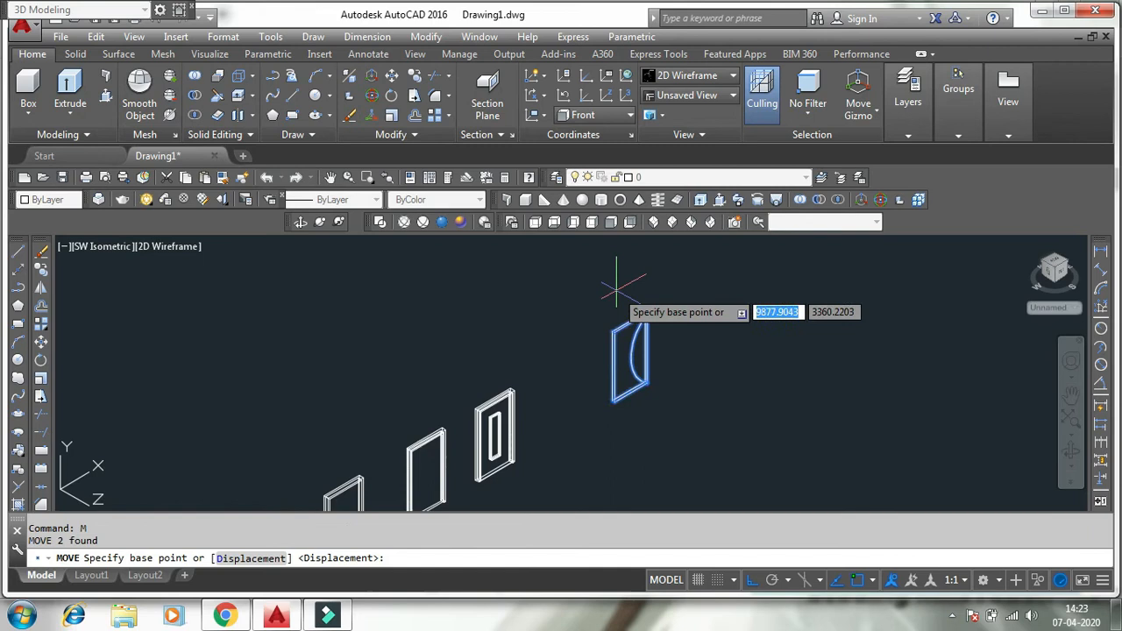
{"action": "scroll", "coordinate": [651, 313], "scroll_direction": "up", "scroll_amount": 5}
{"action": "left_click", "coordinate": [661, 415]}
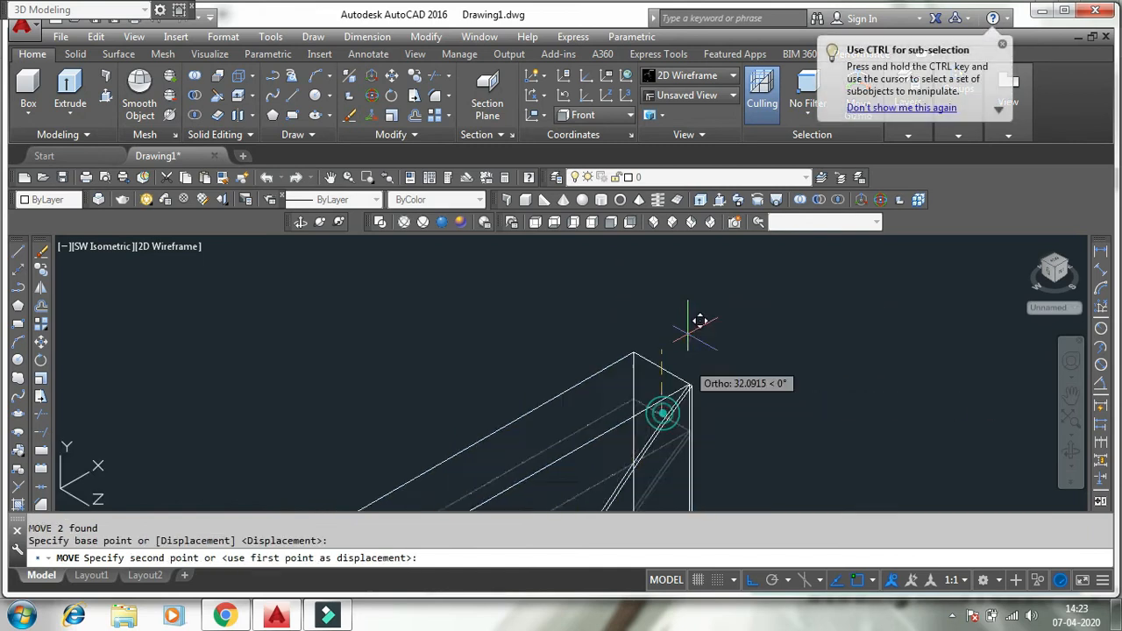
{"action": "scroll", "coordinate": [693, 295], "scroll_direction": "down", "scroll_amount": 8}
{"action": "scroll", "coordinate": [573, 351], "scroll_direction": "up", "scroll_amount": 10}
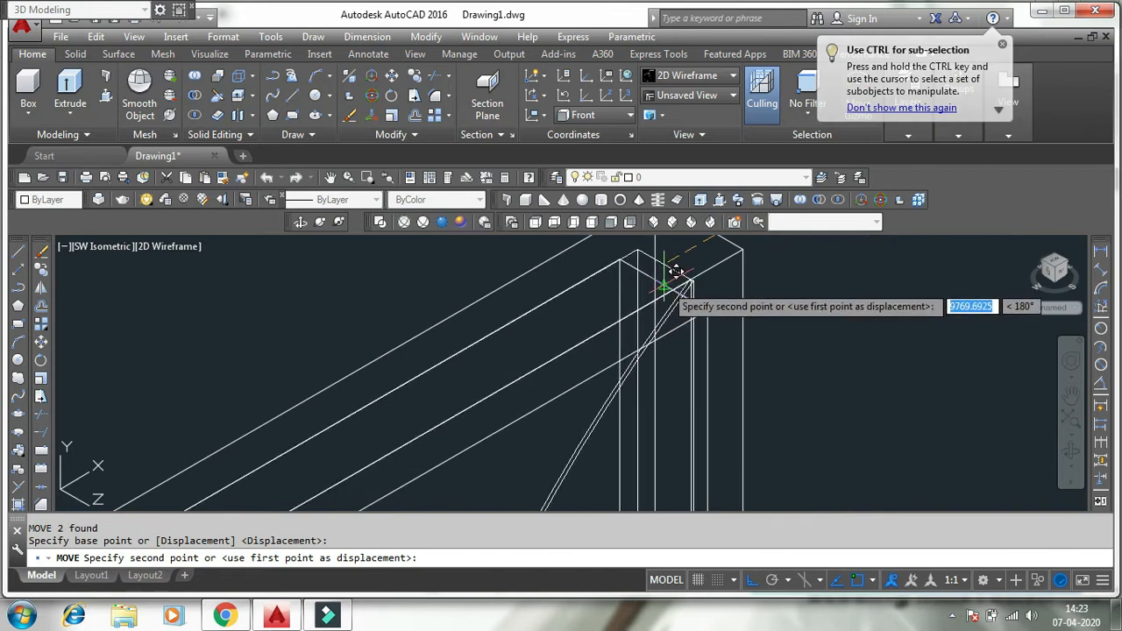
{"action": "left_click", "coordinate": [530, 280]}
{"action": "scroll", "coordinate": [529, 285], "scroll_direction": "down", "scroll_amount": 7}
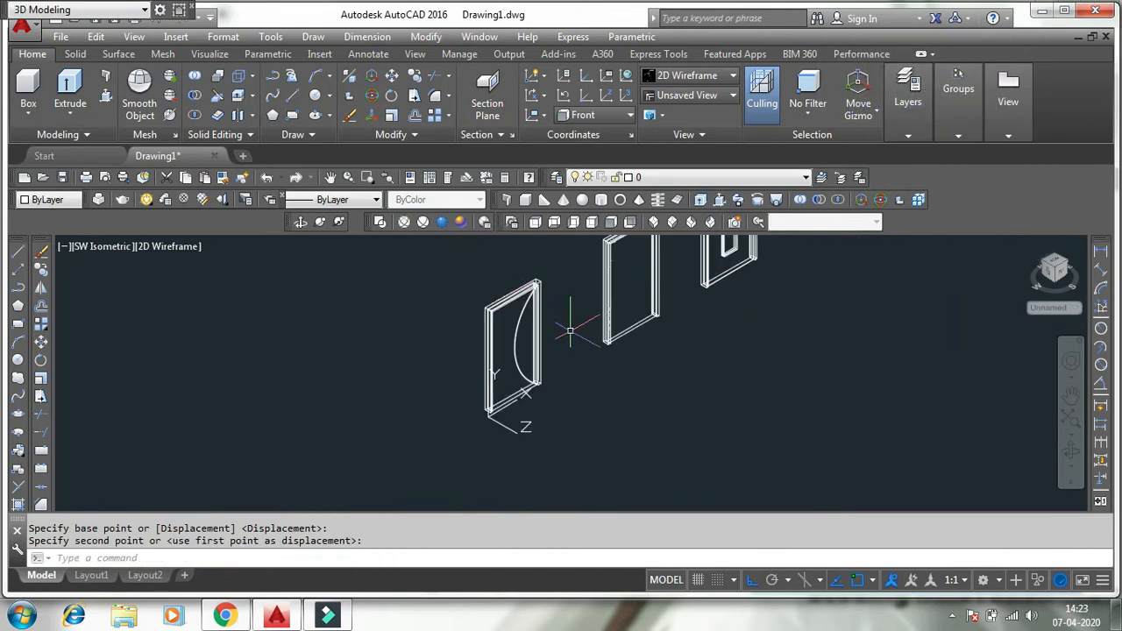
Step: Display the doors in the Realistic visual style and browse the Wood materials of the Autodesk Library
{"action": "left_click", "coordinate": [444, 224]}
{"action": "scroll", "coordinate": [684, 391], "scroll_direction": "down", "scroll_amount": 2}
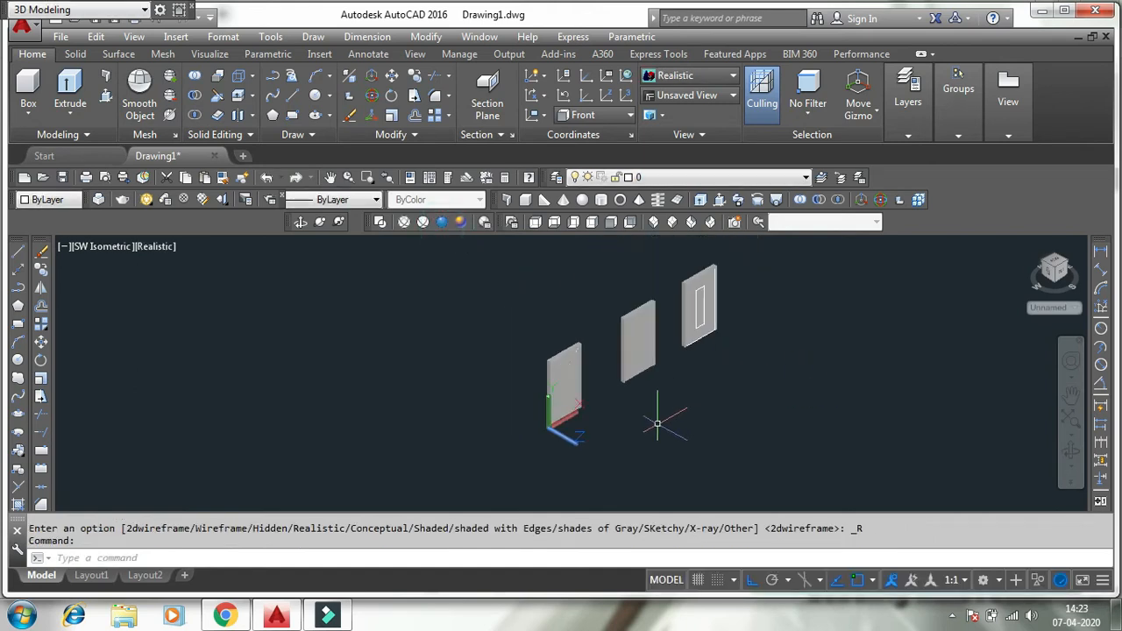
{"action": "scroll", "coordinate": [761, 322], "scroll_direction": "up", "scroll_amount": 2}
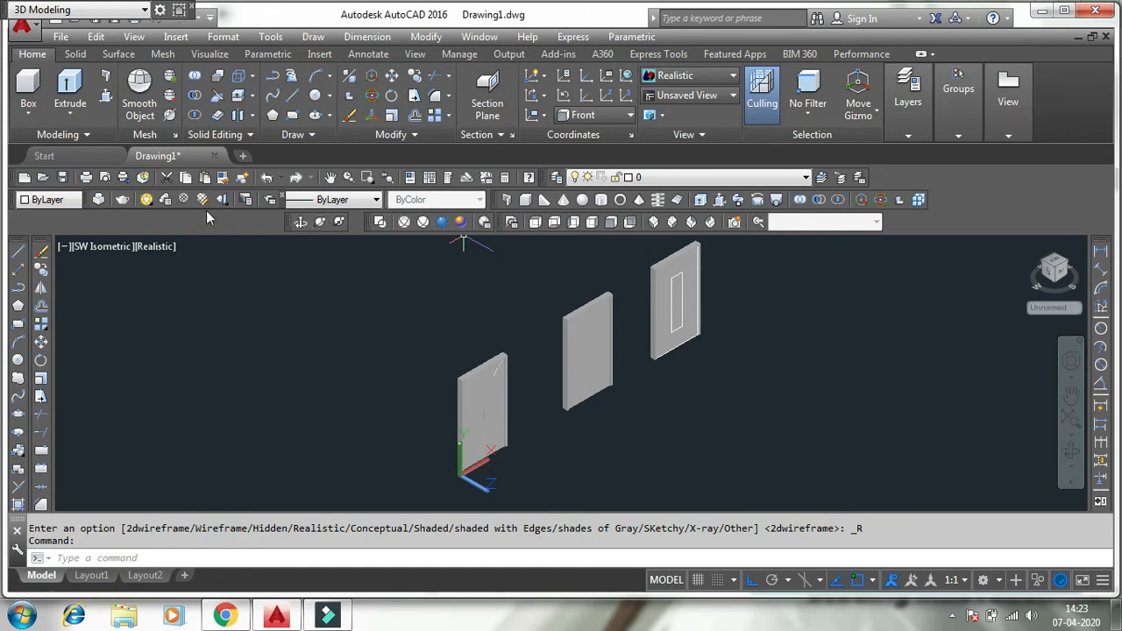
{"action": "left_click", "coordinate": [185, 200]}
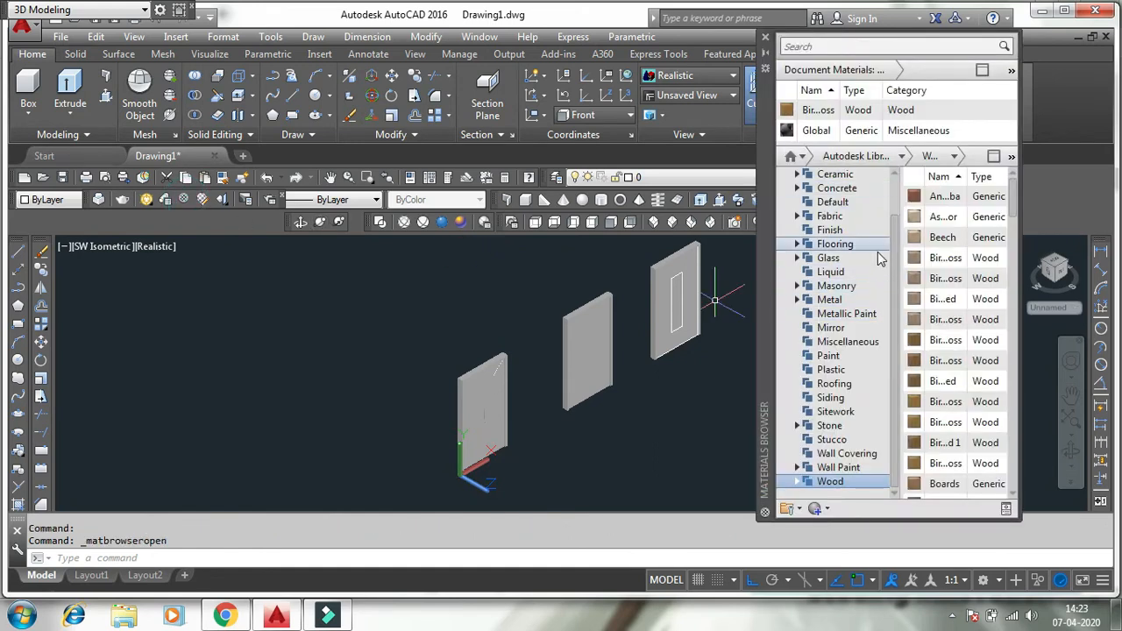
{"action": "left_click", "coordinate": [897, 244]}
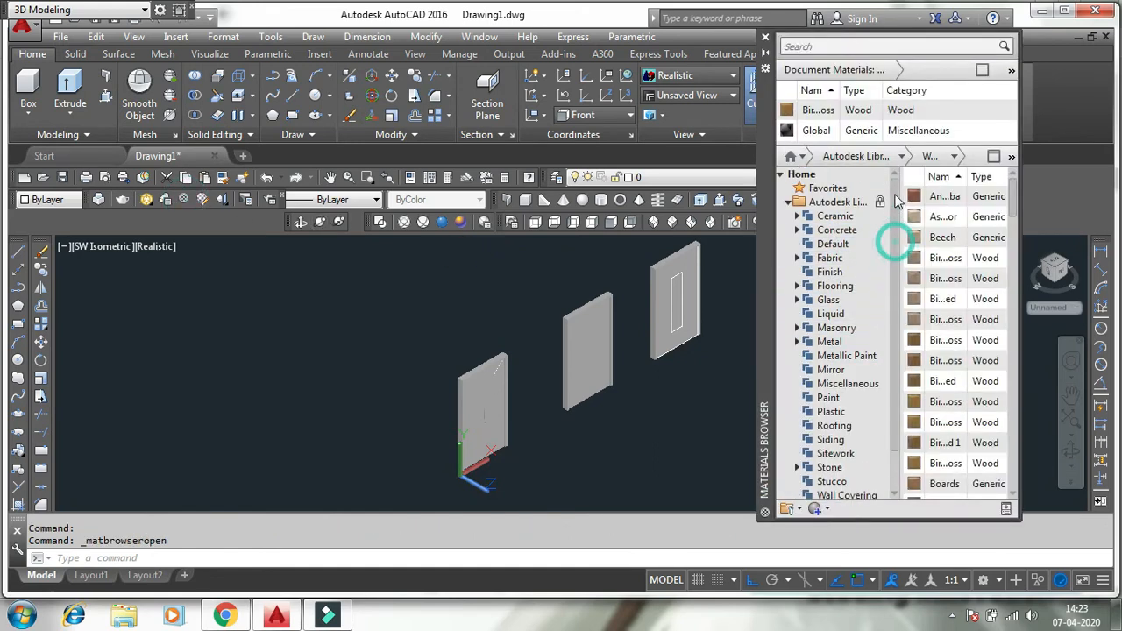
{"action": "left_click", "coordinate": [789, 203]}
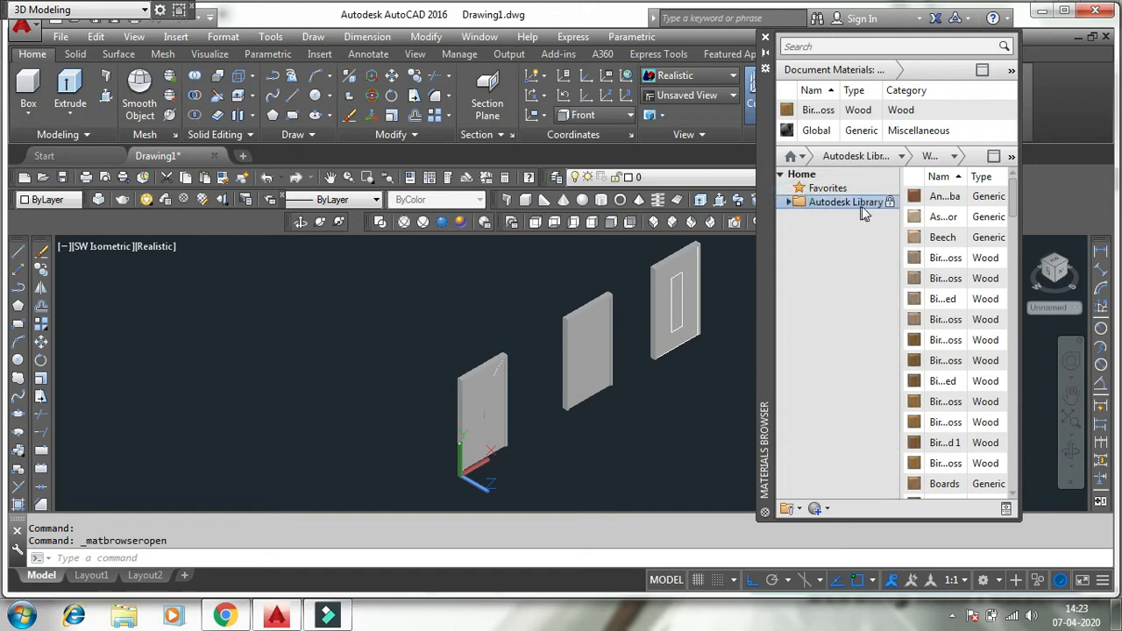
{"action": "left_click", "coordinate": [788, 202]}
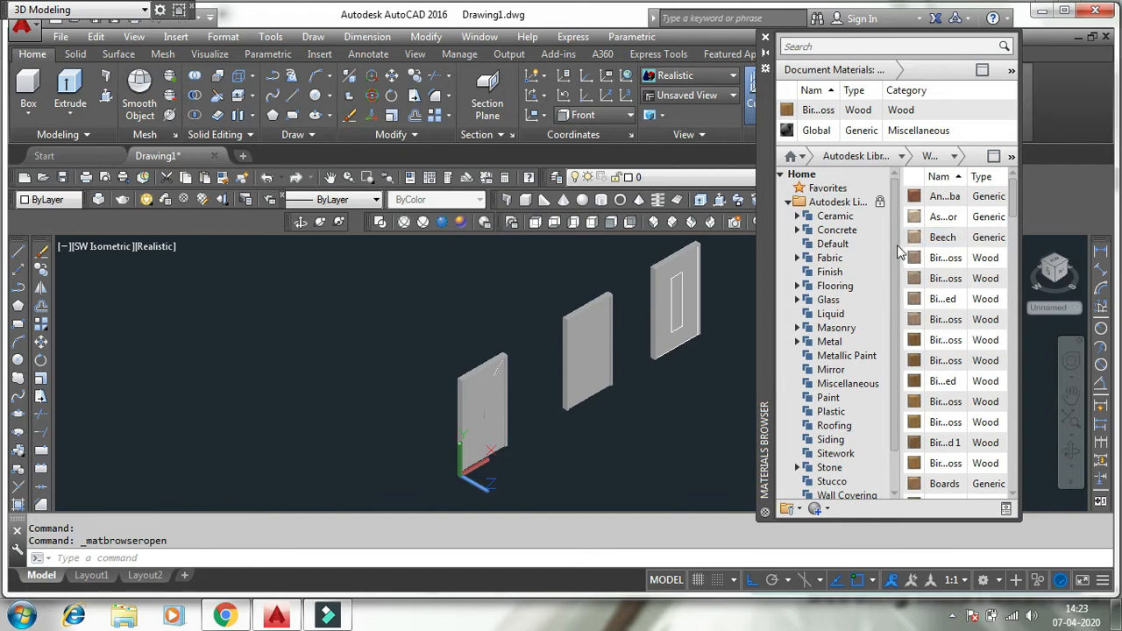
{"action": "mouse_move", "coordinate": [896, 252]}
{"action": "left_mouse_down"}
{"action": "mouse_move", "coordinate": [896, 292]}
{"action": "mouse_move", "coordinate": [895, 236]}
{"action": "mouse_move", "coordinate": [894, 291]}
{"action": "left_mouse_up"}
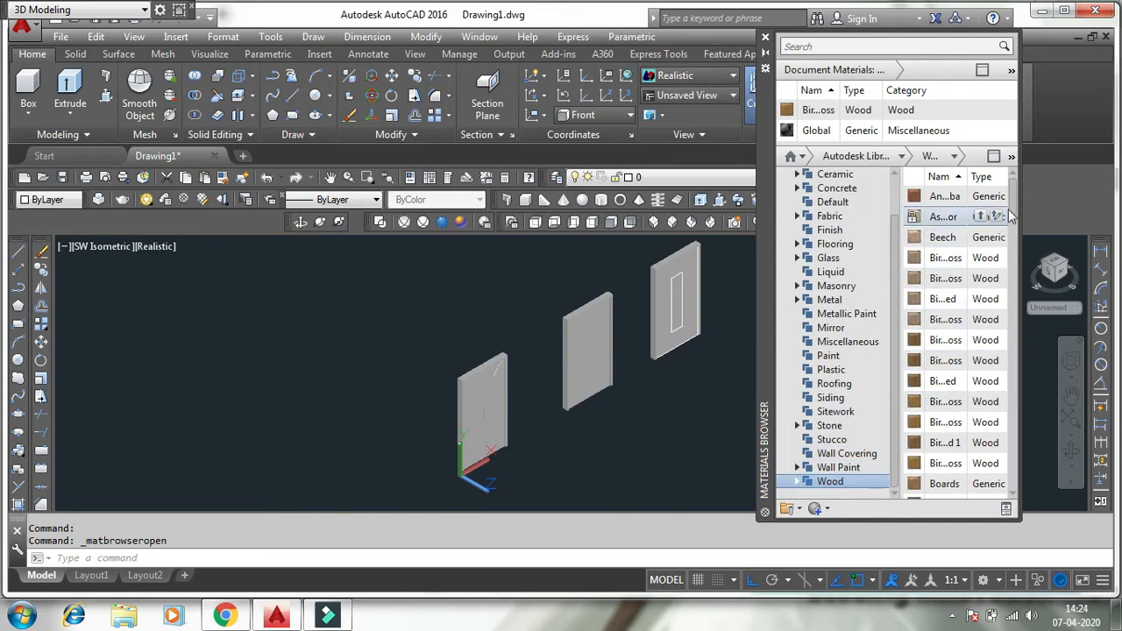
Step: Apply the reddish-brown "An...ba" wood material to the frame and panel of the door with the arc-shaped overlay
{"action": "left_click_drag", "start_coordinate": [922, 198], "coordinate": [479, 361]}
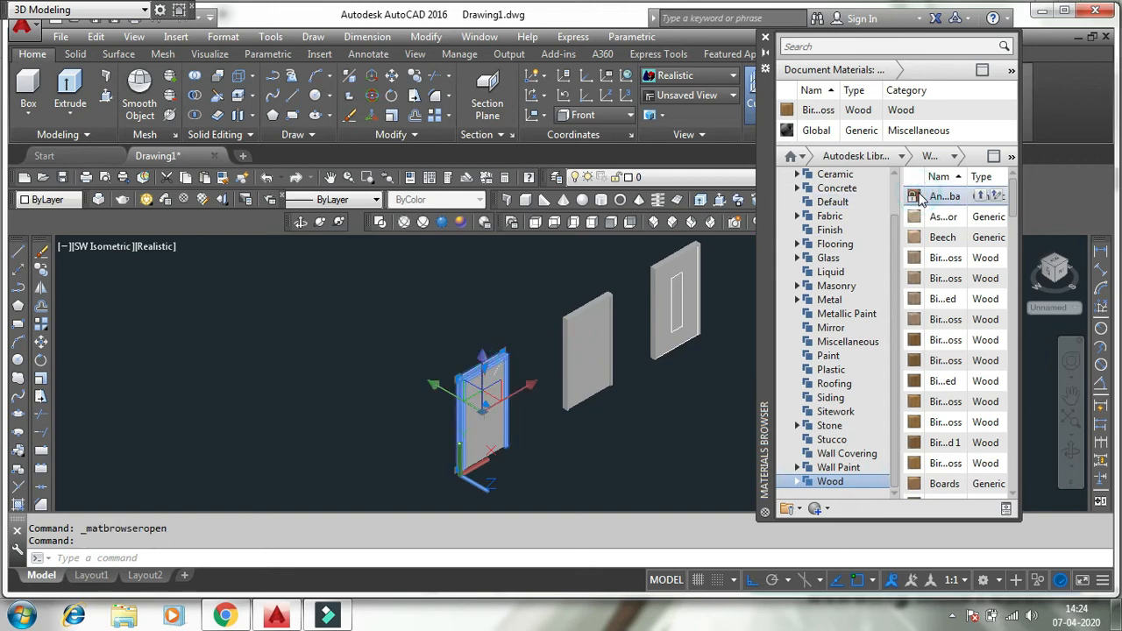
{"action": "left_click_drag", "start_coordinate": [889, 216], "coordinate": [509, 370]}
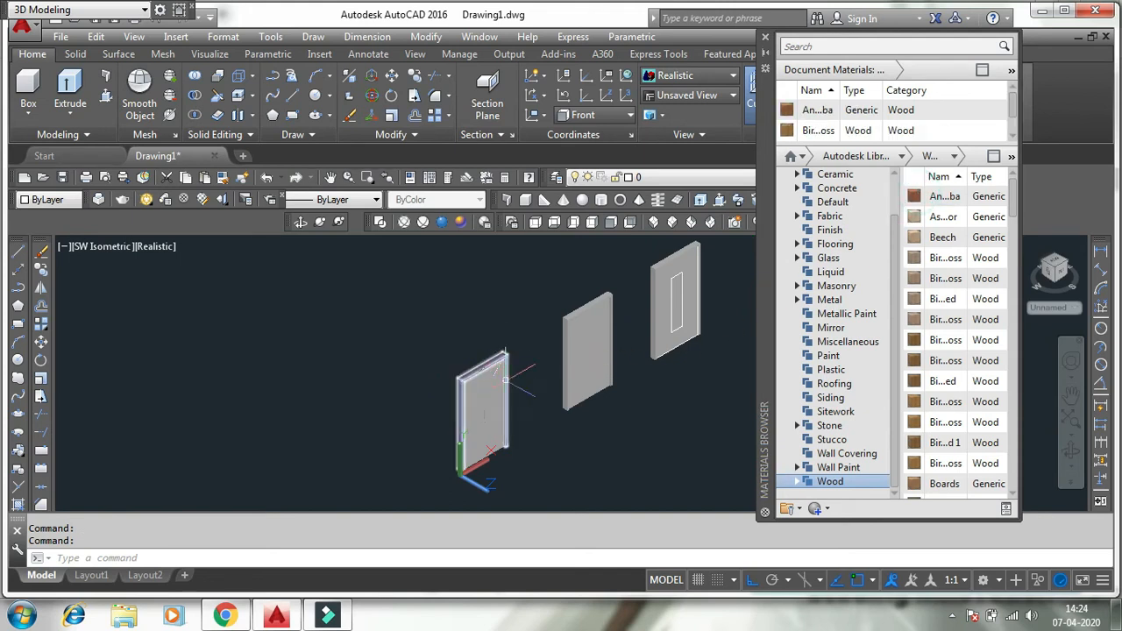
{"action": "scroll", "coordinate": [500, 395], "scroll_direction": "up", "scroll_amount": 5}
{"action": "left_click_drag", "start_coordinate": [919, 200], "coordinate": [438, 364]}
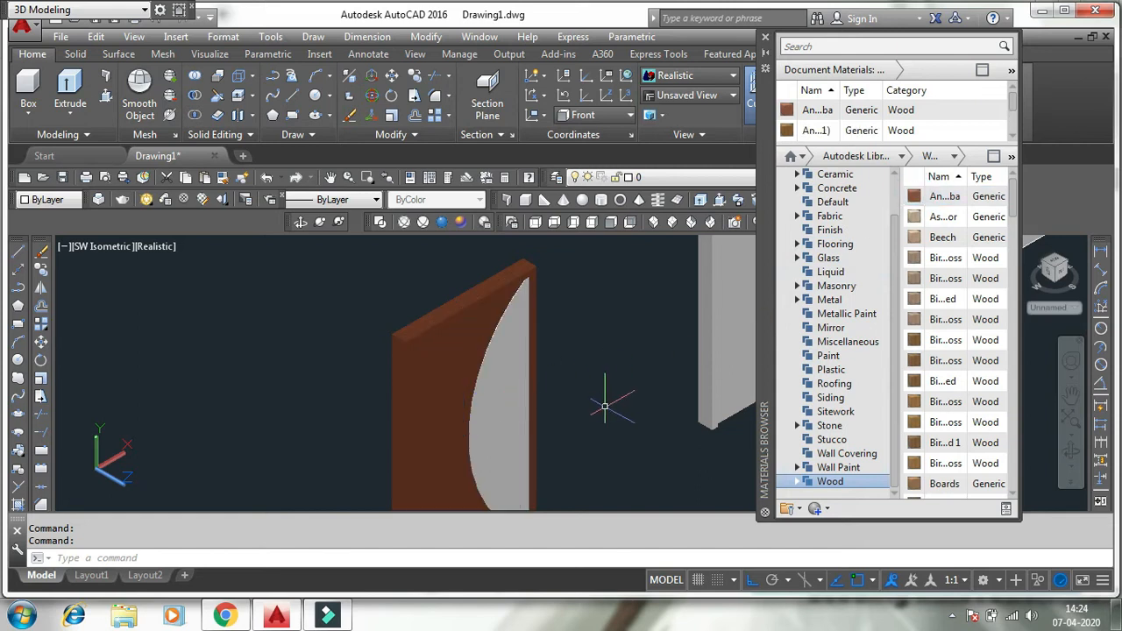
Step: Apply a "Bir...oss" wood material to the arc-shaped overlay on the door panel
{"action": "middle_click_drag", "start_coordinate": [594, 391], "coordinate": [601, 323]}
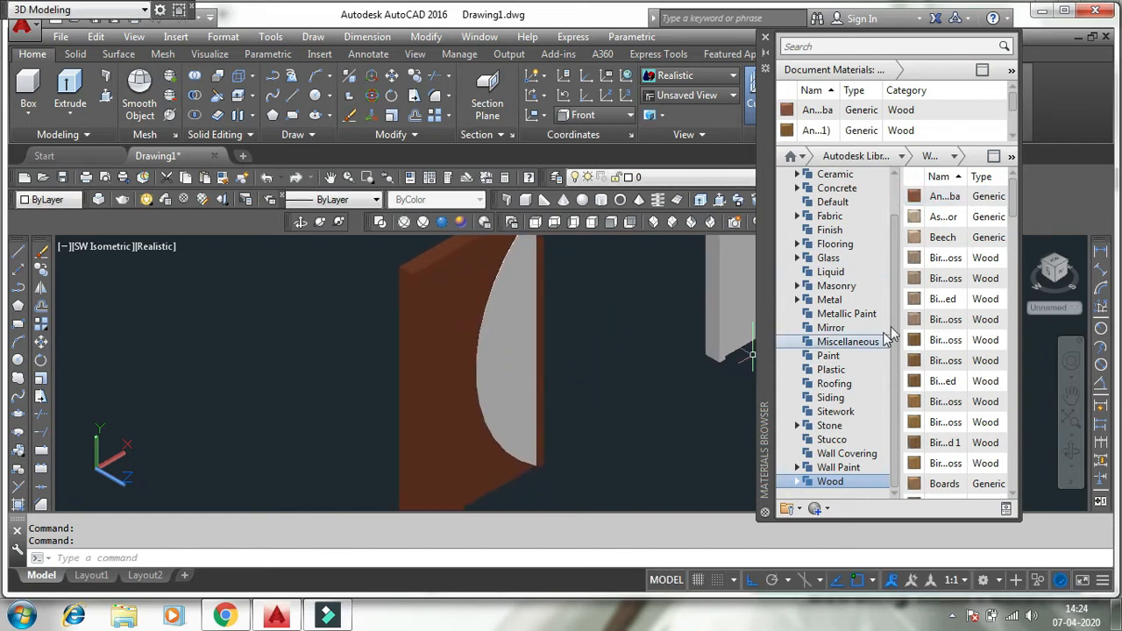
{"action": "left_click_drag", "start_coordinate": [945, 278], "coordinate": [544, 419]}
{"action": "middle_click_drag", "start_coordinate": [624, 406], "coordinate": [556, 472]}
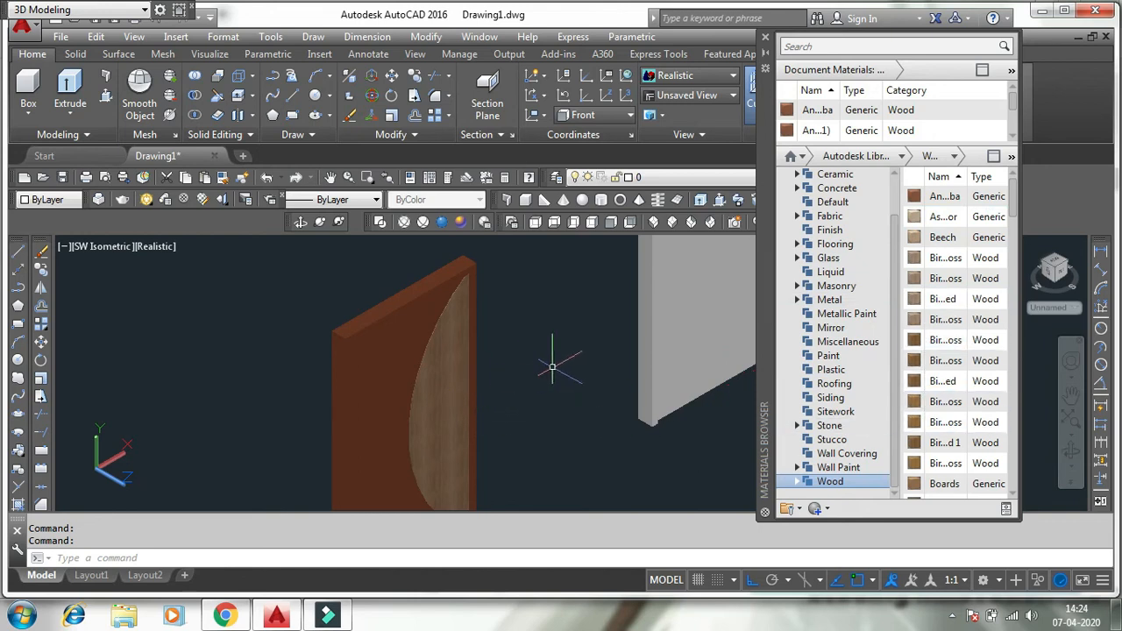
Step: Apply the "An...ba" wood material to the plain middle door's frame and a light beige wood material to its panel
{"action": "middle_click_drag", "start_coordinate": [552, 368], "coordinate": [469, 459]}
{"action": "middle_click_drag", "start_coordinate": [493, 412], "coordinate": [414, 460]}
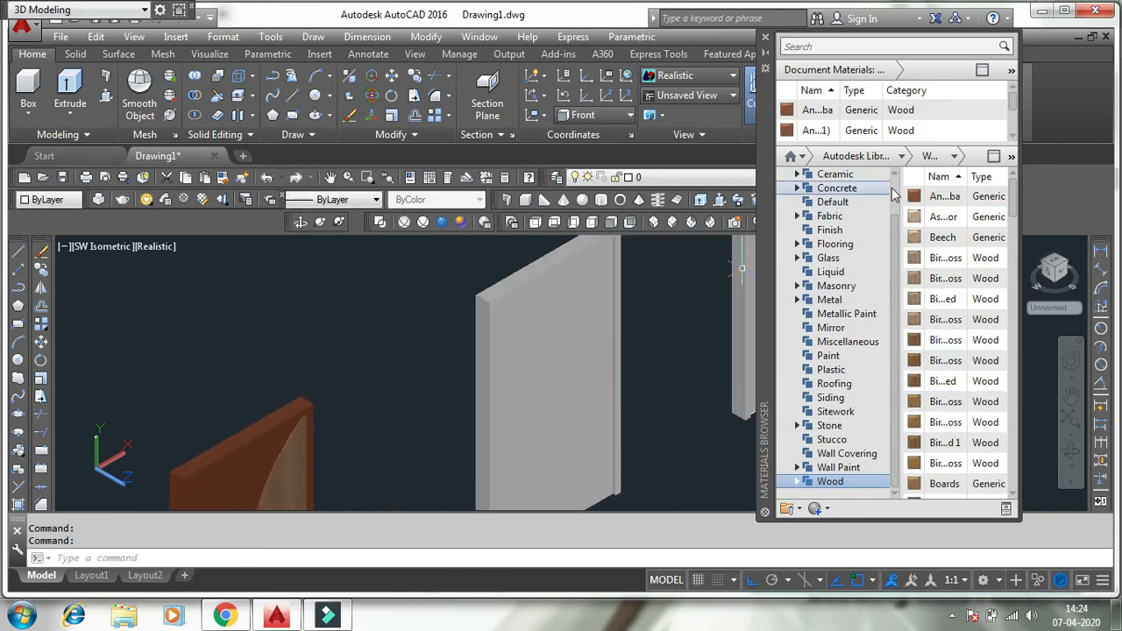
{"action": "left_click_drag", "start_coordinate": [909, 209], "coordinate": [537, 274]}
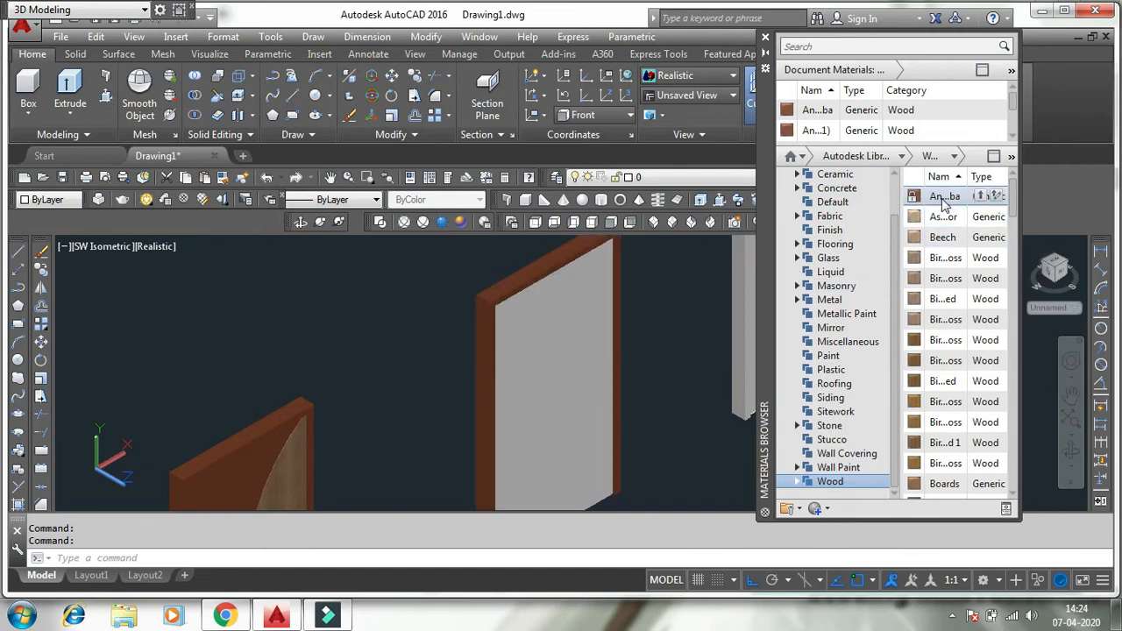
{"action": "left_click_drag", "start_coordinate": [943, 204], "coordinate": [681, 411]}
Step: Apply the "An...ba" wood material to the third door's frame and a dark "Bir...oss" wood material to the panel around its insert
{"action": "middle_click_drag", "start_coordinate": [682, 396], "coordinate": [441, 461], "text": "shift"}
{"action": "left_click_drag", "start_coordinate": [934, 195], "coordinate": [689, 276]}
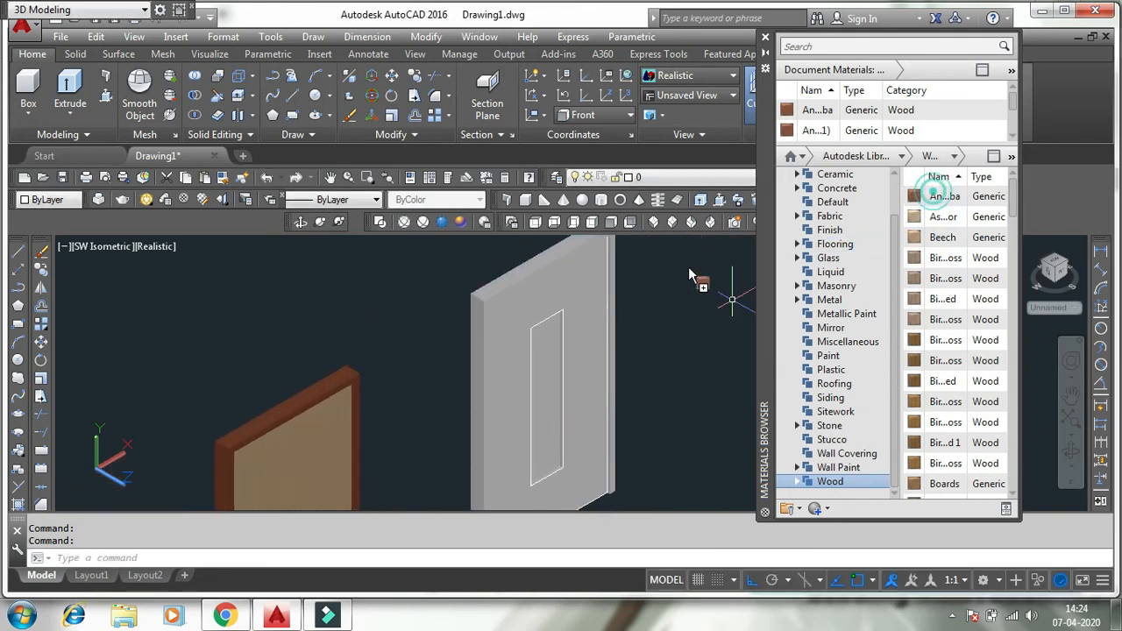
{"action": "left_click_drag", "start_coordinate": [556, 258], "coordinate": [560, 256]}
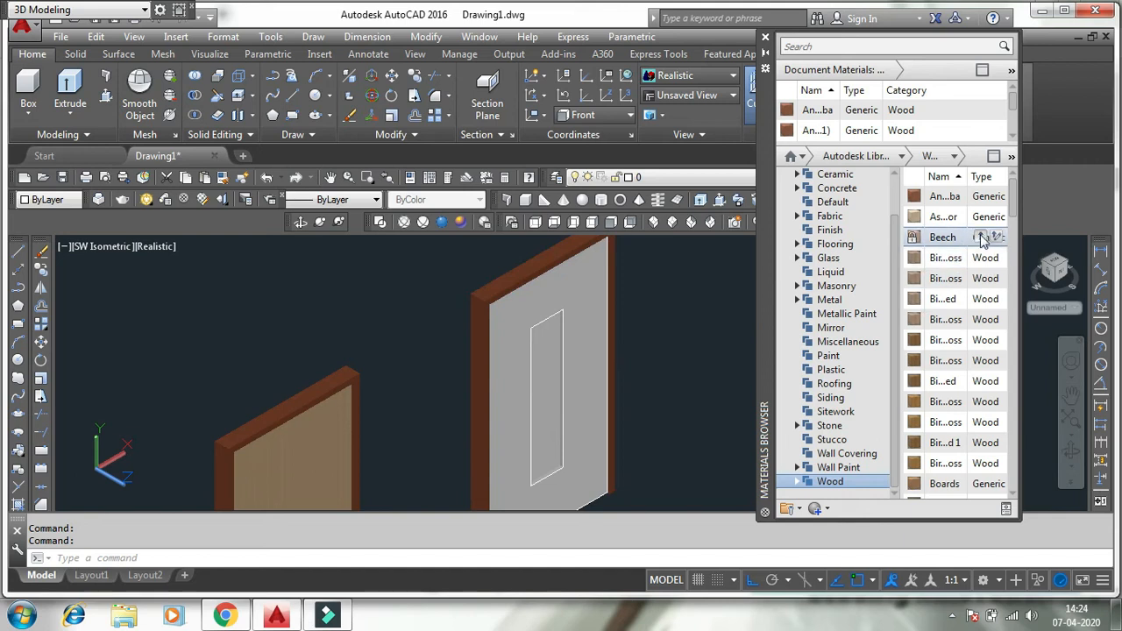
{"action": "left_click_drag", "start_coordinate": [948, 340], "coordinate": [598, 349]}
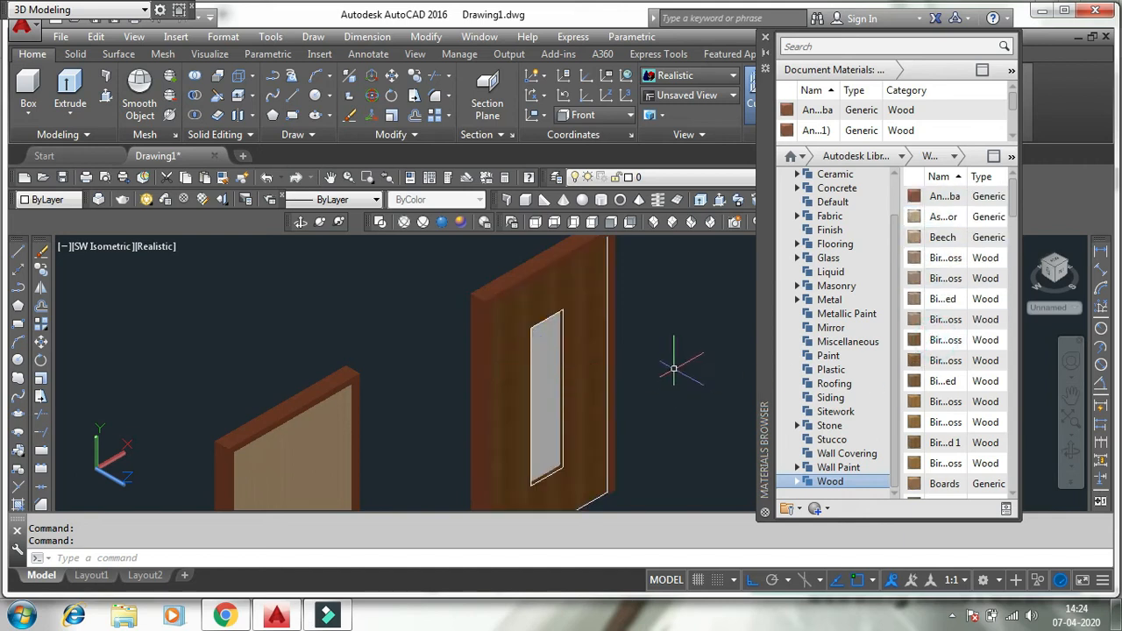
Step: Apply the "Lig...ive" material from the Glass > Glazing category to the third door's rectangular insert and close the materials browser
{"action": "left_click", "coordinate": [797, 260]}
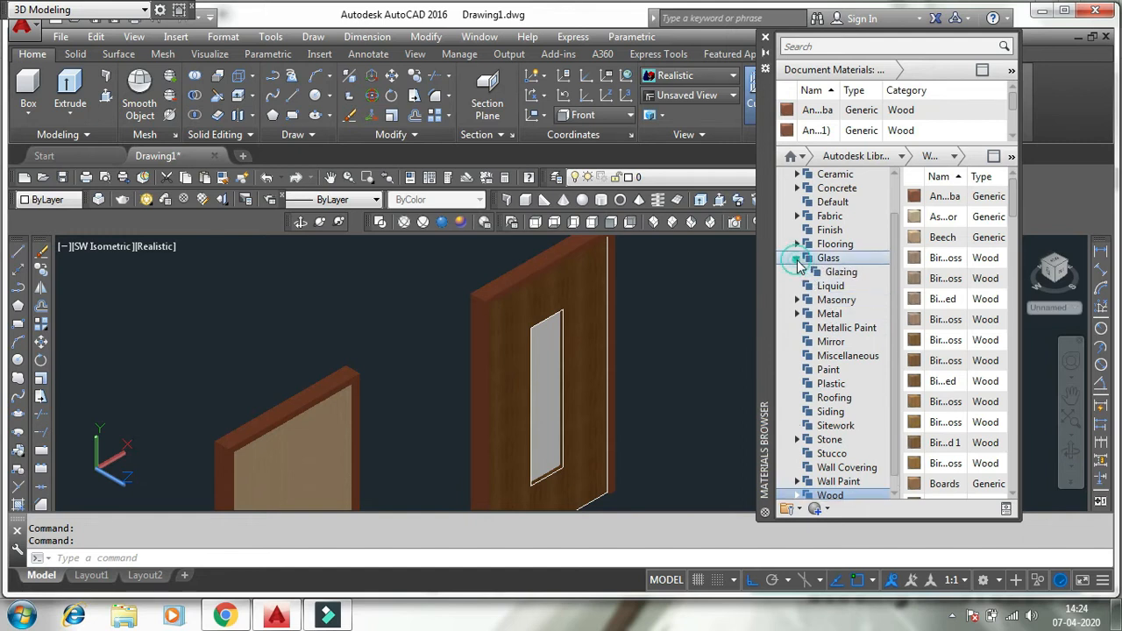
{"action": "left_click", "coordinate": [826, 259]}
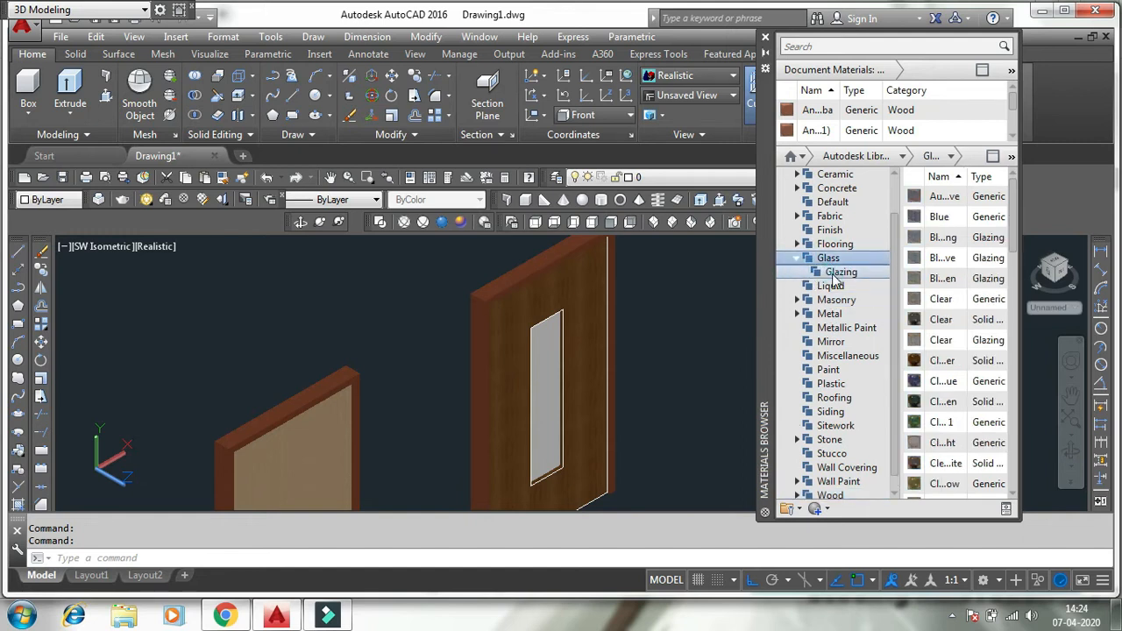
{"action": "left_click", "coordinate": [838, 273]}
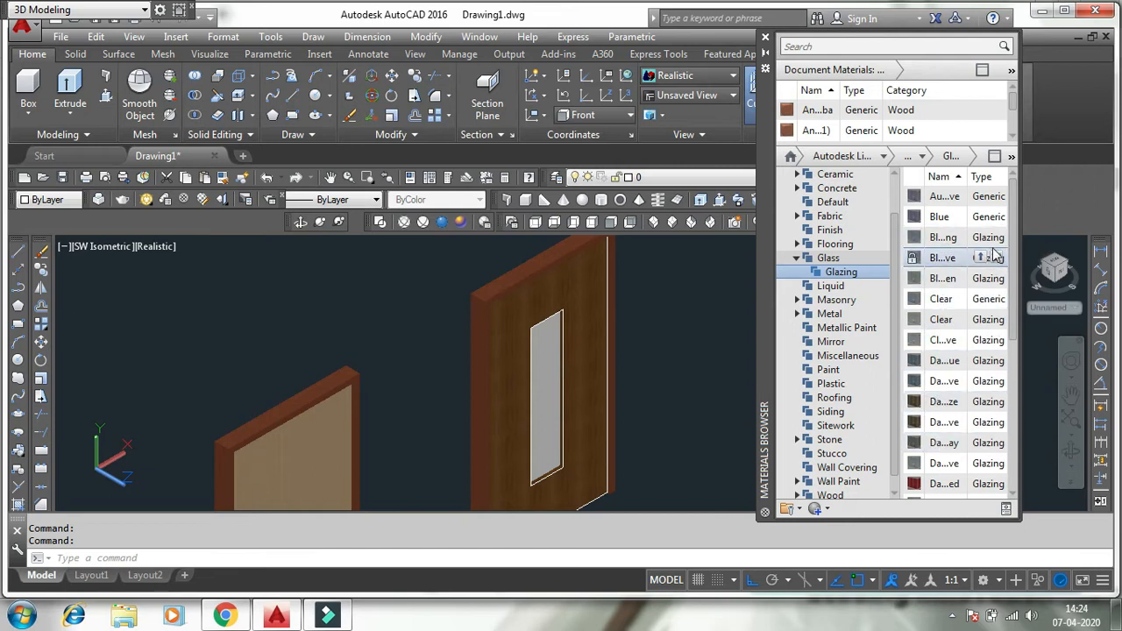
{"action": "left_click_drag", "start_coordinate": [1010, 276], "coordinate": [1012, 373]}
{"action": "left_click_drag", "start_coordinate": [916, 392], "coordinate": [550, 402]}
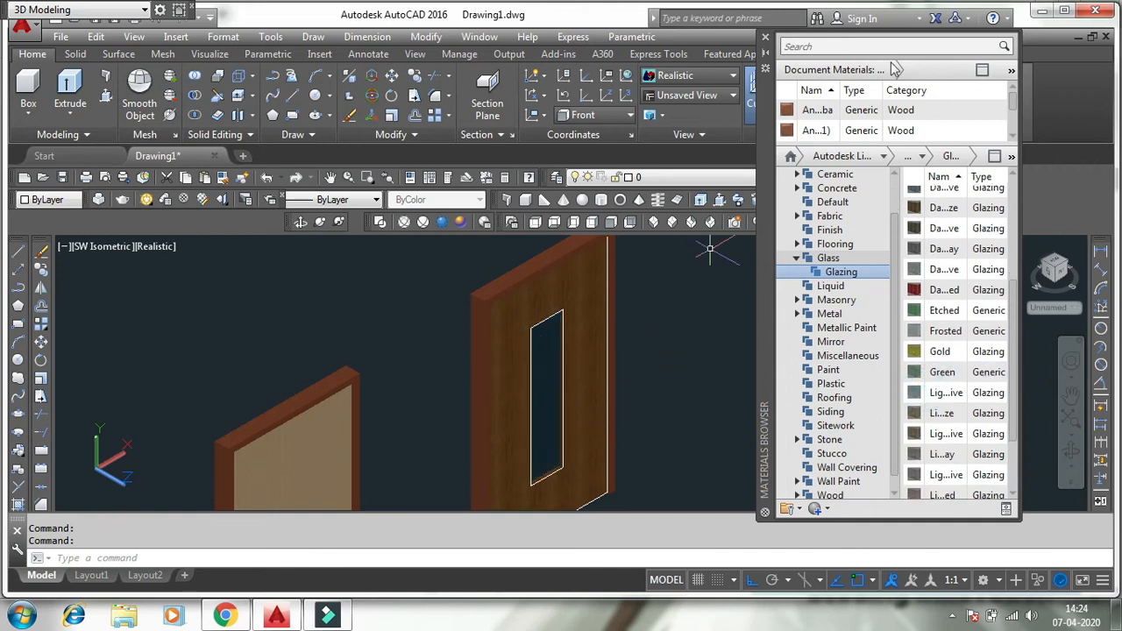
{"action": "left_click", "coordinate": [764, 41]}
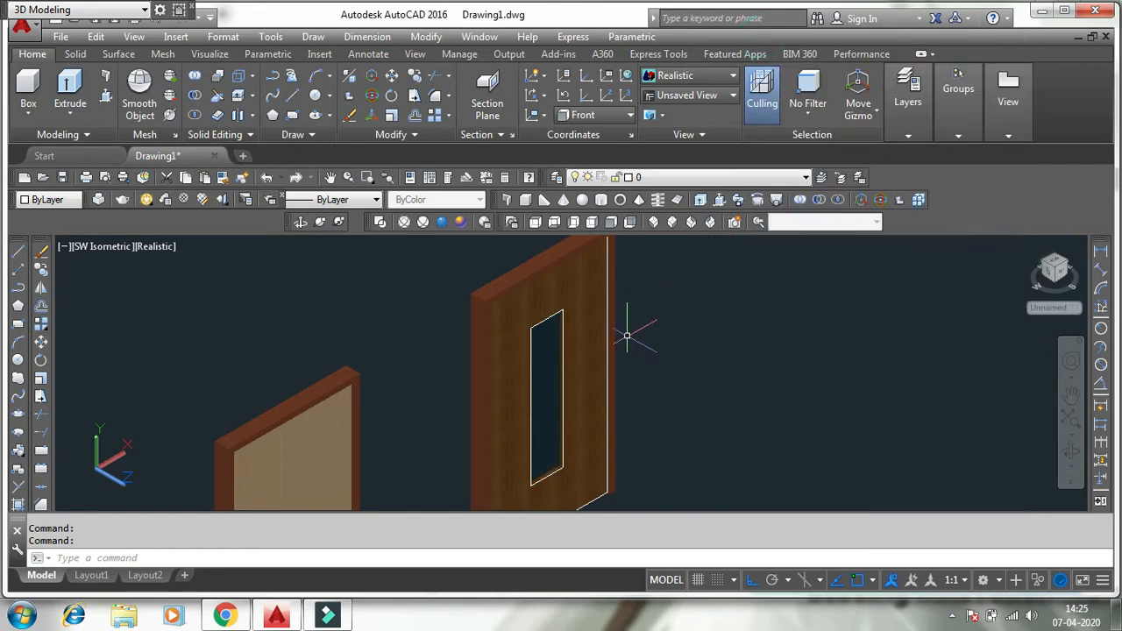
Step: Delete the leftover outlines around the third door's panel and its rectangular glass insert
{"action": "left_click", "coordinate": [599, 502]}
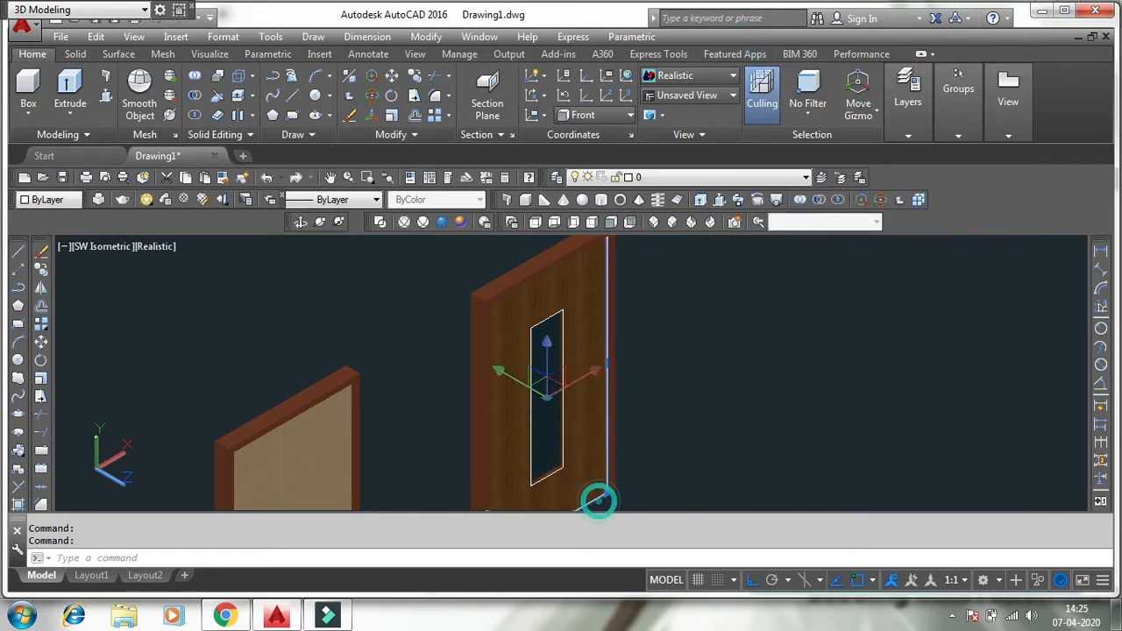
{"action": "key", "text": "Delete"}
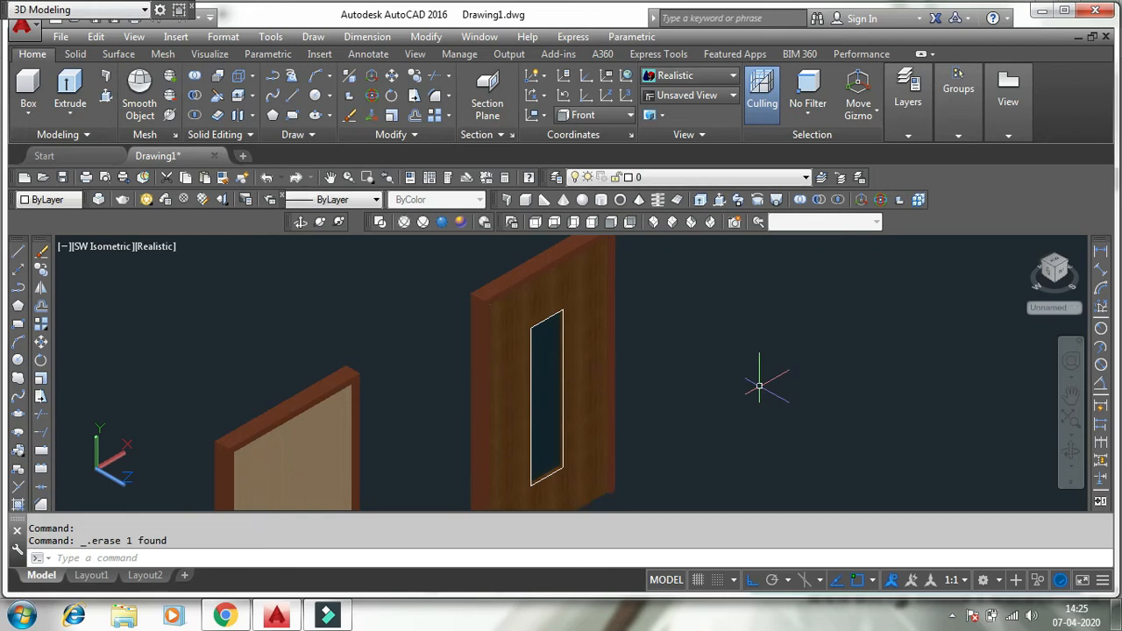
{"action": "left_click", "coordinate": [551, 476]}
{"action": "key", "text": "Delete"}
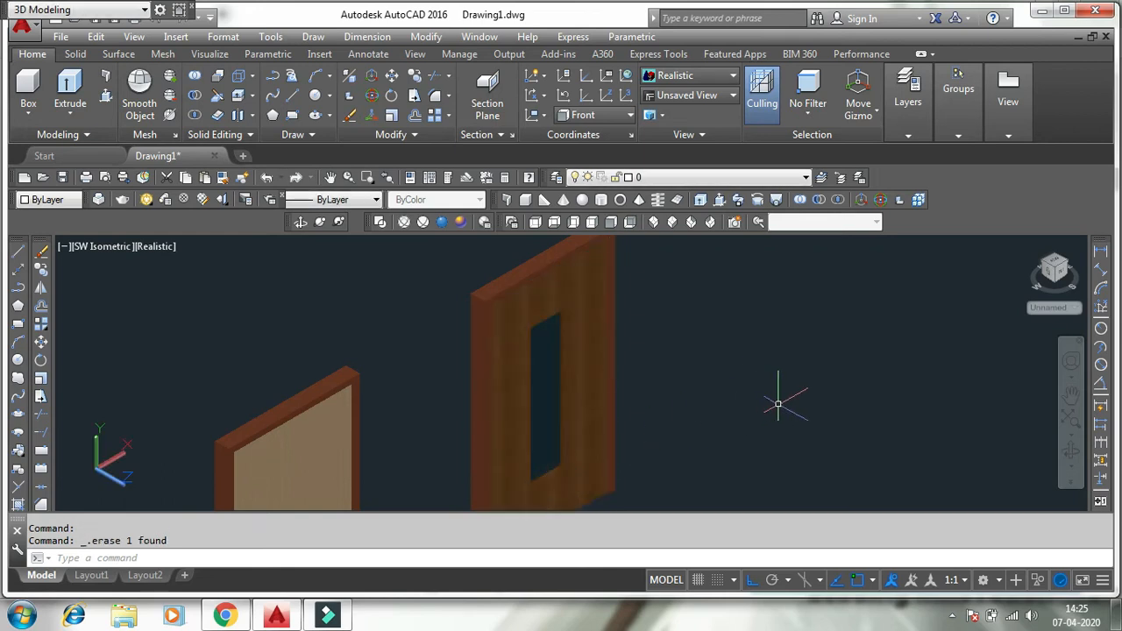
Step: Examine the three doors with their applied materials, including a close look at the door with the arc-shaped overlay
{"action": "scroll", "coordinate": [744, 381], "scroll_direction": "down", "scroll_amount": 3}
{"action": "scroll", "coordinate": [744, 380], "scroll_direction": "down", "scroll_amount": 3}
{"action": "middle_click_drag", "start_coordinate": [739, 351], "coordinate": [699, 304]}
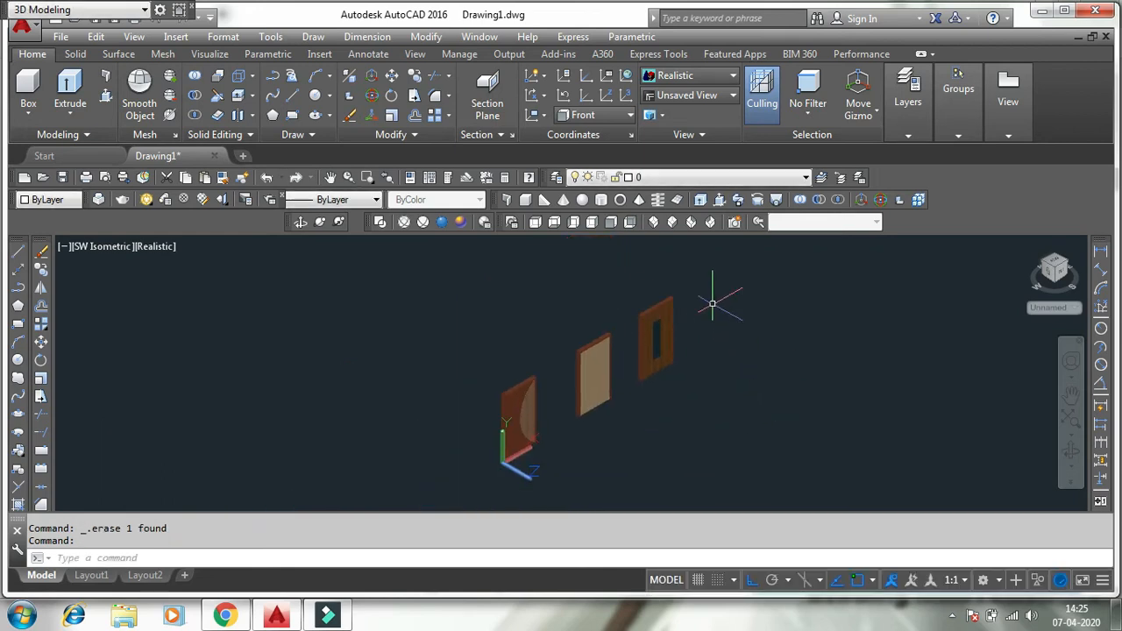
{"action": "scroll", "coordinate": [559, 383], "scroll_direction": "up", "scroll_amount": 2}
{"action": "scroll", "coordinate": [539, 448], "scroll_direction": "up", "scroll_amount": 3}
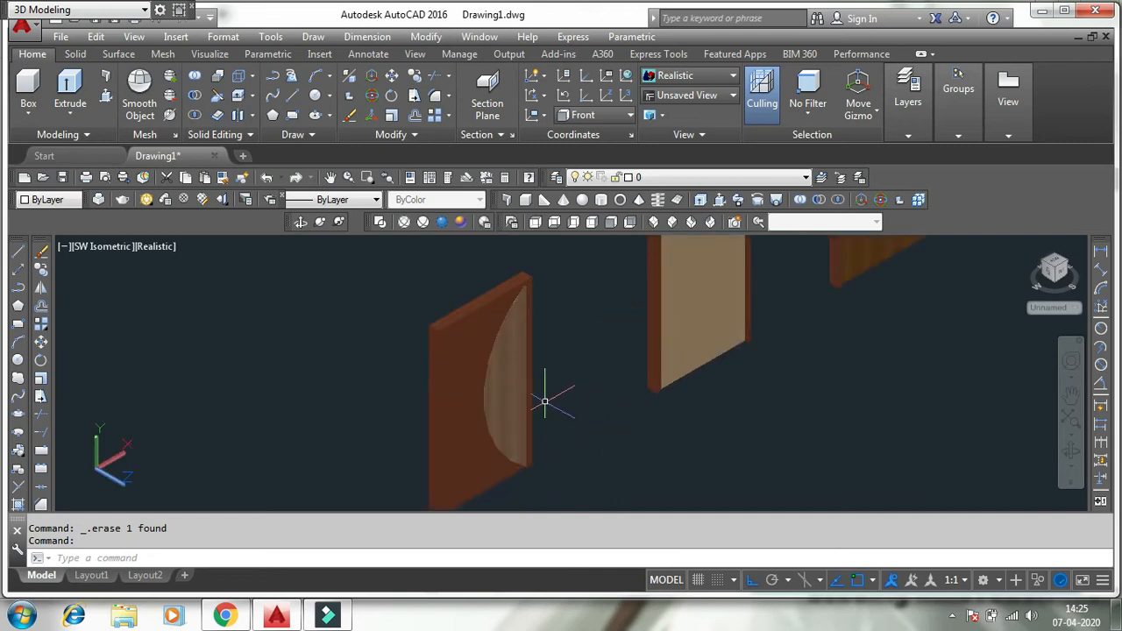
{"action": "scroll", "coordinate": [561, 392], "scroll_direction": "up", "scroll_amount": 2}
{"action": "scroll", "coordinate": [583, 395], "scroll_direction": "down", "scroll_amount": 4}
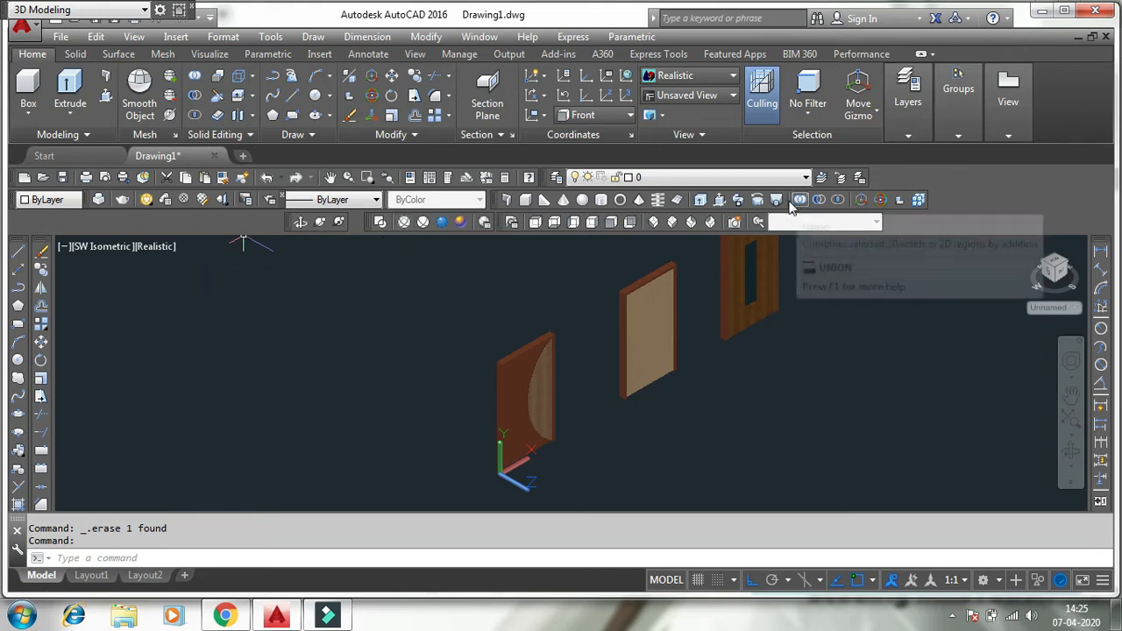
{"action": "type", "text": "o"}
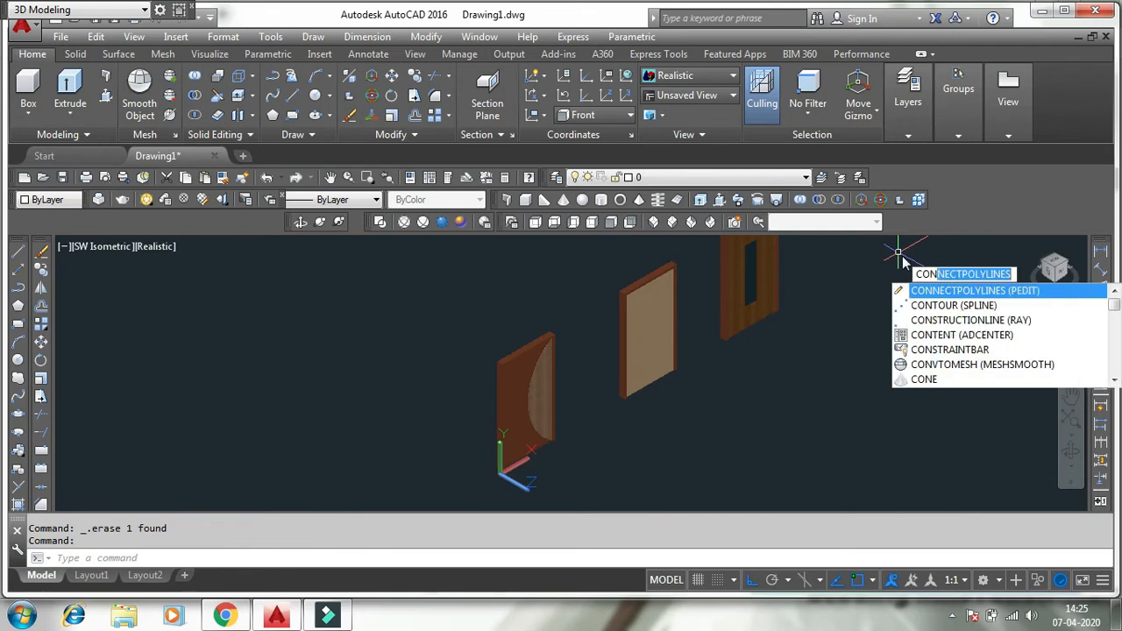
{"action": "left_click", "coordinate": [925, 379]}
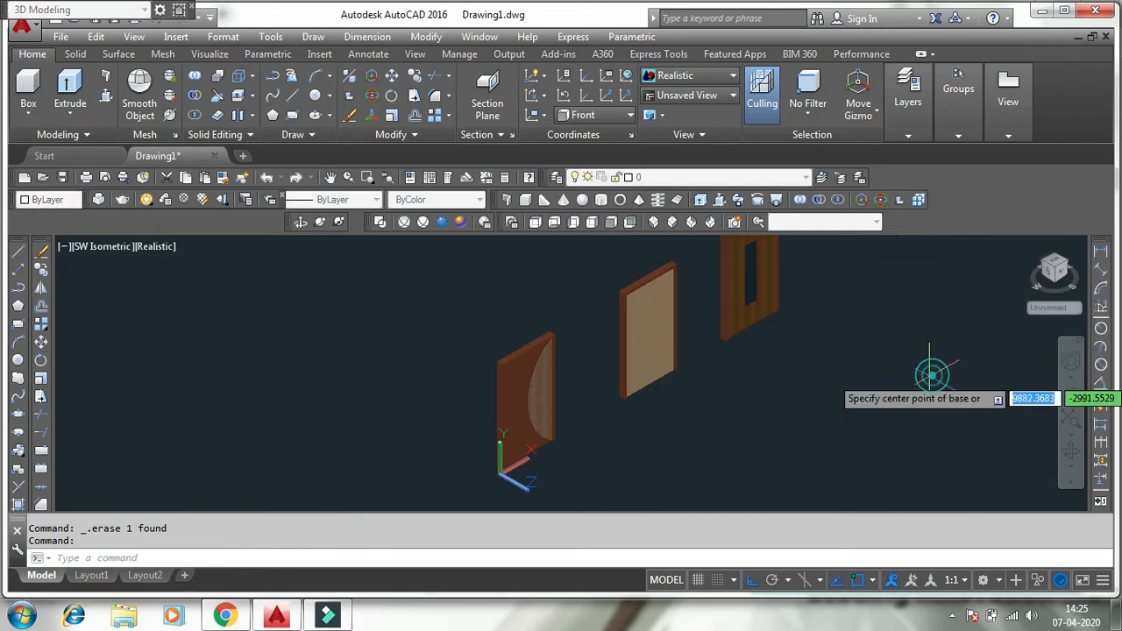
{"action": "left_click", "coordinate": [739, 405]}
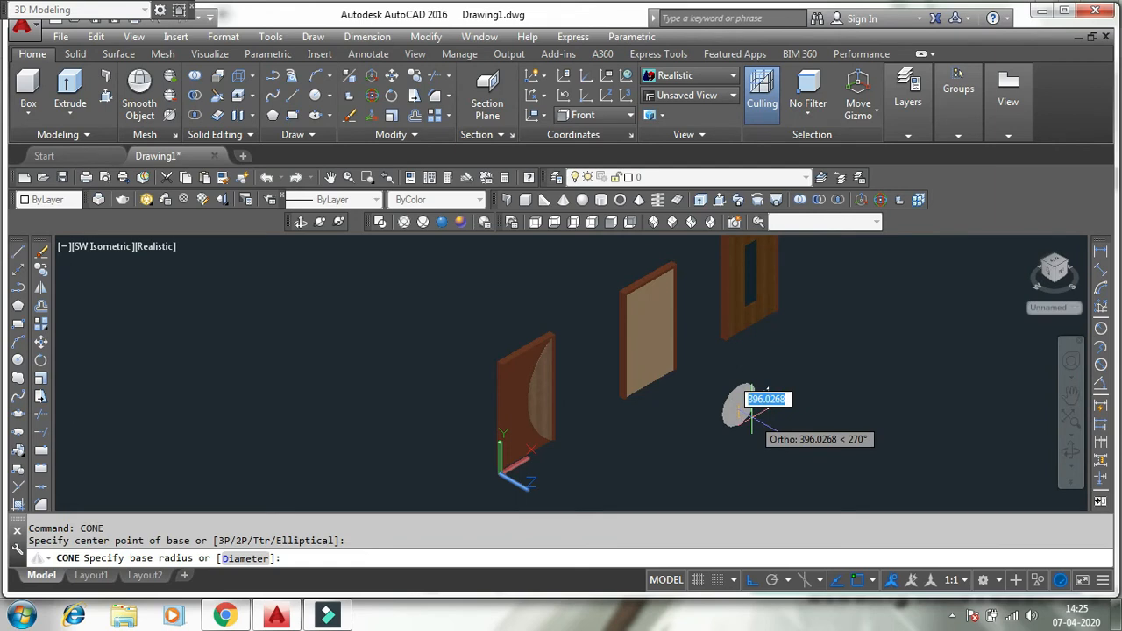
{"action": "type", "text": "5"}
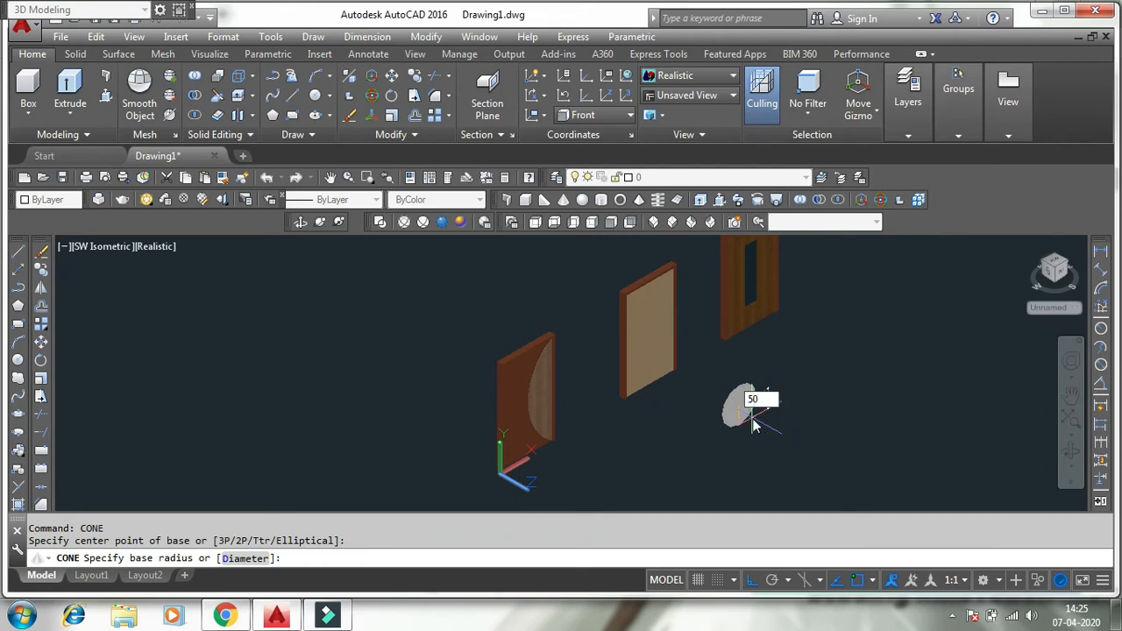
{"action": "type", "text": "0"}
{"action": "key", "text": "Return"}
{"action": "scroll", "coordinate": [740, 403], "scroll_direction": "up", "scroll_amount": 3}
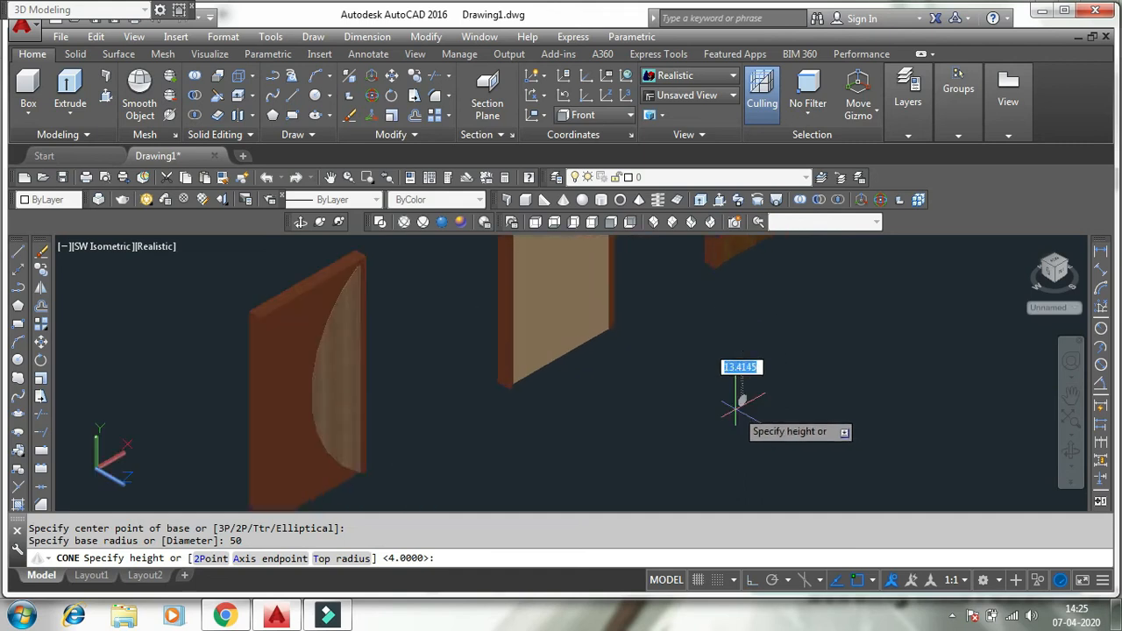
{"action": "scroll", "coordinate": [741, 403], "scroll_direction": "up", "scroll_amount": 2}
{"action": "key", "text": "Escape"}
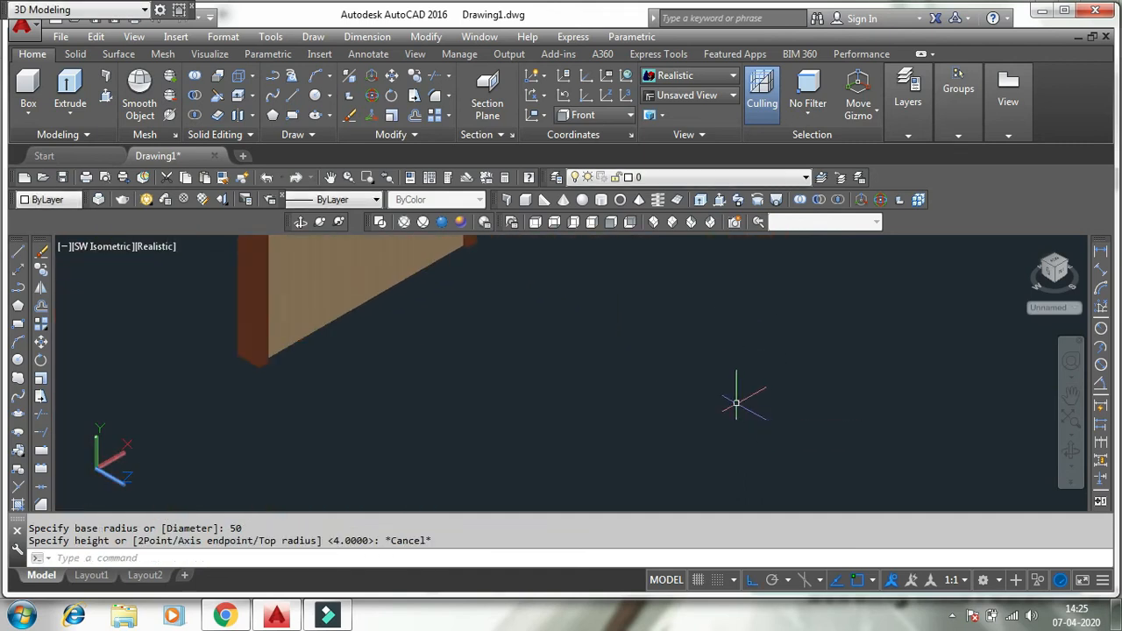
Step: Create a truncated cone in the empty space beside the door with base radius 75, top radius 50 and height 25
{"action": "key", "text": "Return"}
{"action": "left_click", "coordinate": [695, 352]}
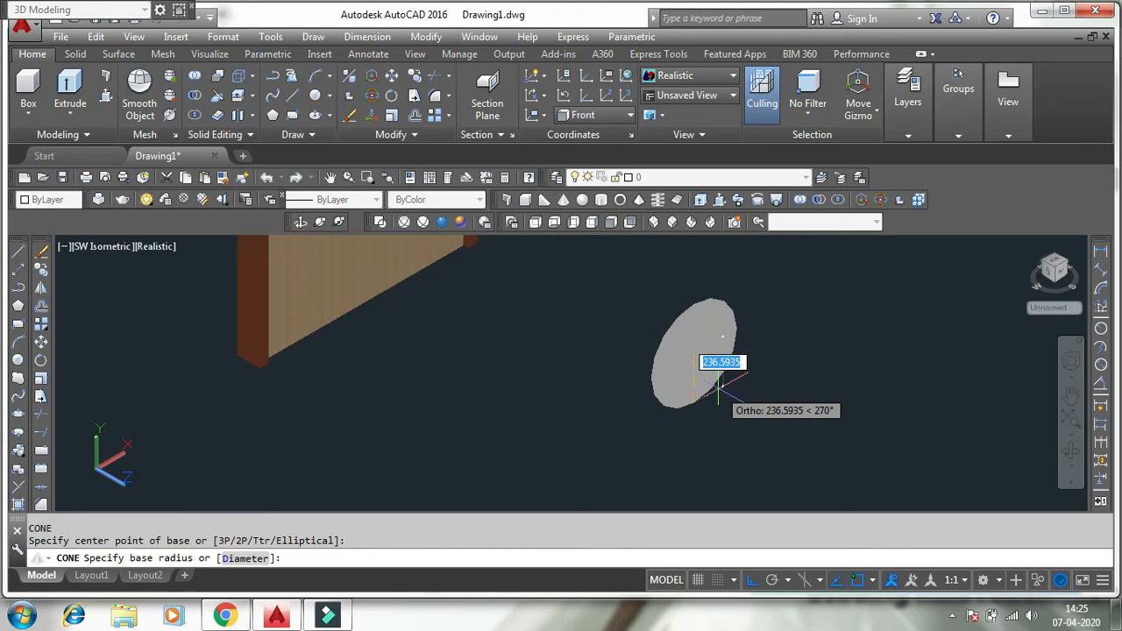
{"action": "type", "text": "75"}
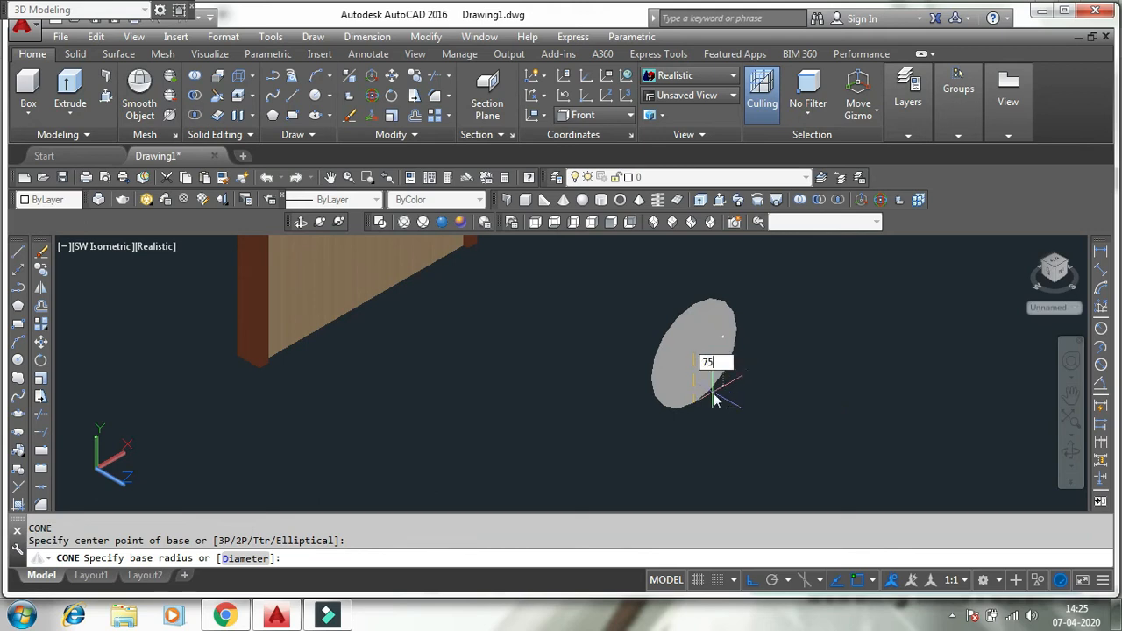
{"action": "key", "text": "Return"}
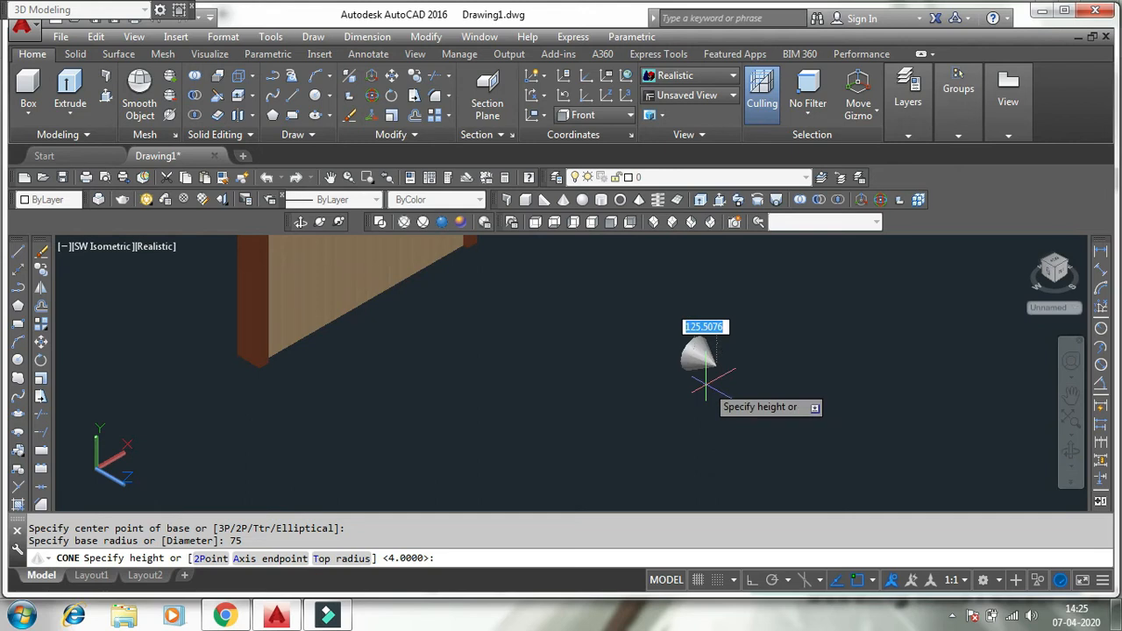
{"action": "type", "text": "t"}
{"action": "key", "text": "Return"}
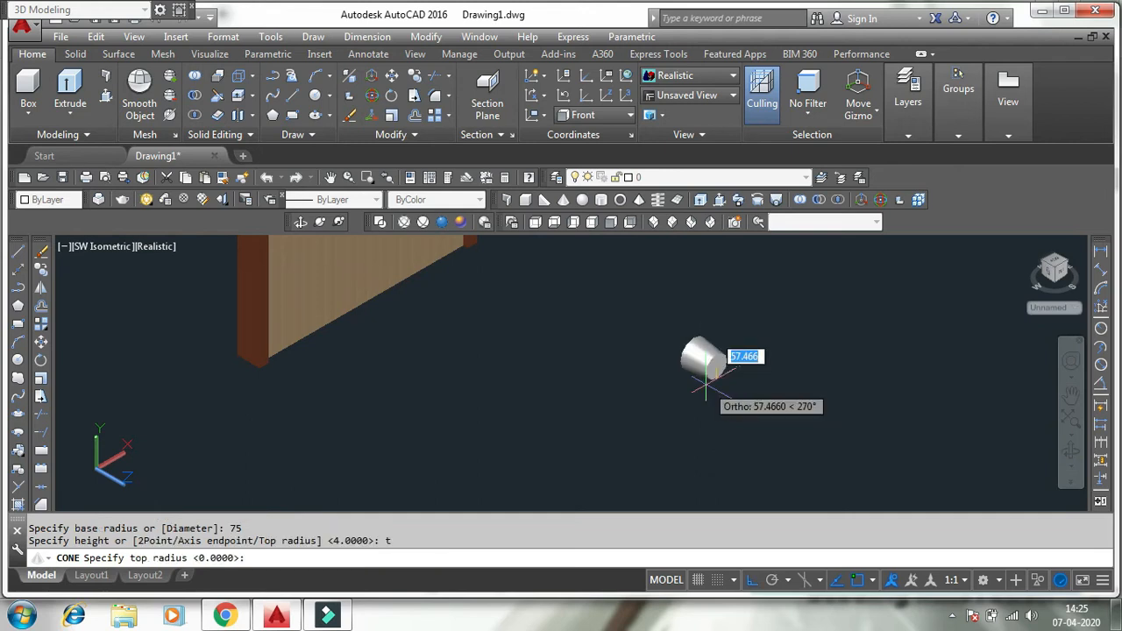
{"action": "type", "text": "50"}
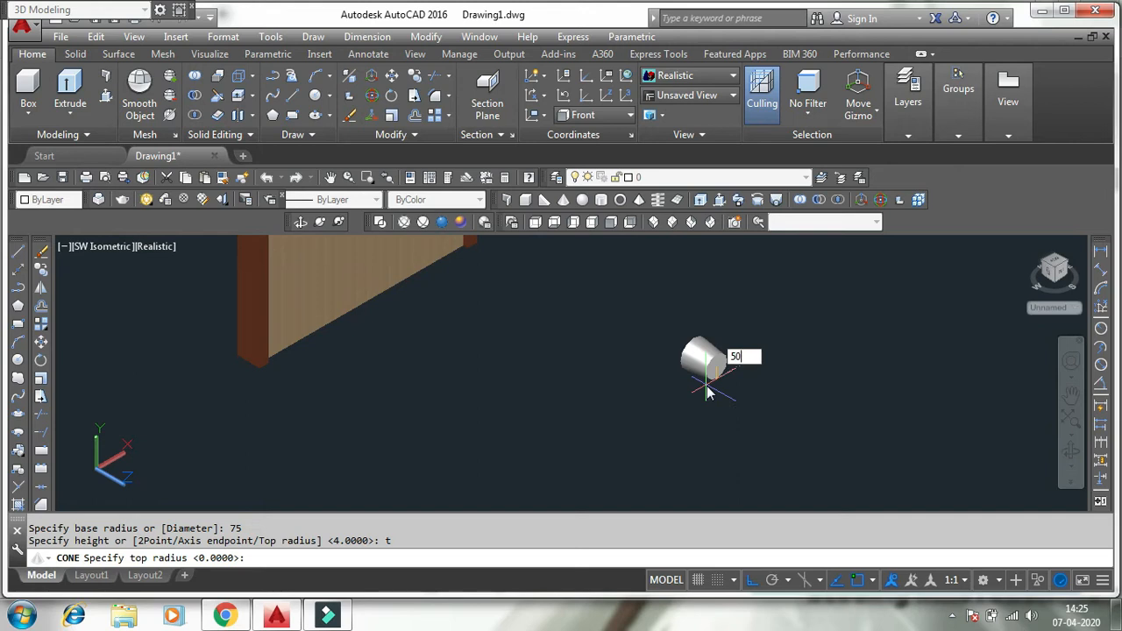
{"action": "key", "text": "Return"}
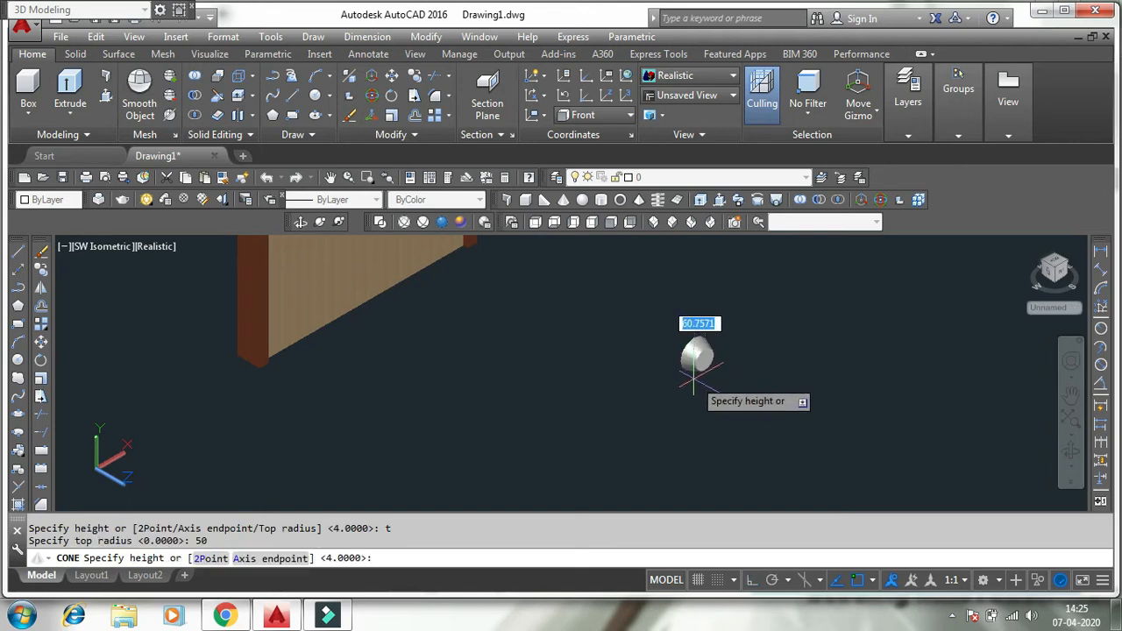
{"action": "type", "text": "25"}
{"action": "key", "text": "Return"}
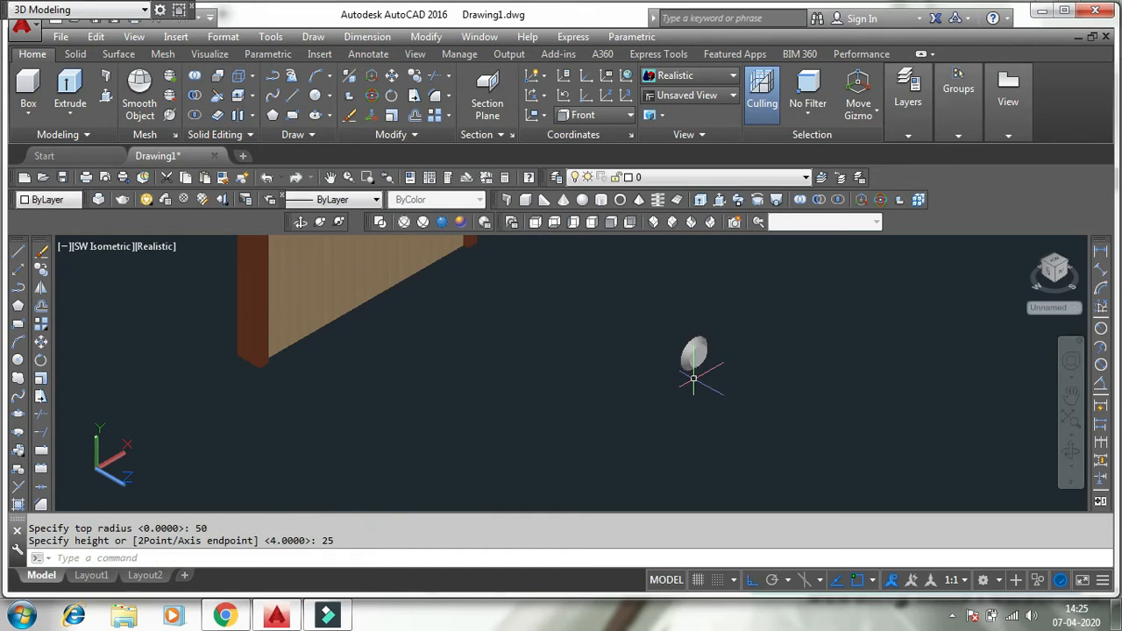
Step: Create a sphere of radius 65 centred on the truncated cone's smaller face
{"action": "scroll", "coordinate": [724, 369], "scroll_direction": "up", "scroll_amount": 3}
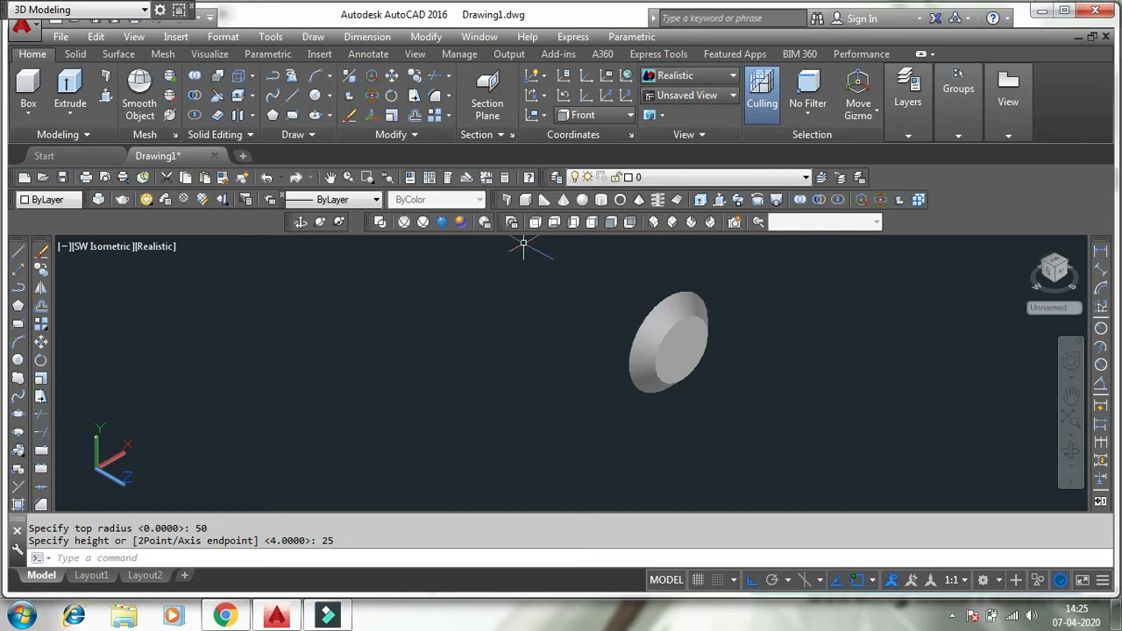
{"action": "type", "text": "sph"}
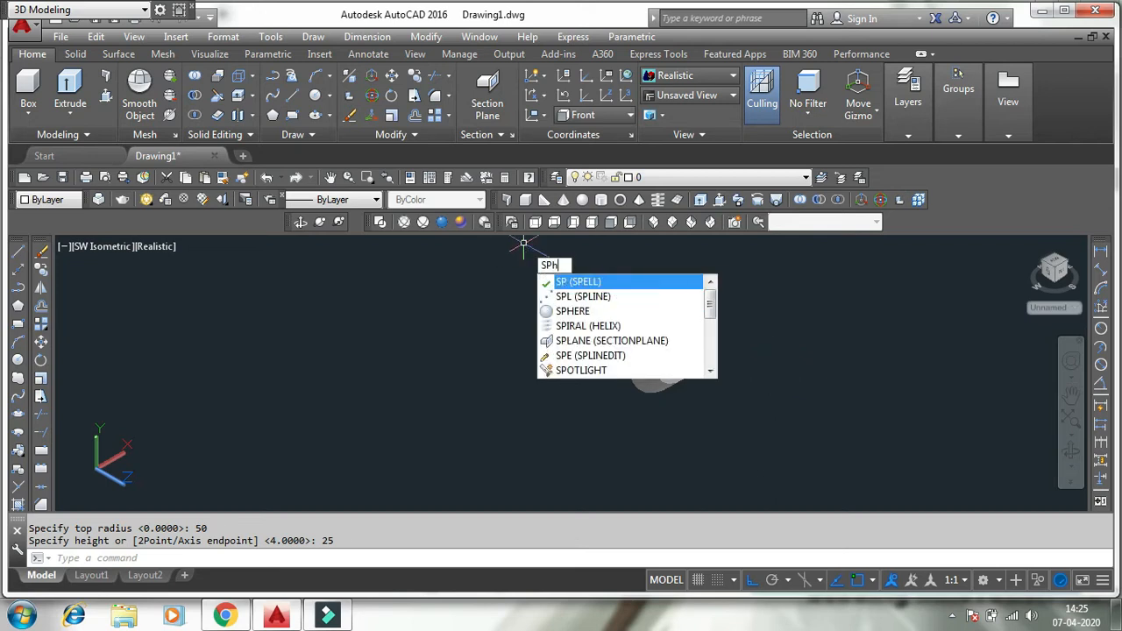
{"action": "type", "text": "e"}
{"action": "key", "text": "Return"}
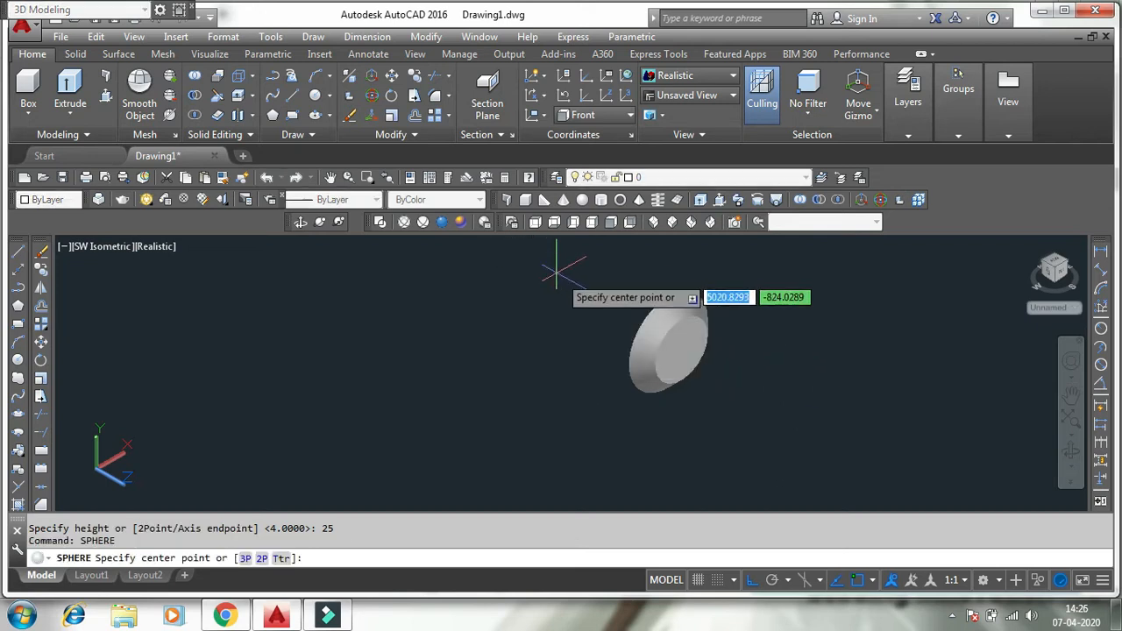
{"action": "left_click", "coordinate": [687, 352]}
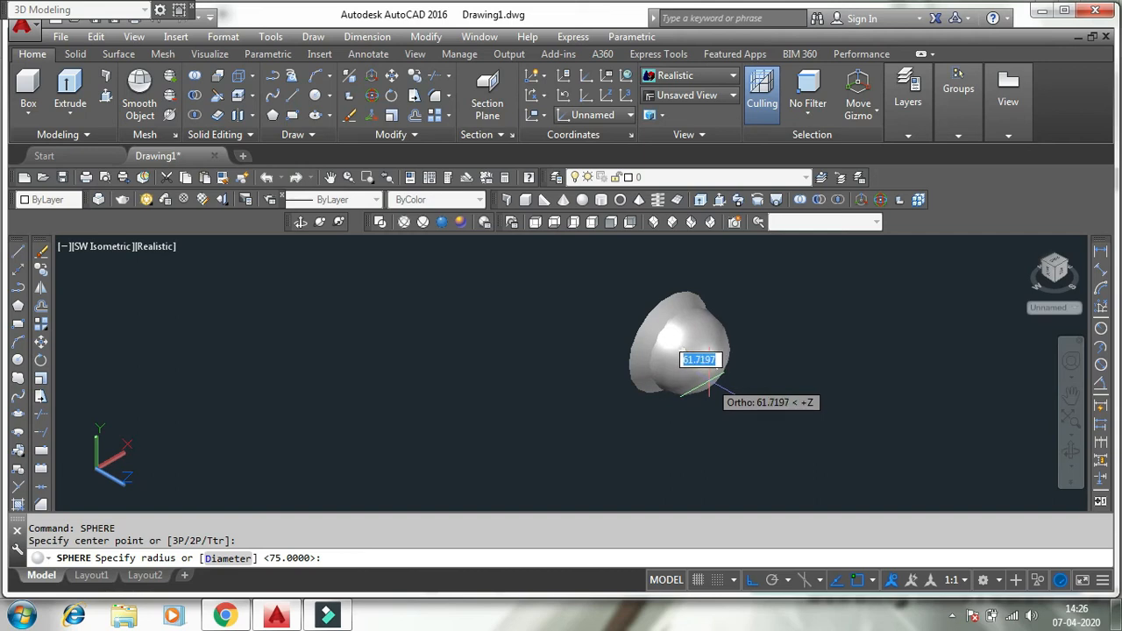
{"action": "type", "text": "65"}
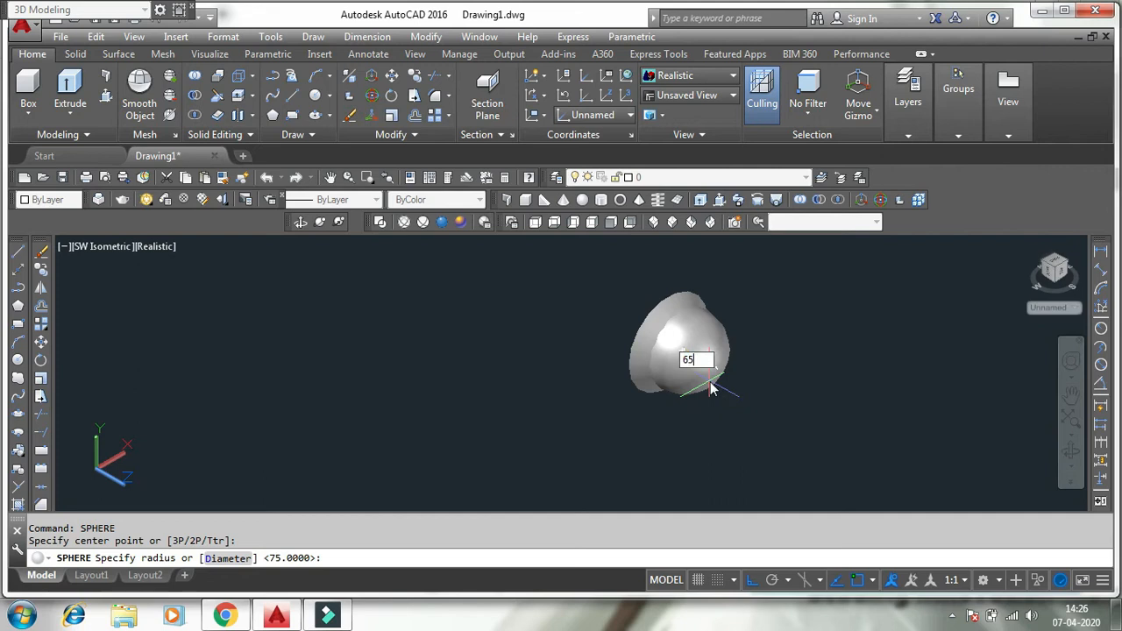
{"action": "key", "text": "Return"}
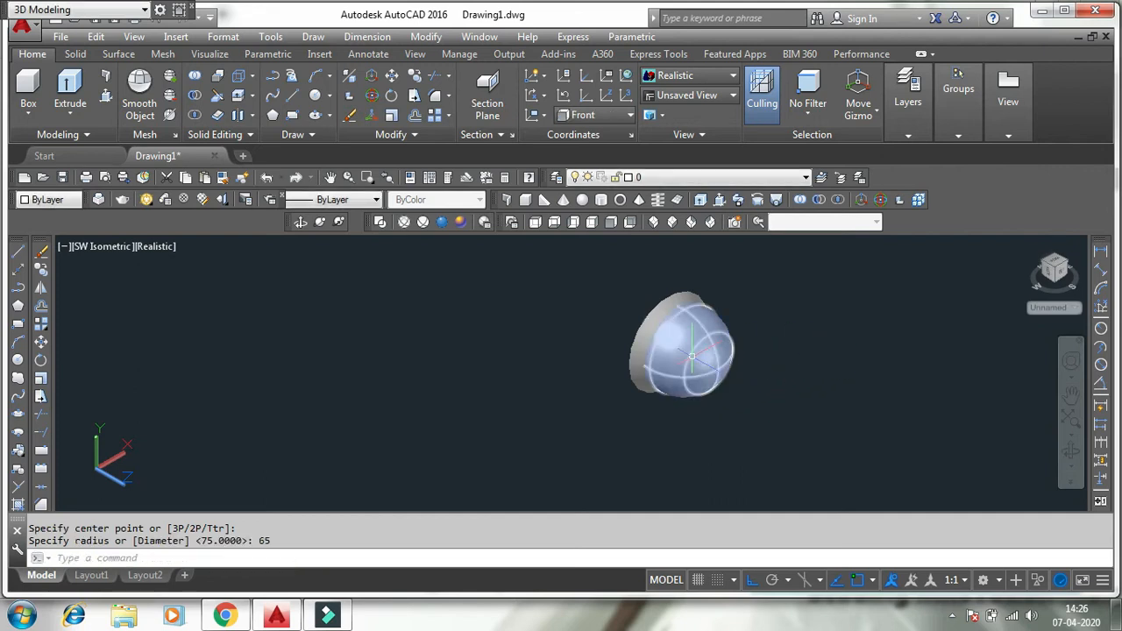
Step: Move the sphere about 20 units outward from the truncated cone along the Z axis
{"action": "left_click", "coordinate": [697, 360]}
{"action": "type", "text": "m"}
{"action": "key", "text": "Return"}
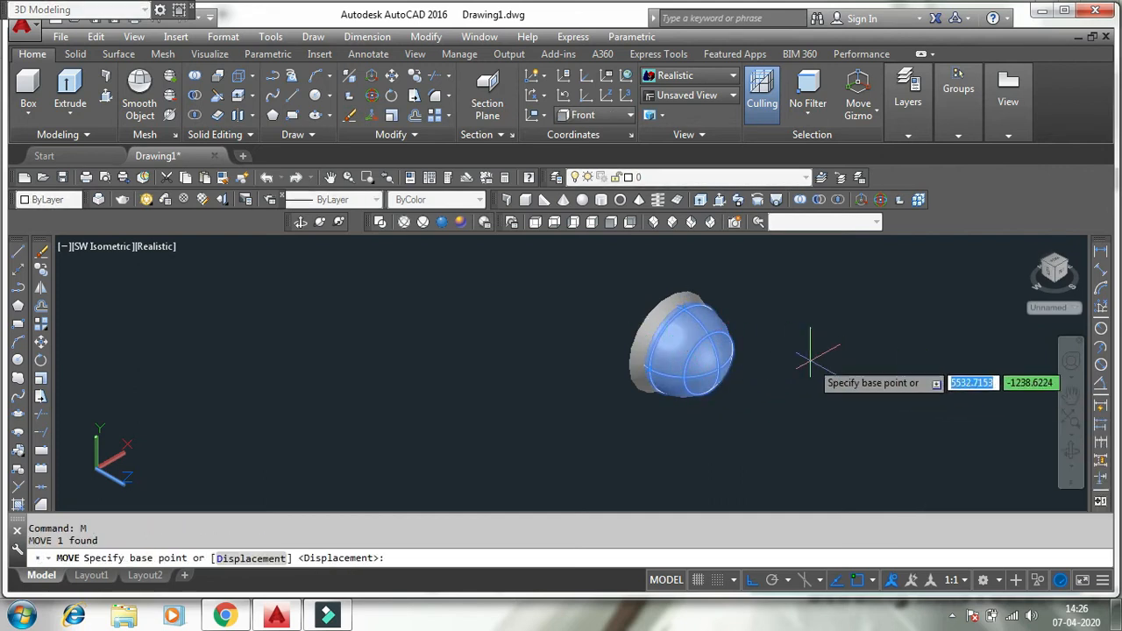
{"action": "left_click", "coordinate": [808, 359]}
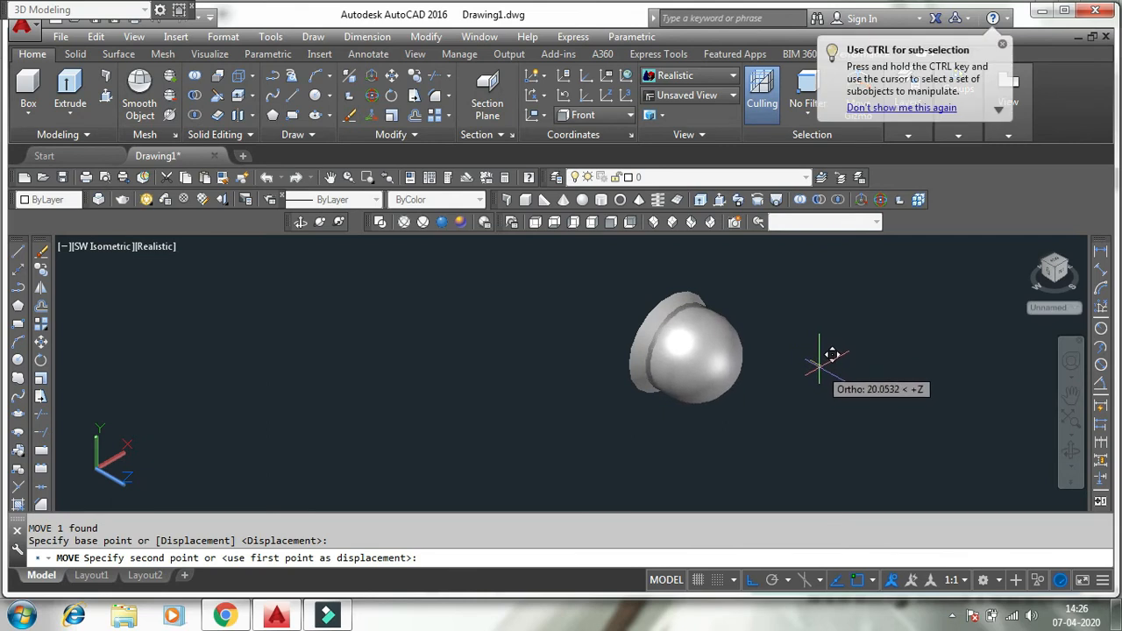
{"action": "left_click", "coordinate": [820, 365]}
Step: Group the sphere and the truncated cone into one door knob object
{"action": "scroll", "coordinate": [889, 395], "scroll_direction": "down", "scroll_amount": 3}
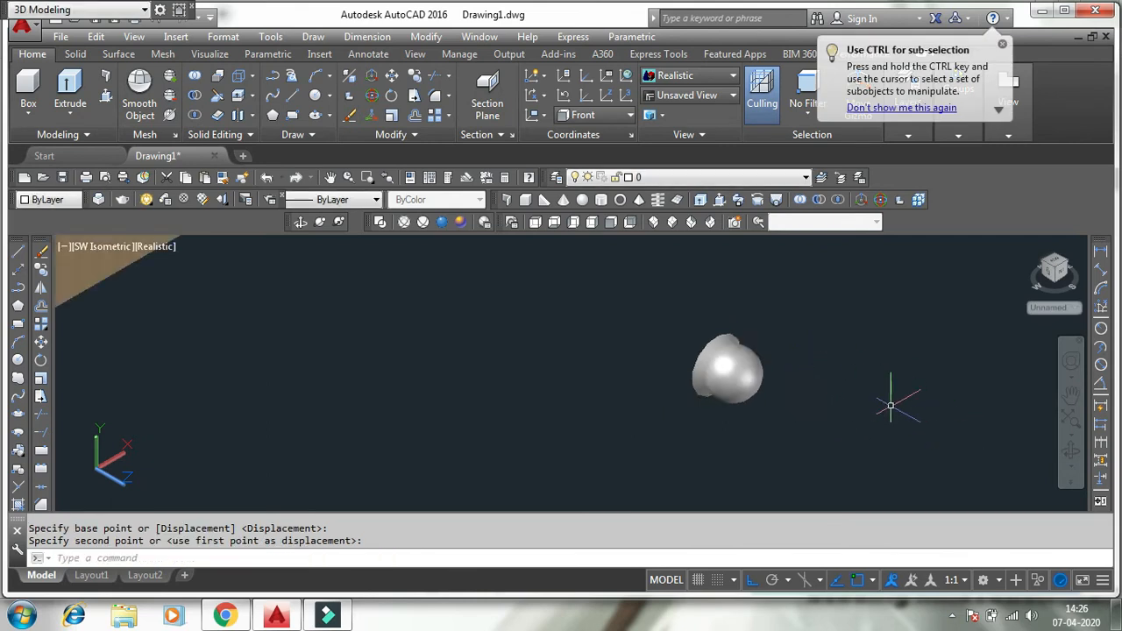
{"action": "middle_click_drag", "start_coordinate": [902, 401], "coordinate": [793, 429]}
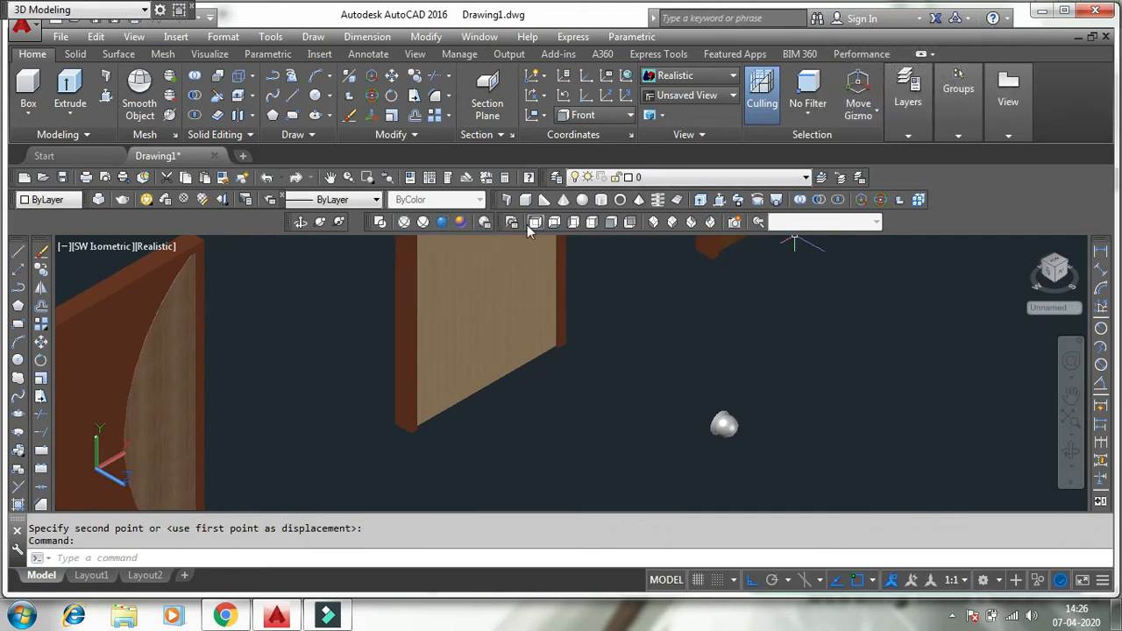
{"action": "scroll", "coordinate": [746, 456], "scroll_direction": "up", "scroll_amount": 4}
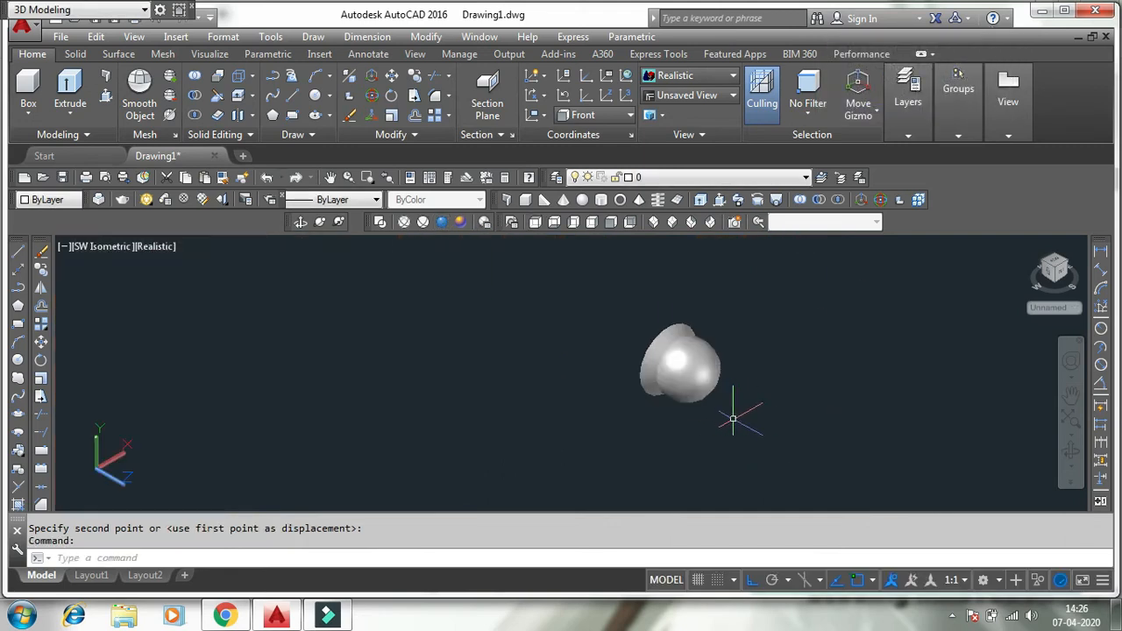
{"action": "left_click", "coordinate": [733, 420]}
{"action": "left_click", "coordinate": [583, 311]}
{"action": "type", "text": "gro"}
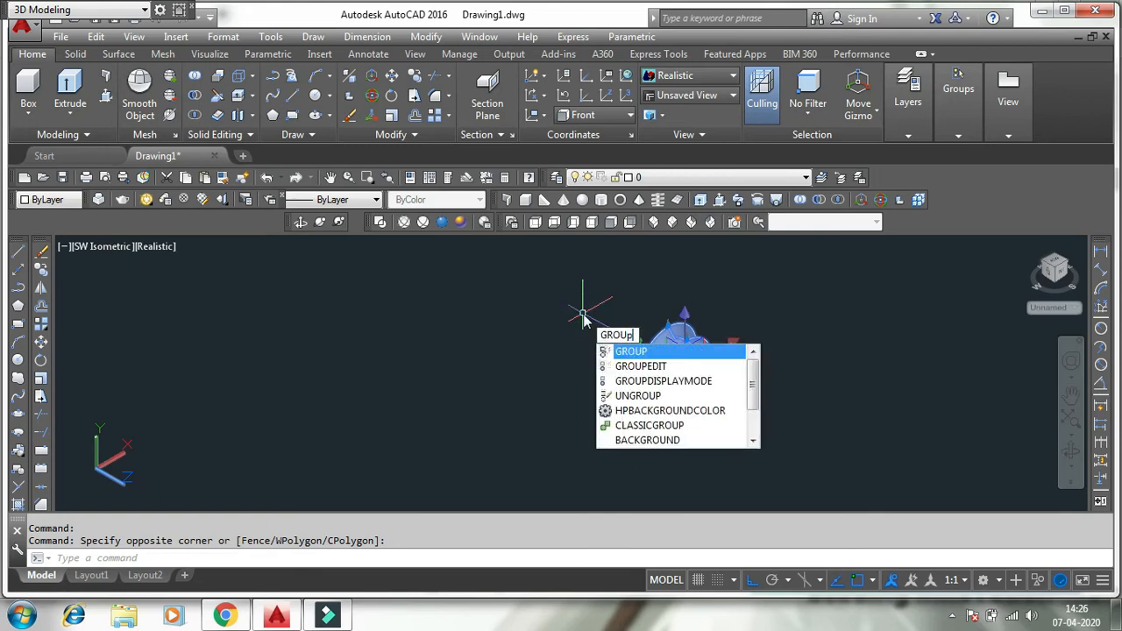
{"action": "type", "text": "up"}
{"action": "key", "text": "Return"}
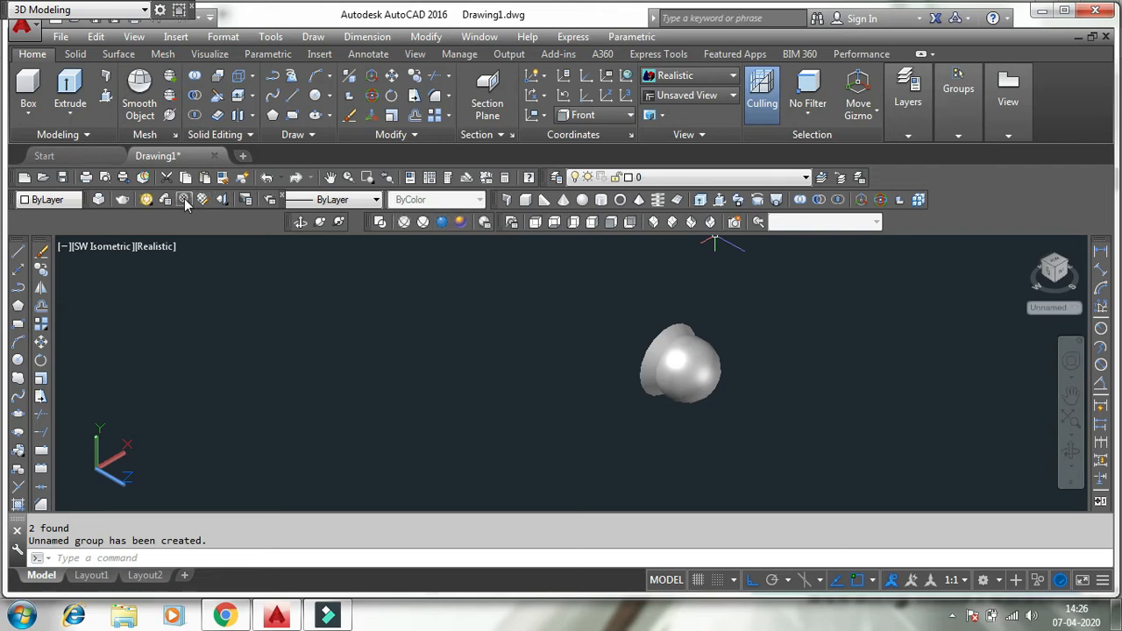
Step: Open the Metal category of the materials browser and try the dark "Al...in" material on the door knob's sphere and cone
{"action": "left_click", "coordinate": [184, 199]}
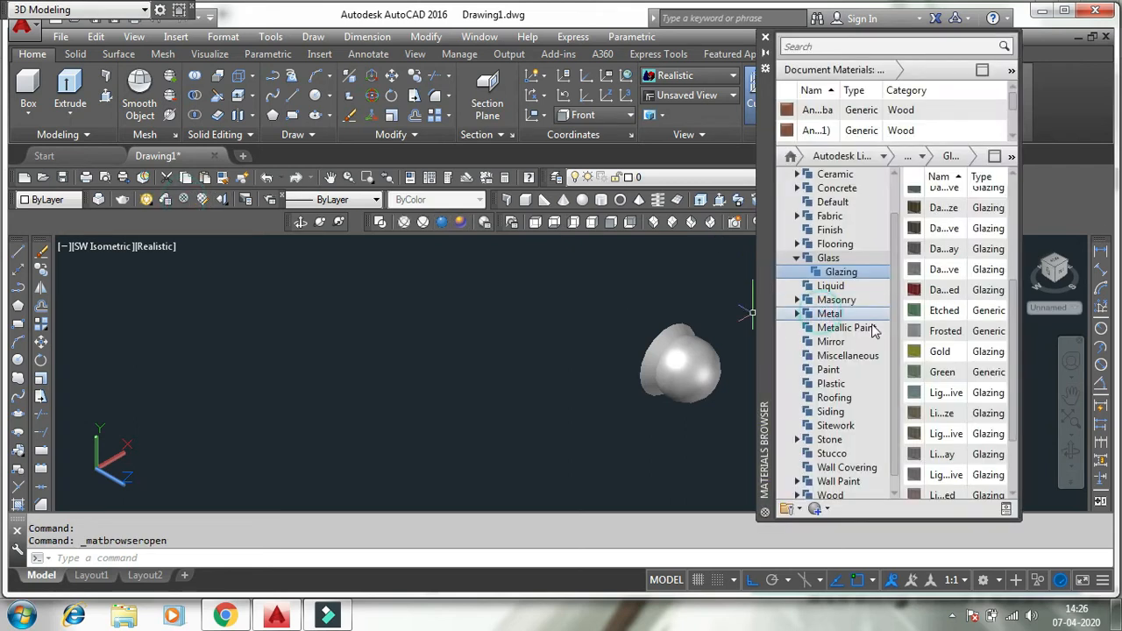
{"action": "left_click", "coordinate": [828, 314]}
{"action": "left_click_drag", "start_coordinate": [934, 302], "coordinate": [702, 413]}
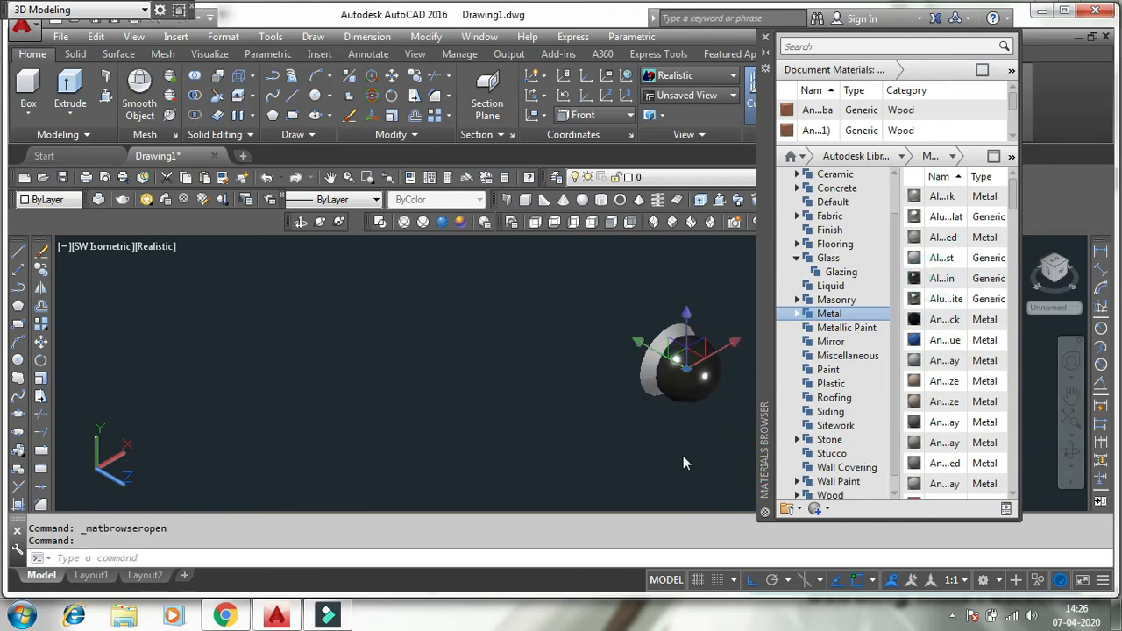
{"action": "left_click_drag", "start_coordinate": [934, 278], "coordinate": [668, 397]}
Step: Apply the Copper metal material to both the sphere and the cone of the door knob and close the materials browser
{"action": "left_click_drag", "start_coordinate": [1014, 196], "coordinate": [1016, 276]}
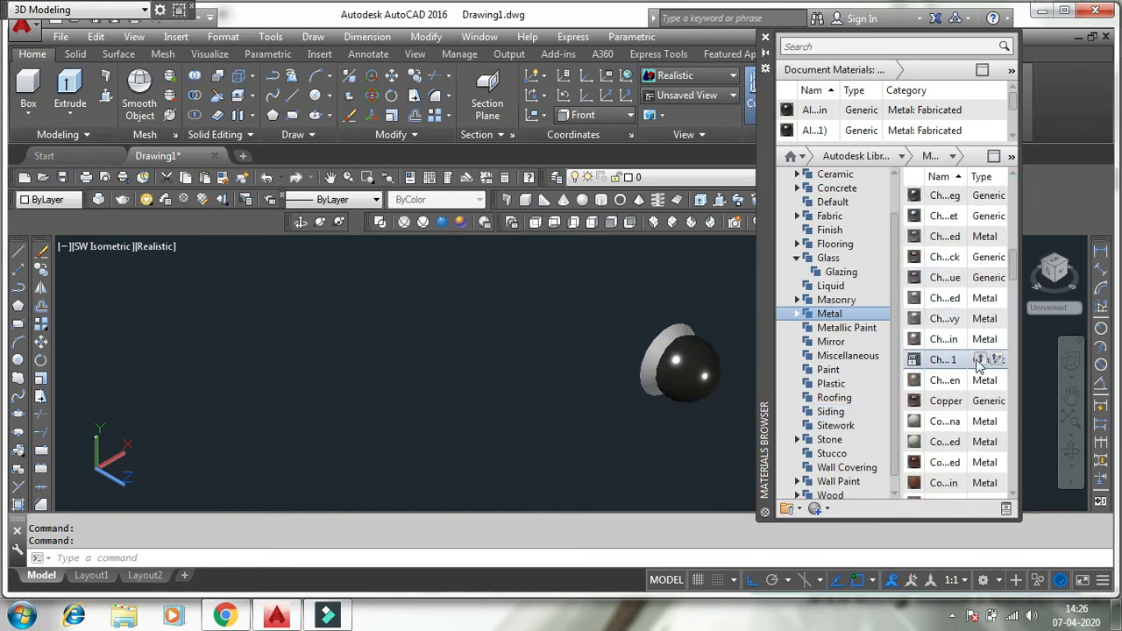
{"action": "left_click_drag", "start_coordinate": [940, 412], "coordinate": [679, 381]}
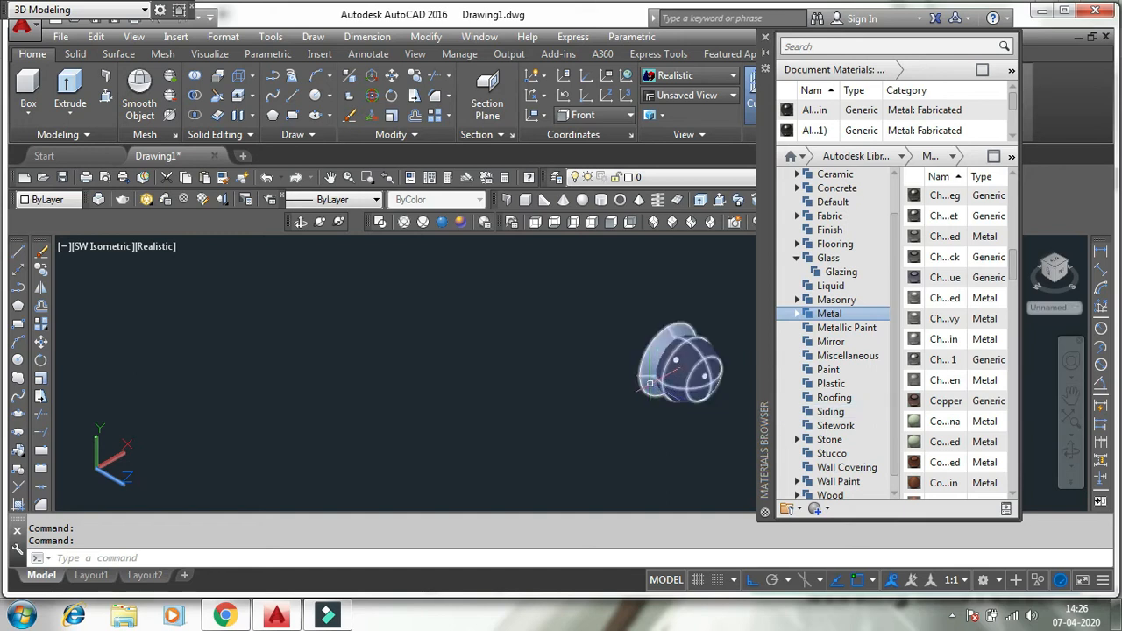
{"action": "left_click_drag", "start_coordinate": [943, 405], "coordinate": [650, 387]}
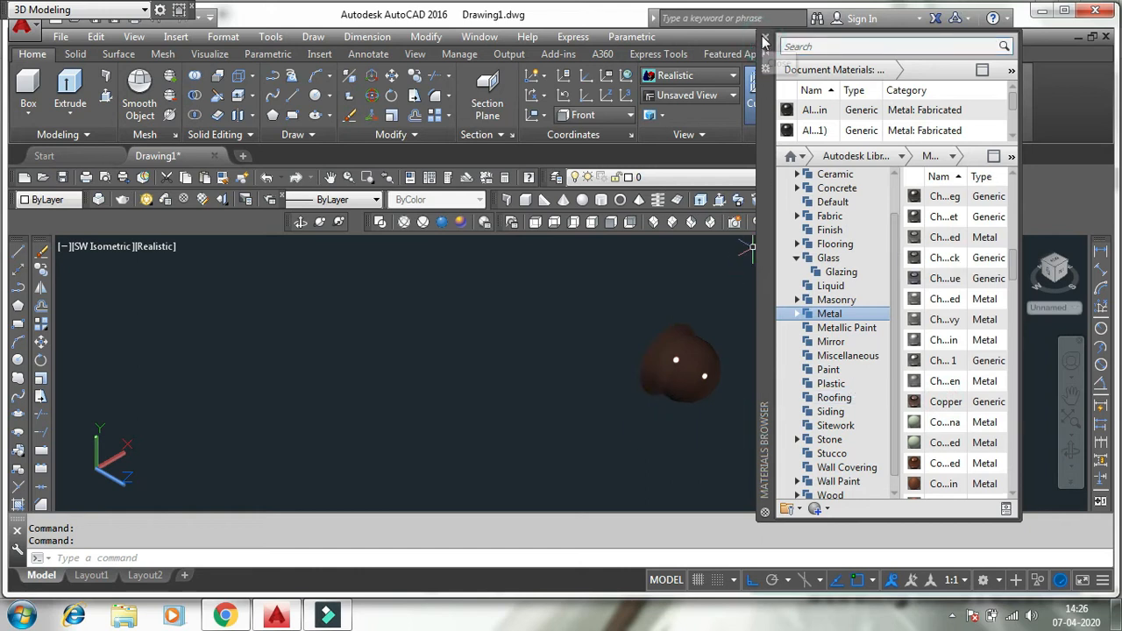
{"action": "left_click", "coordinate": [765, 35]}
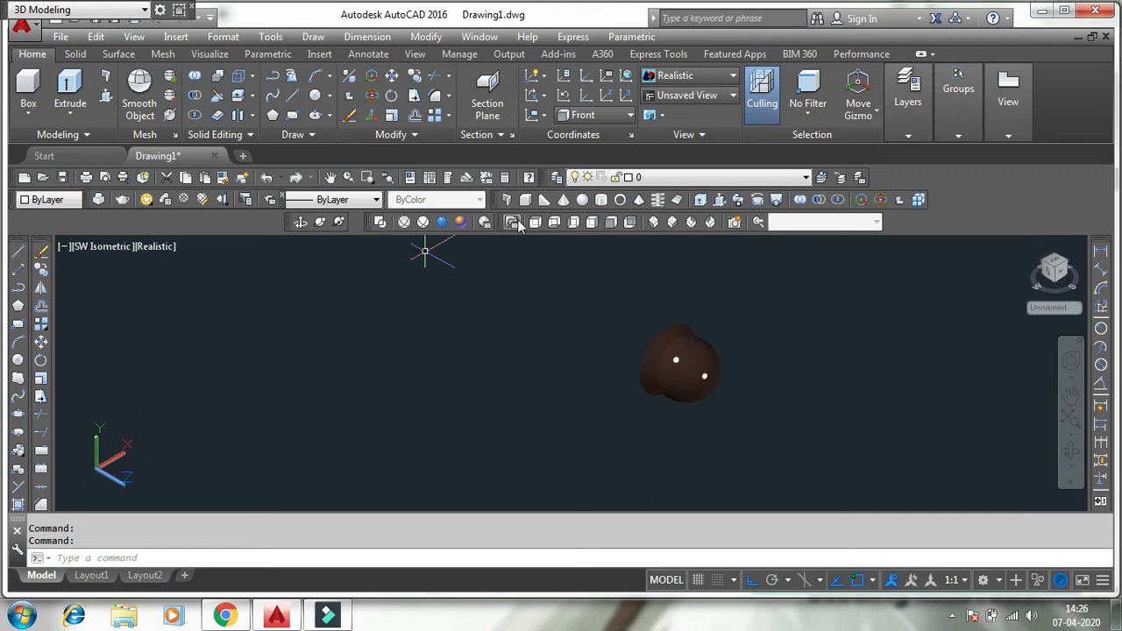
Step: Switch the model to the Top view and set the visual style to 2D Wireframe
{"action": "left_click", "coordinate": [533, 223]}
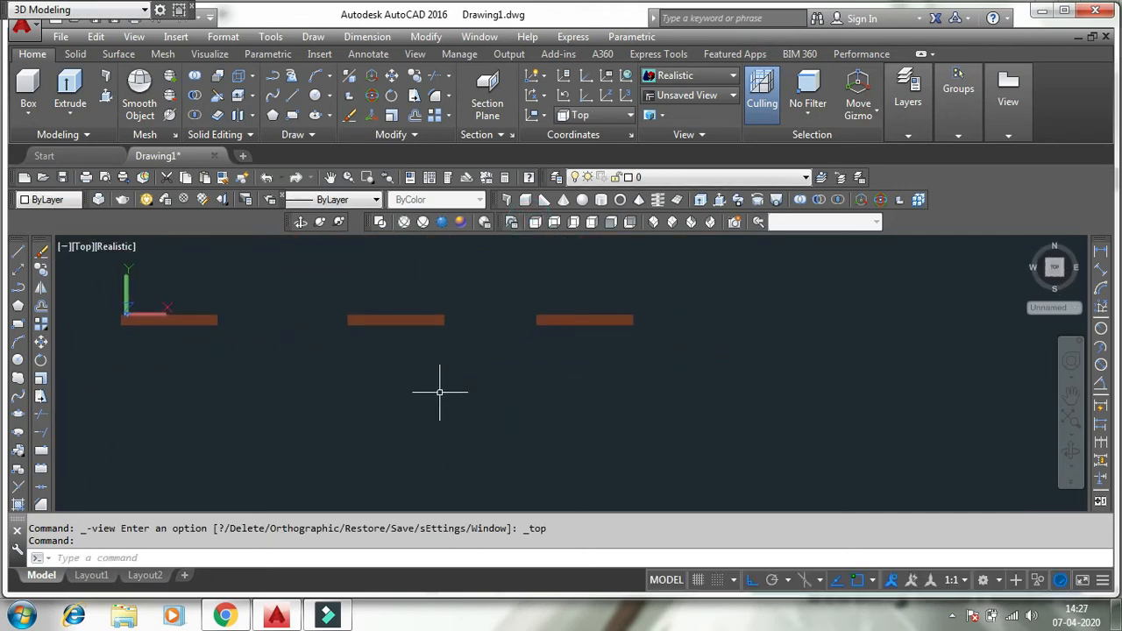
{"action": "scroll", "coordinate": [282, 386], "scroll_direction": "up", "scroll_amount": 2}
{"action": "scroll", "coordinate": [664, 330], "scroll_direction": "up", "scroll_amount": 3}
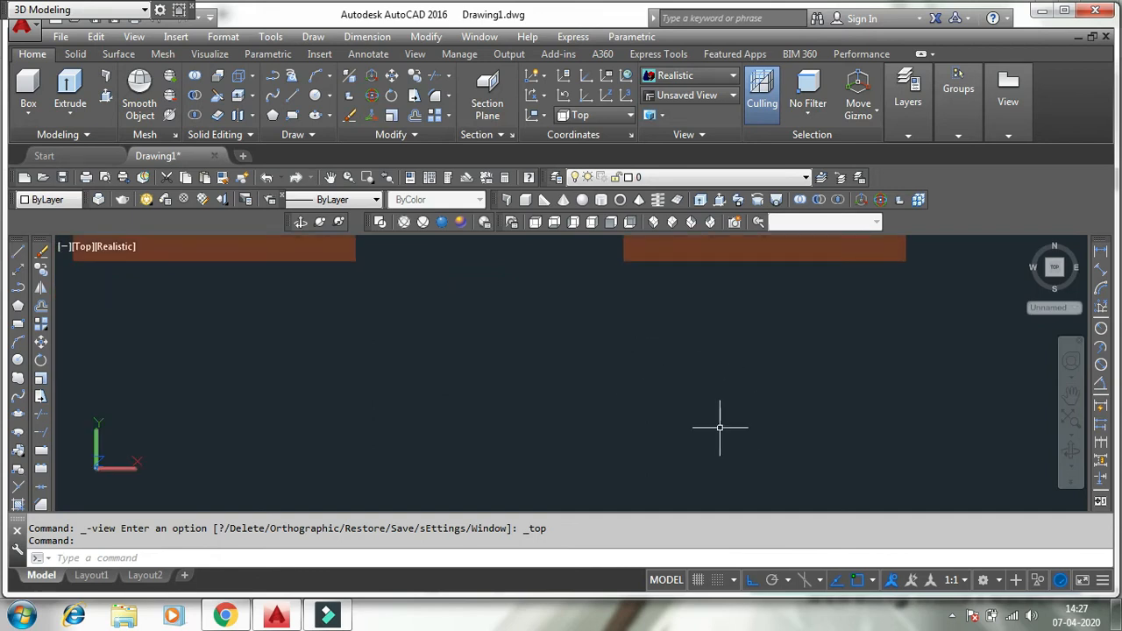
{"action": "left_click", "coordinate": [378, 222]}
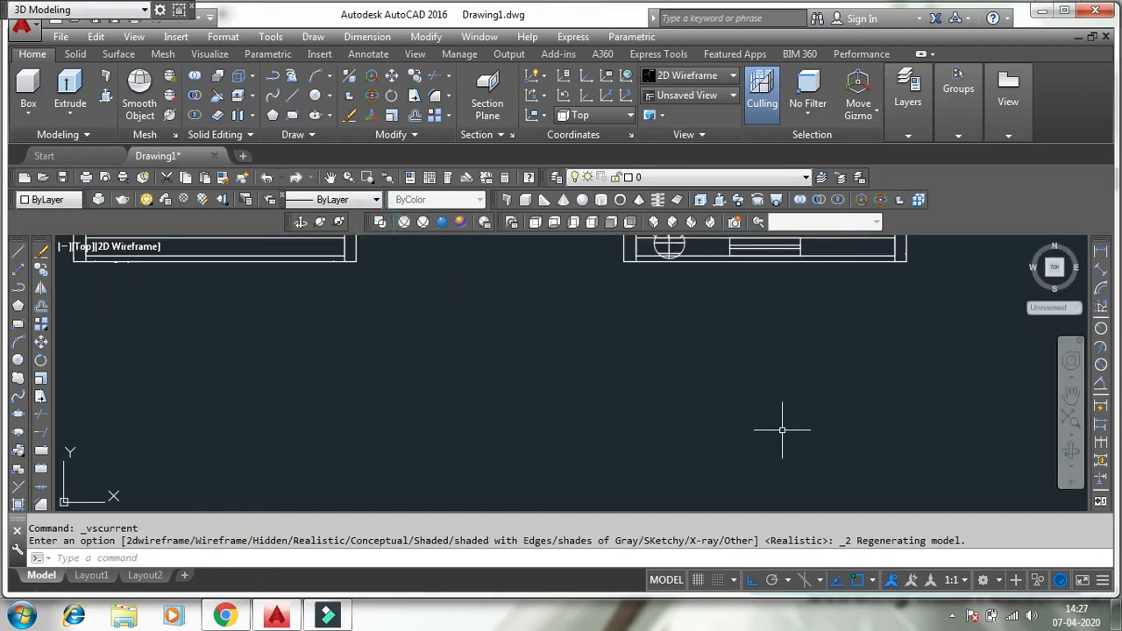
Step: Move the grouped door knob straight out of the third door's outline to the clear space in front of it
{"action": "scroll", "coordinate": [709, 313], "scroll_direction": "up", "scroll_amount": 5}
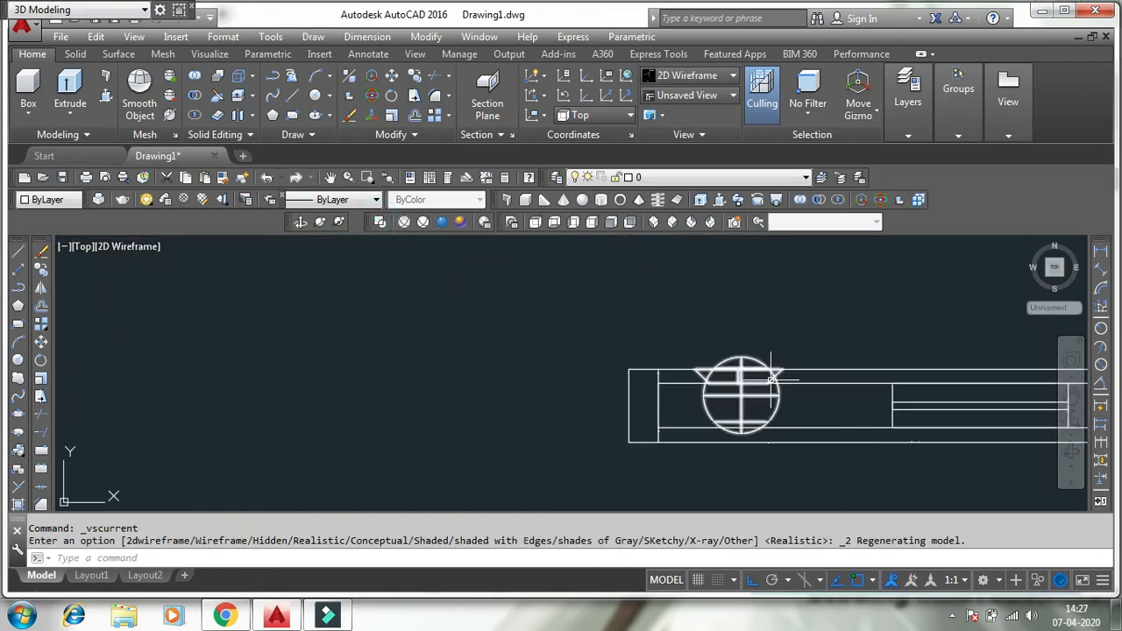
{"action": "scroll", "coordinate": [744, 358], "scroll_direction": "down", "scroll_amount": 5}
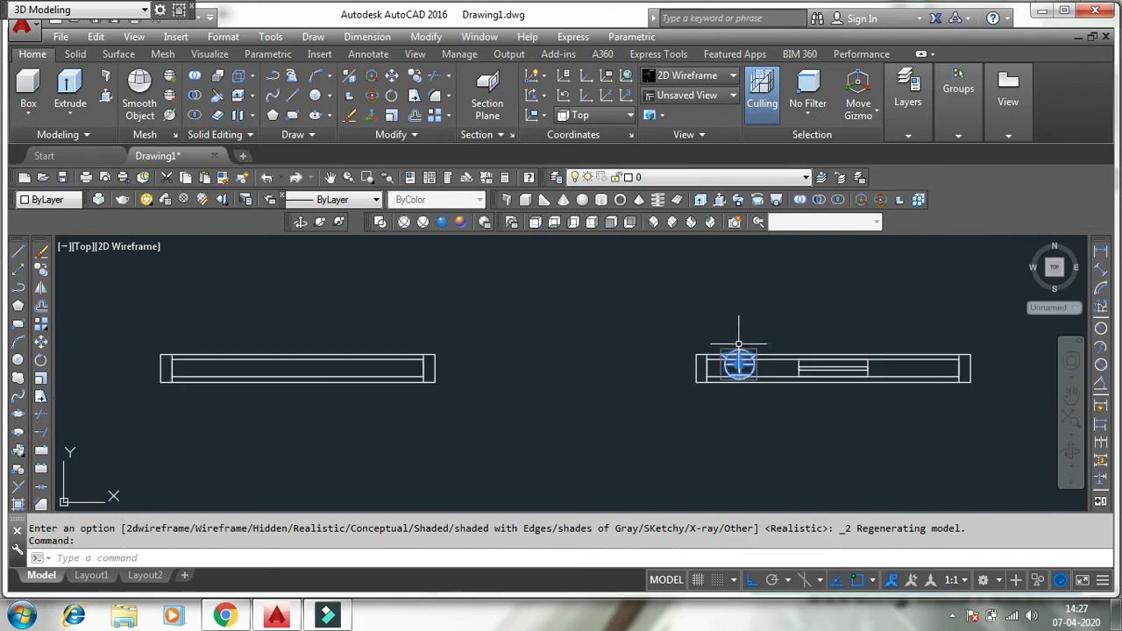
{"action": "middle_click_drag", "start_coordinate": [746, 402], "coordinate": [675, 404]}
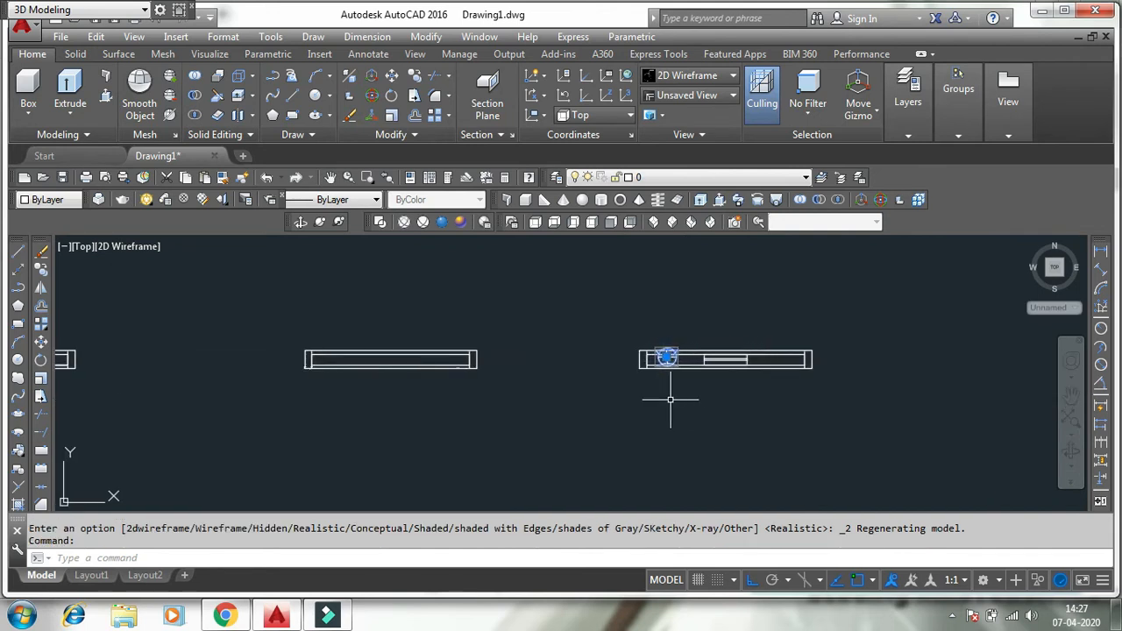
{"action": "key", "text": "Return"}
{"action": "left_click", "coordinate": [855, 371]}
{"action": "left_click", "coordinate": [855, 454]}
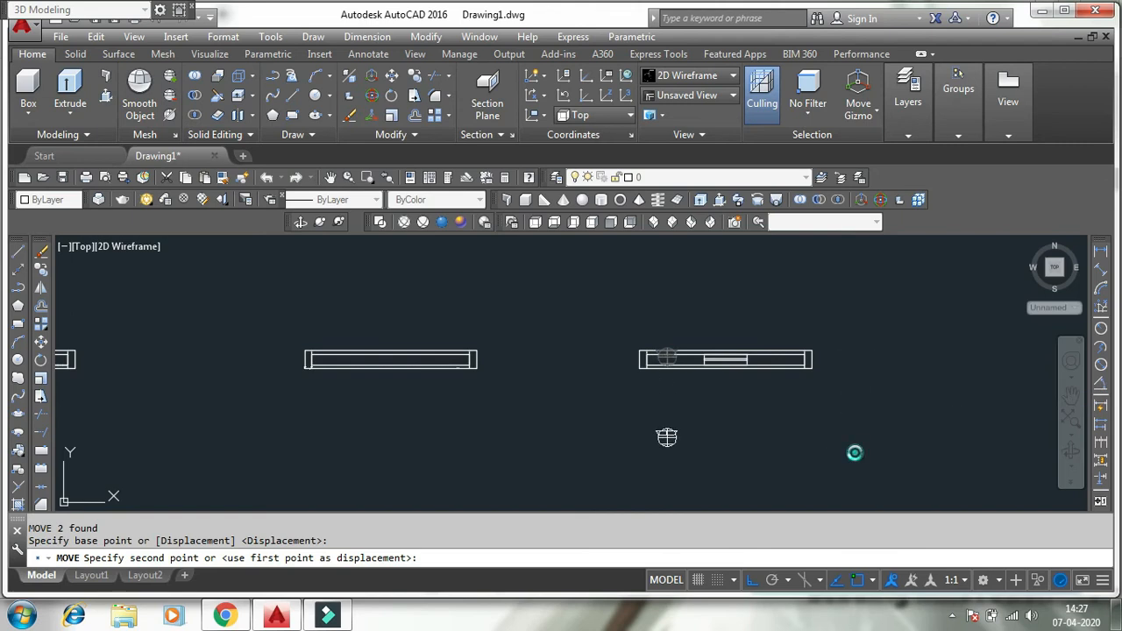
Step: Ungroup the door knob and move its sphere straight out a little from the cone
{"action": "scroll", "coordinate": [664, 451], "scroll_direction": "up", "scroll_amount": 4}
{"action": "left_click", "coordinate": [661, 436]}
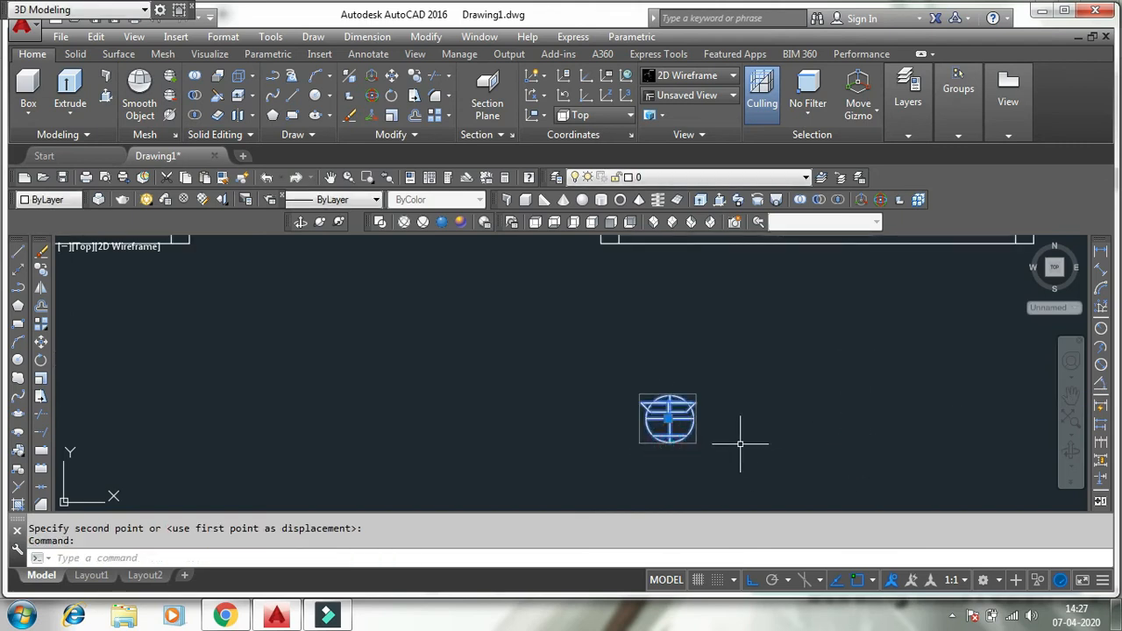
{"action": "type", "text": "ung"}
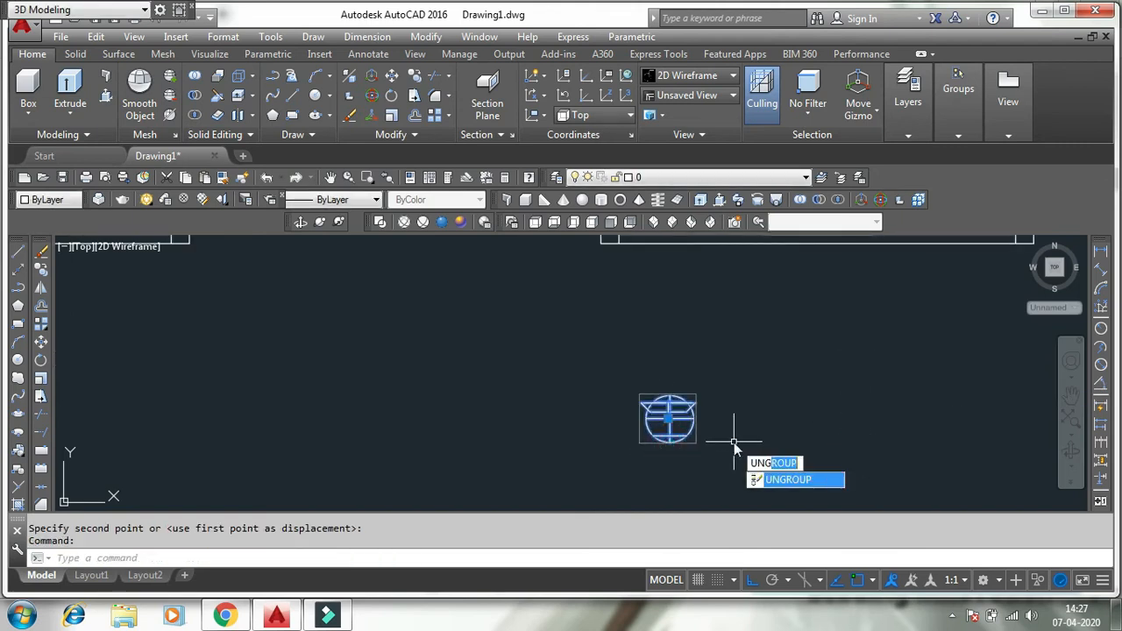
{"action": "key", "text": "Return"}
{"action": "left_click", "coordinate": [682, 443]}
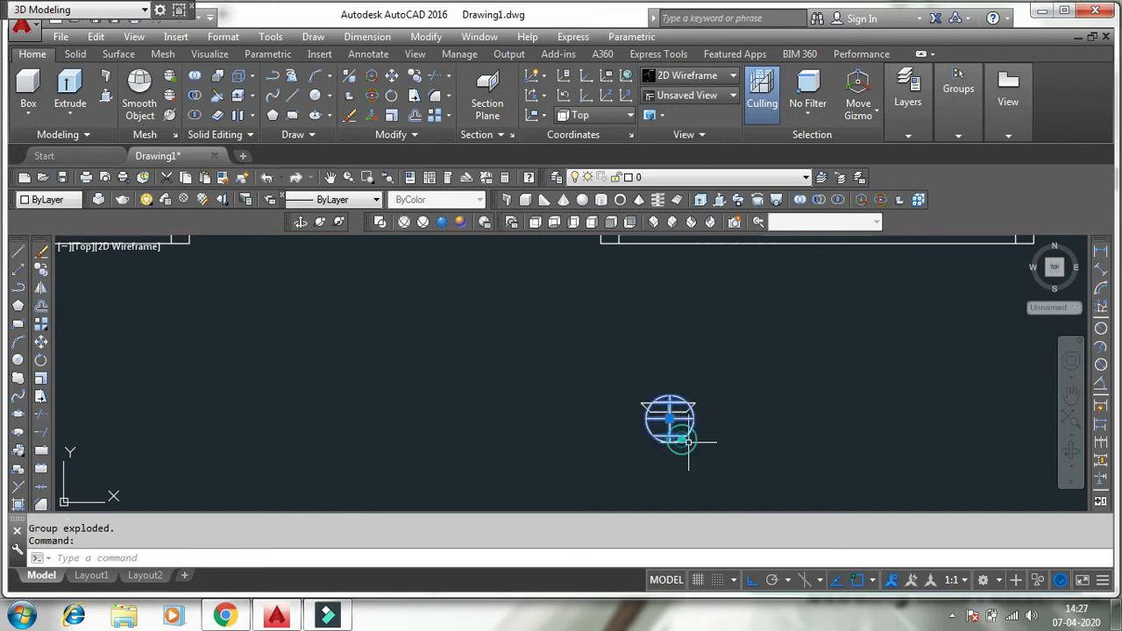
{"action": "type", "text": "m"}
{"action": "key", "text": "Return"}
{"action": "left_click", "coordinate": [769, 434]}
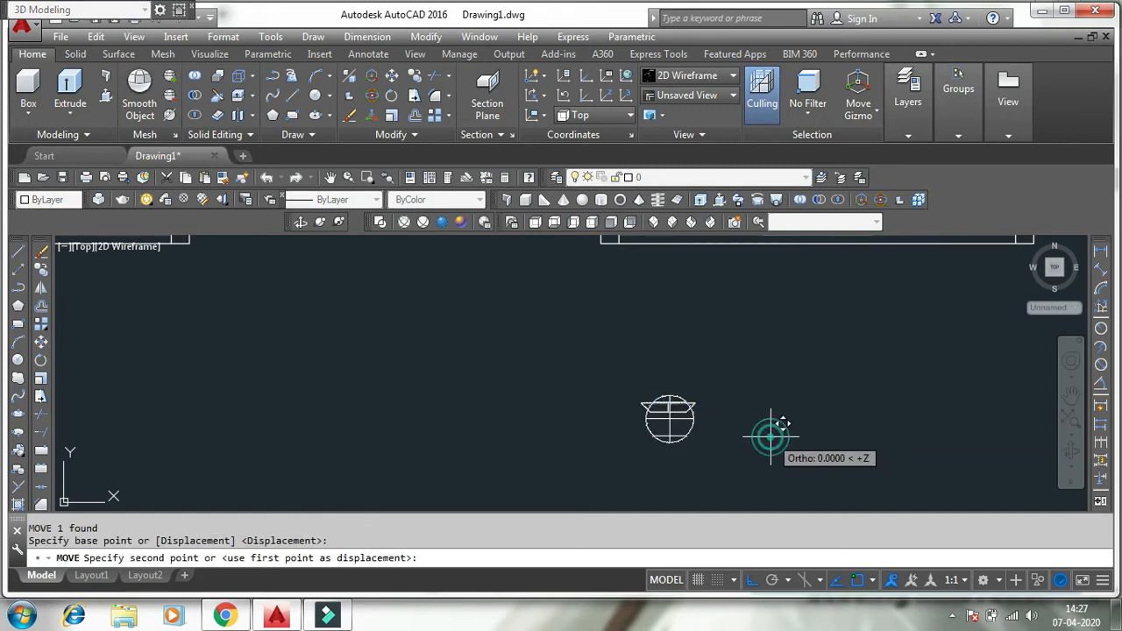
{"action": "left_click", "coordinate": [771, 450]}
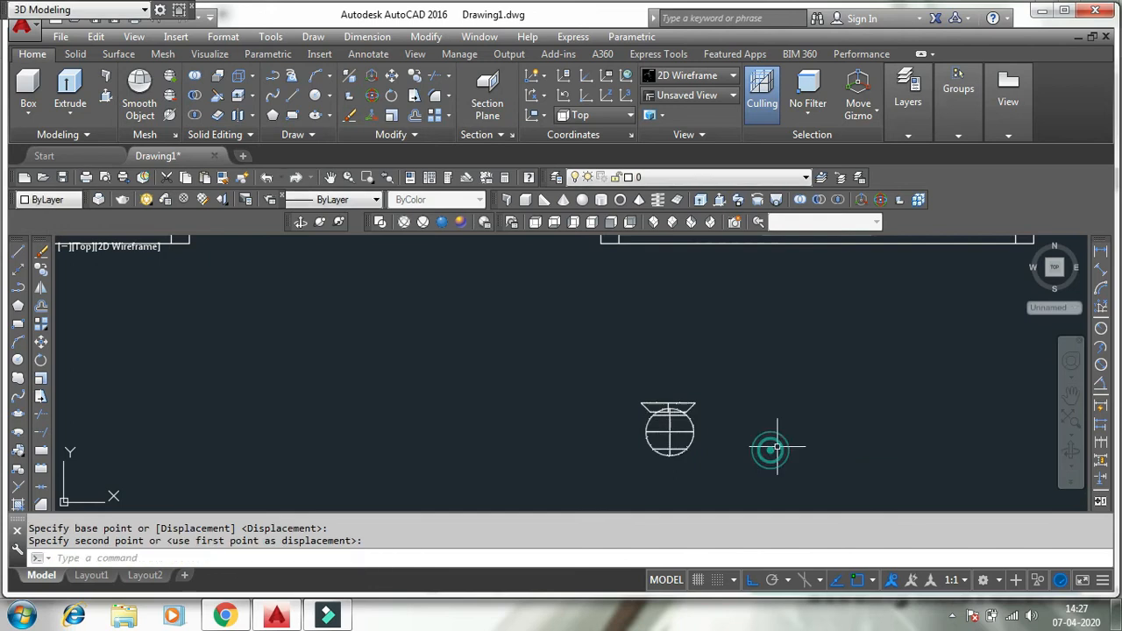
Step: Group the knob's sphere and cone together again
{"action": "scroll", "coordinate": [742, 417], "scroll_direction": "down", "scroll_amount": 1}
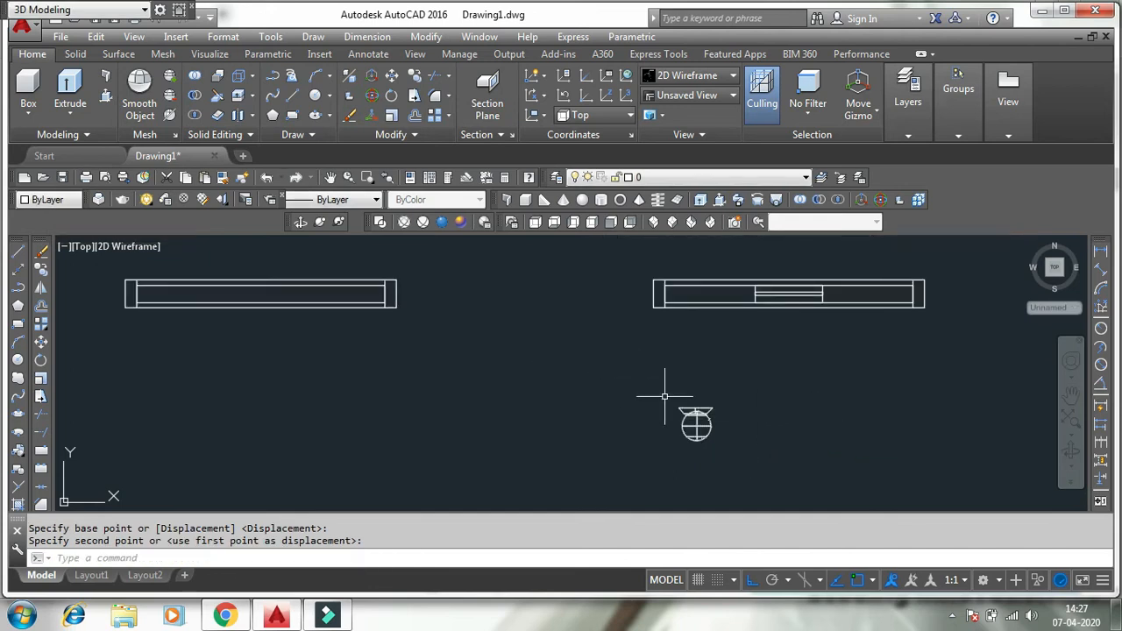
{"action": "left_click", "coordinate": [760, 457]}
{"action": "left_click", "coordinate": [627, 379]}
{"action": "type", "text": "gr"}
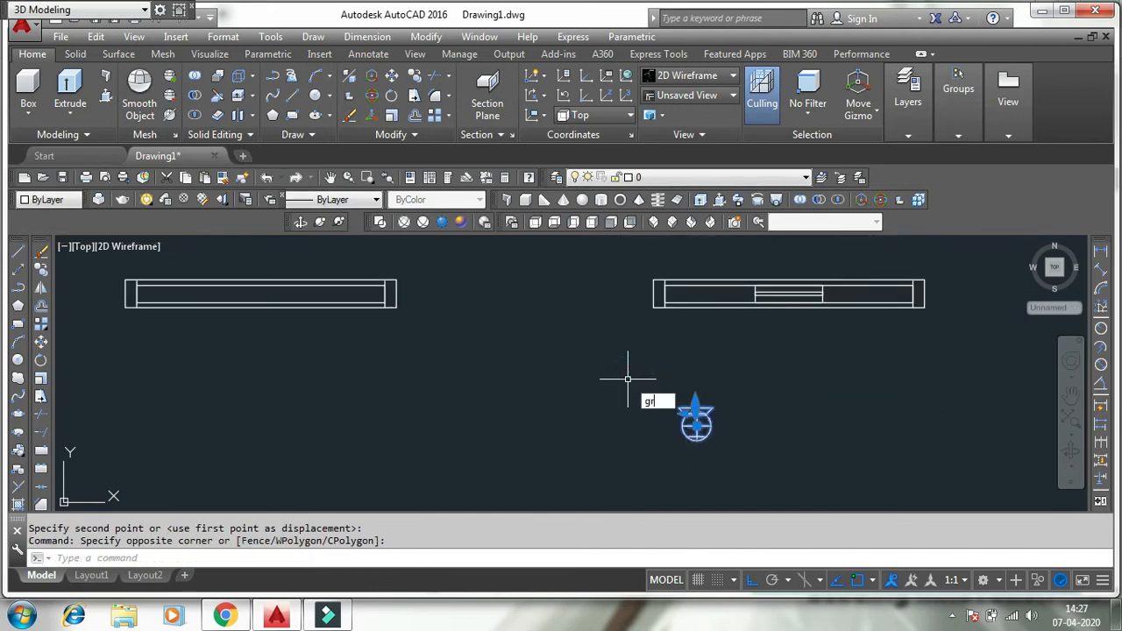
{"action": "type", "text": "o"}
{"action": "key", "text": "Return"}
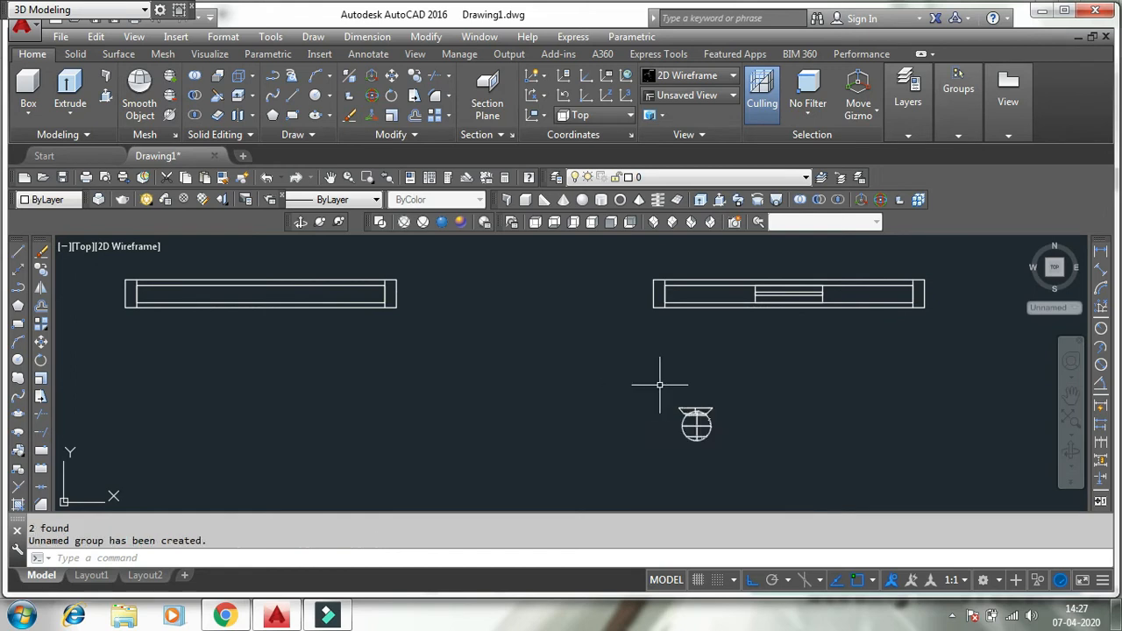
Step: Move the grouped knob by its cone base onto the front face of the third door's panel, near the east frame post
{"action": "left_click", "coordinate": [659, 384]}
{"action": "left_click", "coordinate": [734, 465]}
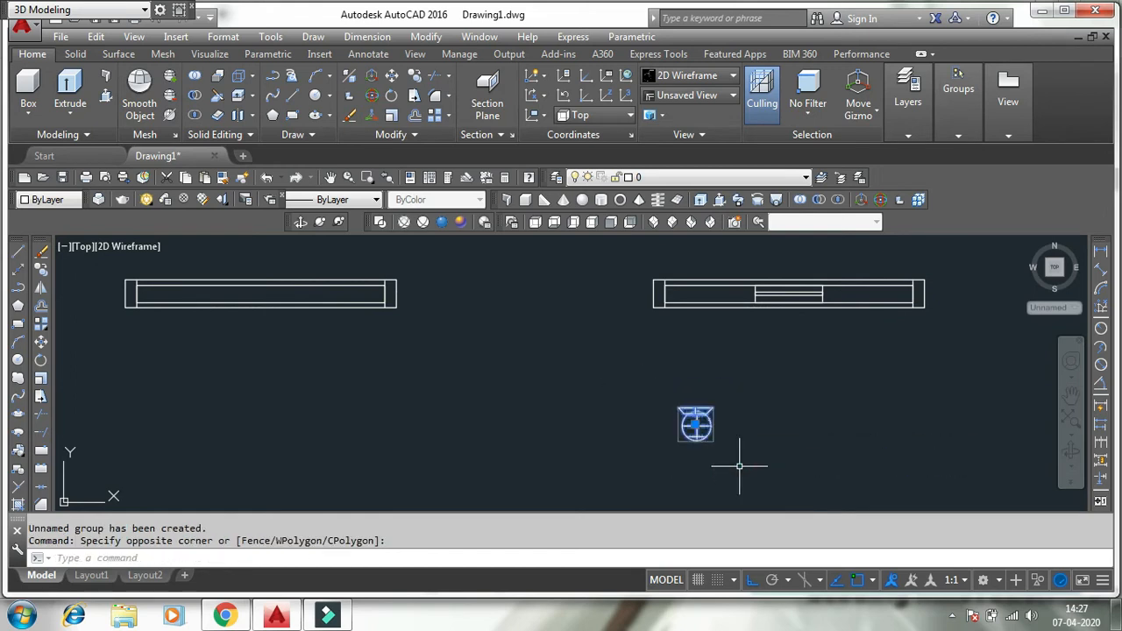
{"action": "key", "text": "Return"}
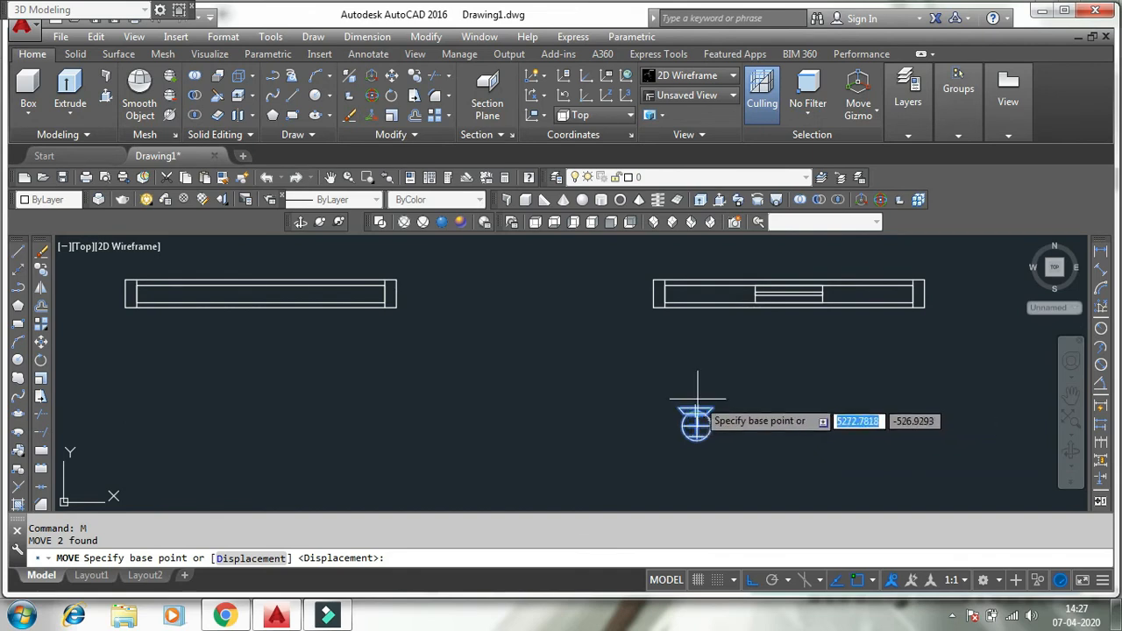
{"action": "scroll", "coordinate": [694, 401], "scroll_direction": "up", "scroll_amount": 6}
{"action": "left_click", "coordinate": [672, 439]}
{"action": "scroll", "coordinate": [672, 438], "scroll_direction": "down", "scroll_amount": 6}
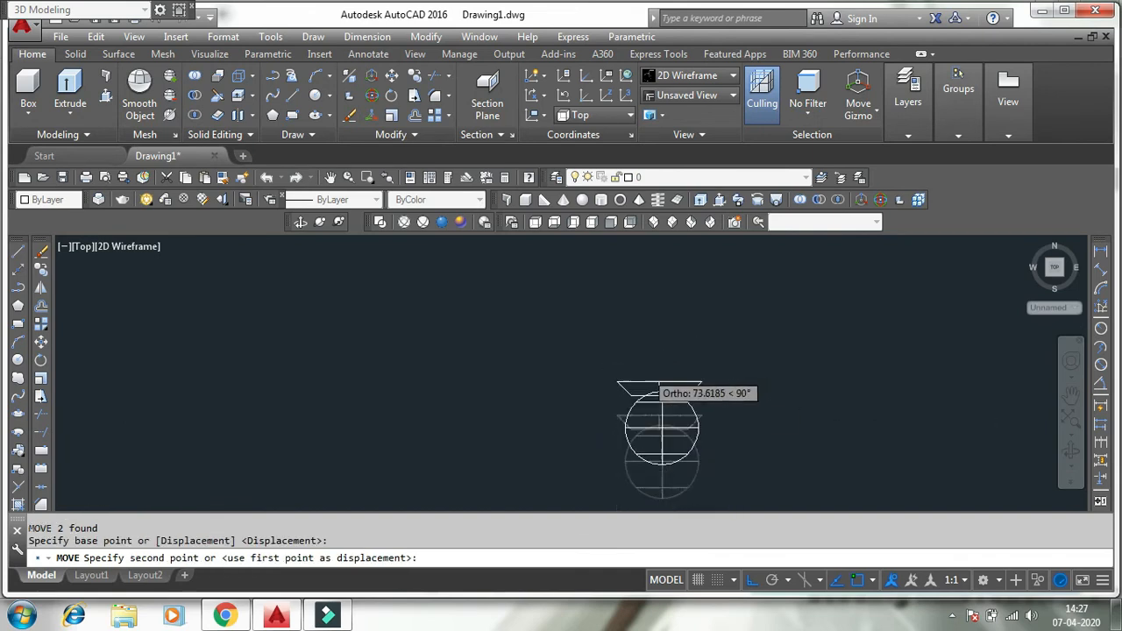
{"action": "scroll", "coordinate": [789, 385], "scroll_direction": "up", "scroll_amount": 5}
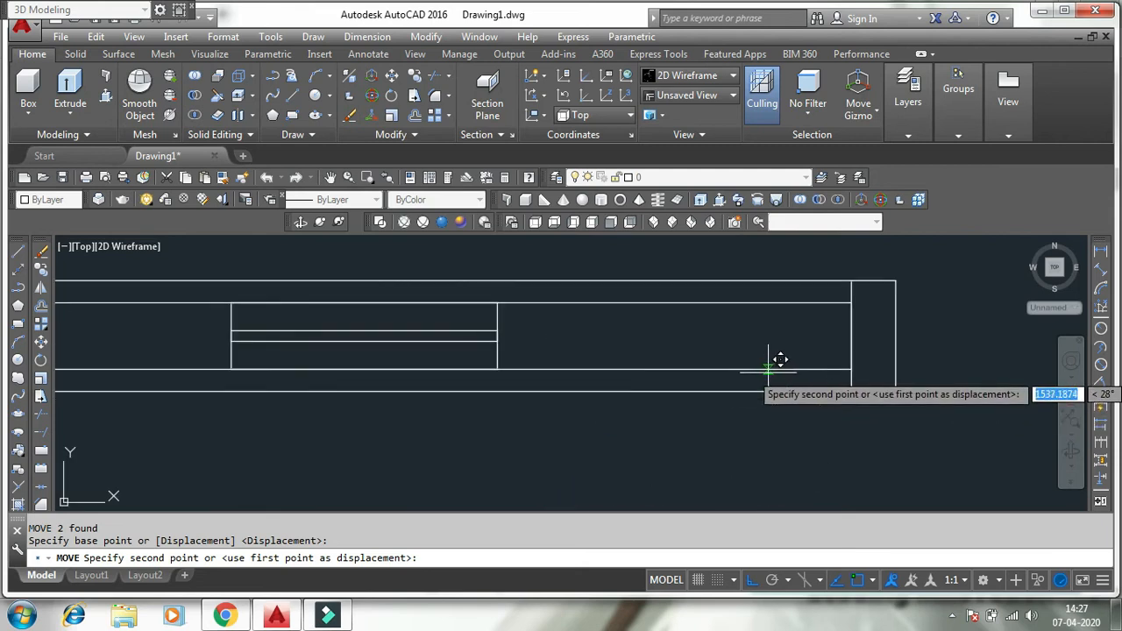
{"action": "left_click", "coordinate": [769, 370]}
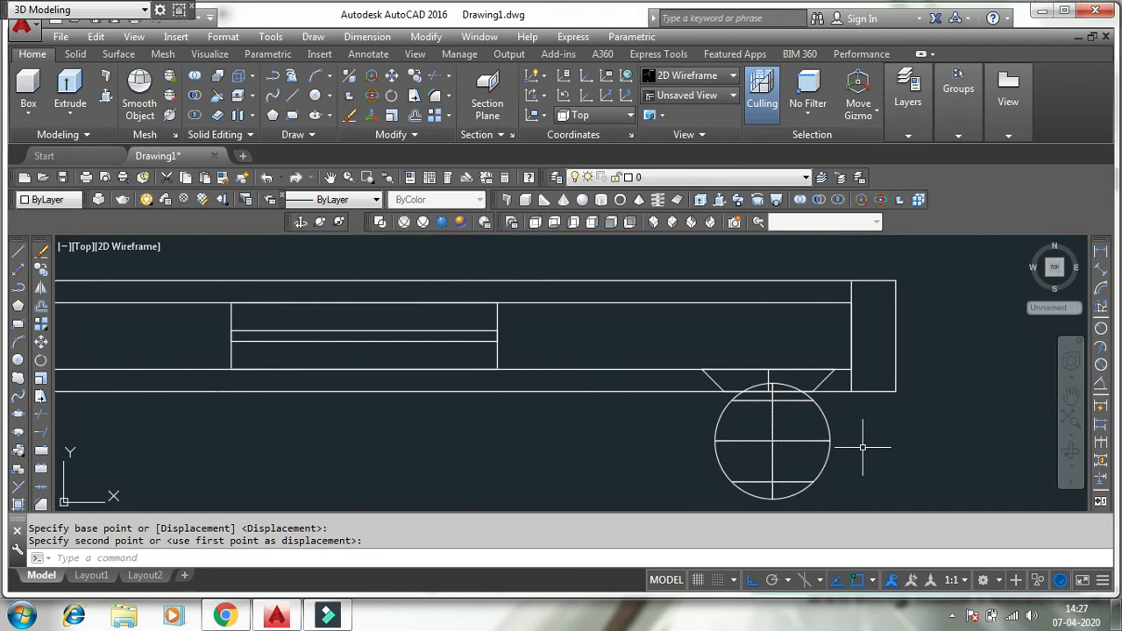
Step: Copy the knob from its cone base to the matching place on the middle door's front panel face, near the east frame post
{"action": "left_click", "coordinate": [722, 461]}
{"action": "type", "text": "co"}
{"action": "key", "text": "Return"}
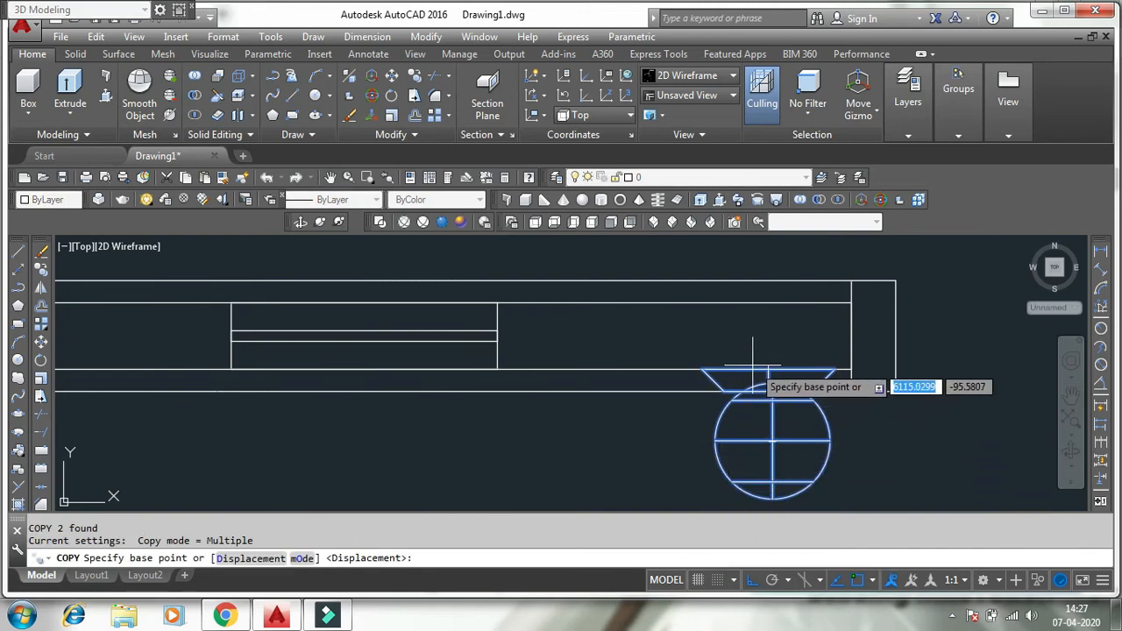
{"action": "left_click", "coordinate": [763, 363]}
{"action": "scroll", "coordinate": [837, 333], "scroll_direction": "down", "scroll_amount": 5}
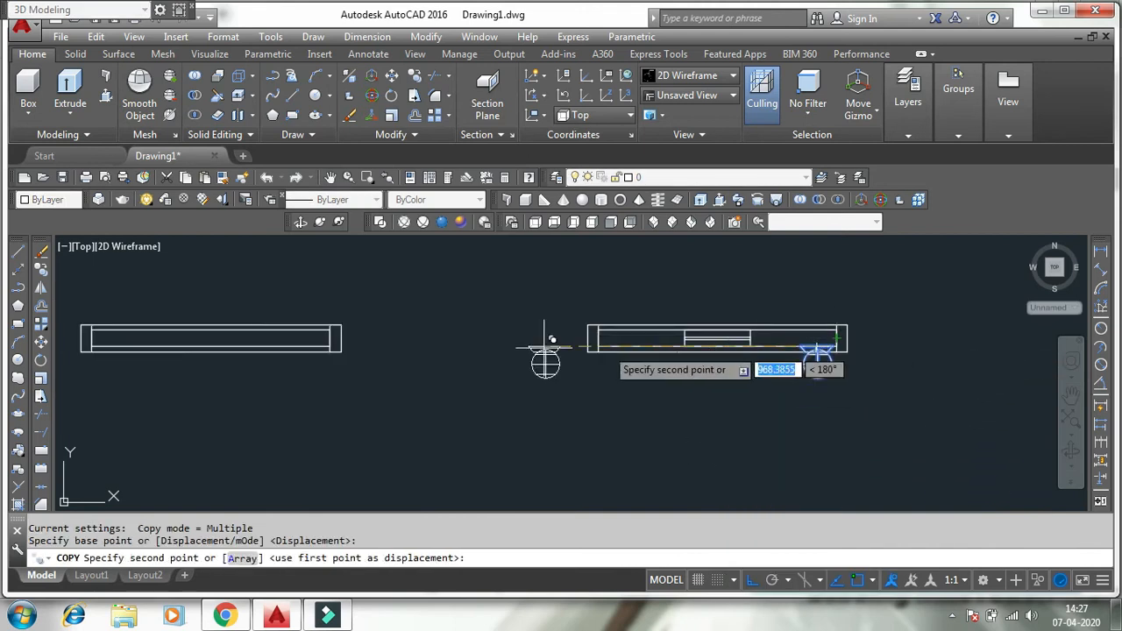
{"action": "scroll", "coordinate": [288, 342], "scroll_direction": "up", "scroll_amount": 5}
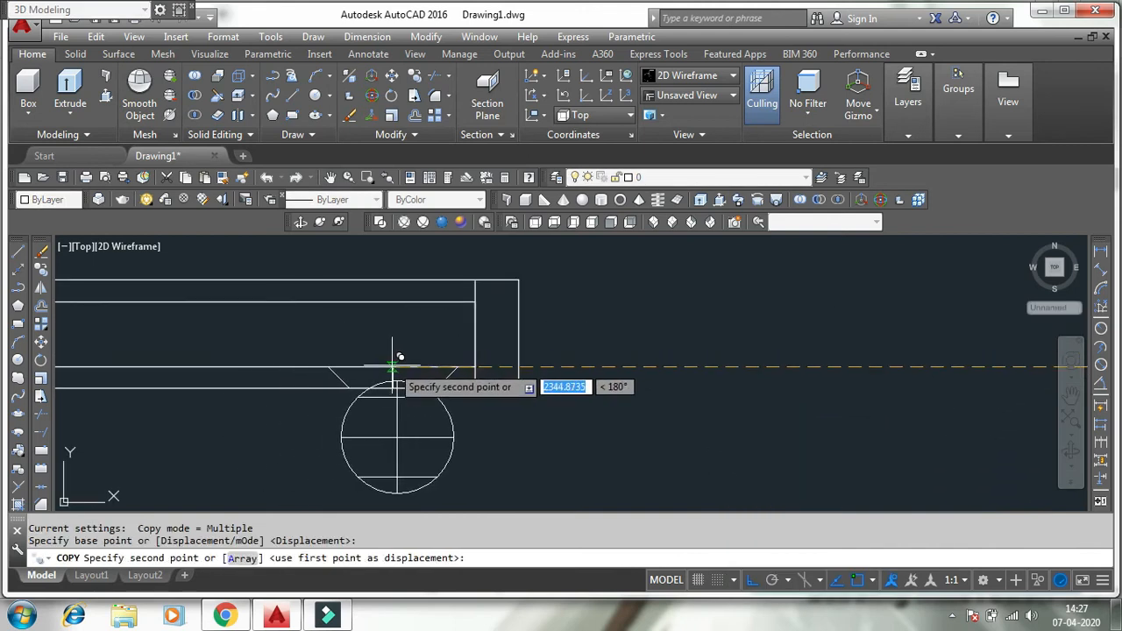
{"action": "left_click", "coordinate": [394, 366]}
Step: Place another copy of the knob at the matching place on the first door's front face and end the Copy command
{"action": "scroll", "coordinate": [535, 377], "scroll_direction": "down", "scroll_amount": 4}
{"action": "middle_click_drag", "start_coordinate": [681, 383], "coordinate": [791, 350]}
{"action": "scroll", "coordinate": [553, 366], "scroll_direction": "down", "scroll_amount": 6}
{"action": "scroll", "coordinate": [352, 369], "scroll_direction": "up", "scroll_amount": 6}
{"action": "scroll", "coordinate": [428, 365], "scroll_direction": "up", "scroll_amount": 4}
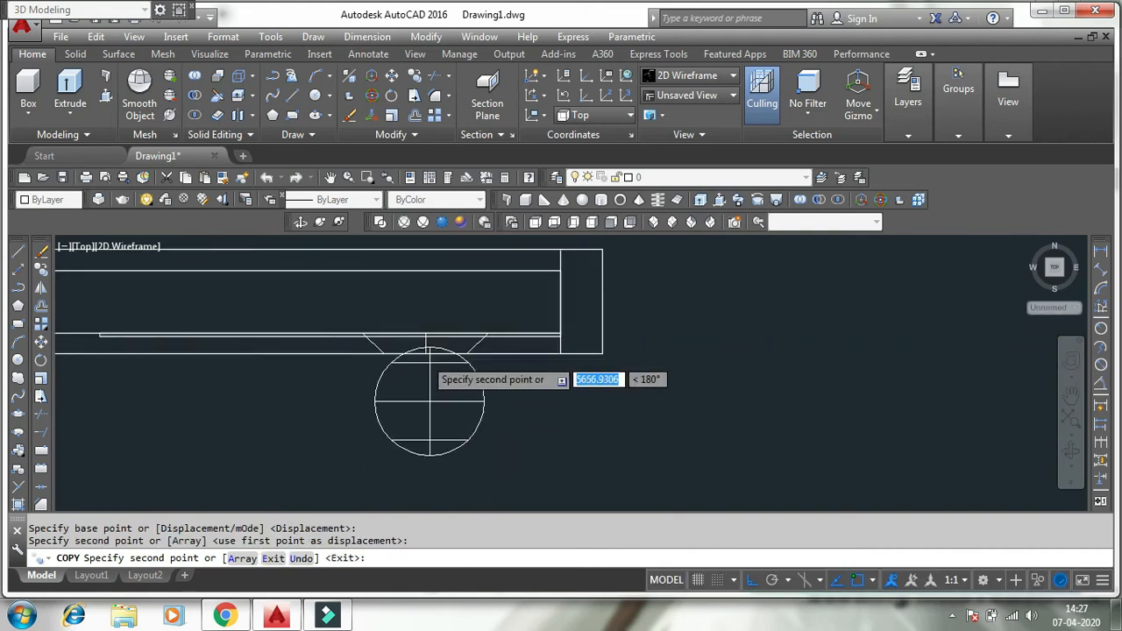
{"action": "scroll", "coordinate": [425, 358], "scroll_direction": "up", "scroll_amount": 2}
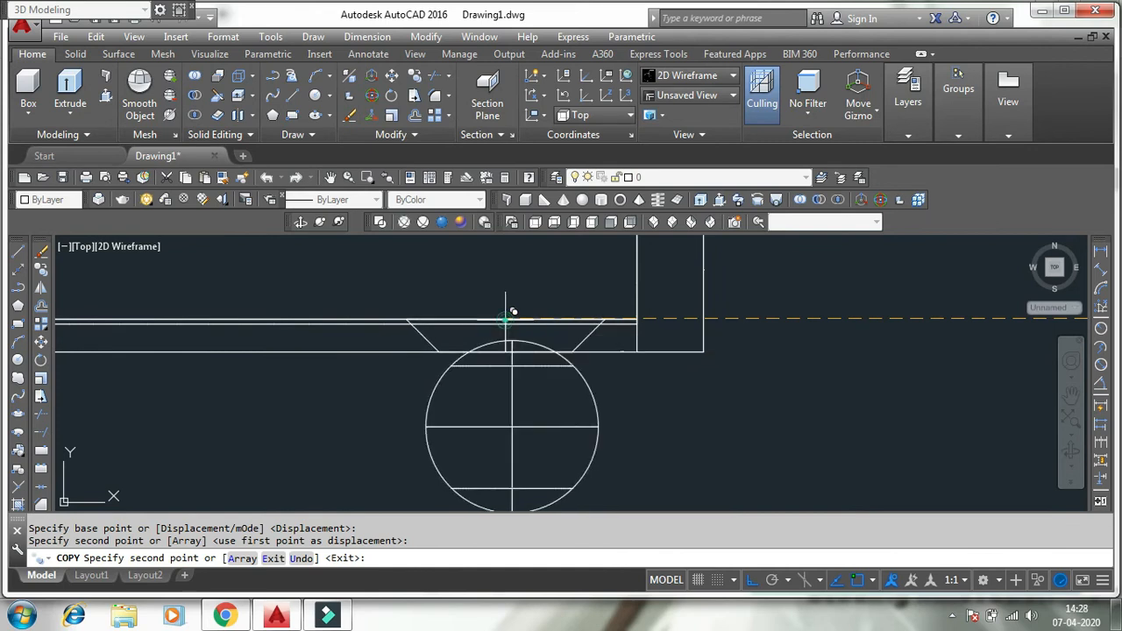
{"action": "key", "text": "Escape"}
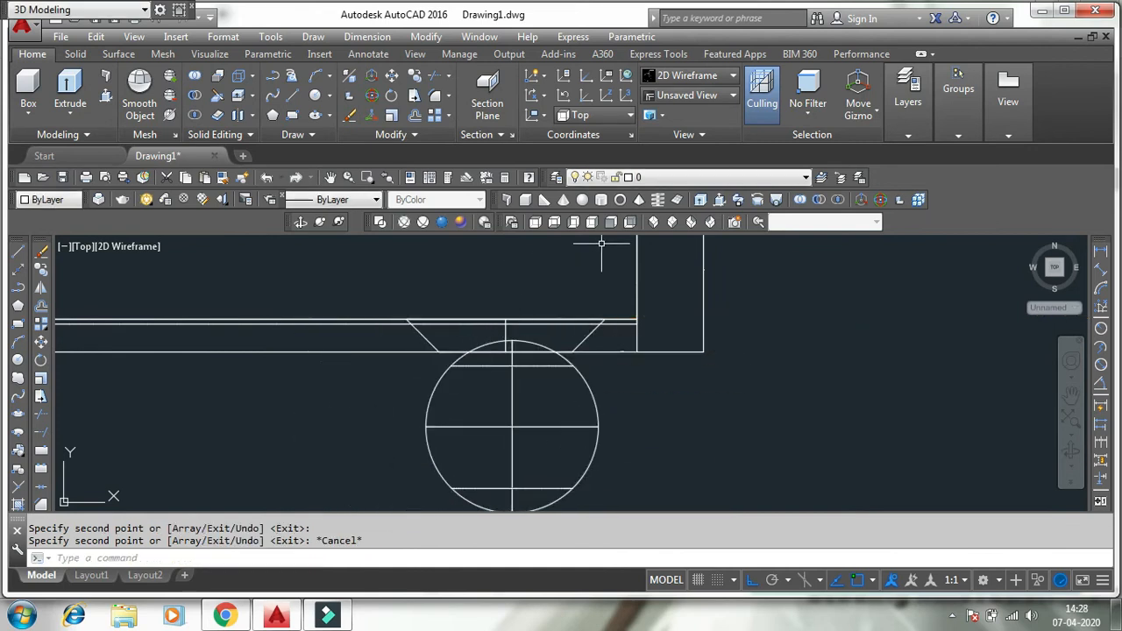
Step: Switch to the SW Isometric view and move all three knobs straight up about 1039 units to around mid-height of the doors
{"action": "left_click", "coordinate": [654, 223]}
{"action": "middle_click_drag", "start_coordinate": [741, 380], "coordinate": [684, 335]}
{"action": "scroll", "coordinate": [684, 335], "scroll_direction": "up", "scroll_amount": 4}
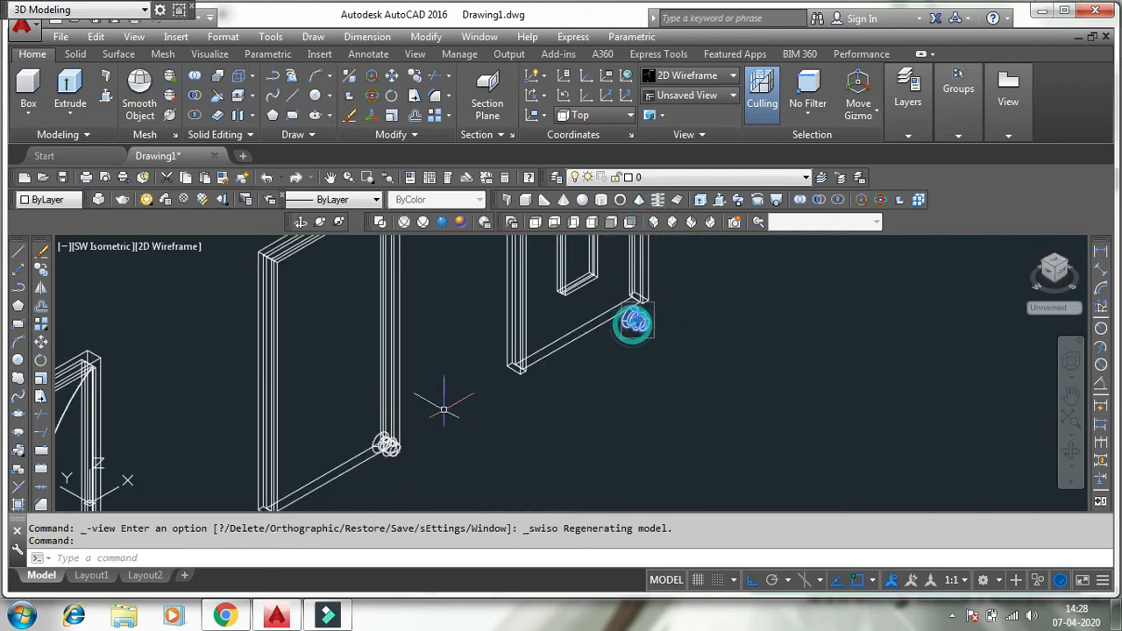
{"action": "scroll", "coordinate": [388, 445], "scroll_direction": "down", "scroll_amount": 5}
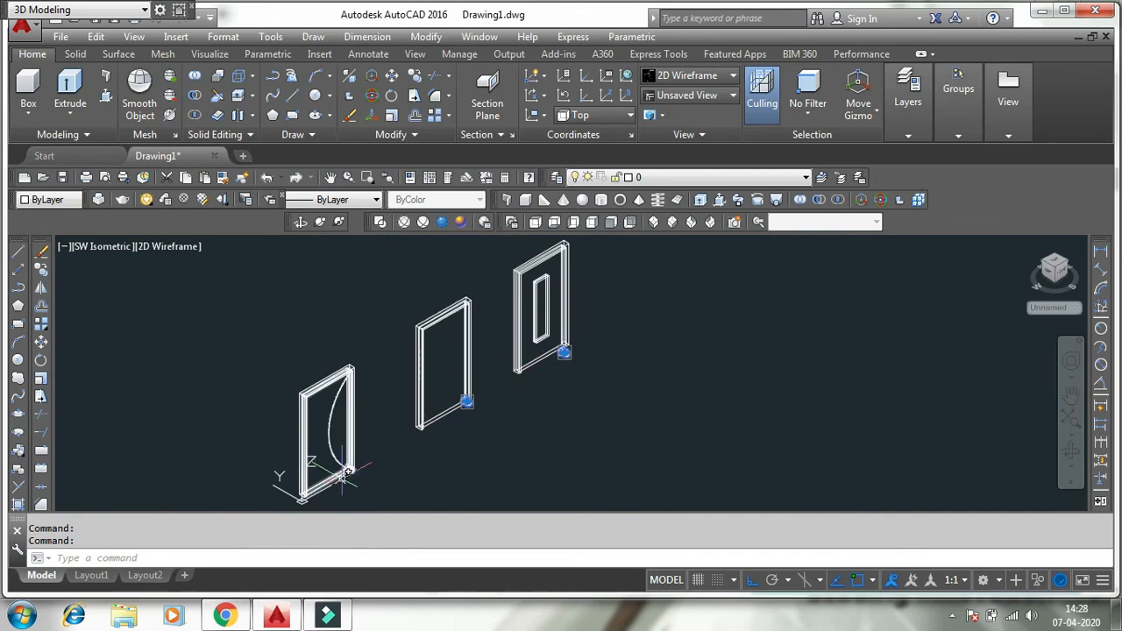
{"action": "type", "text": "m"}
{"action": "key", "text": "Return"}
{"action": "left_click", "coordinate": [752, 400]}
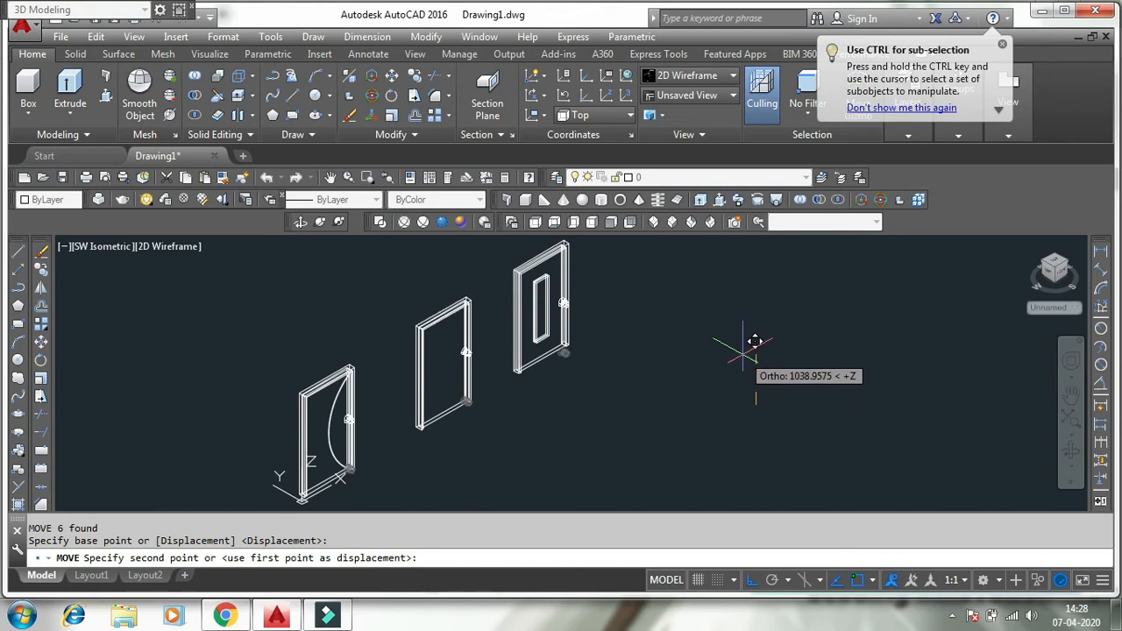
{"action": "left_click", "coordinate": [743, 354]}
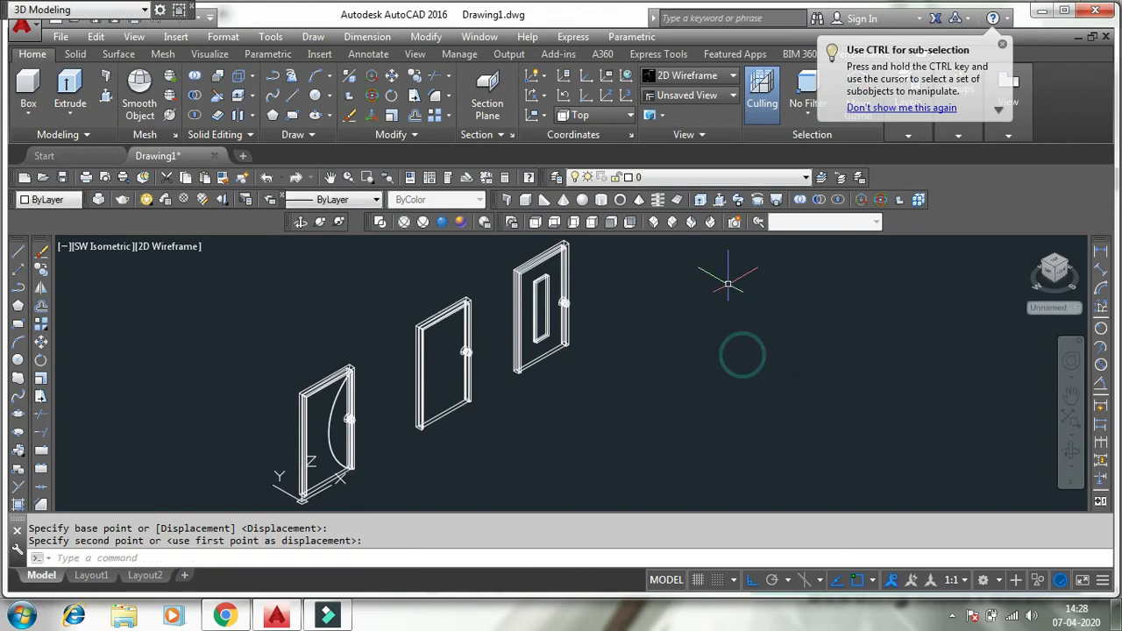
Step: Set the visual style to Realistic and move the third door's knob slightly upward
{"action": "left_click", "coordinate": [444, 224]}
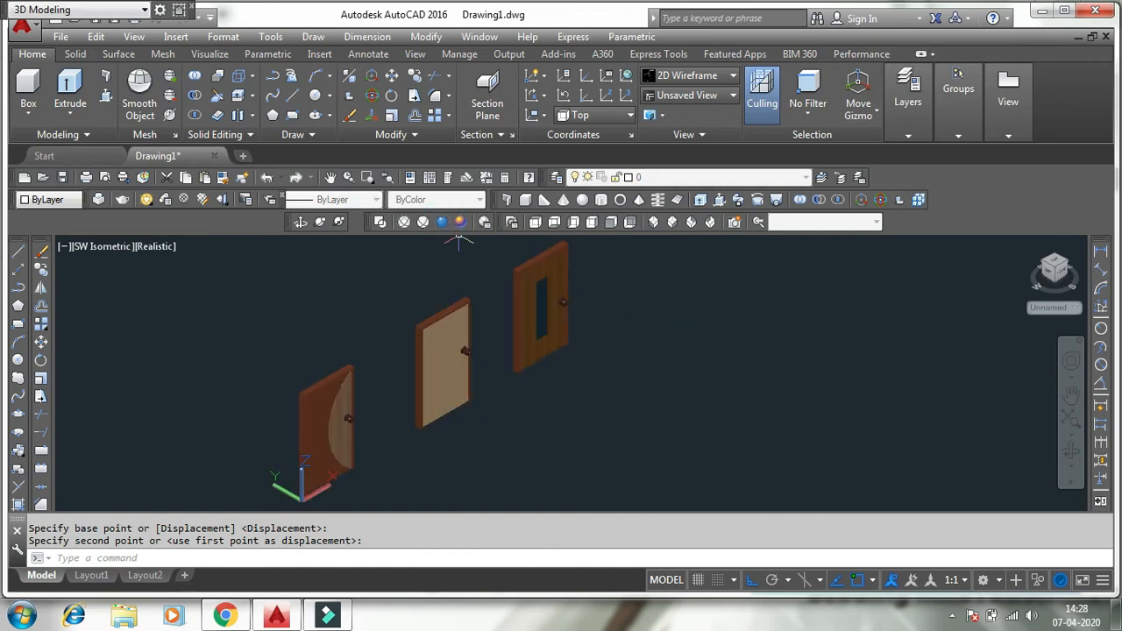
{"action": "scroll", "coordinate": [575, 299], "scroll_direction": "up", "scroll_amount": 2}
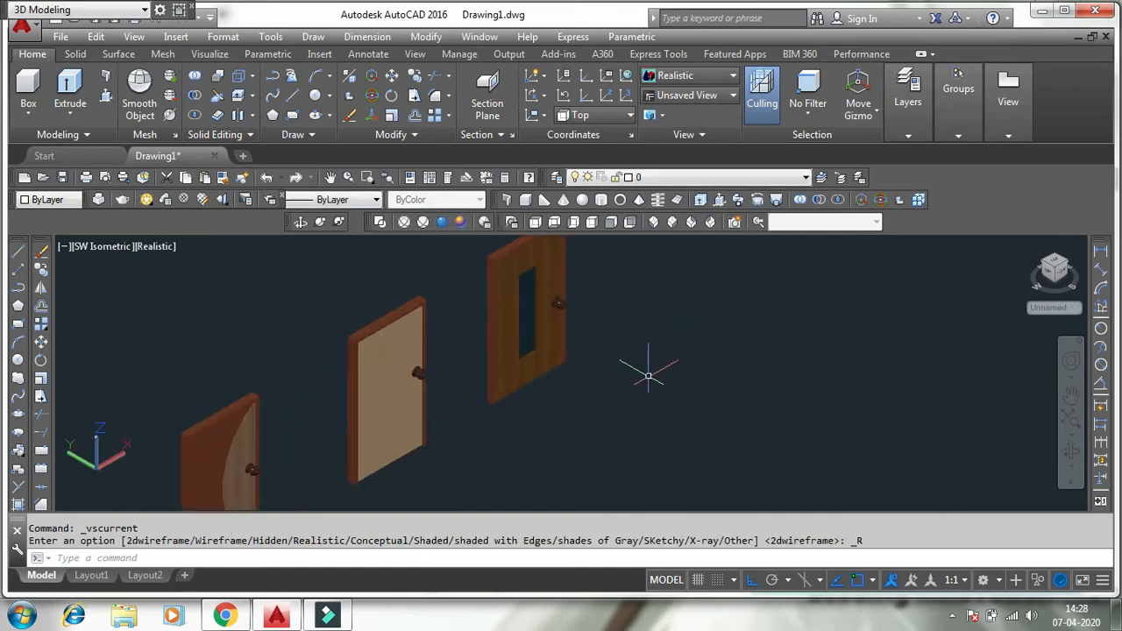
{"action": "scroll", "coordinate": [648, 377], "scroll_direction": "up", "scroll_amount": 1}
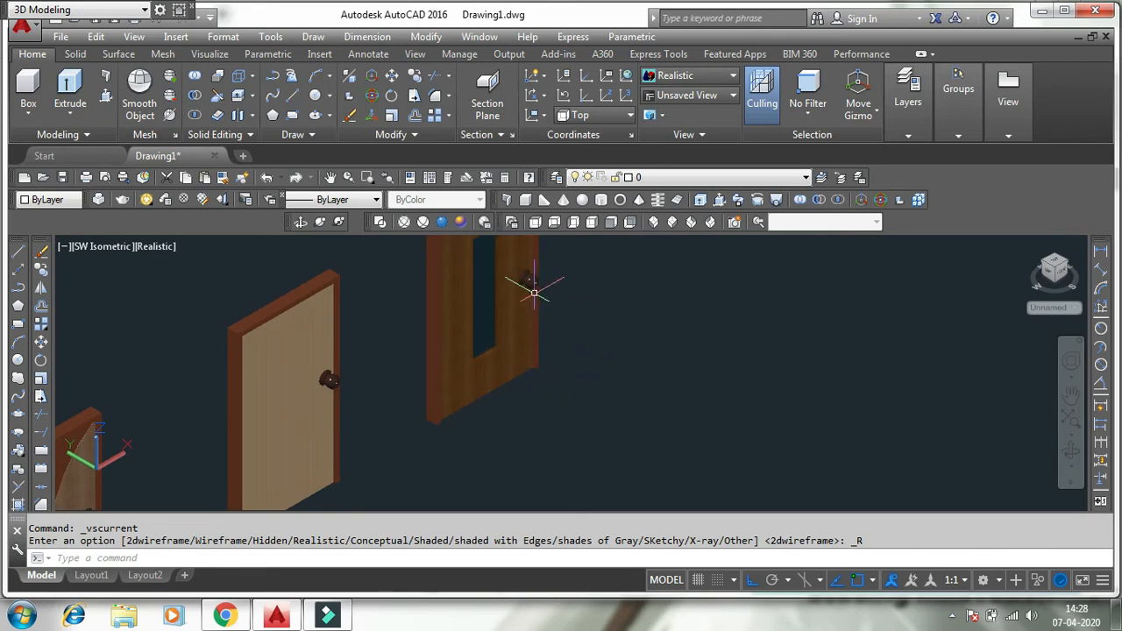
{"action": "left_click", "coordinate": [529, 278]}
{"action": "type", "text": "m"}
{"action": "key", "text": "Return"}
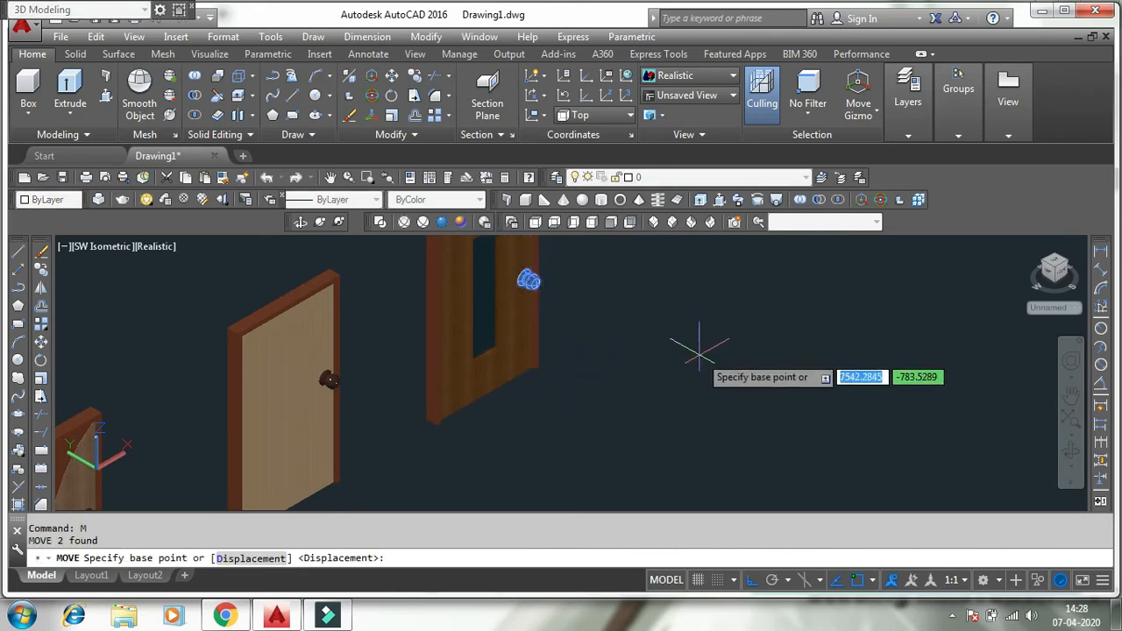
{"action": "left_click", "coordinate": [710, 344]}
{"action": "left_click", "coordinate": [709, 335]}
Step: Move the middle door's knob slightly downward
{"action": "left_click", "coordinate": [328, 379]}
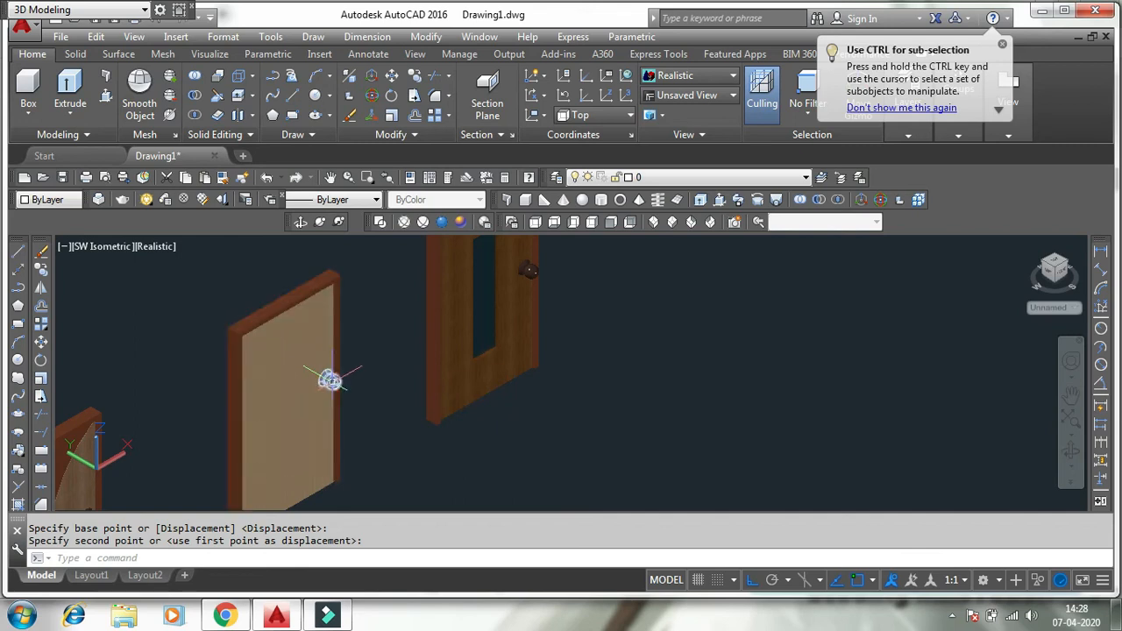
{"action": "type", "text": "m"}
{"action": "key", "text": "Return"}
{"action": "left_click", "coordinate": [614, 412]}
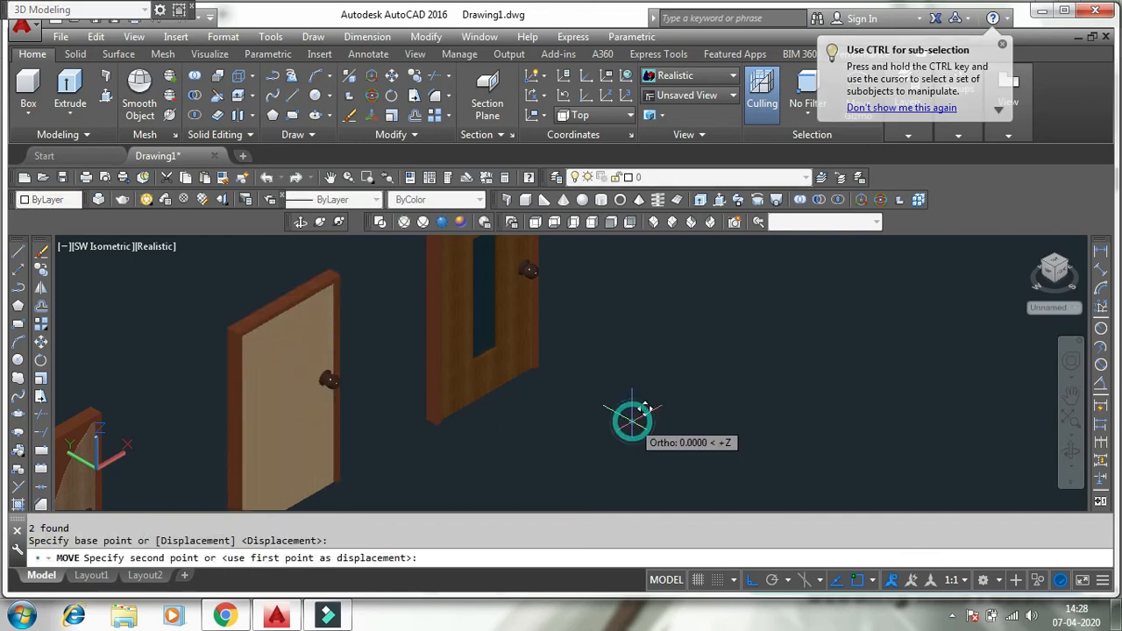
{"action": "left_click", "coordinate": [629, 435]}
Step: Move the first door's knob slightly downward along the curved inlay and bring all three doors back into view
{"action": "middle_click_drag", "start_coordinate": [491, 423], "coordinate": [673, 361]}
{"action": "middle_click_drag", "start_coordinate": [737, 298], "coordinate": [363, 321], "text": "shift"}
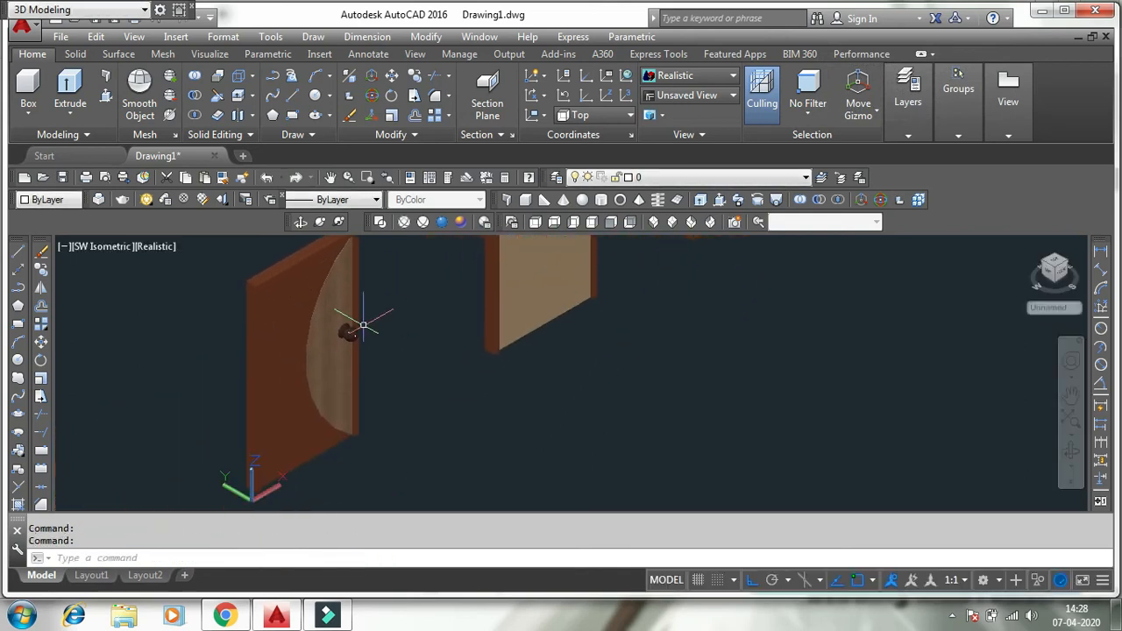
{"action": "left_click", "coordinate": [348, 331]}
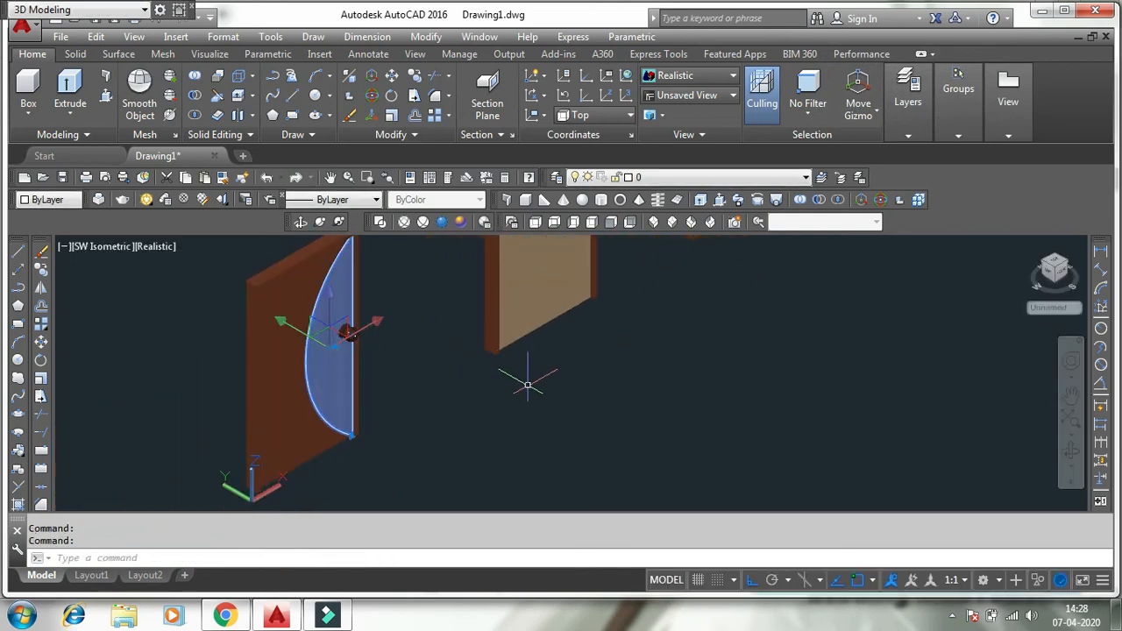
{"action": "key", "text": "Escape"}
{"action": "scroll", "coordinate": [377, 338], "scroll_direction": "up", "scroll_amount": 5}
{"action": "left_click", "coordinate": [329, 306]}
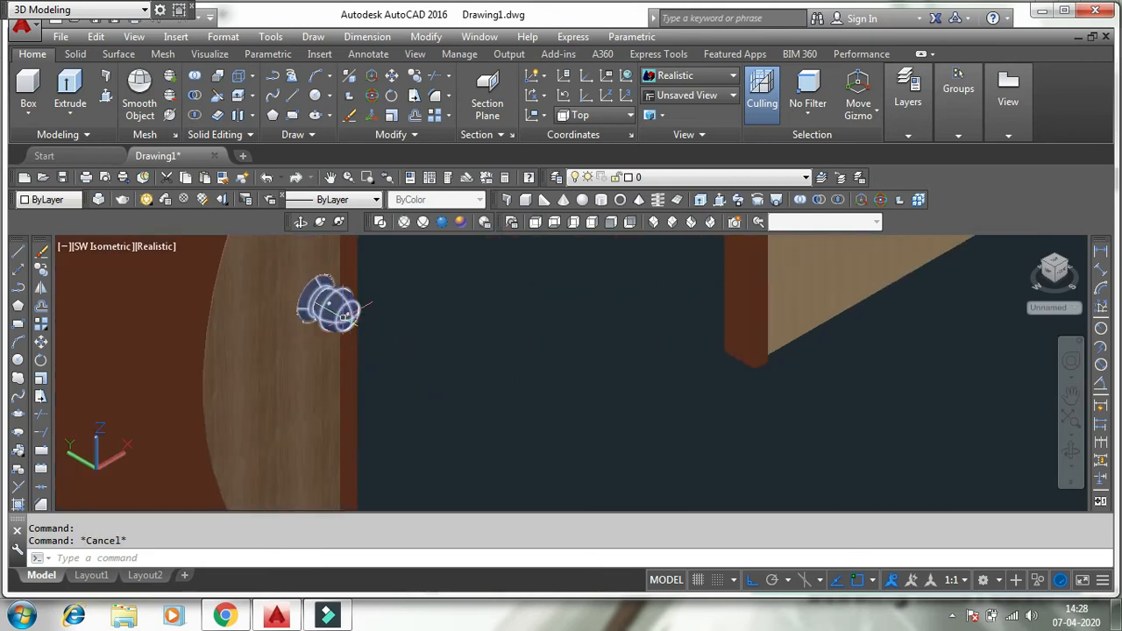
{"action": "type", "text": "m"}
{"action": "key", "text": "Return"}
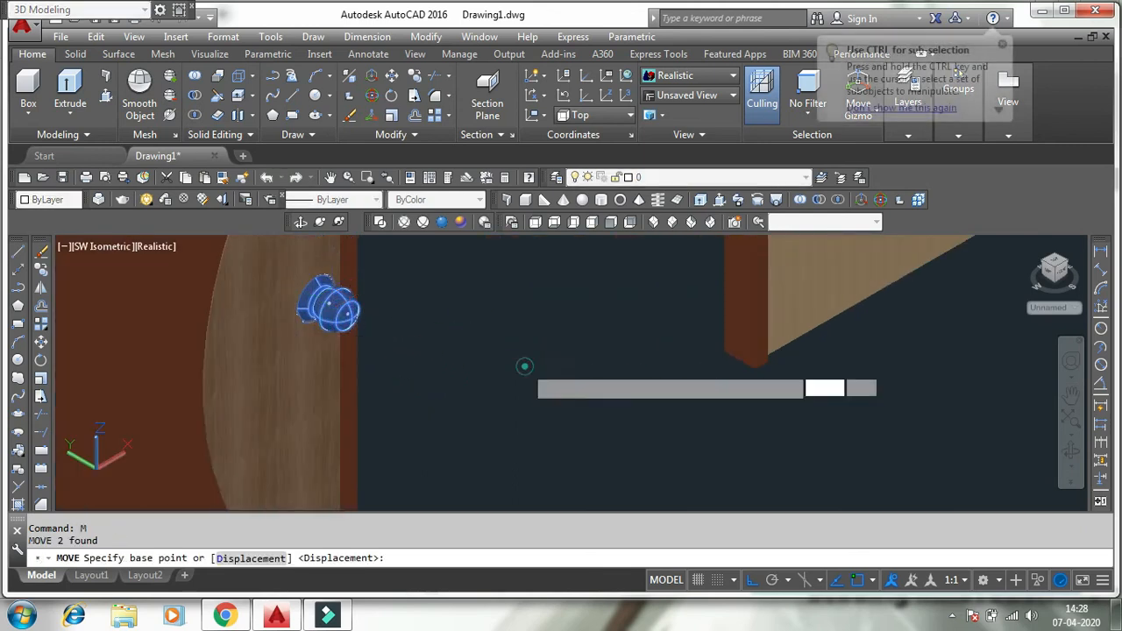
{"action": "left_click", "coordinate": [526, 370]}
{"action": "left_click", "coordinate": [531, 383]}
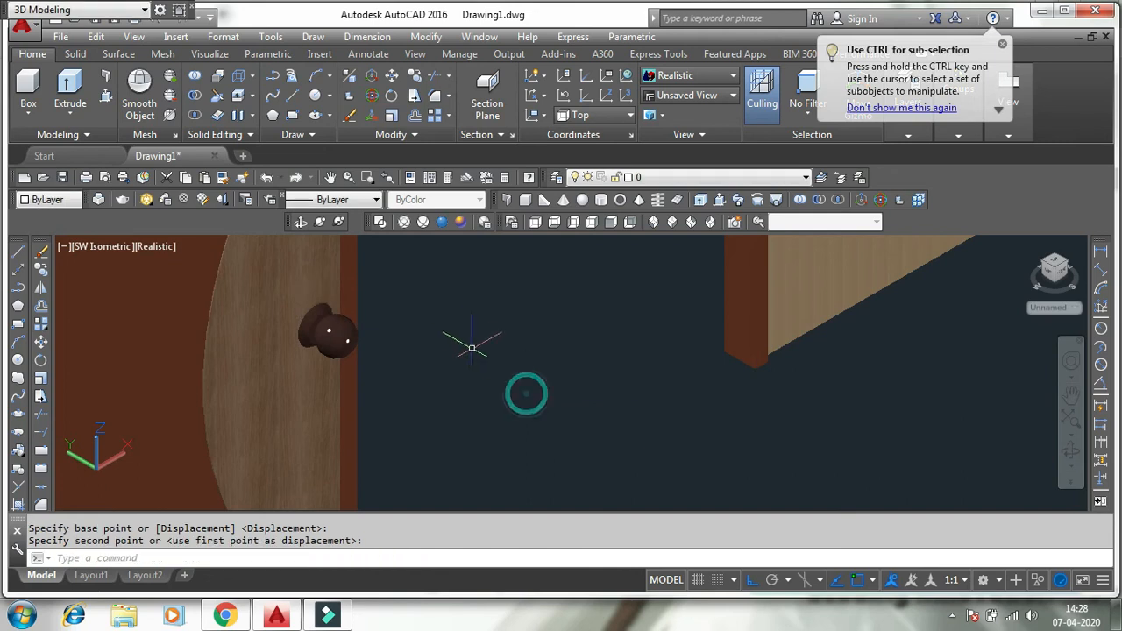
{"action": "scroll", "coordinate": [457, 338], "scroll_direction": "down", "scroll_amount": 3}
{"action": "scroll", "coordinate": [460, 347], "scroll_direction": "down", "scroll_amount": 4}
{"action": "scroll", "coordinate": [571, 377], "scroll_direction": "down", "scroll_amount": 1}
{"action": "middle_click_drag", "start_coordinate": [613, 354], "coordinate": [583, 424]}
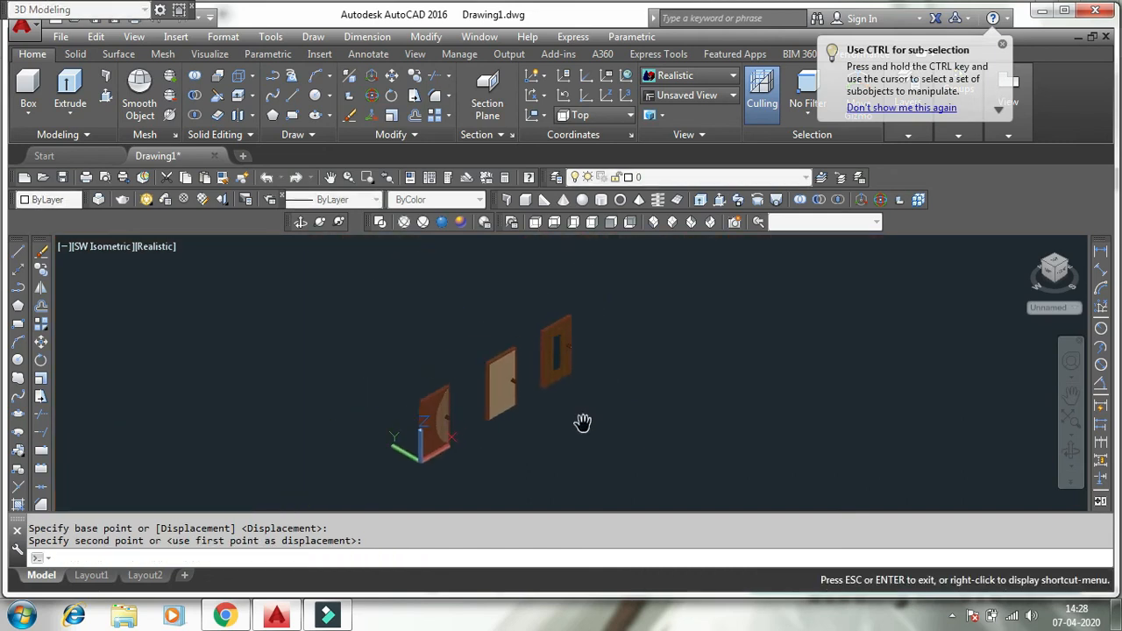
Step: Switch to the Top view and draw a 10000 by 125 rectangle in the empty area below the doors
{"action": "scroll", "coordinate": [499, 399], "scroll_direction": "up", "scroll_amount": 1}
{"action": "scroll", "coordinate": [498, 399], "scroll_direction": "up", "scroll_amount": 1}
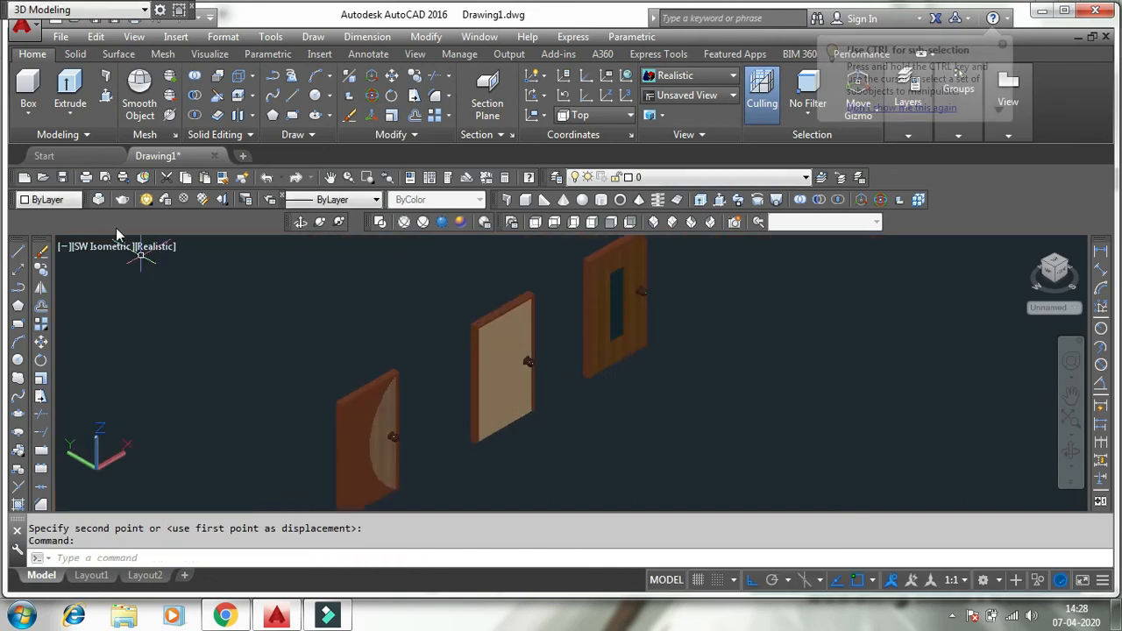
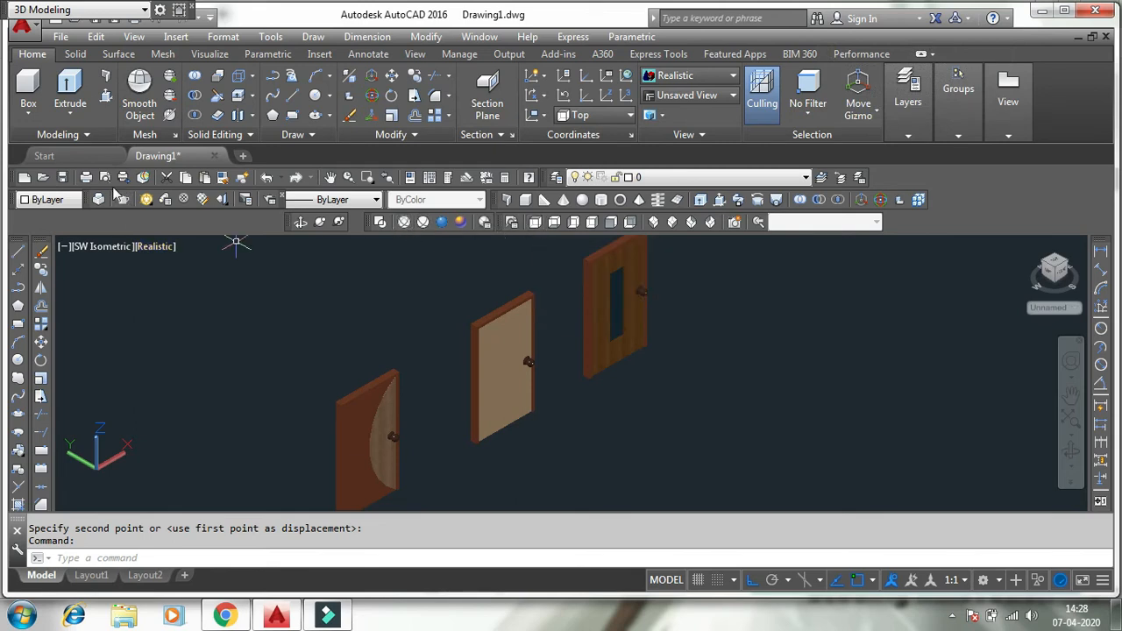
{"action": "middle_click_drag", "start_coordinate": [556, 406], "coordinate": [488, 369]}
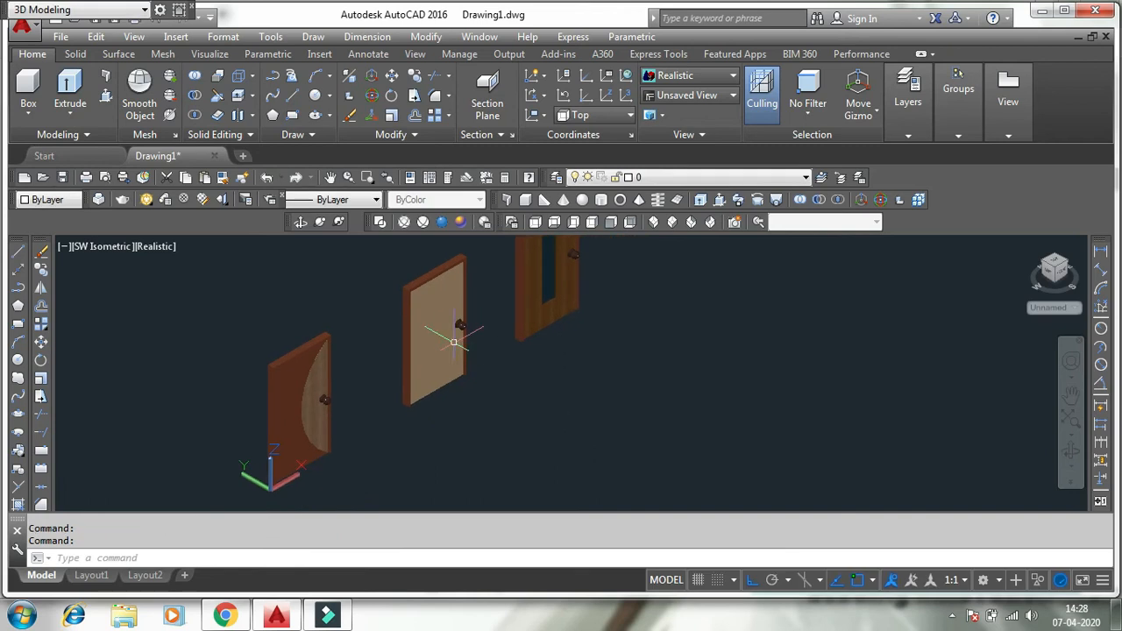
{"action": "left_click", "coordinate": [512, 223]}
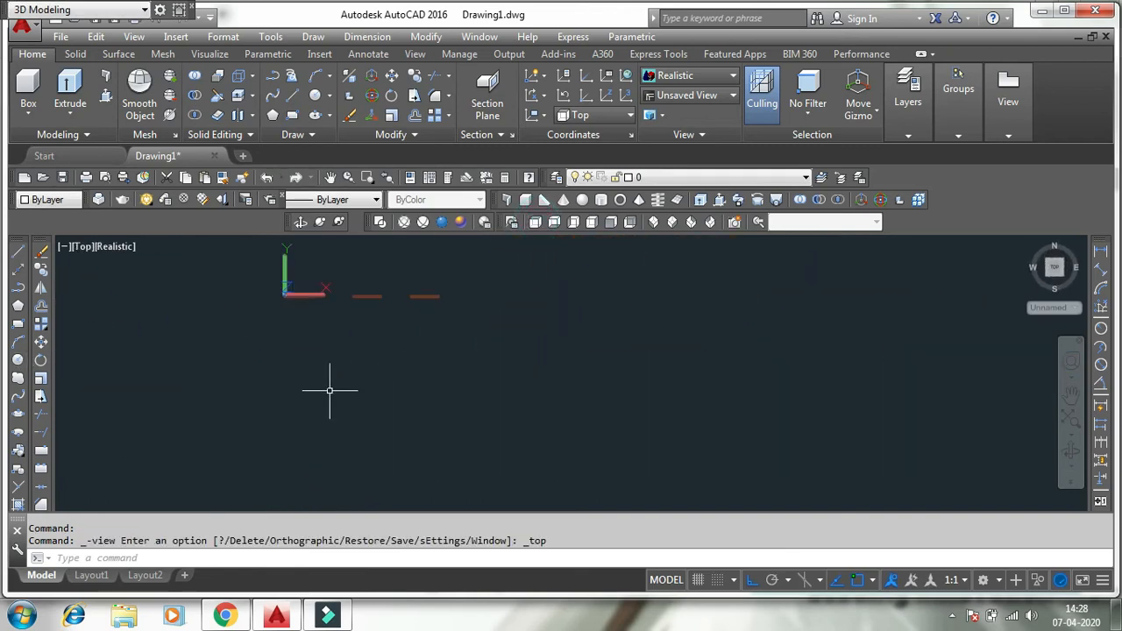
{"action": "key", "text": "Return"}
{"action": "left_click", "coordinate": [353, 412]}
{"action": "type", "text": "@"}
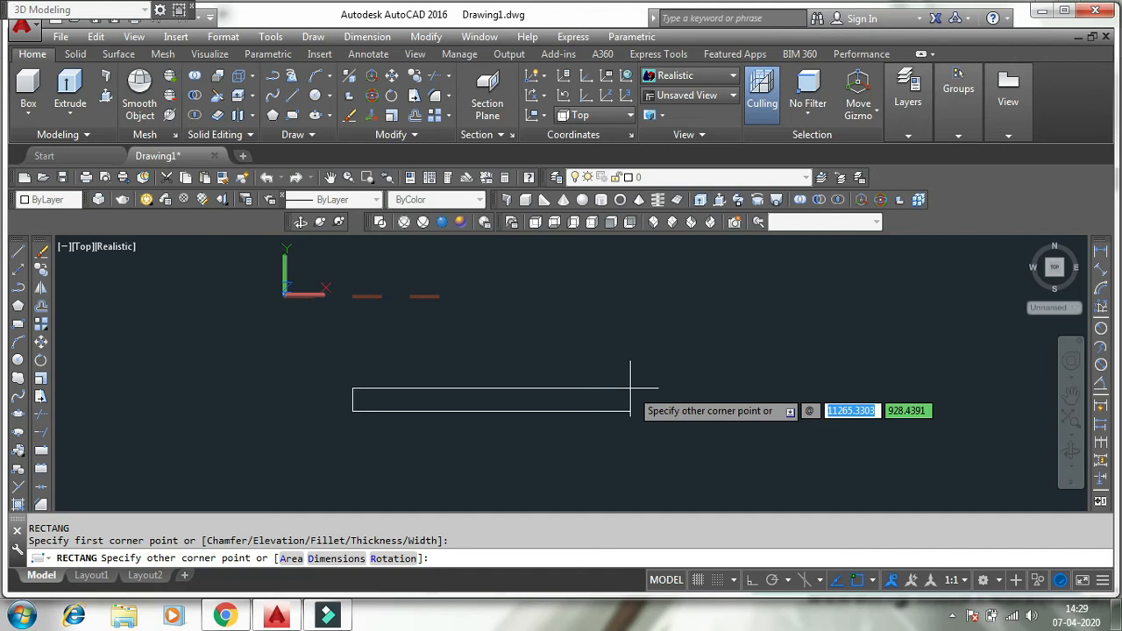
{"action": "type", "text": "10000"}
{"action": "key", "text": "Tab"}
{"action": "type", "text": "1"}
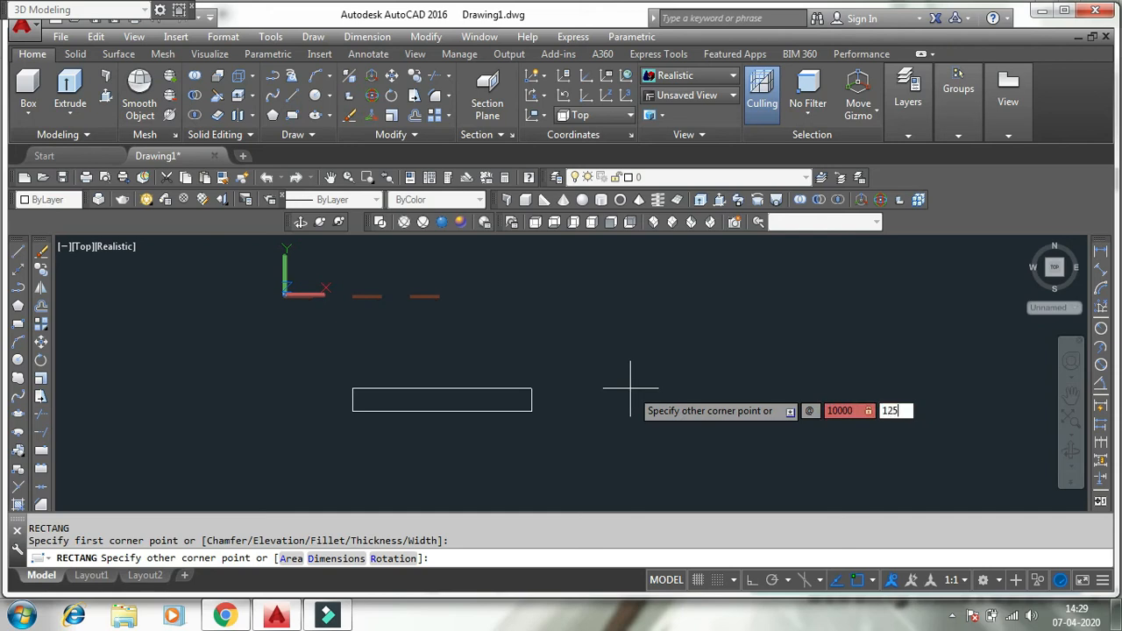
{"action": "type", "text": "25"}
{"action": "key", "text": "Return"}
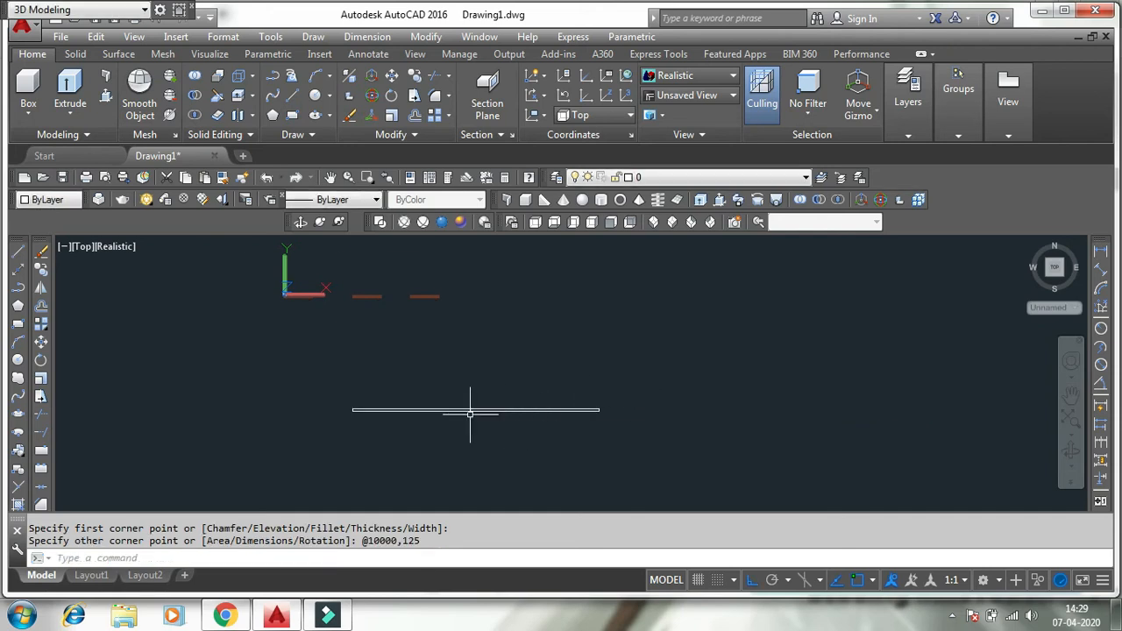
Step: Extrude the long thin rectangle to a height of 3000 to form a wall
{"action": "scroll", "coordinate": [465, 414], "scroll_direction": "up", "scroll_amount": 2}
{"action": "middle_click_drag", "start_coordinate": [397, 339], "coordinate": [416, 351]}
{"action": "scroll", "coordinate": [398, 413], "scroll_direction": "up", "scroll_amount": 2}
{"action": "middle_click_drag", "start_coordinate": [418, 432], "coordinate": [395, 395]}
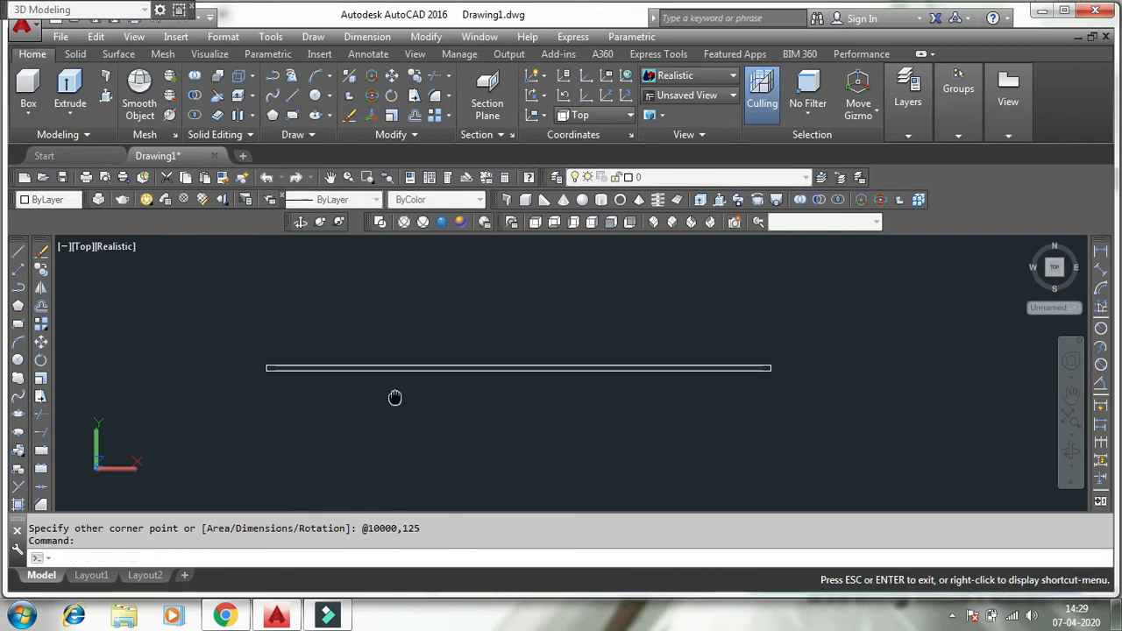
{"action": "scroll", "coordinate": [411, 398], "scroll_direction": "down", "scroll_amount": 4}
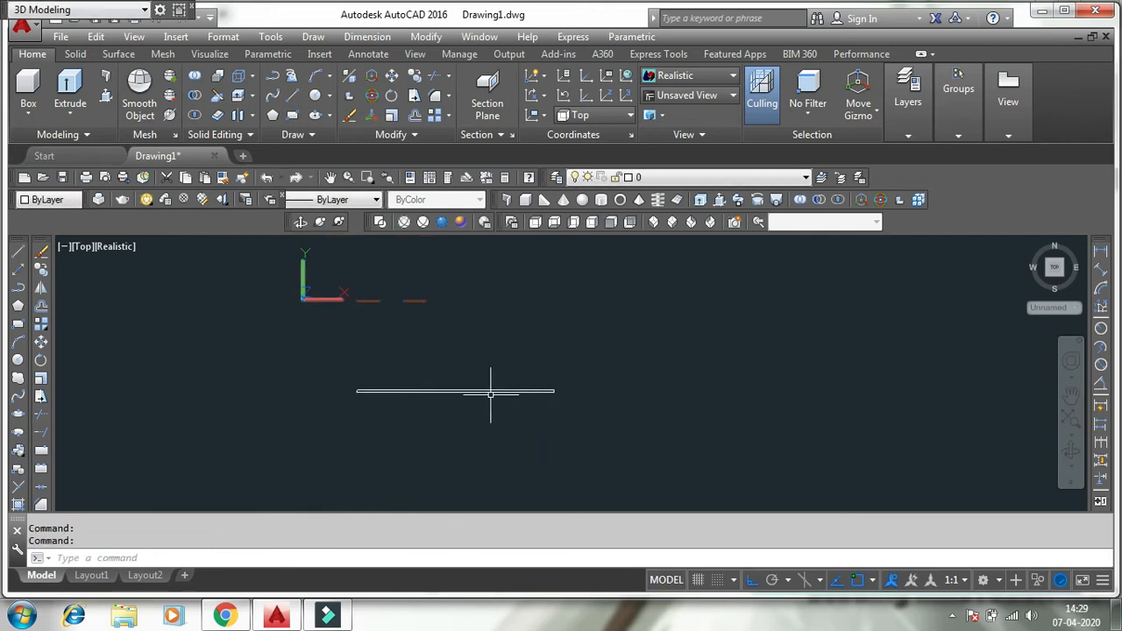
{"action": "scroll", "coordinate": [491, 395], "scroll_direction": "up", "scroll_amount": 2}
{"action": "scroll", "coordinate": [497, 412], "scroll_direction": "up", "scroll_amount": 2}
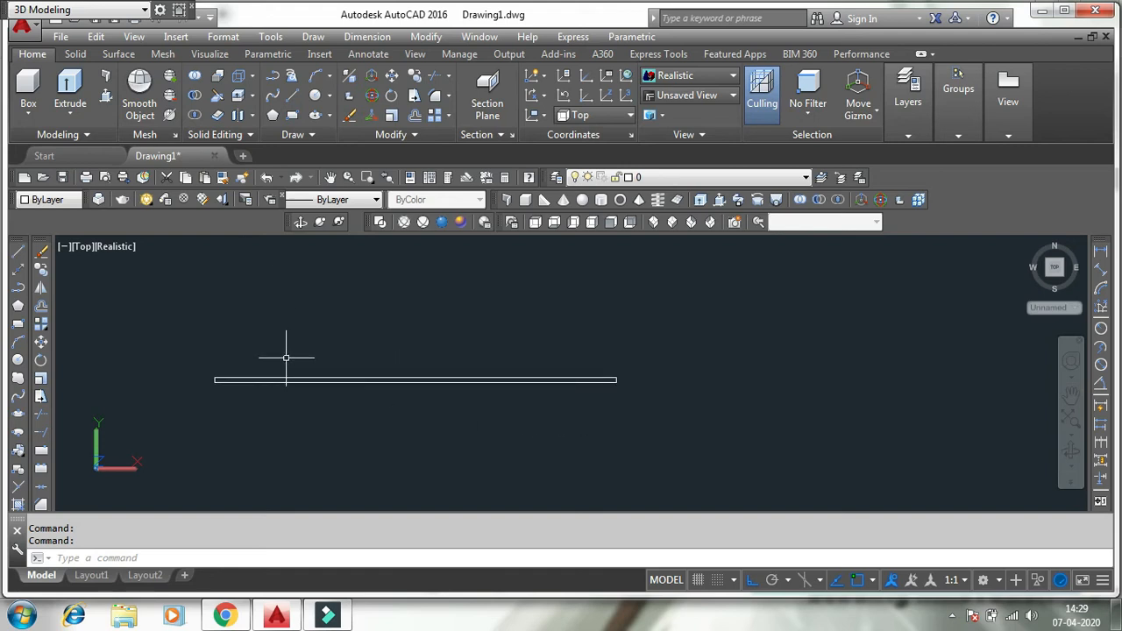
{"action": "type", "text": "e"}
{"action": "key", "text": "Escape"}
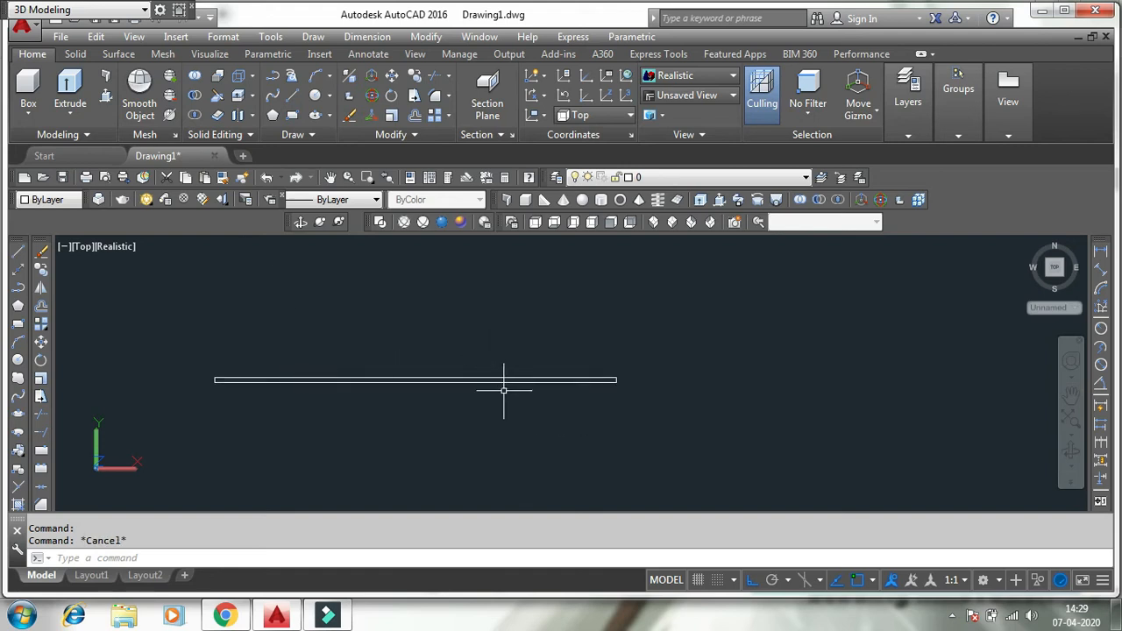
{"action": "left_click", "coordinate": [495, 396]}
{"action": "left_click", "coordinate": [427, 349]}
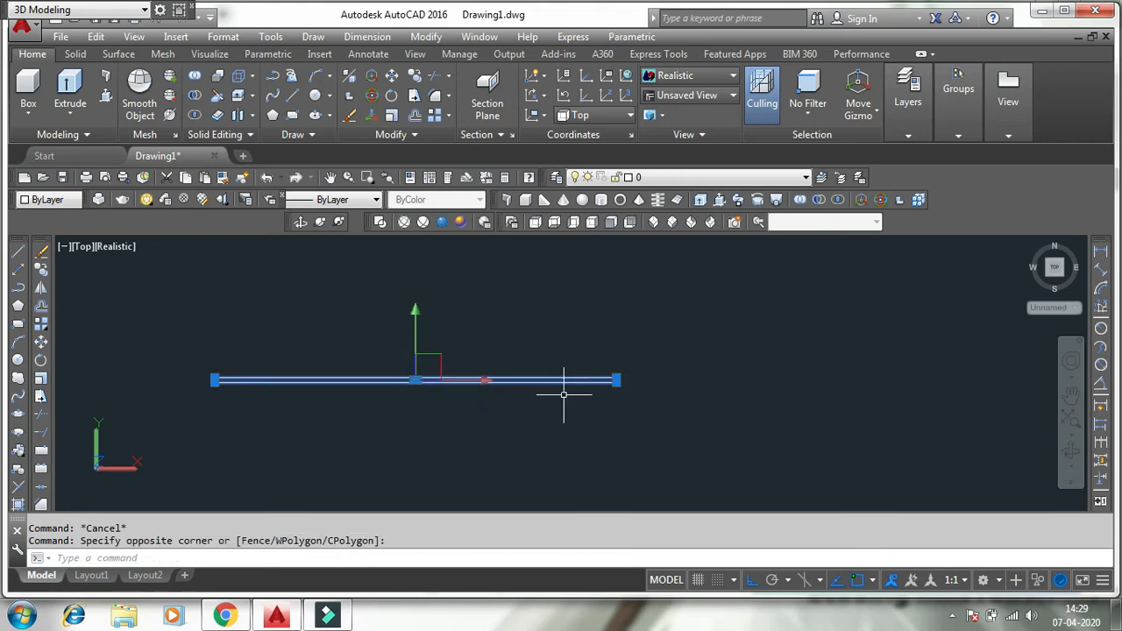
{"action": "type", "text": "ex"}
{"action": "key", "text": "Return"}
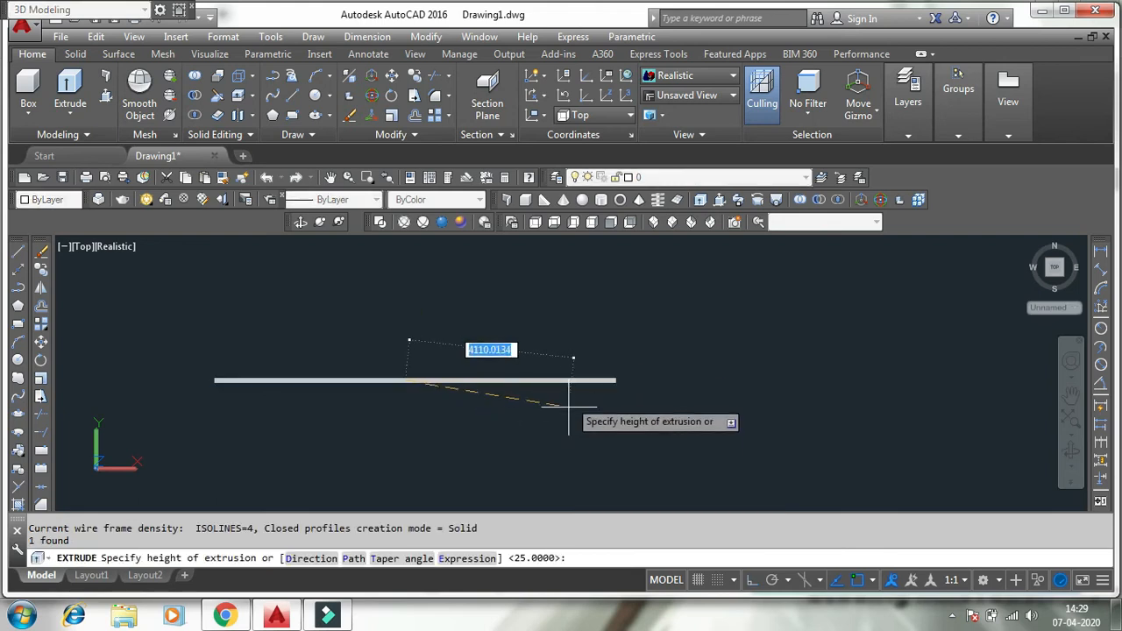
{"action": "key", "text": "Return"}
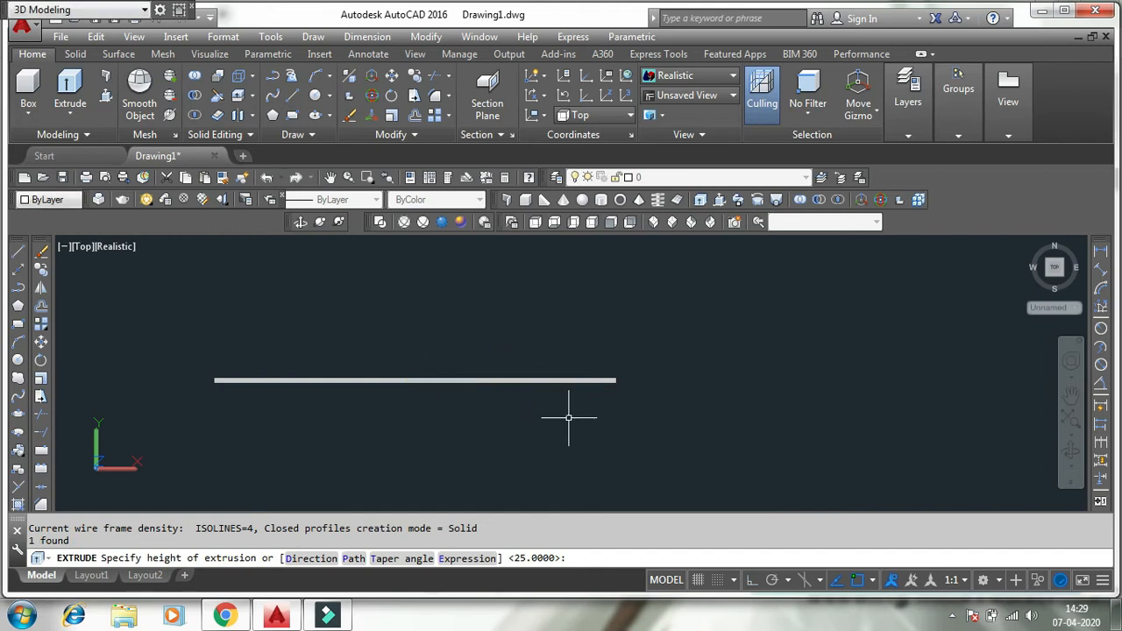
Step: Draw a 1200 by 500 rectangle just below the wall
{"action": "type", "text": "rec"}
{"action": "key", "text": "Return"}
{"action": "left_click", "coordinate": [325, 438]}
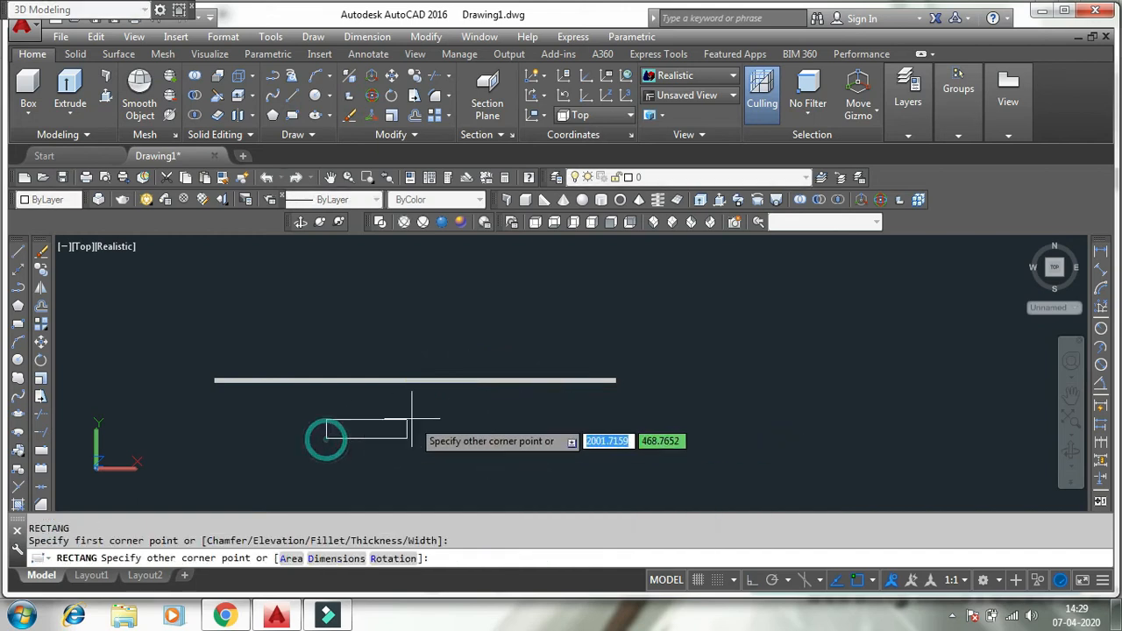
{"action": "type", "text": "@12"}
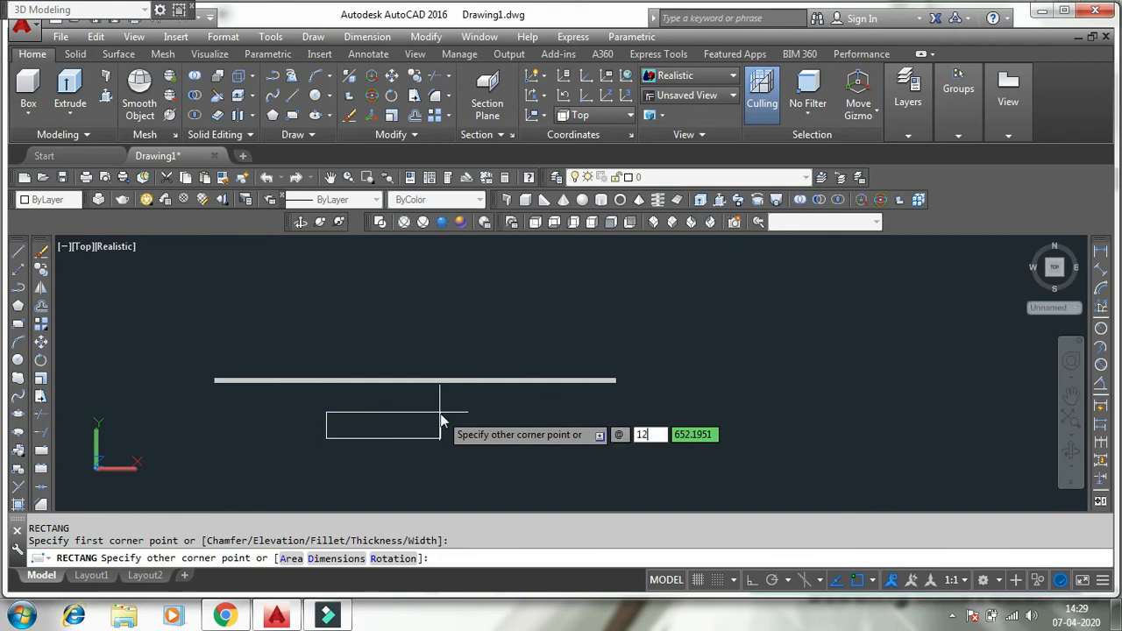
{"action": "key", "text": "Tab"}
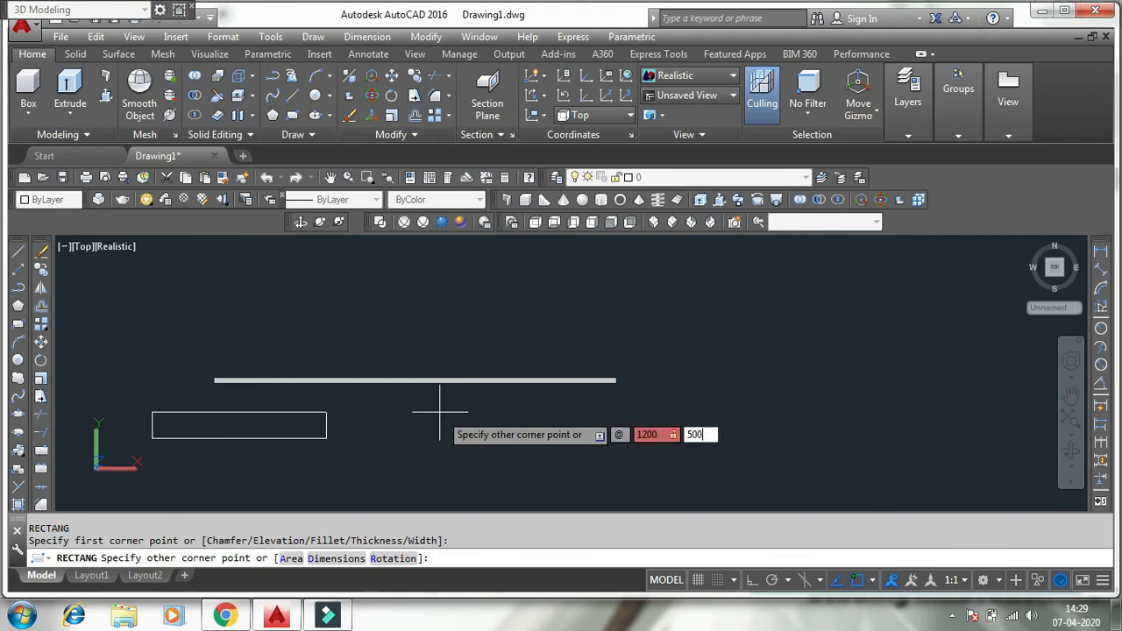
{"action": "key", "text": "Return"}
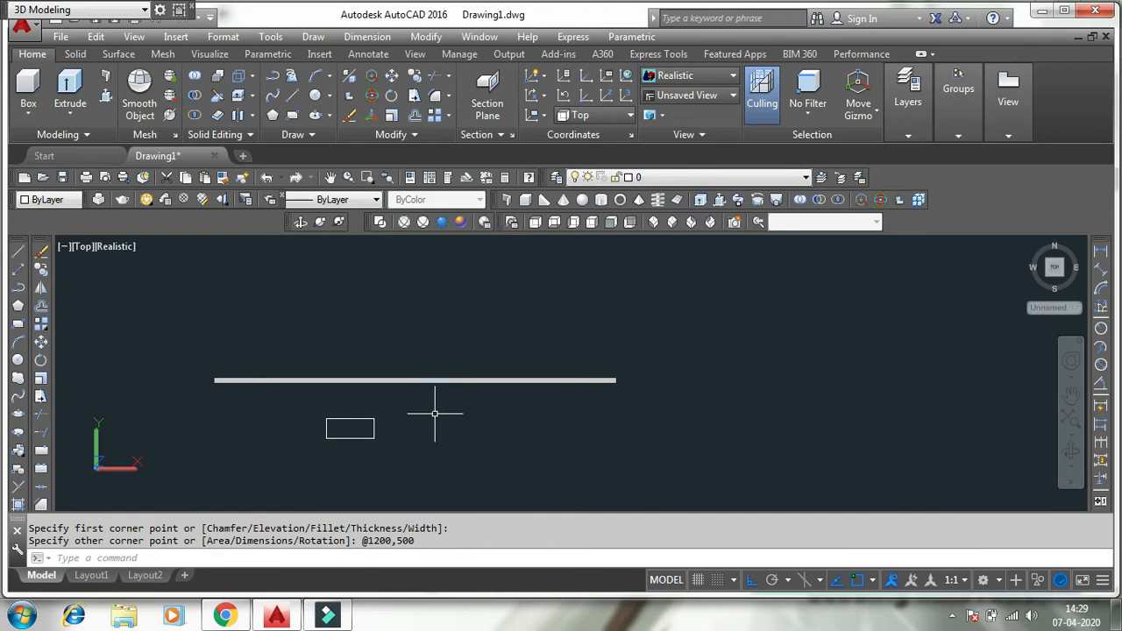
Step: With Ortho off, move the 1200 by 500 rectangle by its centre about 1470 units so it straddles the wall near its left end
{"action": "left_click", "coordinate": [373, 439]}
{"action": "mouse_move", "coordinate": [375, 440]}
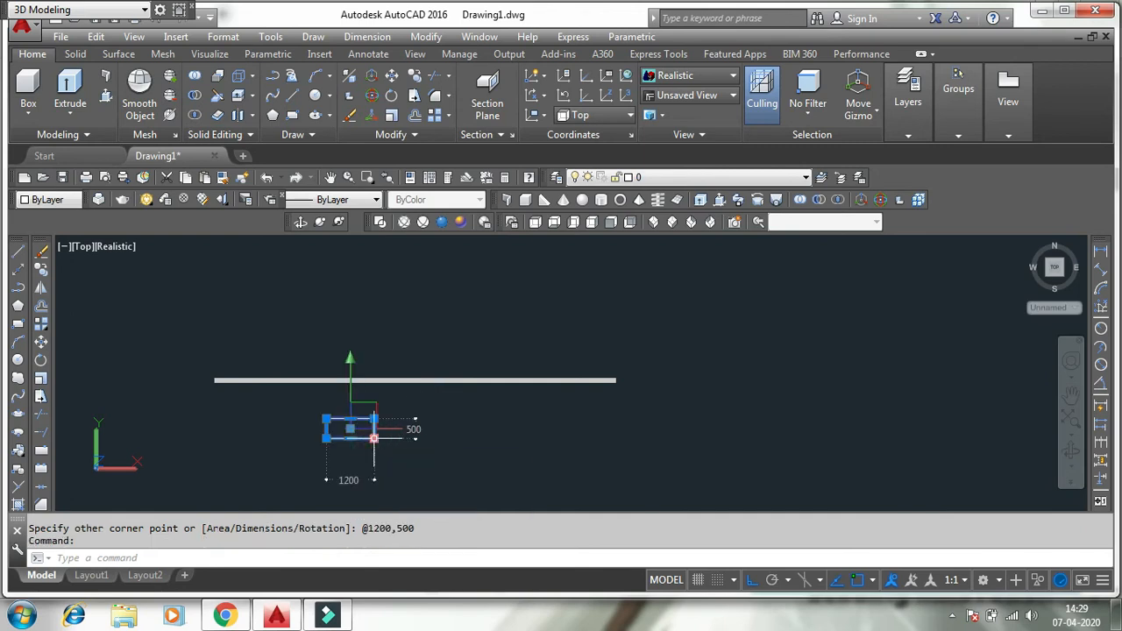
{"action": "key", "text": "Escape"}
{"action": "left_click", "coordinate": [354, 450]}
{"action": "left_click", "coordinate": [310, 391]}
{"action": "type", "text": "m"}
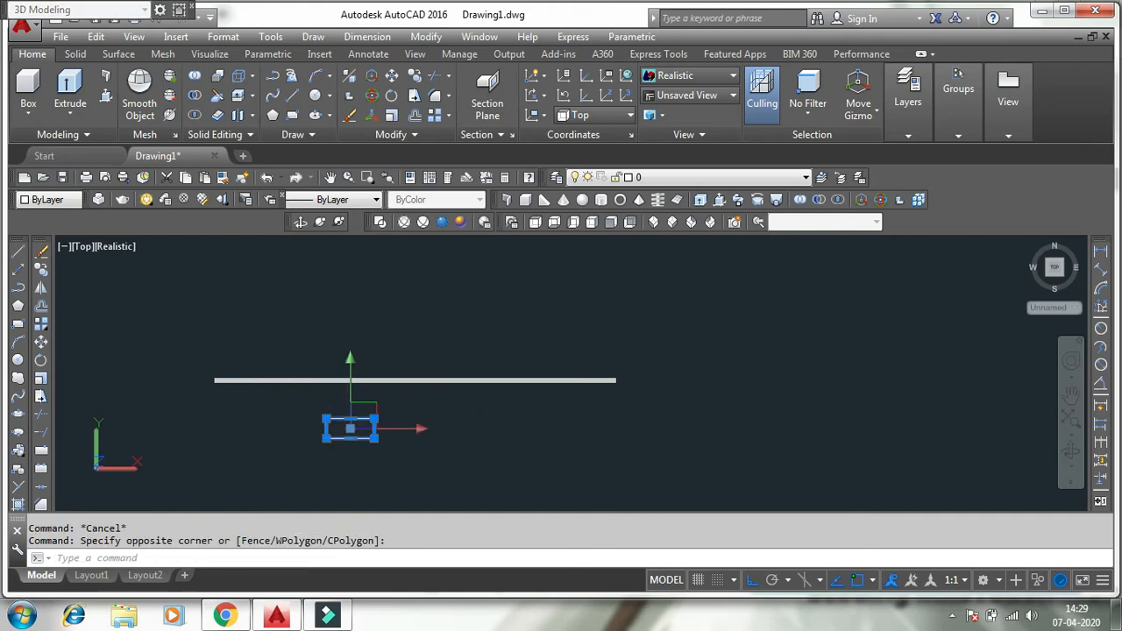
{"action": "key", "text": "Return"}
{"action": "left_click", "coordinate": [349, 429]}
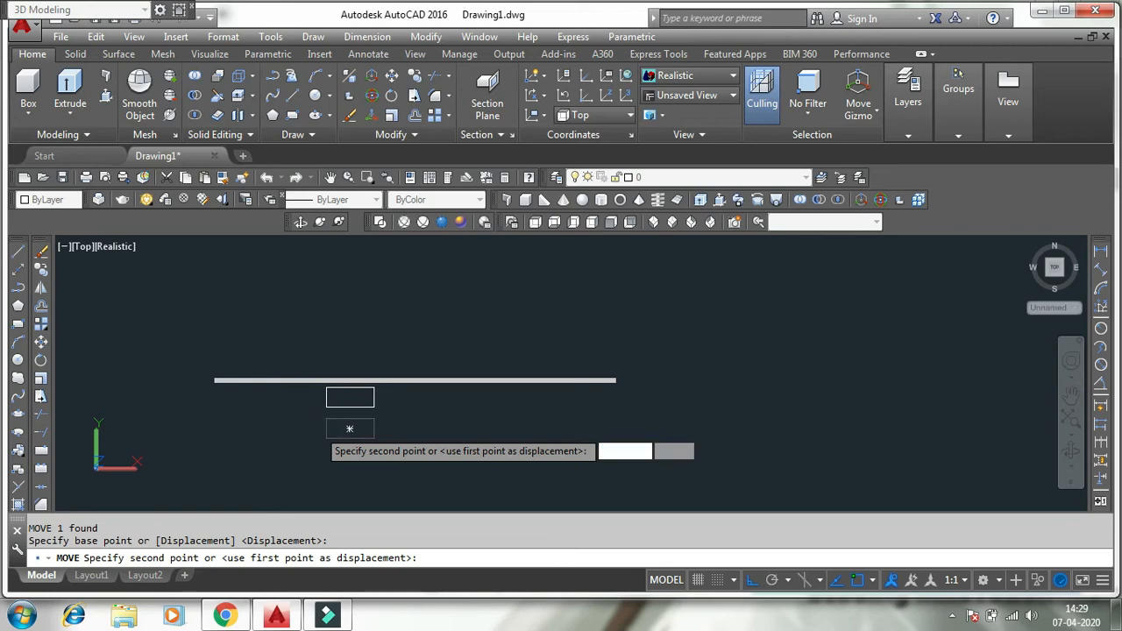
{"action": "key", "text": "F8"}
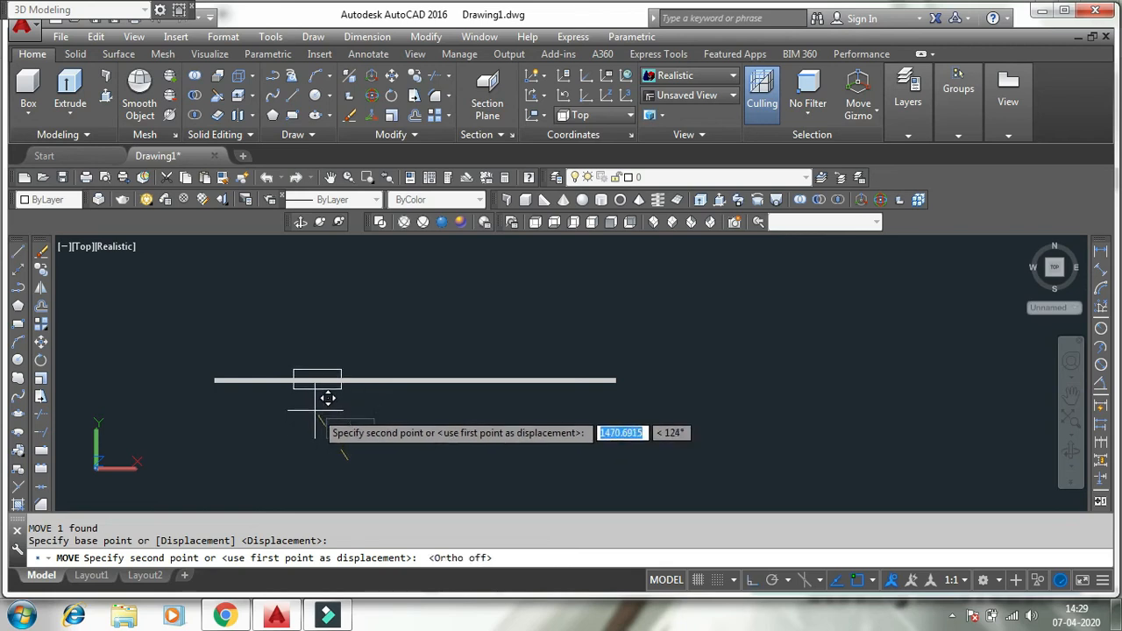
{"action": "left_click", "coordinate": [327, 398]}
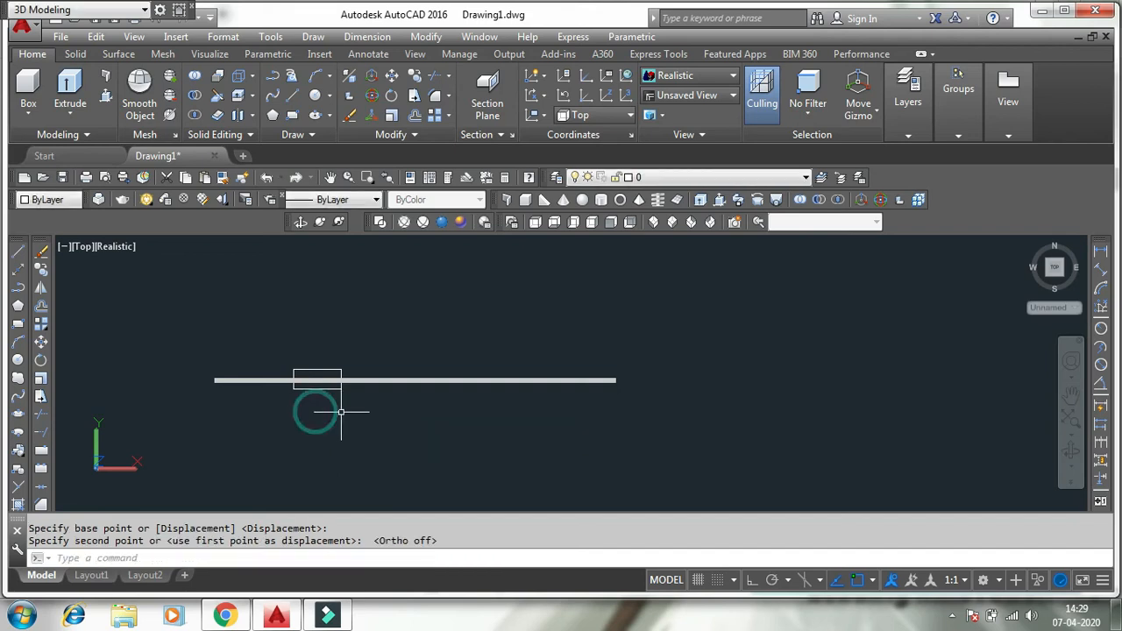
Step: Extrude the rectangle straddling the wall to a height of 2100 as a door-opening block
{"action": "left_click", "coordinate": [326, 390]}
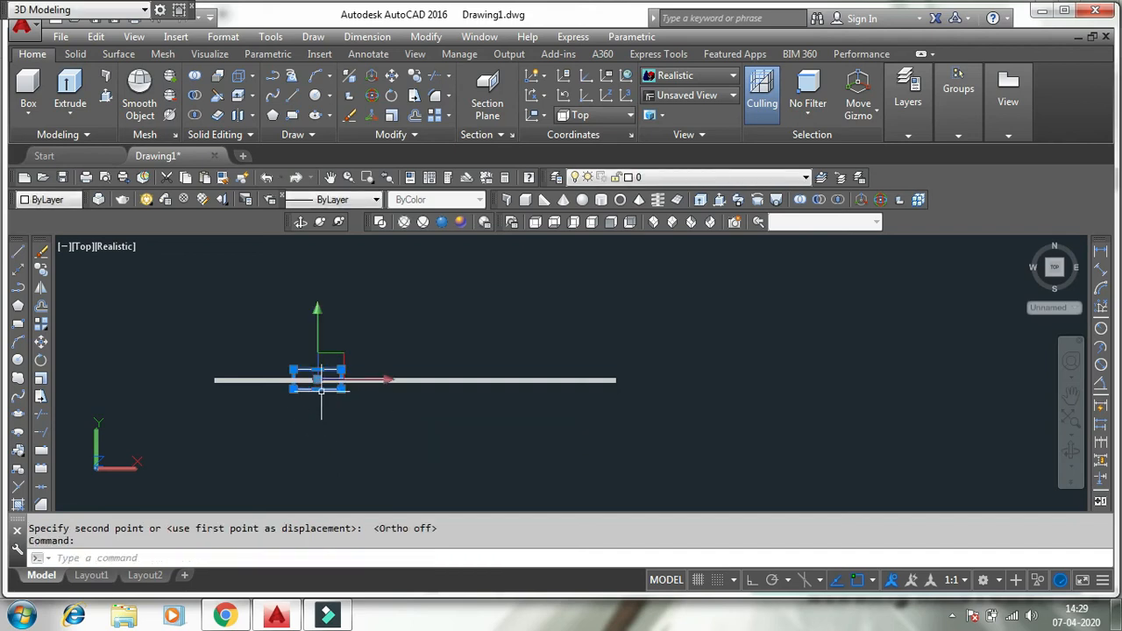
{"action": "key", "text": "Return"}
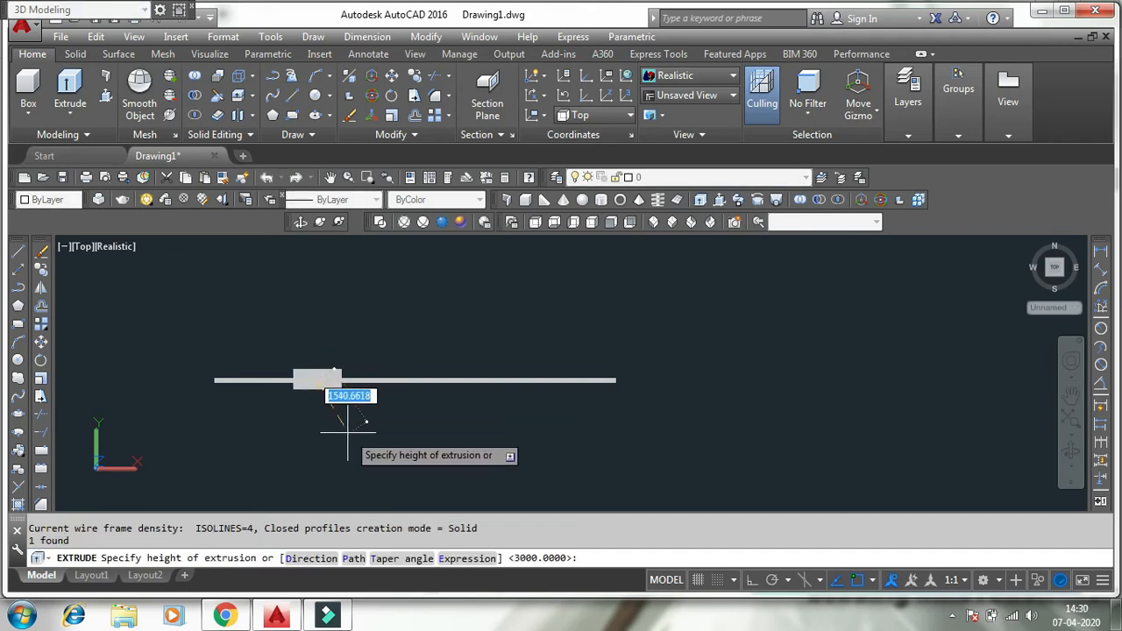
{"action": "type", "text": "2100"}
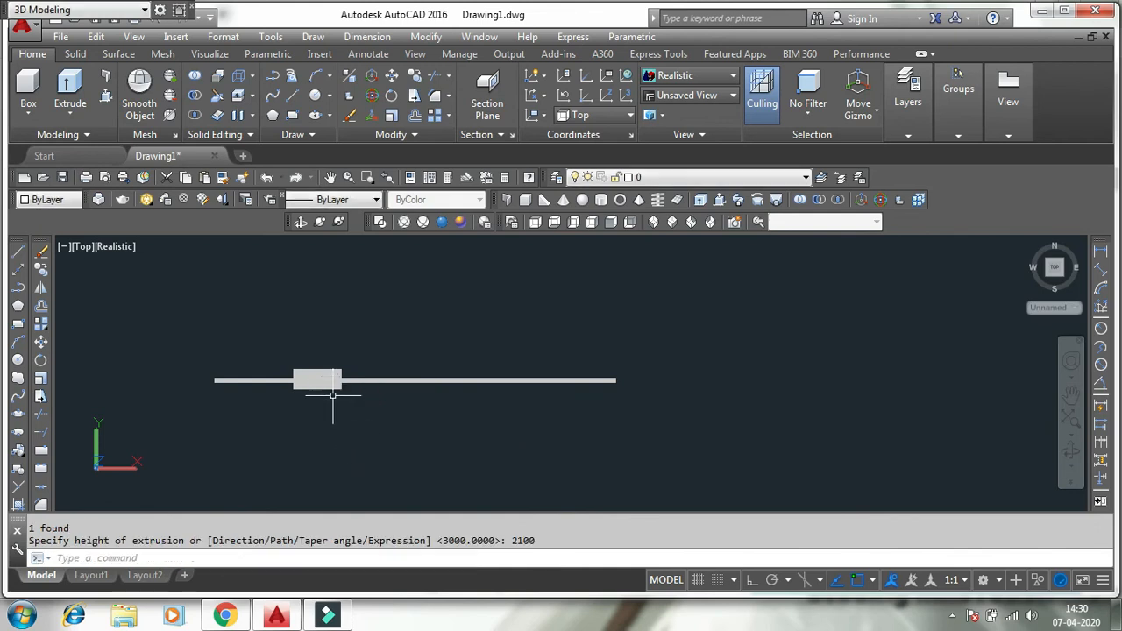
{"action": "key", "text": "Return"}
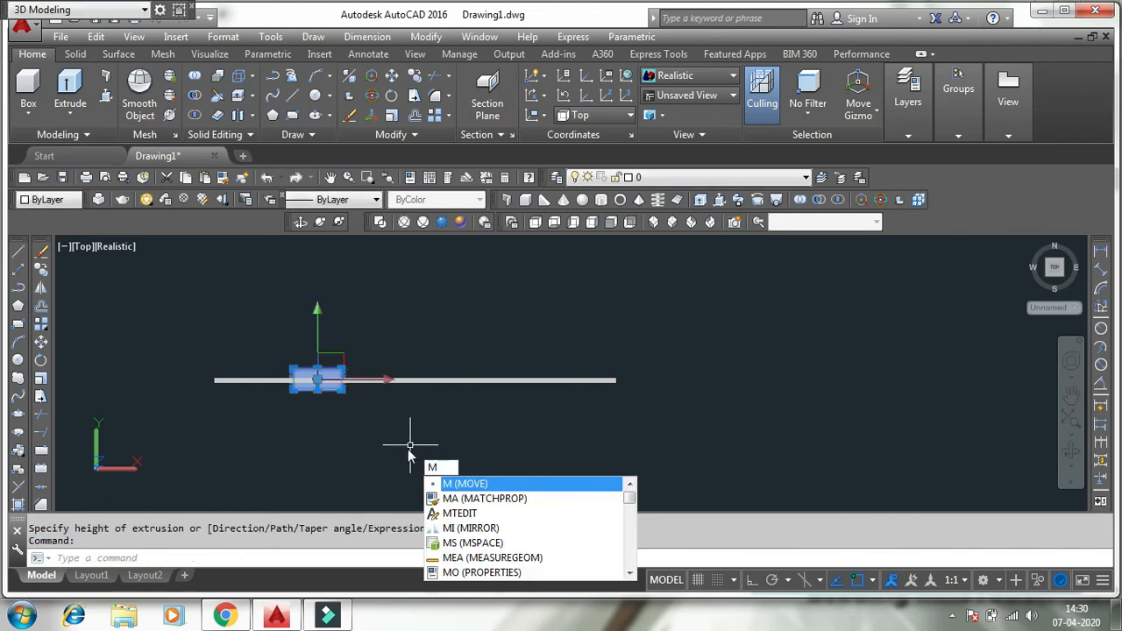
{"action": "key", "text": "Escape"}
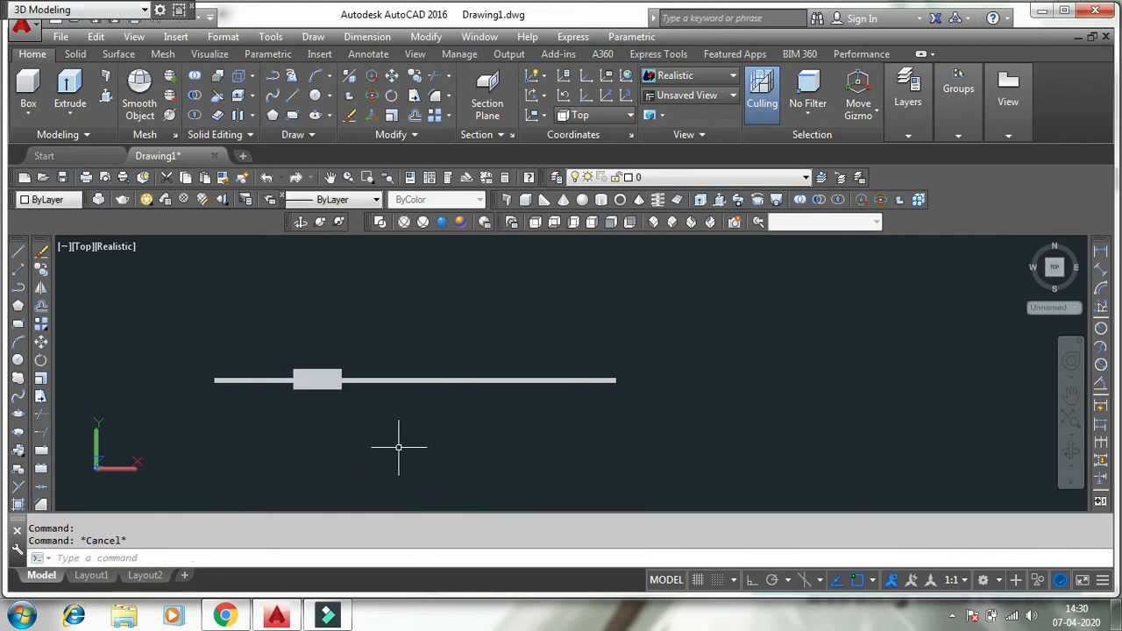
Step: Copy the block twice to the right along the wall, placing the first copy about 2450 units away
{"action": "left_click", "coordinate": [339, 388]}
{"action": "type", "text": "co"}
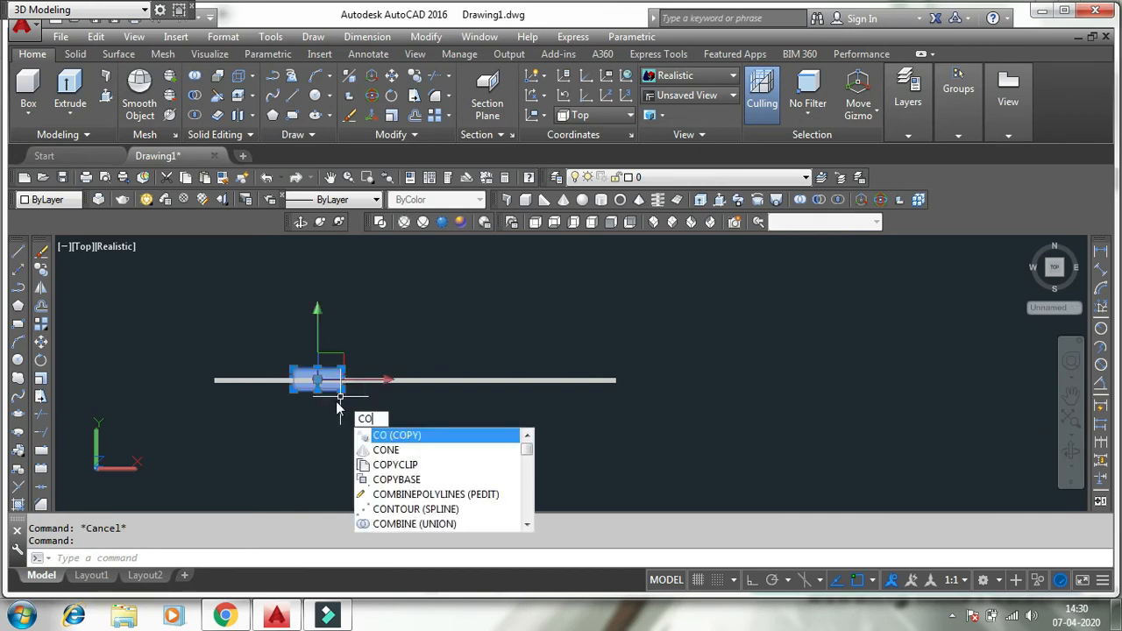
{"action": "key", "text": "Return"}
{"action": "left_click", "coordinate": [322, 446]}
{"action": "left_click", "coordinate": [424, 445]}
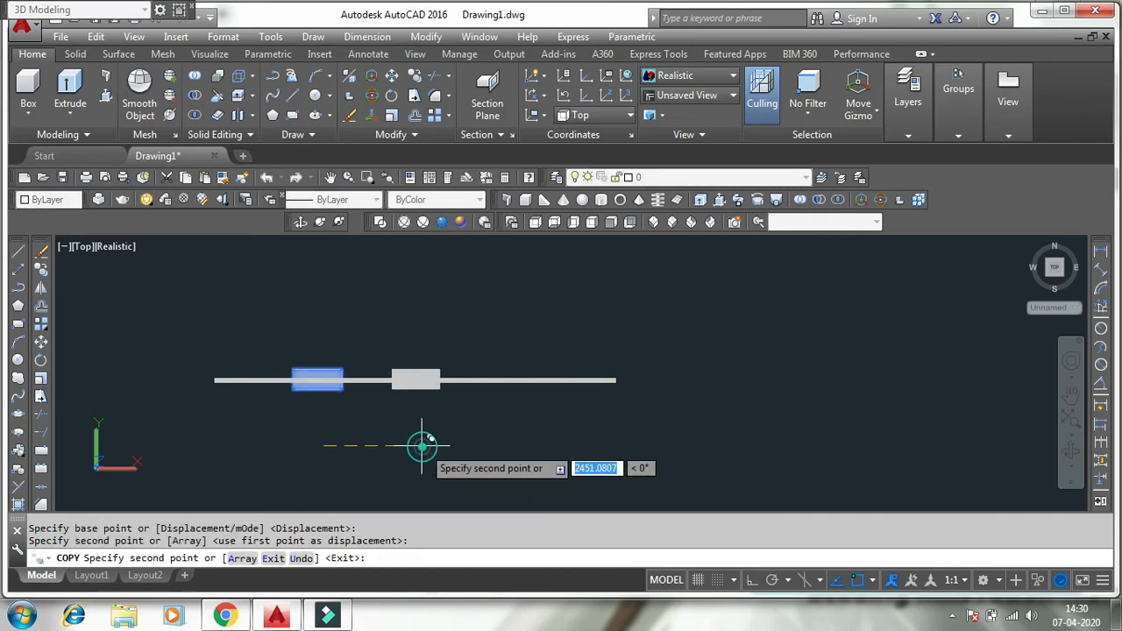
{"action": "left_click", "coordinate": [538, 445]}
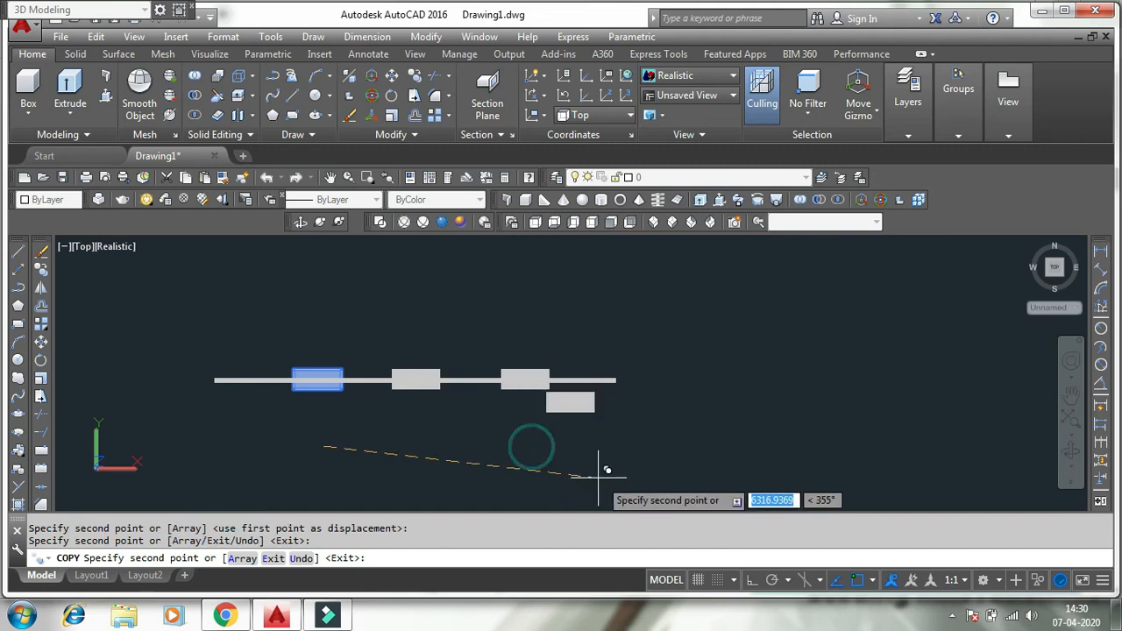
{"action": "key", "text": "Return"}
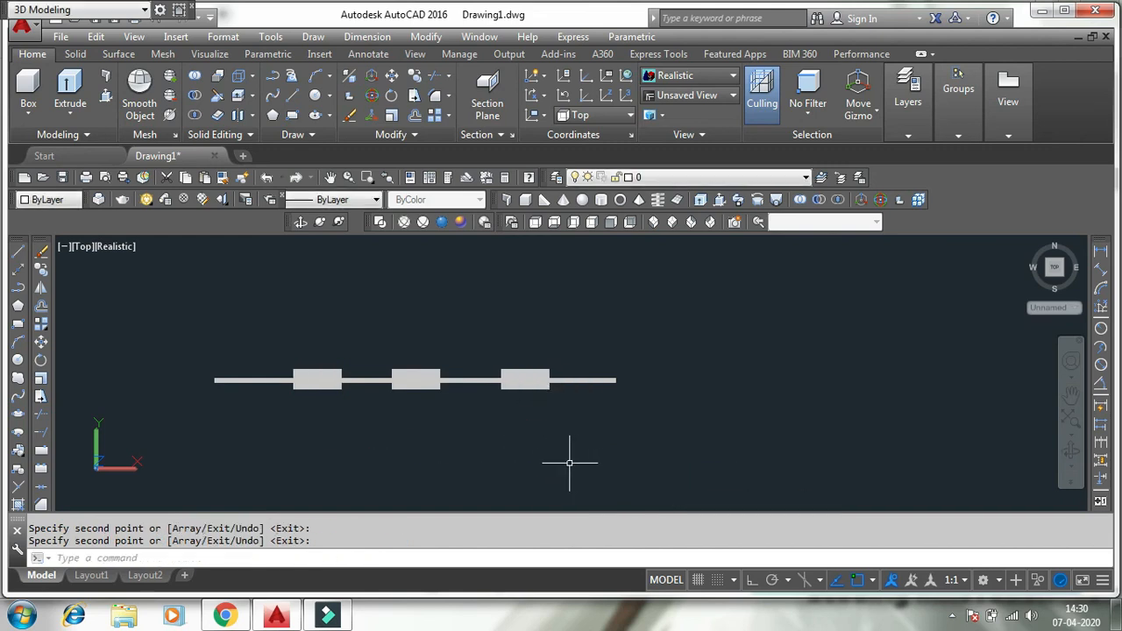
Step: In the SW Isometric view, subtract the three door-opening blocks from the wall
{"action": "left_click", "coordinate": [654, 222]}
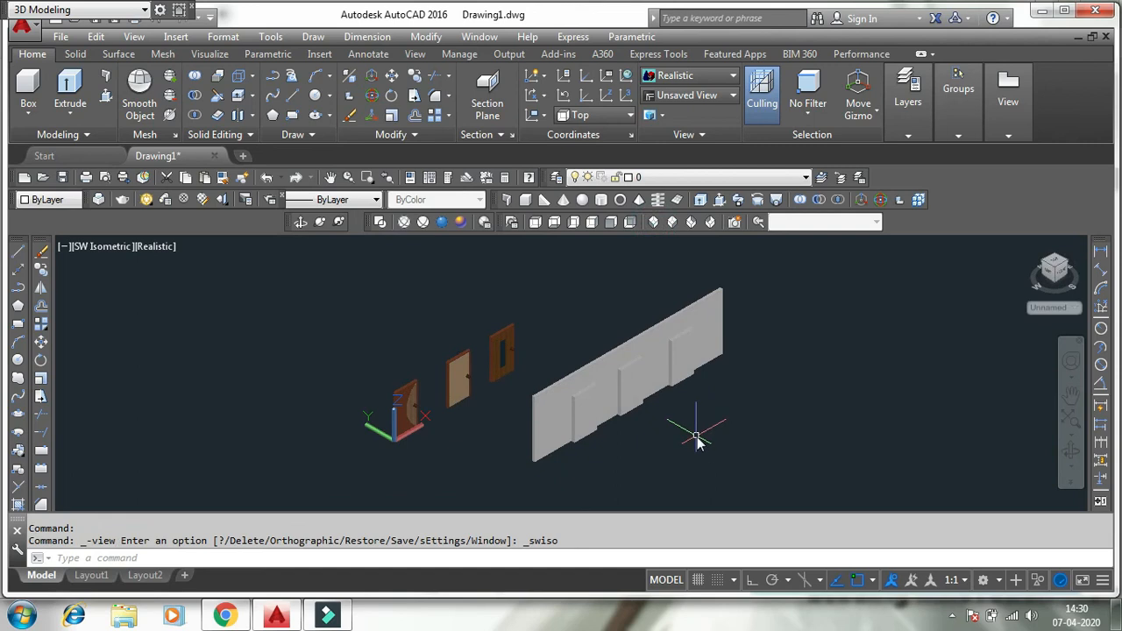
{"action": "type", "text": "sub"}
{"action": "key", "text": "Return"}
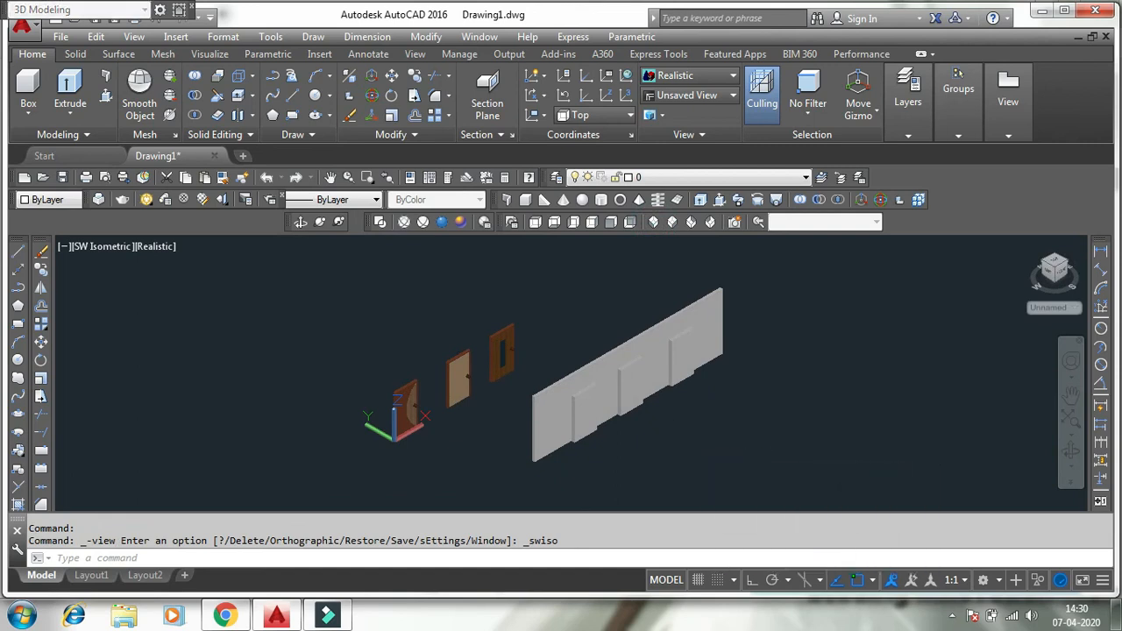
{"action": "left_click", "coordinate": [650, 347]}
{"action": "key", "text": "Return"}
{"action": "left_click", "coordinate": [683, 375]}
{"action": "left_click", "coordinate": [625, 396]}
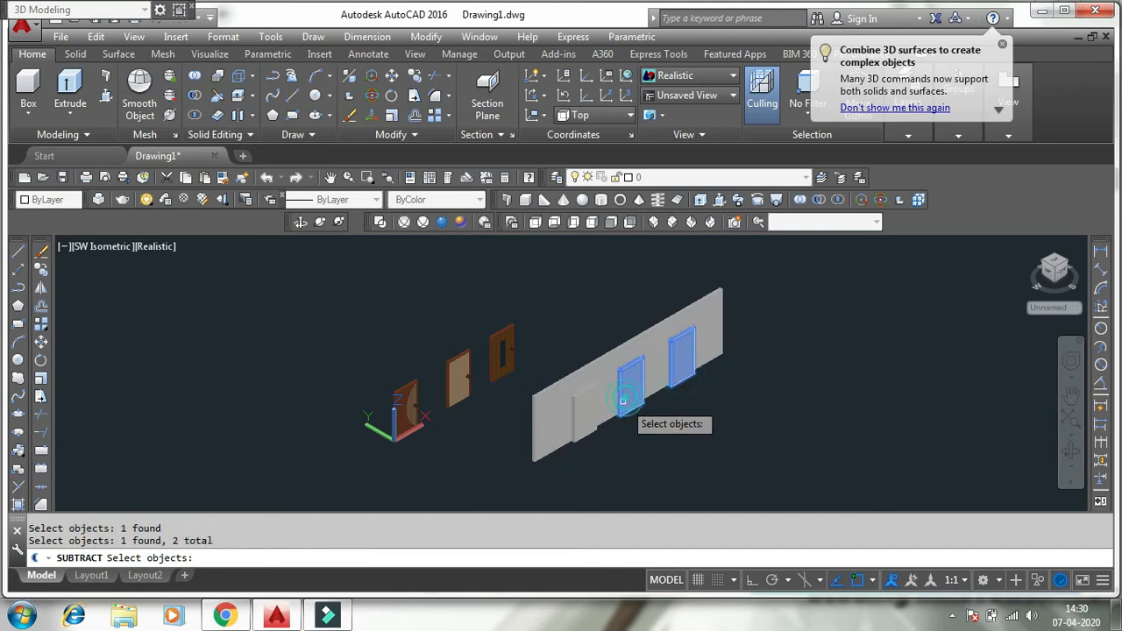
{"action": "key", "text": "Return"}
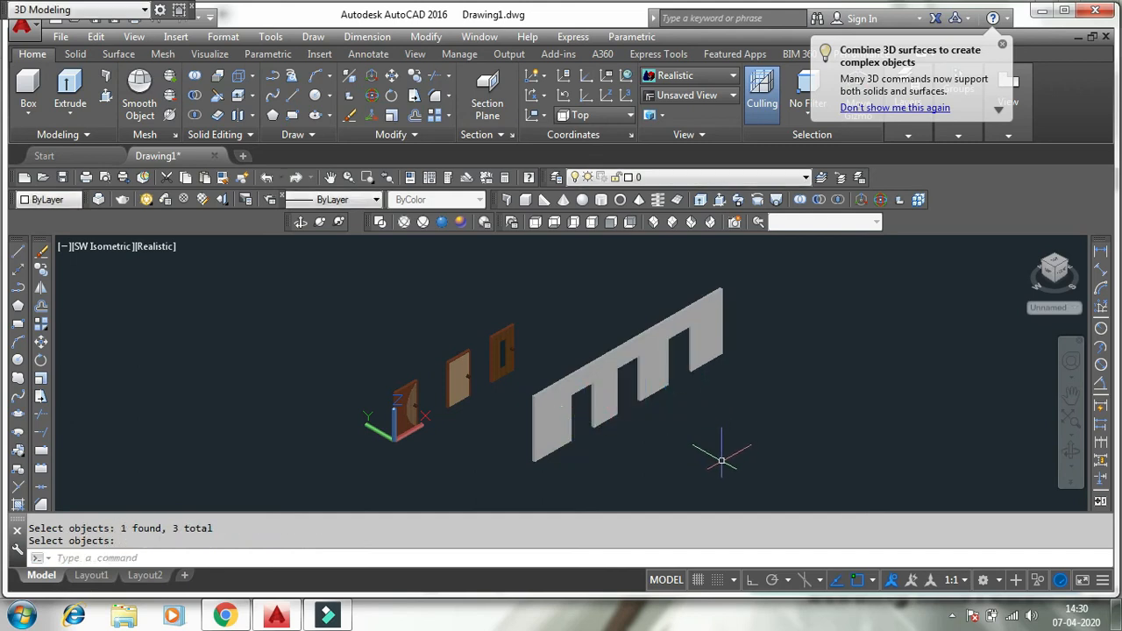
Step: Show the model in 2D Wireframe and group all parts of the door with the narrow glass panel
{"action": "scroll", "coordinate": [513, 340], "scroll_direction": "up", "scroll_amount": 2}
{"action": "middle_click_drag", "start_coordinate": [568, 330], "coordinate": [523, 363]}
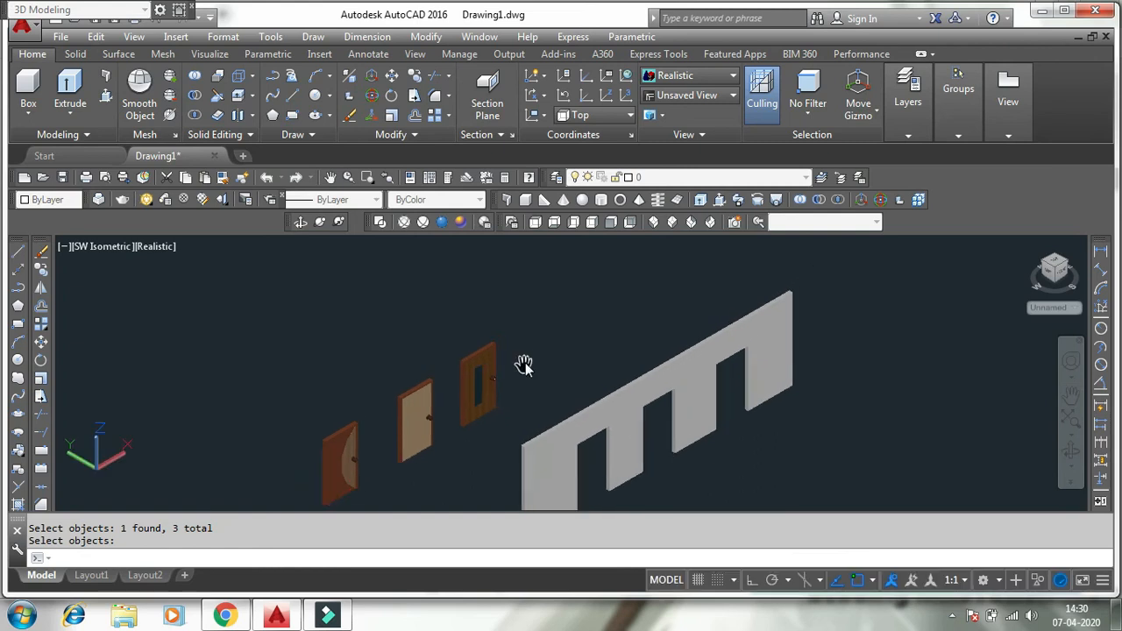
{"action": "left_click", "coordinate": [380, 223]}
{"action": "scroll", "coordinate": [511, 443], "scroll_direction": "up", "scroll_amount": 4}
{"action": "middle_click_drag", "start_coordinate": [501, 442], "coordinate": [492, 503]}
{"action": "left_click", "coordinate": [491, 502]}
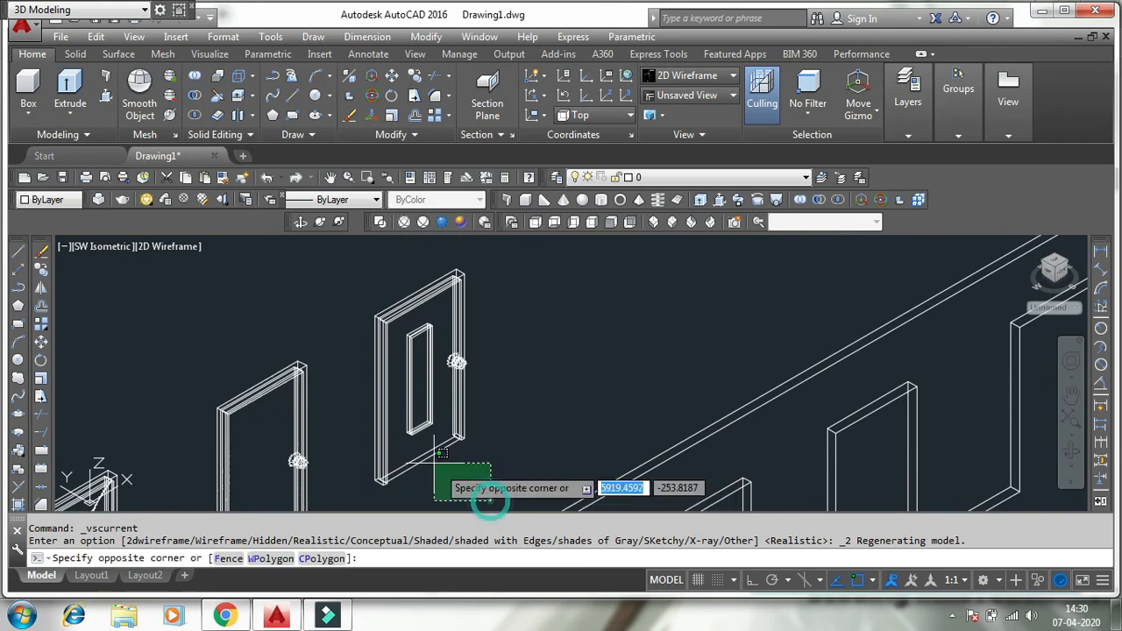
{"action": "left_click", "coordinate": [353, 256]}
{"action": "type", "text": "gro"}
{"action": "key", "text": "Return"}
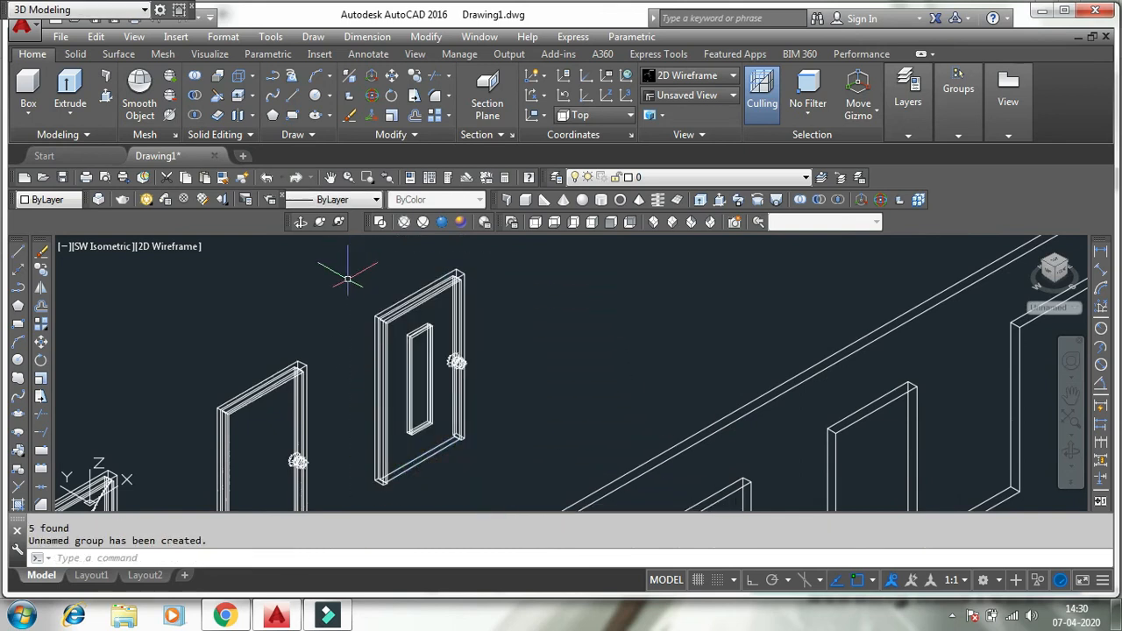
Step: Move the glass-panel door into the wall's far right opening, matching midpoints of the short upper edges of frame and opening
{"action": "left_click", "coordinate": [496, 406]}
{"action": "left_click", "coordinate": [386, 279]}
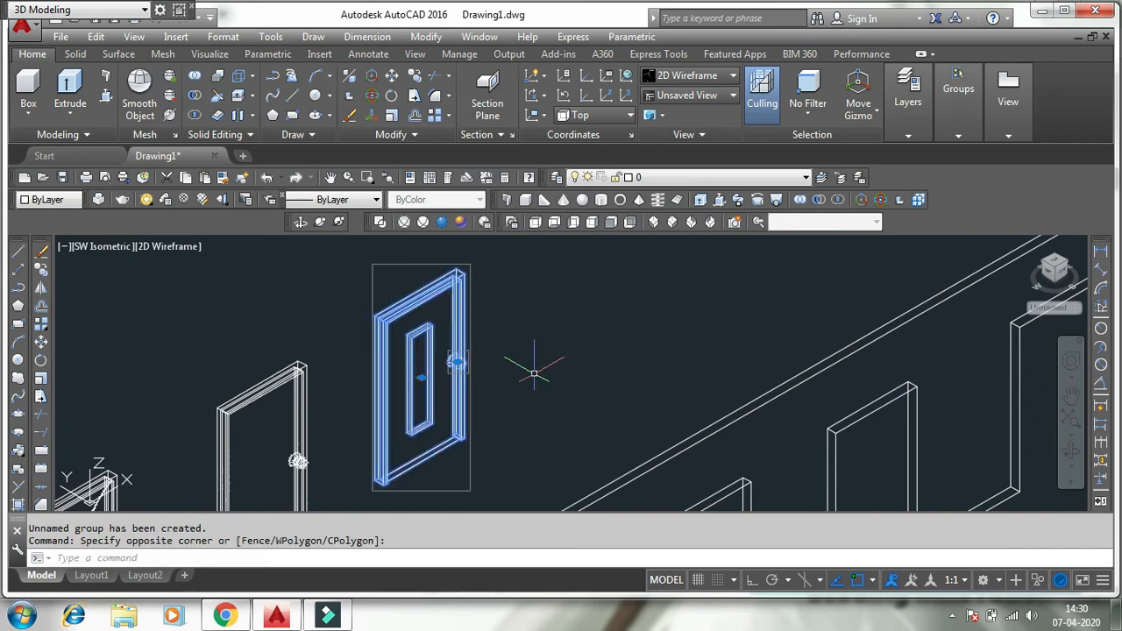
{"action": "key", "text": "Return"}
{"action": "scroll", "coordinate": [486, 255], "scroll_direction": "up", "scroll_amount": 5}
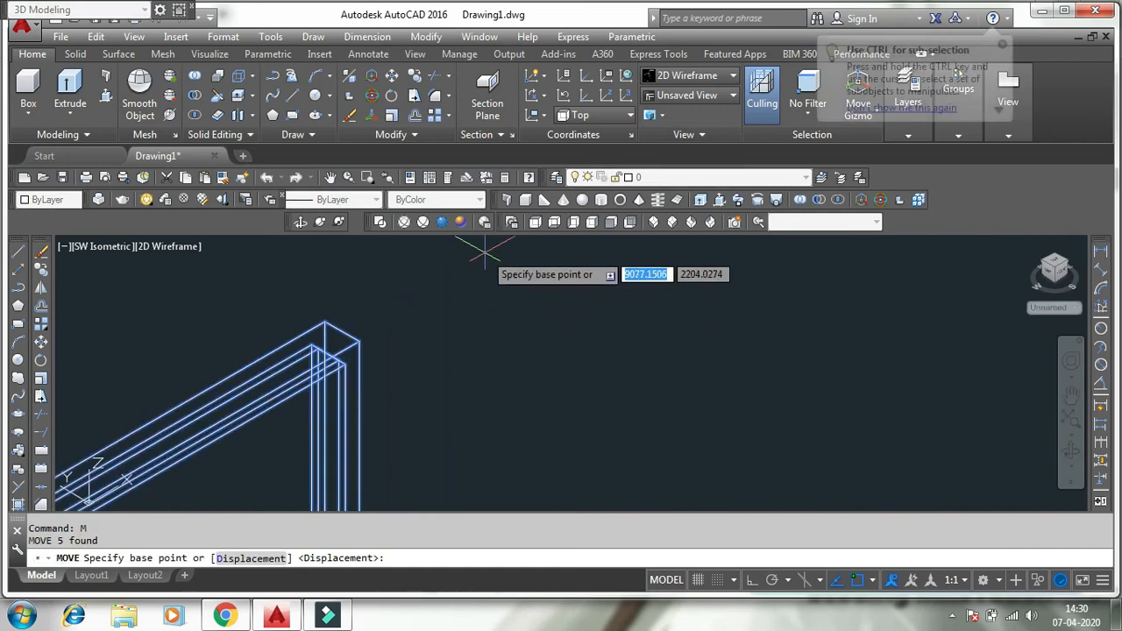
{"action": "left_click", "coordinate": [345, 331]}
{"action": "scroll", "coordinate": [368, 333], "scroll_direction": "down", "scroll_amount": 5}
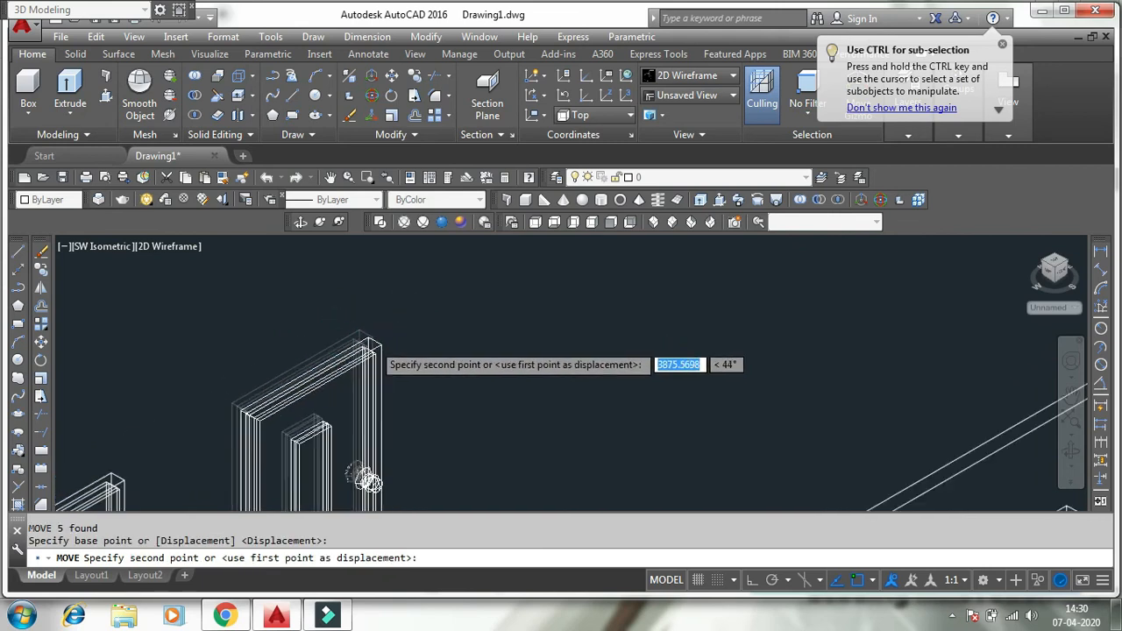
{"action": "scroll", "coordinate": [727, 325], "scroll_direction": "up", "scroll_amount": 5}
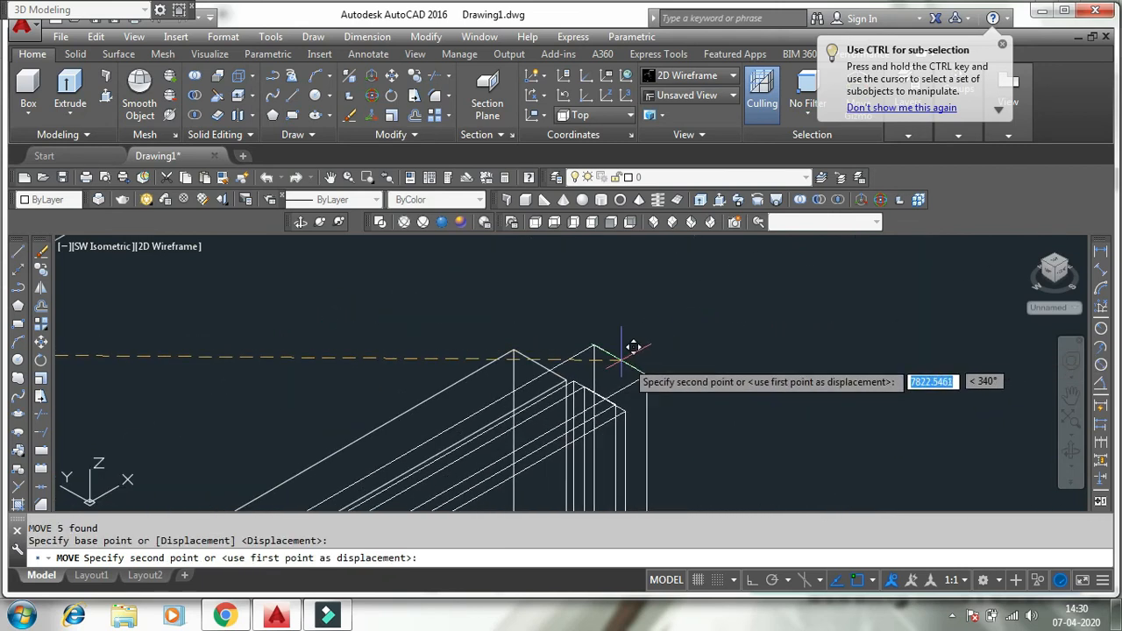
{"action": "left_click", "coordinate": [544, 351]}
{"action": "scroll", "coordinate": [561, 338], "scroll_direction": "down", "scroll_amount": 5}
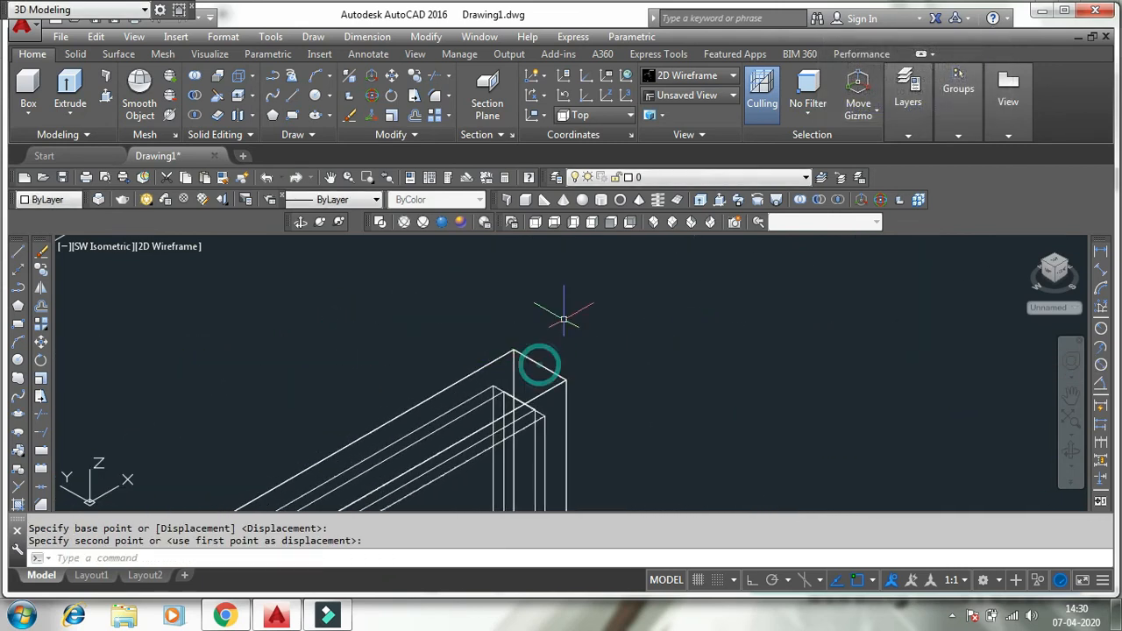
{"action": "scroll", "coordinate": [582, 418], "scroll_direction": "down", "scroll_amount": 5}
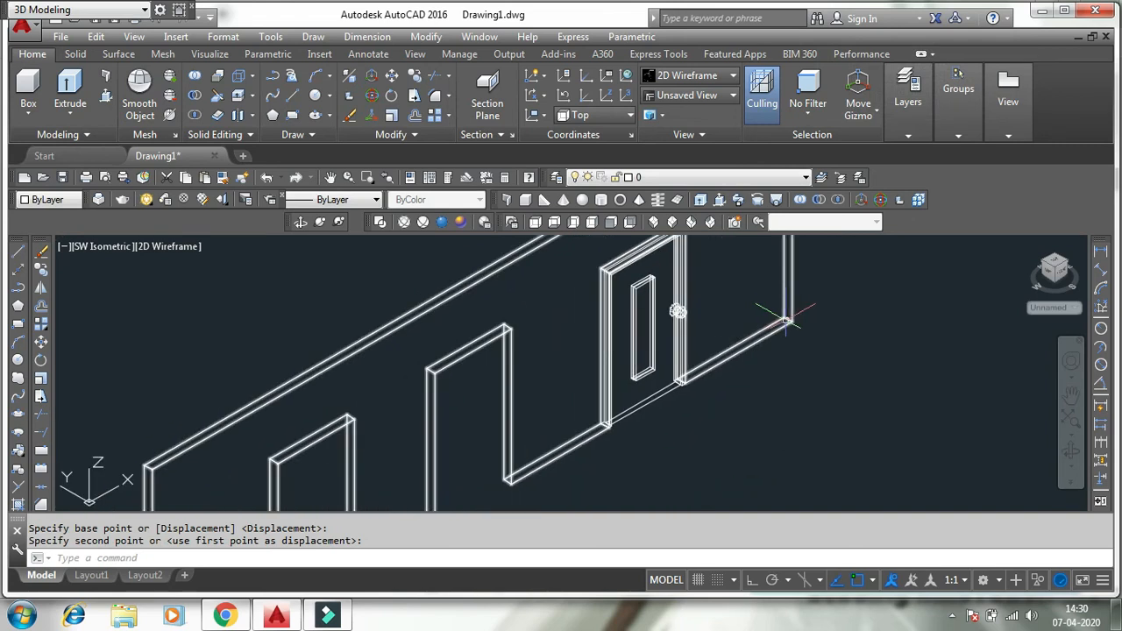
Step: Move the plain-panel door into the middle wall opening, aligning the midpoint of the frame's short top edge with the opening's
{"action": "left_click", "coordinate": [461, 429]}
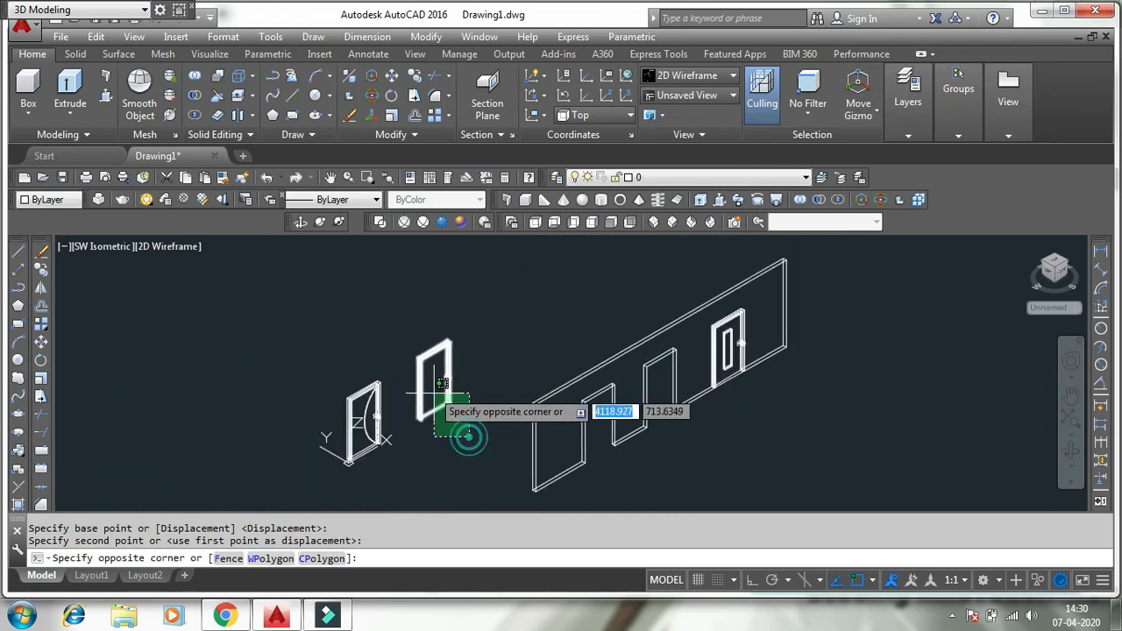
{"action": "left_click", "coordinate": [404, 328]}
{"action": "type", "text": "m"}
{"action": "key", "text": "Return"}
{"action": "scroll", "coordinate": [421, 377], "scroll_direction": "up", "scroll_amount": 6}
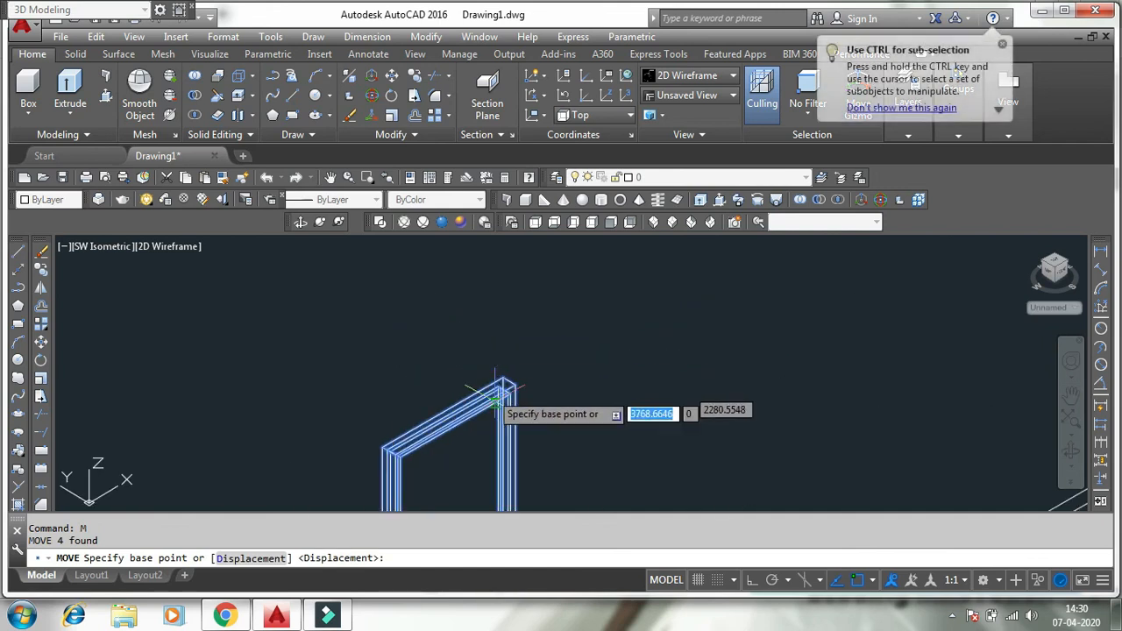
{"action": "scroll", "coordinate": [519, 291], "scroll_direction": "down", "scroll_amount": 3}
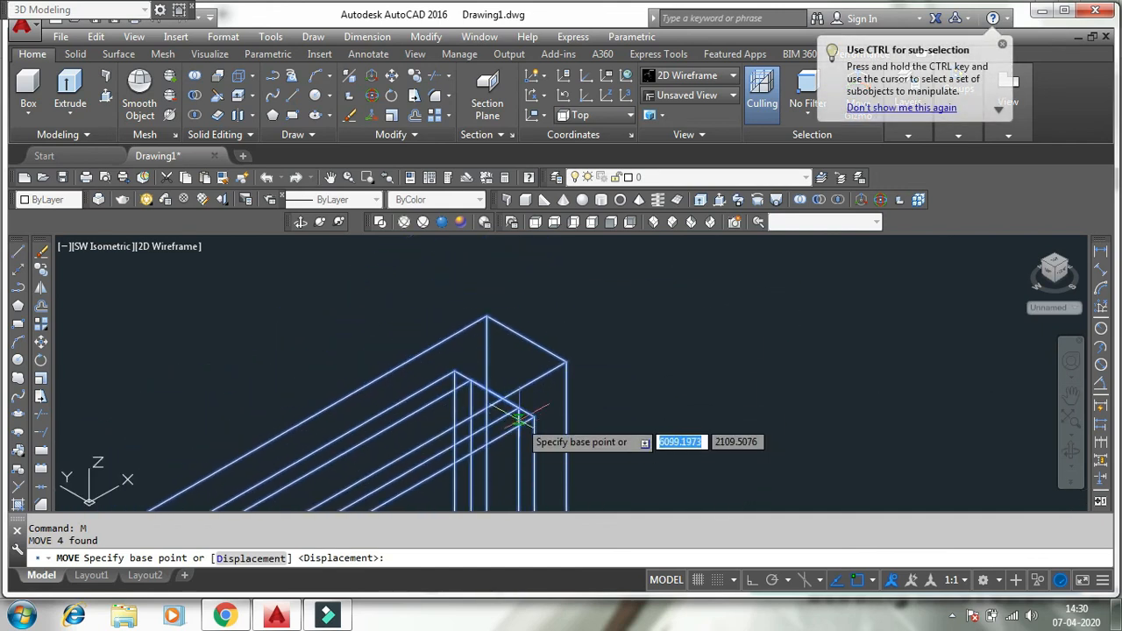
{"action": "left_click", "coordinate": [526, 340]}
{"action": "scroll", "coordinate": [648, 321], "scroll_direction": "down", "scroll_amount": 3}
{"action": "scroll", "coordinate": [702, 301], "scroll_direction": "up", "scroll_amount": 4}
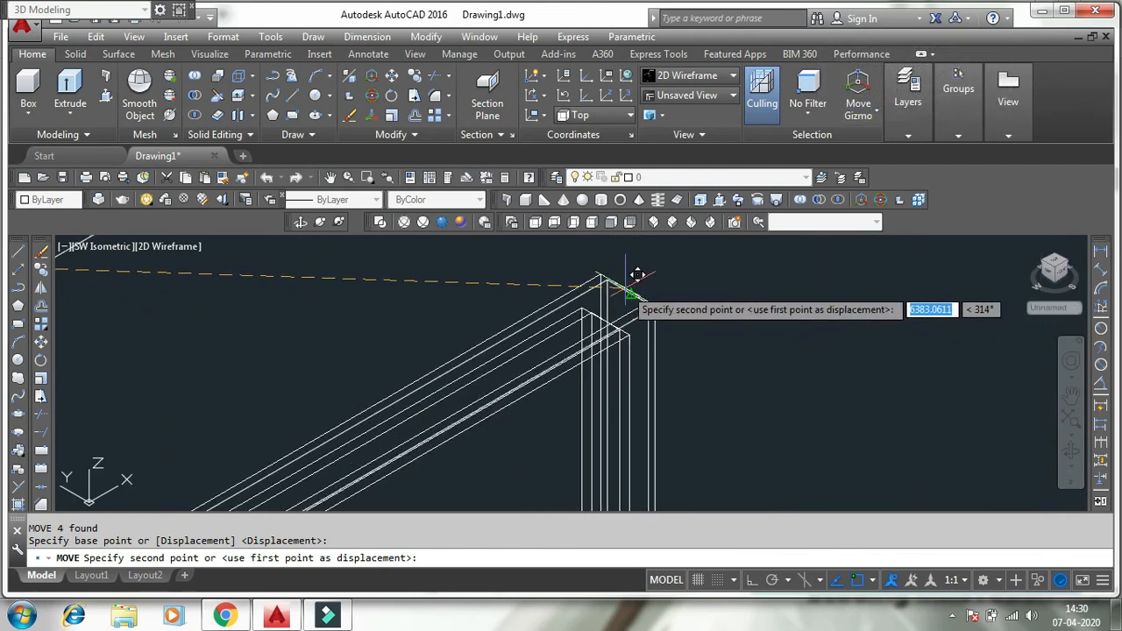
{"action": "left_click", "coordinate": [664, 275]}
{"action": "scroll", "coordinate": [668, 271], "scroll_direction": "down", "scroll_amount": 5}
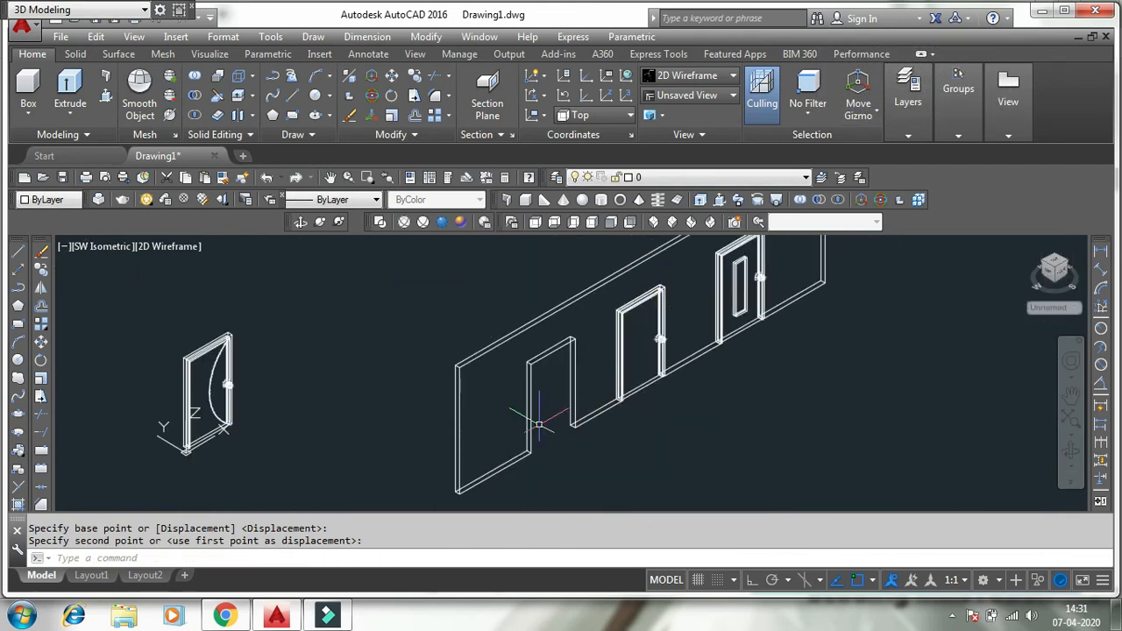
{"action": "middle_click_drag", "start_coordinate": [306, 359], "coordinate": [392, 328]}
{"action": "left_click", "coordinate": [387, 487]}
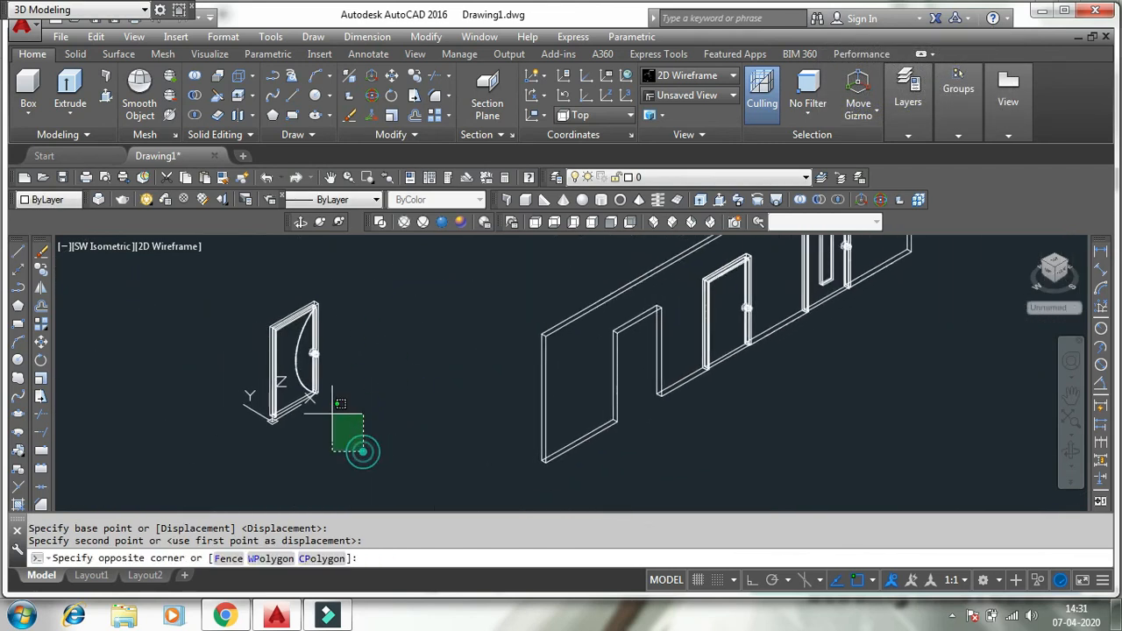
{"action": "left_click", "coordinate": [216, 279]}
{"action": "key", "text": "Return"}
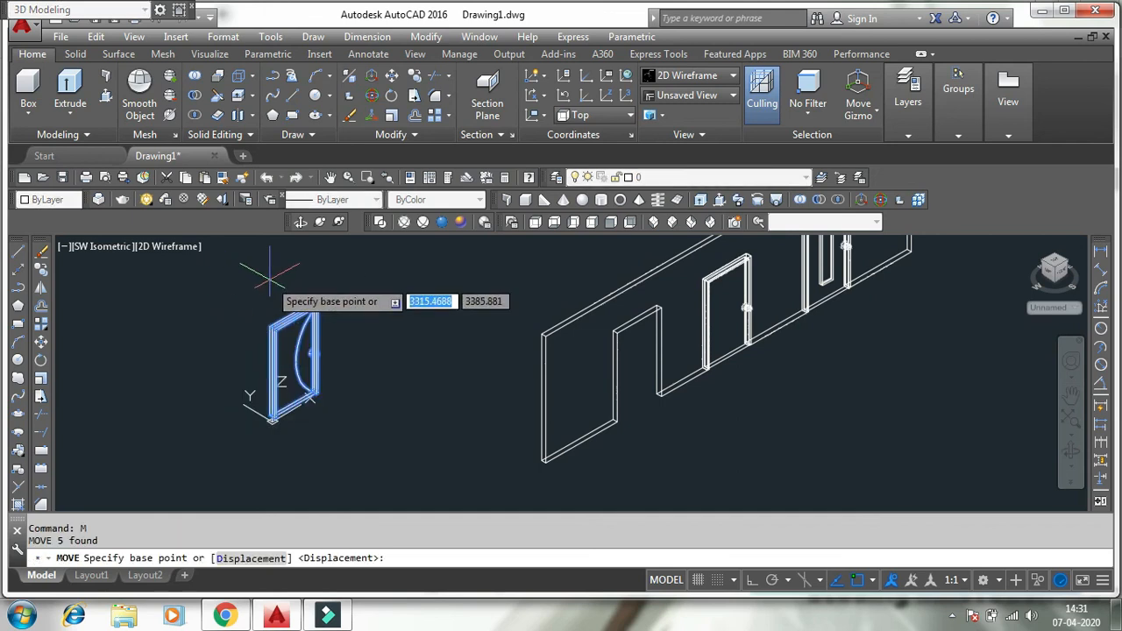
{"action": "scroll", "coordinate": [272, 280], "scroll_direction": "up", "scroll_amount": 6}
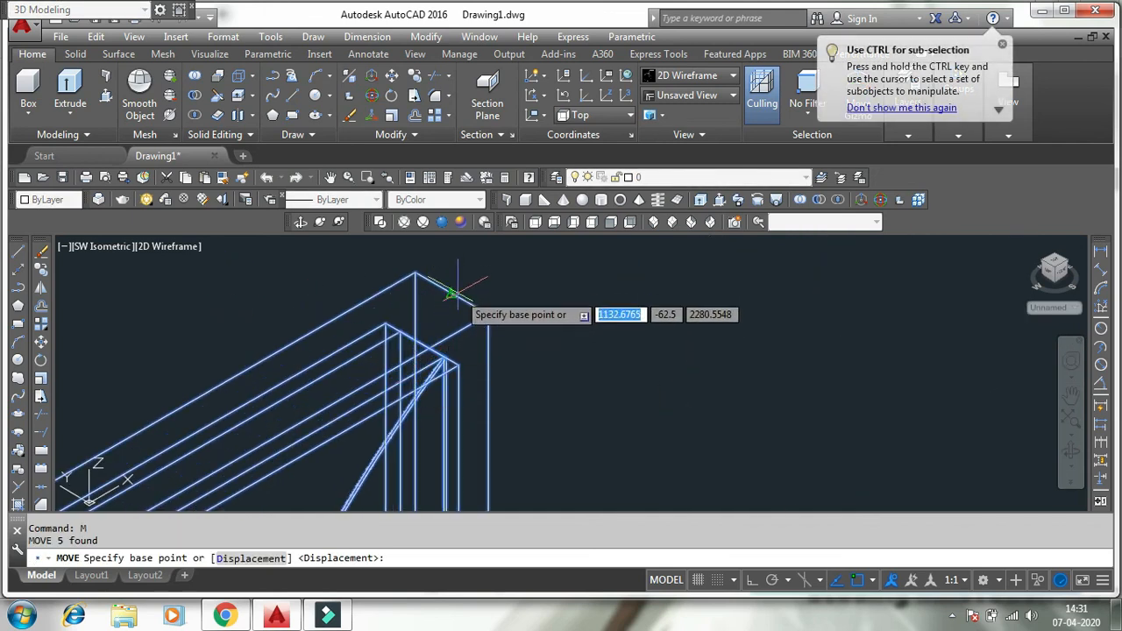
{"action": "key", "text": "Escape"}
{"action": "scroll", "coordinate": [449, 303], "scroll_direction": "down", "scroll_amount": 3}
{"action": "scroll", "coordinate": [506, 377], "scroll_direction": "down", "scroll_amount": 3}
{"action": "middle_click_drag", "start_coordinate": [577, 427], "coordinate": [552, 280]}
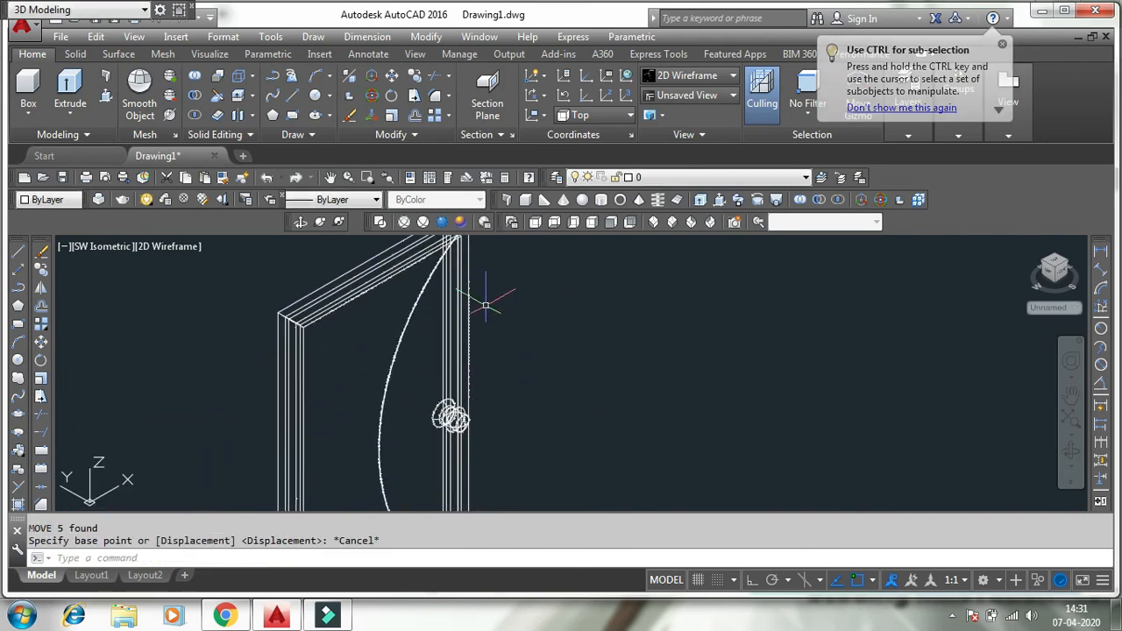
{"action": "scroll", "coordinate": [507, 335], "scroll_direction": "down", "scroll_amount": 5}
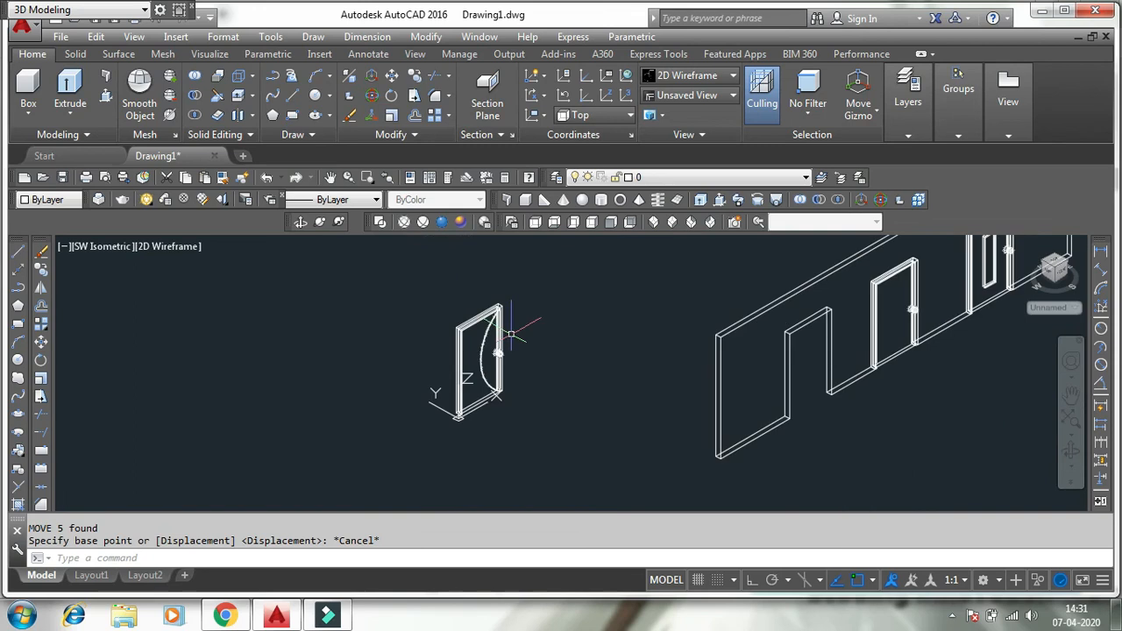
{"action": "scroll", "coordinate": [489, 377], "scroll_direction": "up", "scroll_amount": 6}
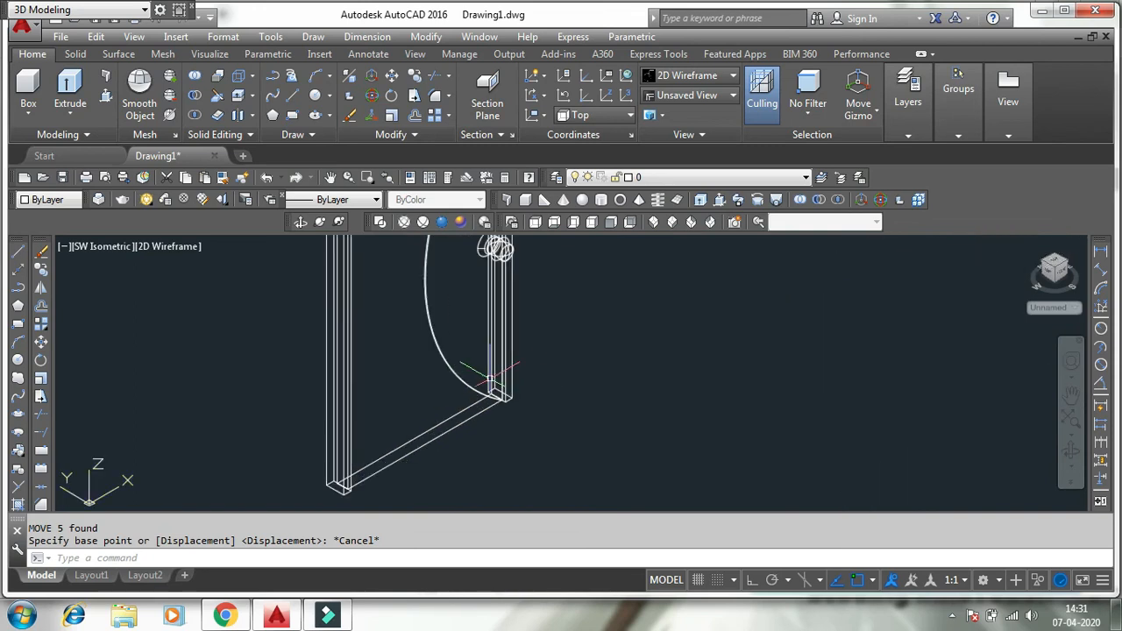
{"action": "left_click", "coordinate": [489, 453]}
{"action": "type", "text": "grou"}
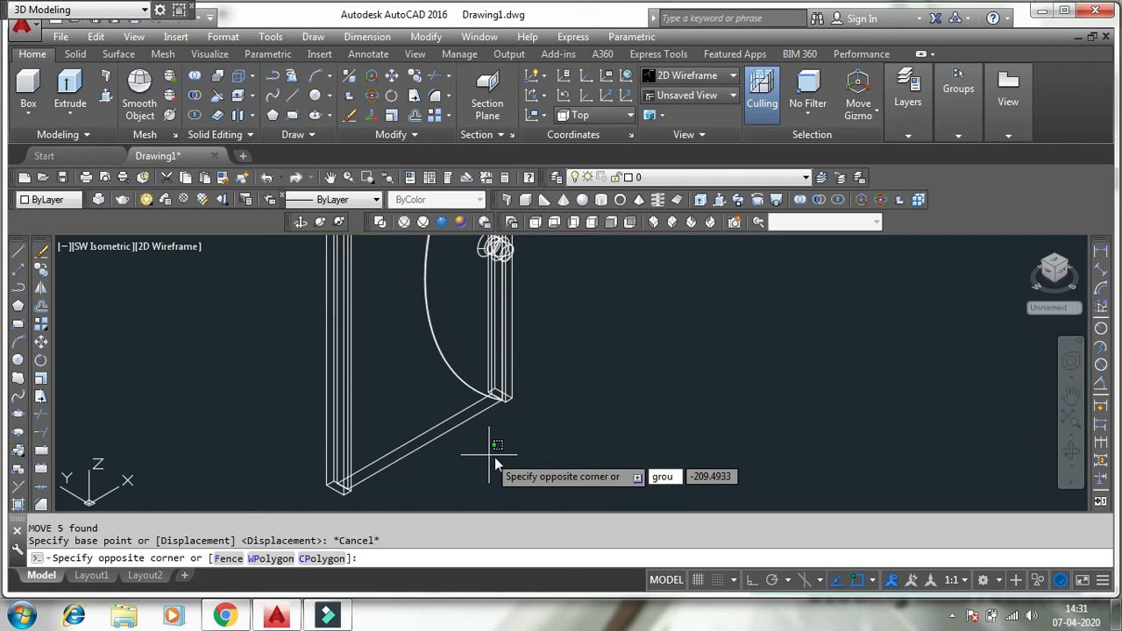
{"action": "key", "text": "Escape"}
Step: Group the leaf, curved inset and knob parts of the door with the arc design
{"action": "type", "text": "grou"}
{"action": "key", "text": "Return"}
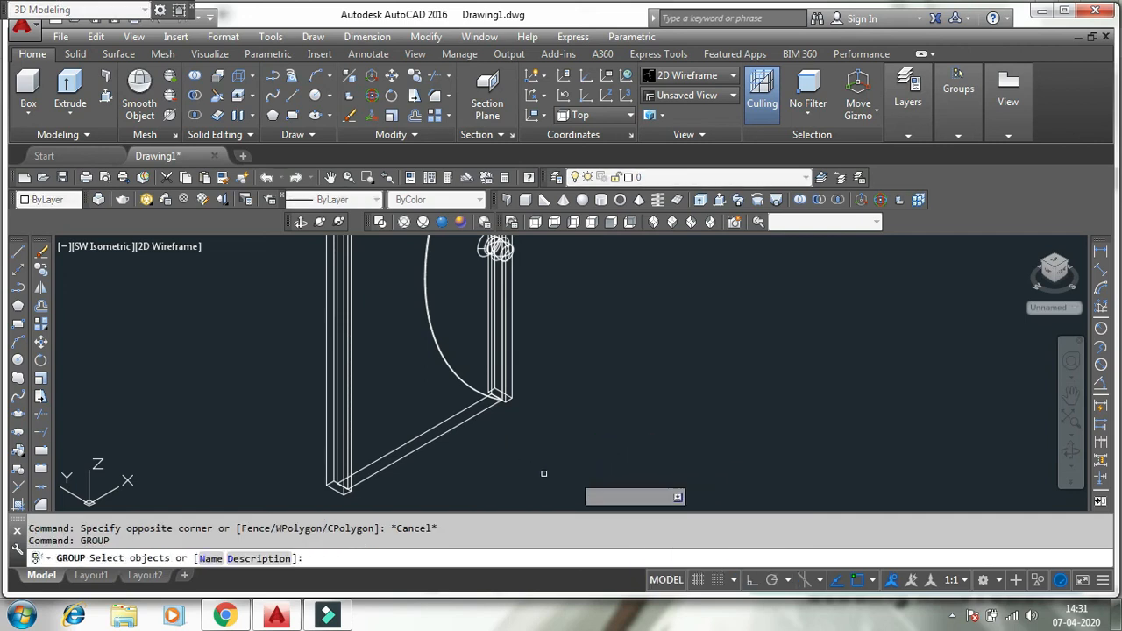
{"action": "left_click", "coordinate": [438, 442]}
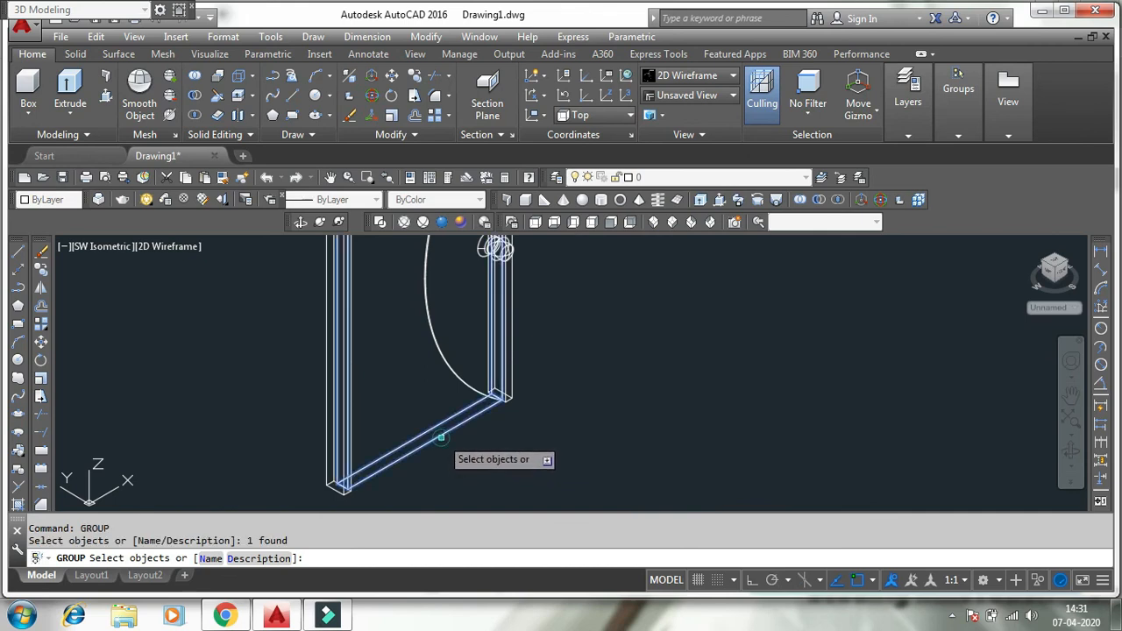
{"action": "left_click", "coordinate": [462, 379]}
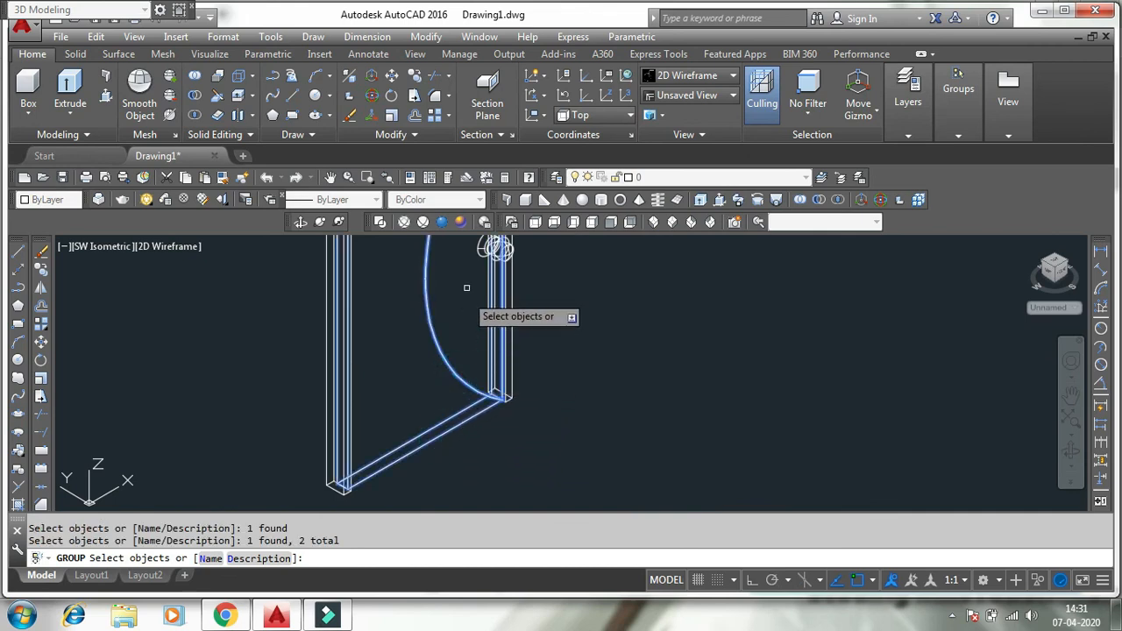
{"action": "left_click", "coordinate": [496, 249]}
{"action": "key", "text": "Return"}
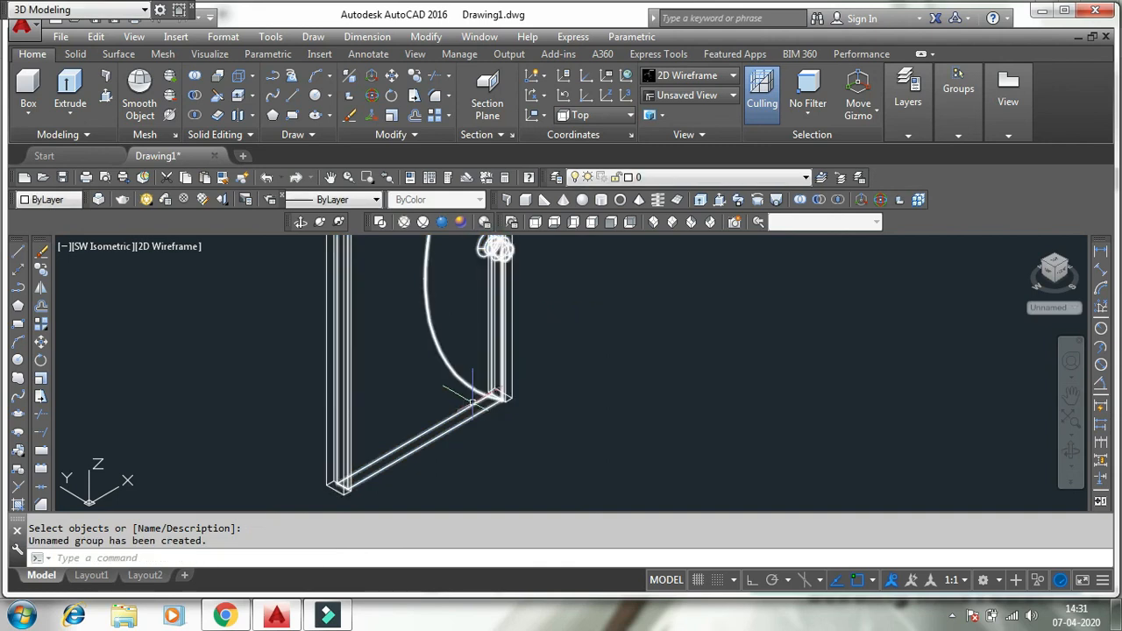
Step: Move the arc-design door into the remaining left wall opening by its frame's short top edge midpoint, and display the model as Realistic
{"action": "scroll", "coordinate": [536, 456], "scroll_direction": "down", "scroll_amount": 4}
{"action": "left_click", "coordinate": [582, 462]}
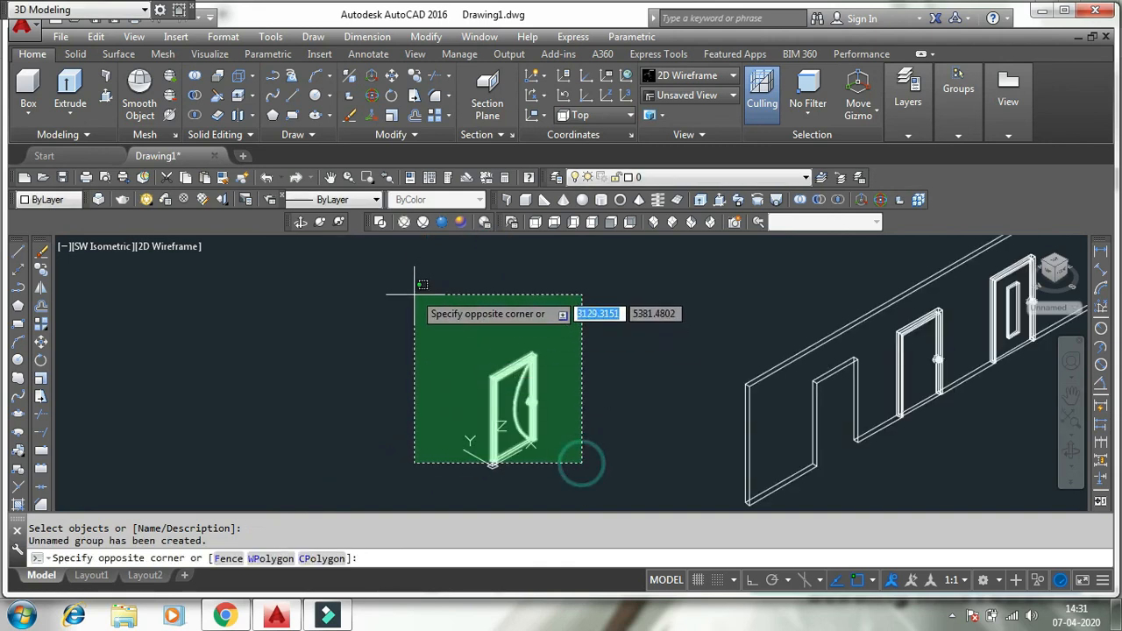
{"action": "left_click", "coordinate": [414, 293]}
{"action": "key", "text": "Return"}
{"action": "scroll", "coordinate": [517, 360], "scroll_direction": "up", "scroll_amount": 5}
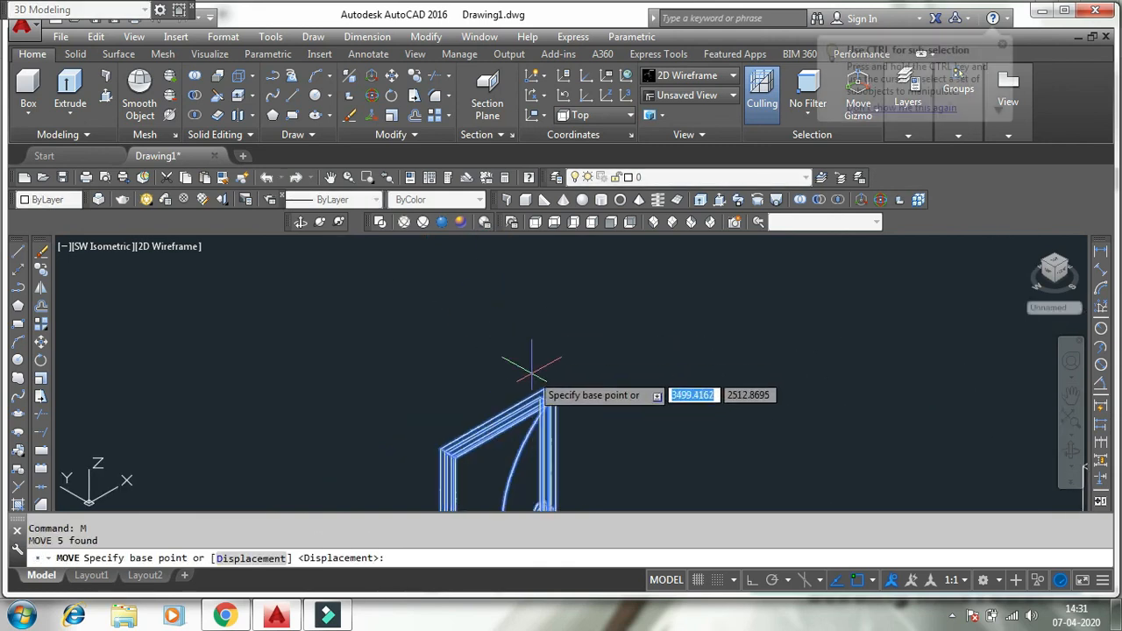
{"action": "left_click", "coordinate": [550, 386]}
{"action": "scroll", "coordinate": [491, 382], "scroll_direction": "down", "scroll_amount": 5}
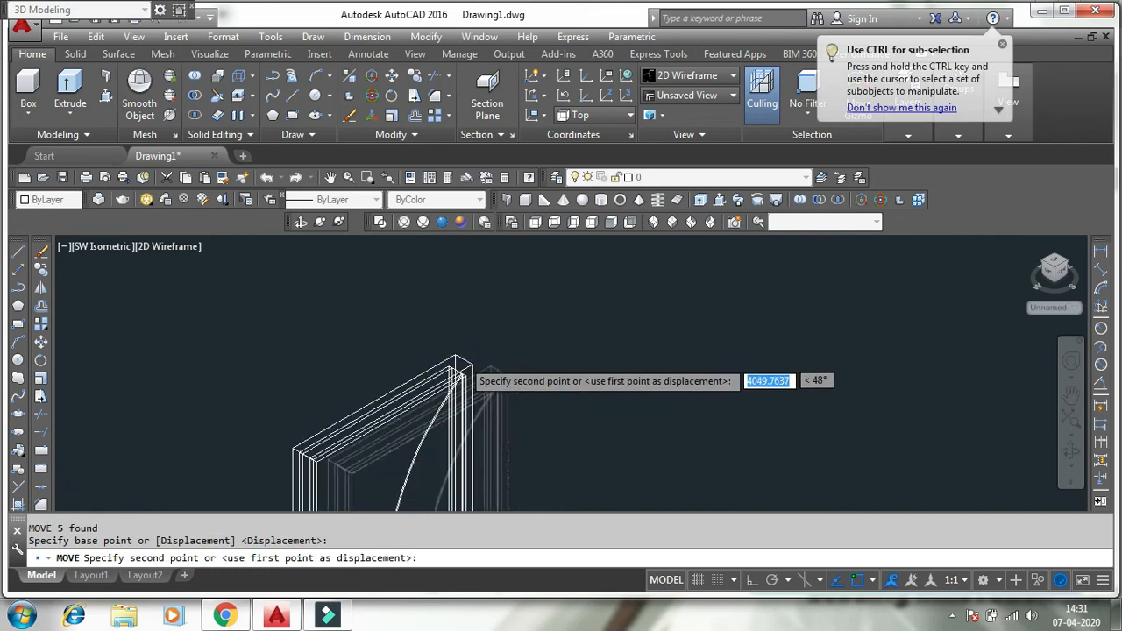
{"action": "scroll", "coordinate": [722, 381], "scroll_direction": "up", "scroll_amount": 5}
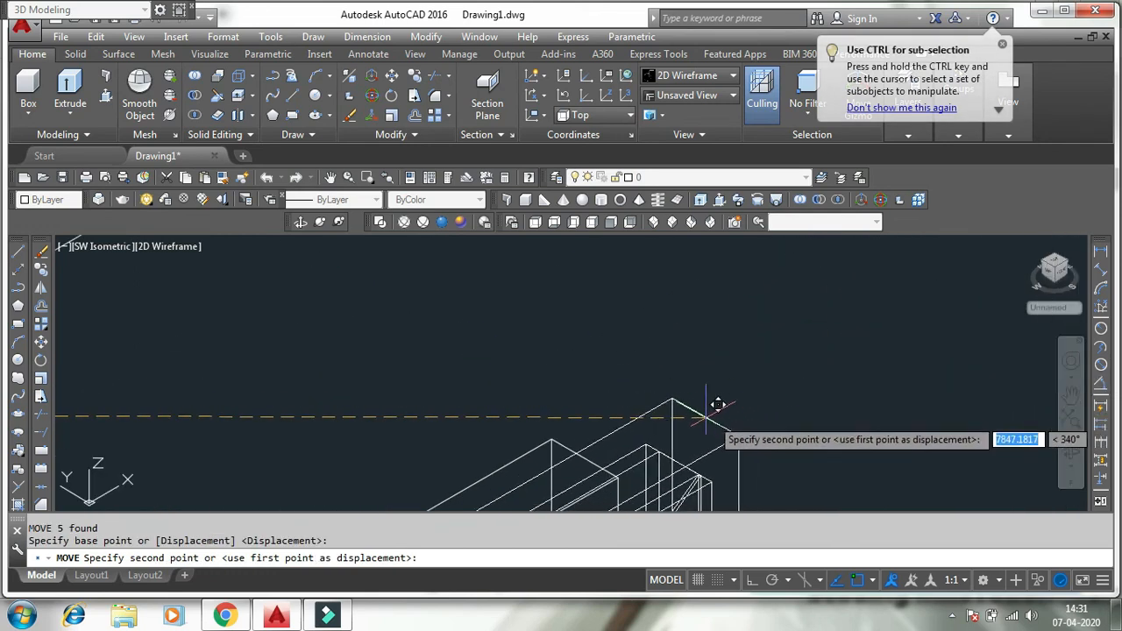
{"action": "left_click", "coordinate": [585, 457]}
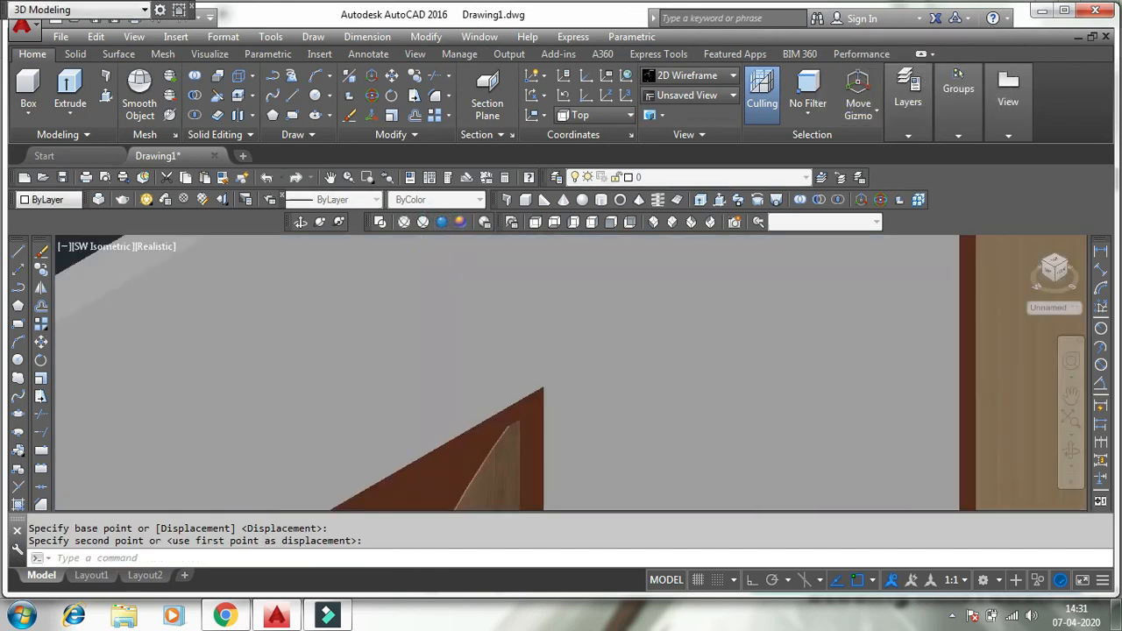
{"action": "scroll", "coordinate": [474, 408], "scroll_direction": "down", "scroll_amount": 5}
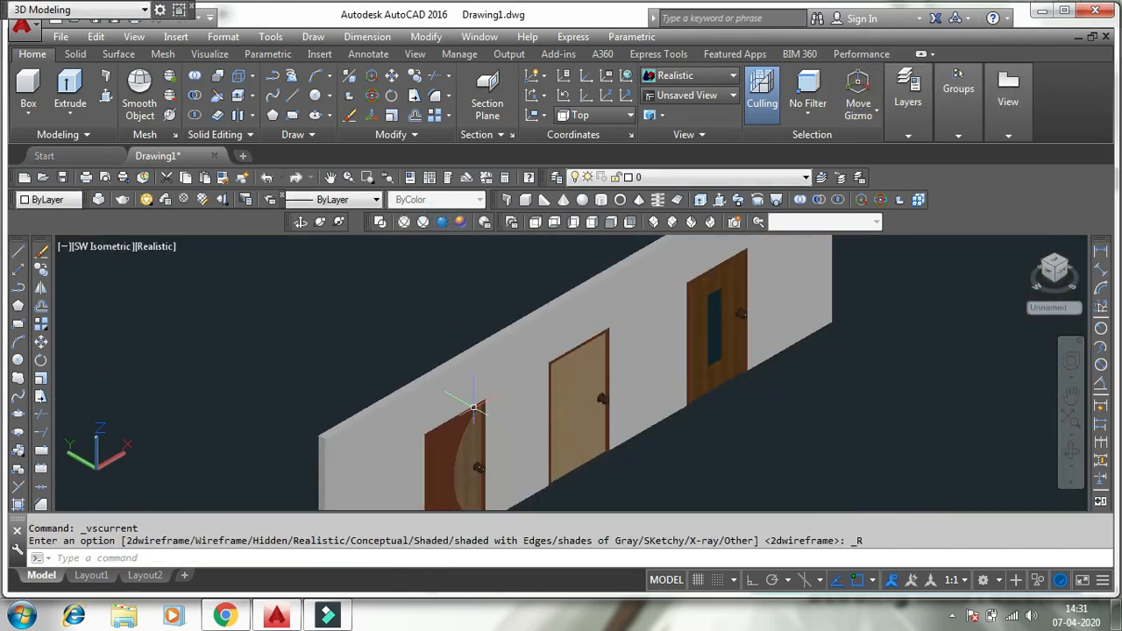
Step: In the top wireframe view, rotate the arc-design door's leaf and knob about 45° counterclockwise around the midpoint of the leaf's short left edge
{"action": "middle_click_drag", "start_coordinate": [693, 434], "coordinate": [656, 405]}
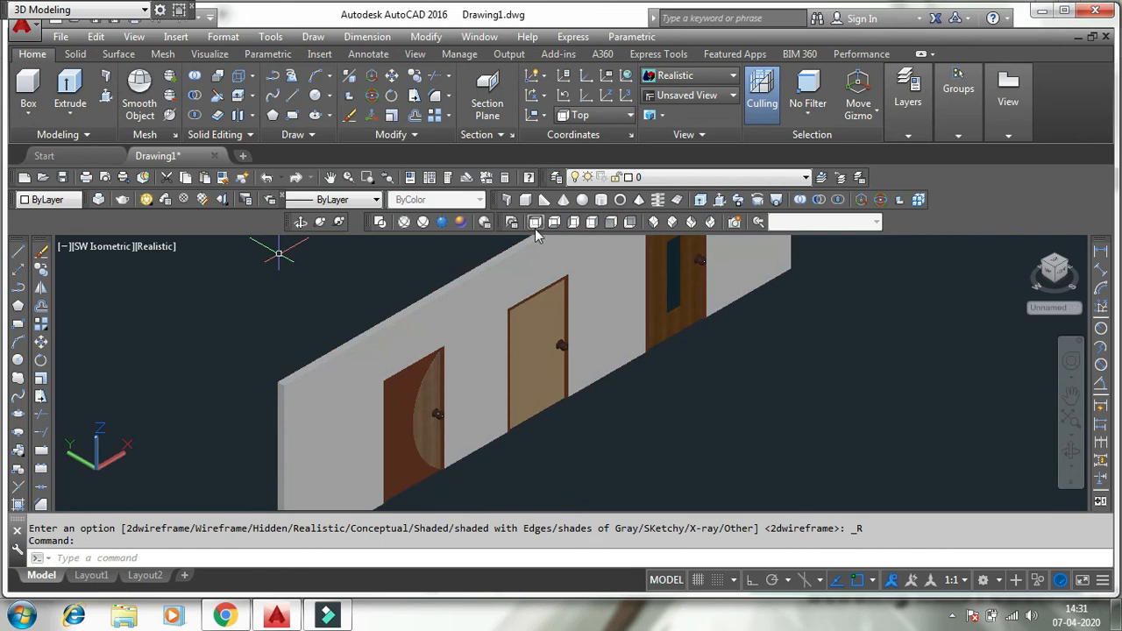
{"action": "left_click", "coordinate": [536, 223]}
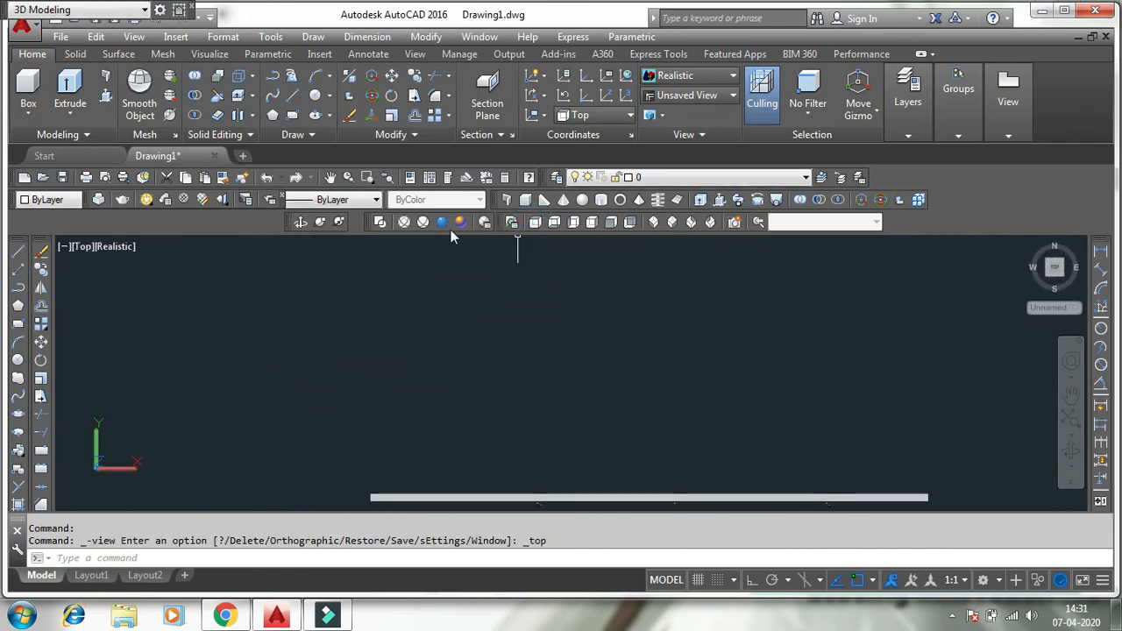
{"action": "left_click", "coordinate": [380, 223]}
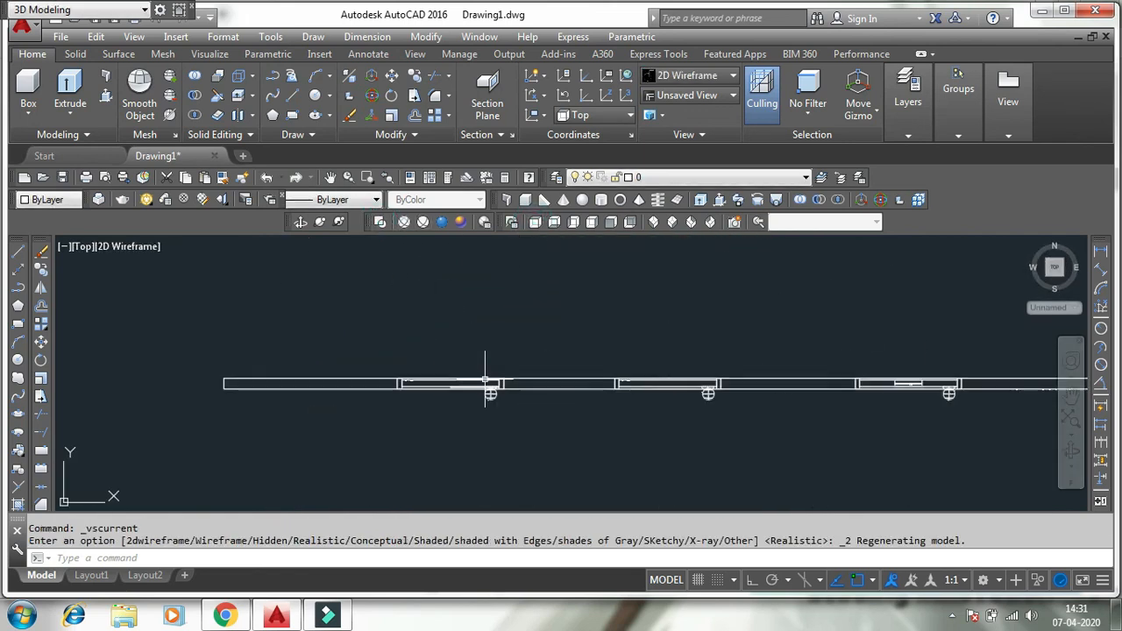
{"action": "left_click", "coordinate": [489, 429]}
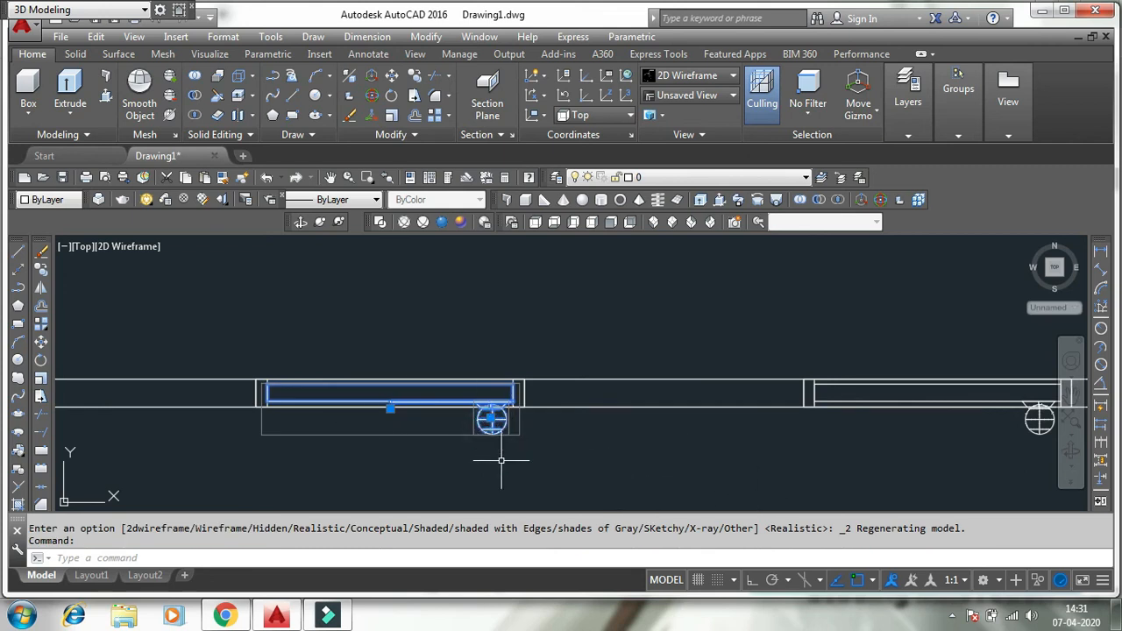
{"action": "type", "text": "RO"}
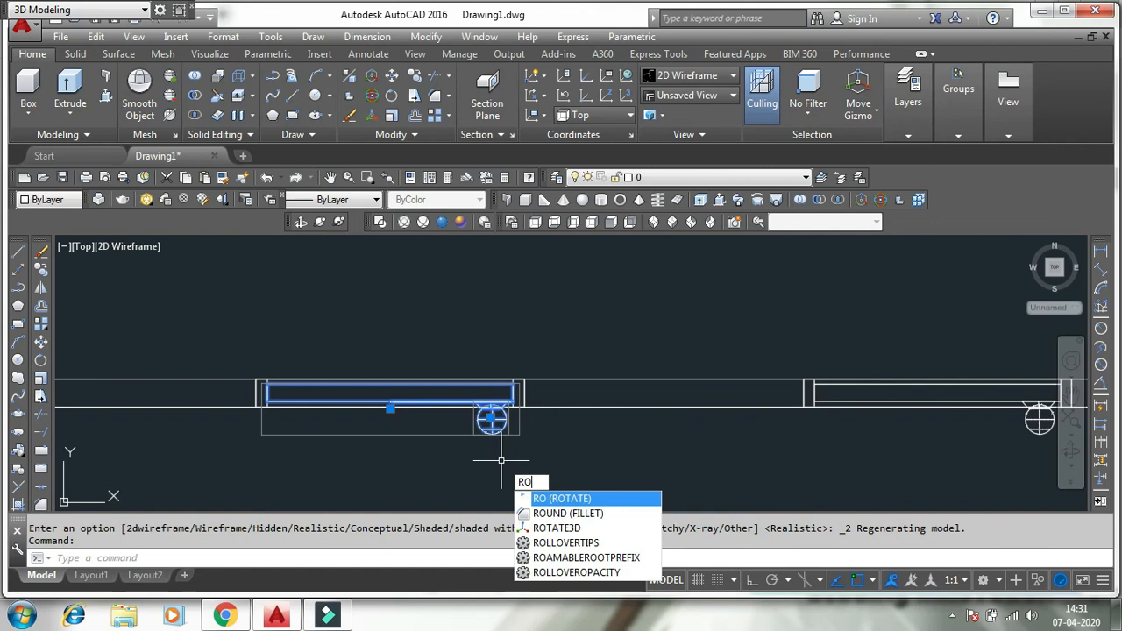
{"action": "key", "text": "Return"}
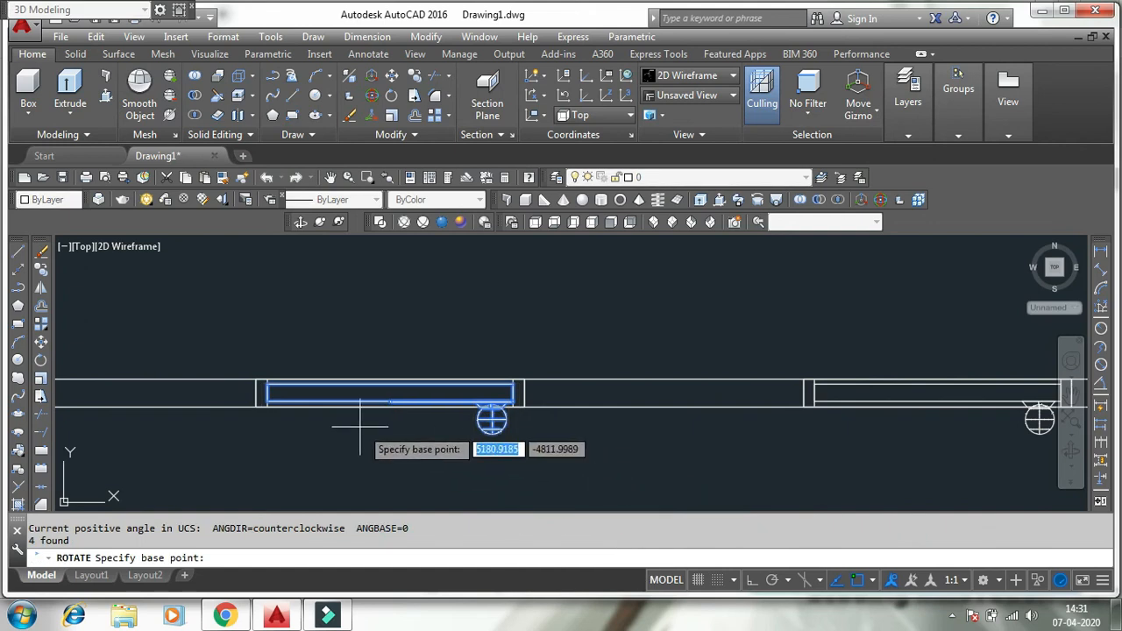
{"action": "left_click", "coordinate": [267, 392]}
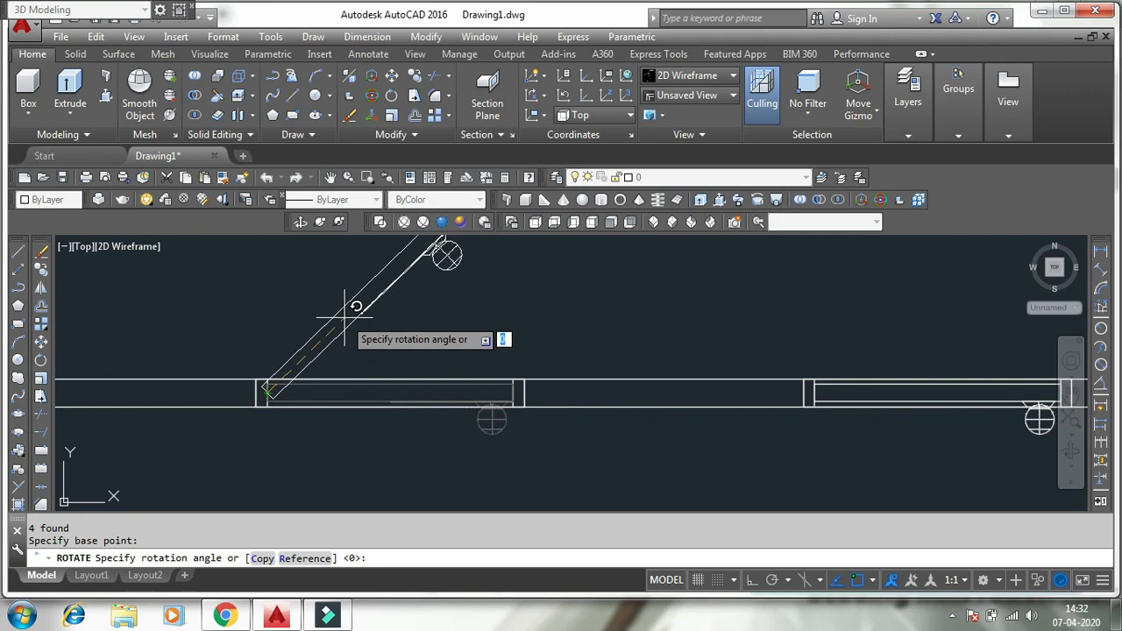
{"action": "left_click", "coordinate": [343, 317]}
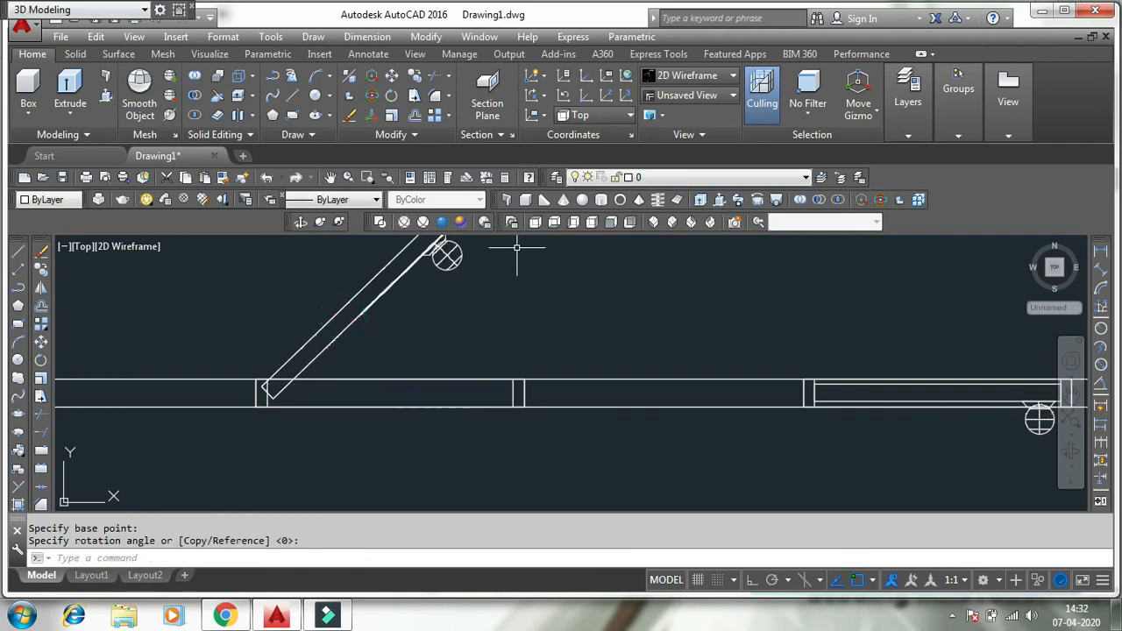
Step: Display the wall in the SE Isometric view with the Realistic visual style and examine the opened arc-design door and the other doors
{"action": "left_click", "coordinate": [653, 224]}
{"action": "middle_click_drag", "start_coordinate": [715, 446], "coordinate": [675, 458]}
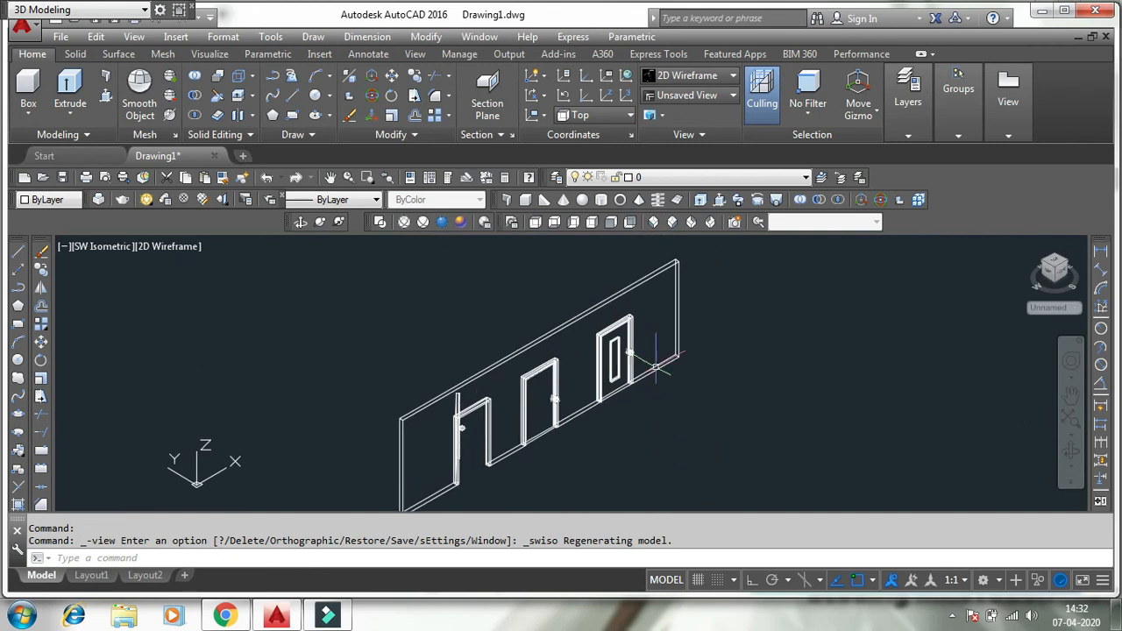
{"action": "left_click", "coordinate": [673, 222]}
{"action": "left_click", "coordinate": [442, 222]}
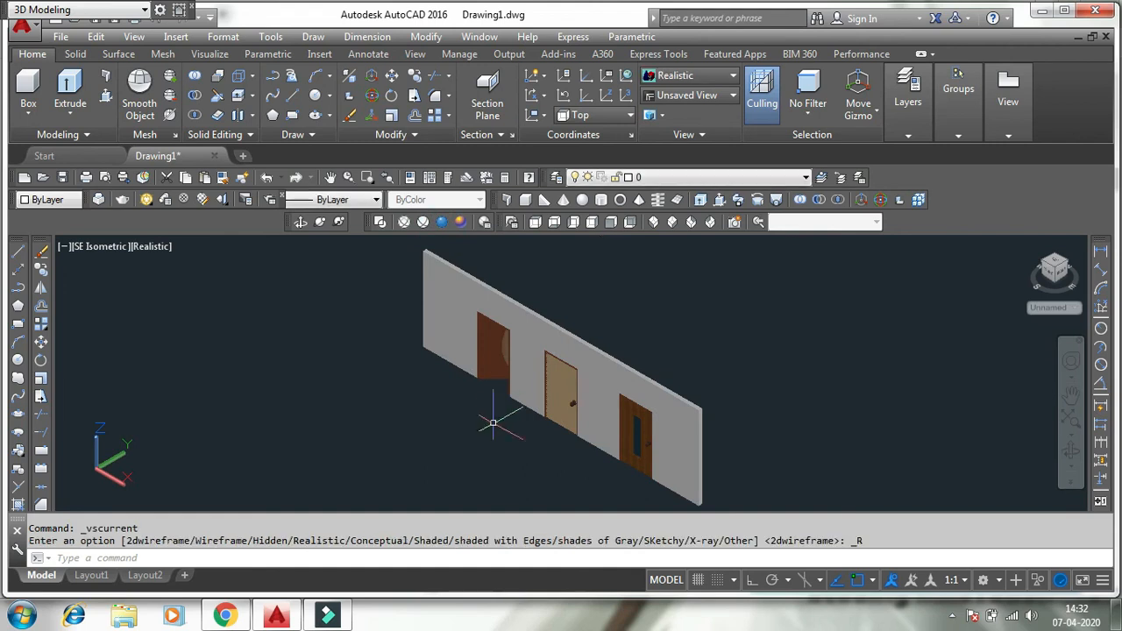
{"action": "scroll", "coordinate": [491, 403], "scroll_direction": "up", "scroll_amount": 5}
{"action": "middle_click_drag", "start_coordinate": [508, 380], "coordinate": [491, 480]}
{"action": "scroll", "coordinate": [479, 442], "scroll_direction": "down", "scroll_amount": 3}
{"action": "middle_click_drag", "start_coordinate": [675, 387], "coordinate": [681, 317]}
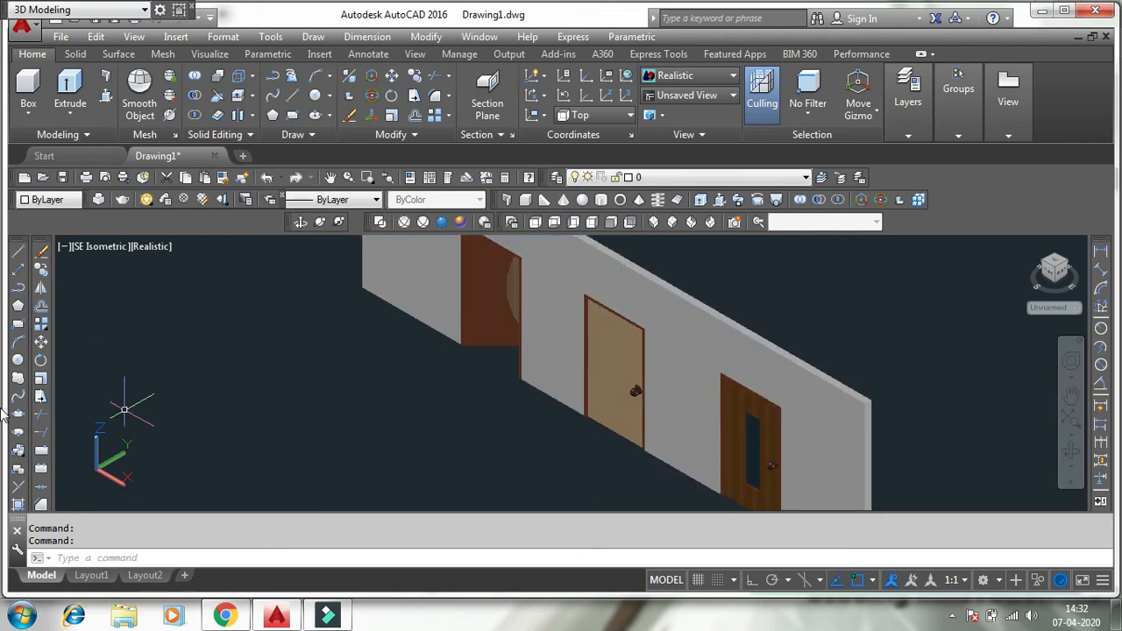